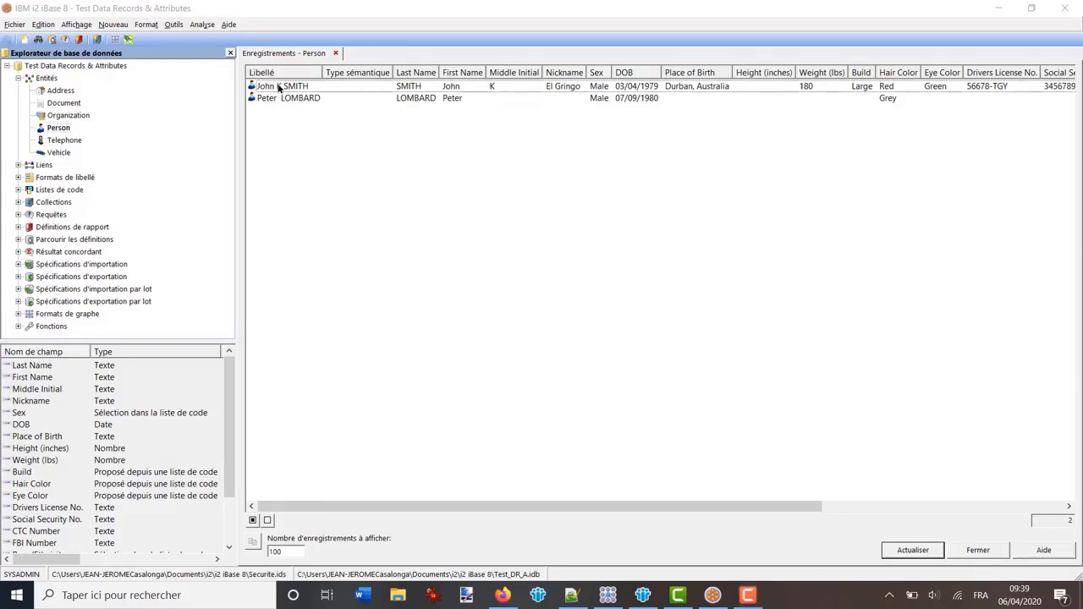
Select both Person records and add them to the current Analyst's Notebook chart via Graphe > Ajouter au graphe
click(279, 88)
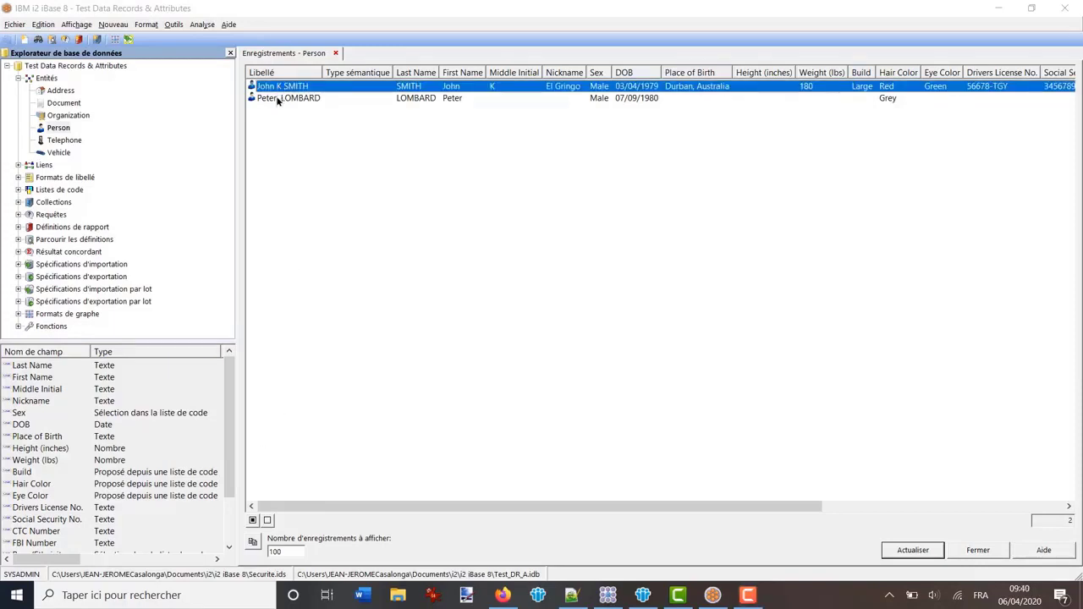
shift+click(276, 99)
click(284, 146)
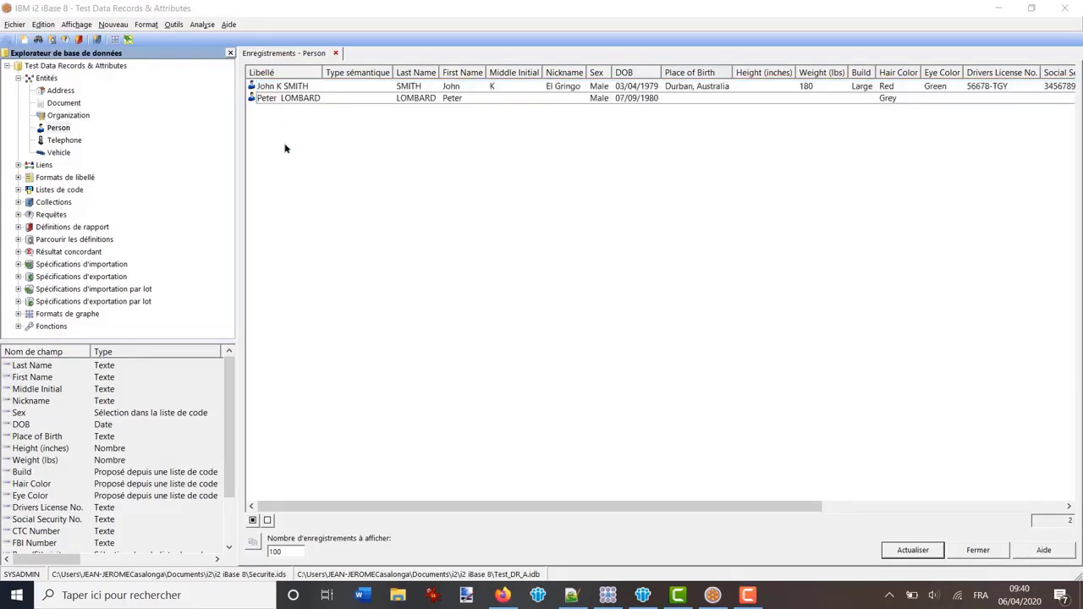
click(253, 521)
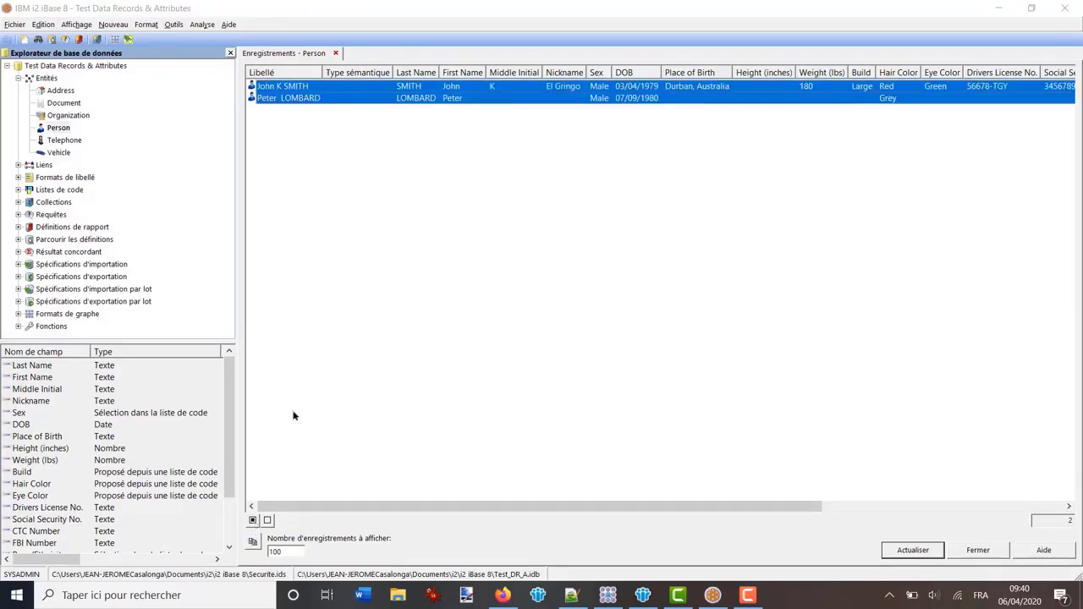
right_click(307, 98)
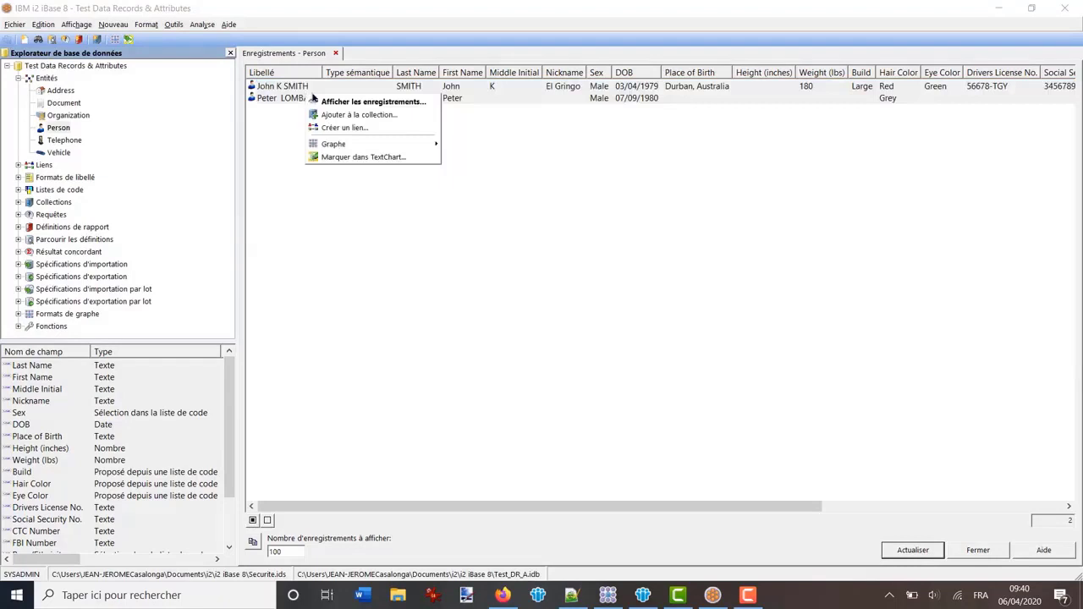
mouse_move(355, 145)
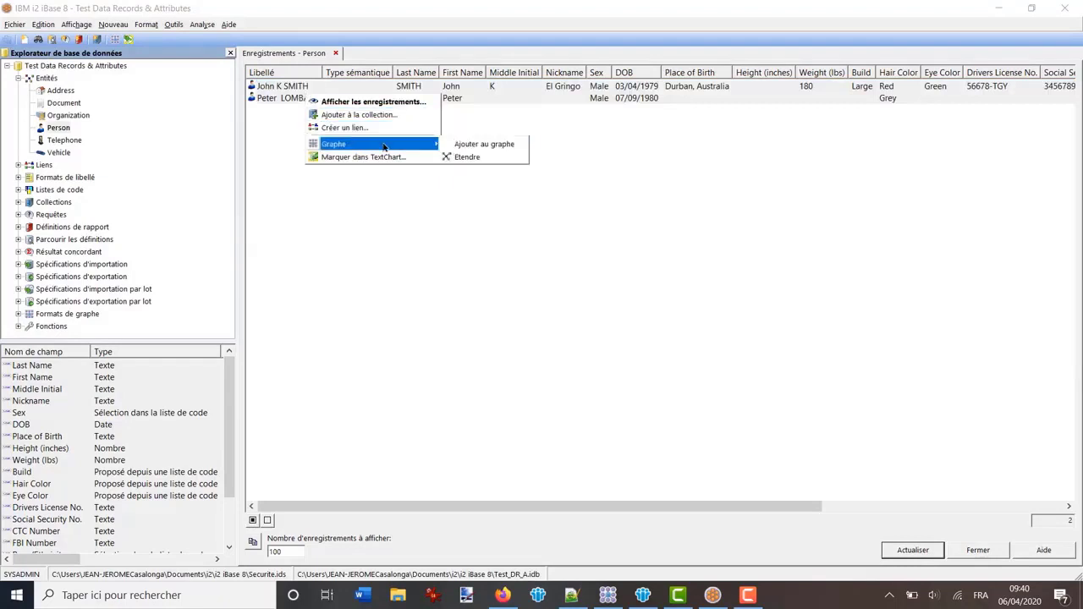
click(462, 145)
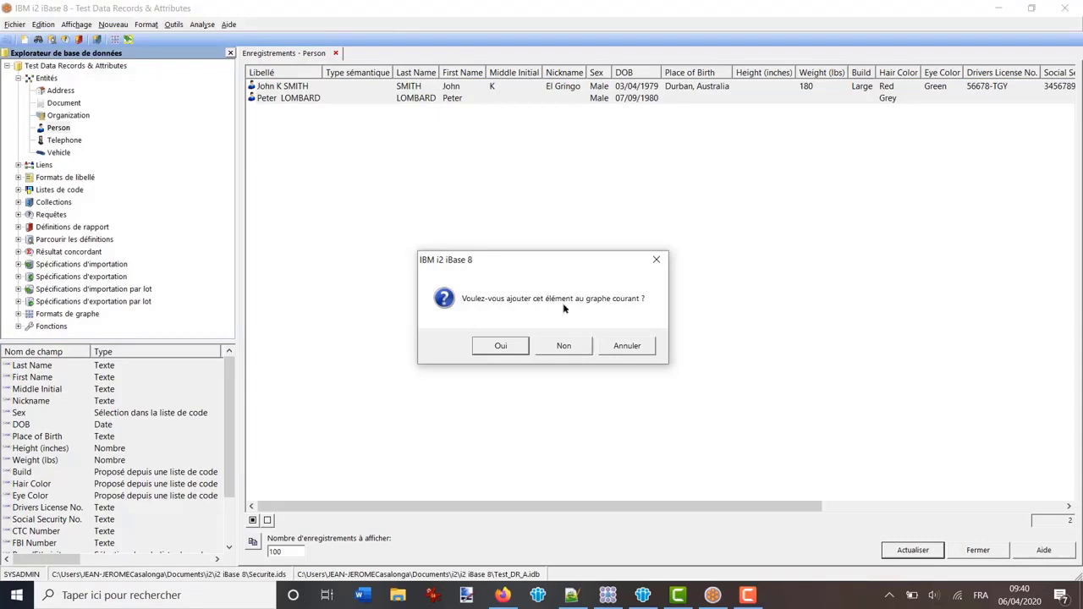
click(509, 347)
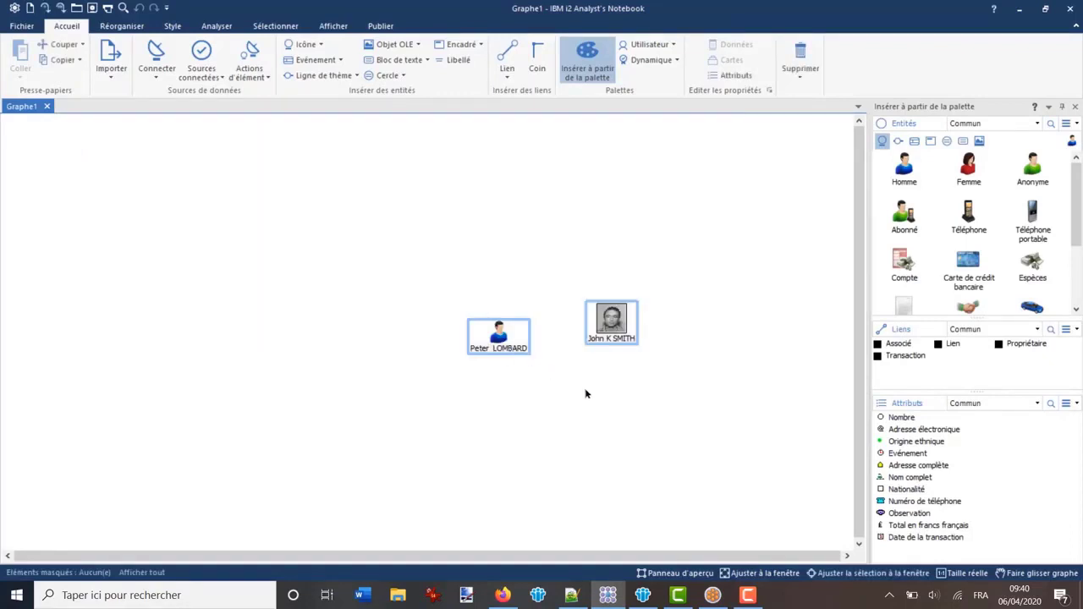
Move the photo person entity beside the other entity, then switch back to iBase
click(498, 359)
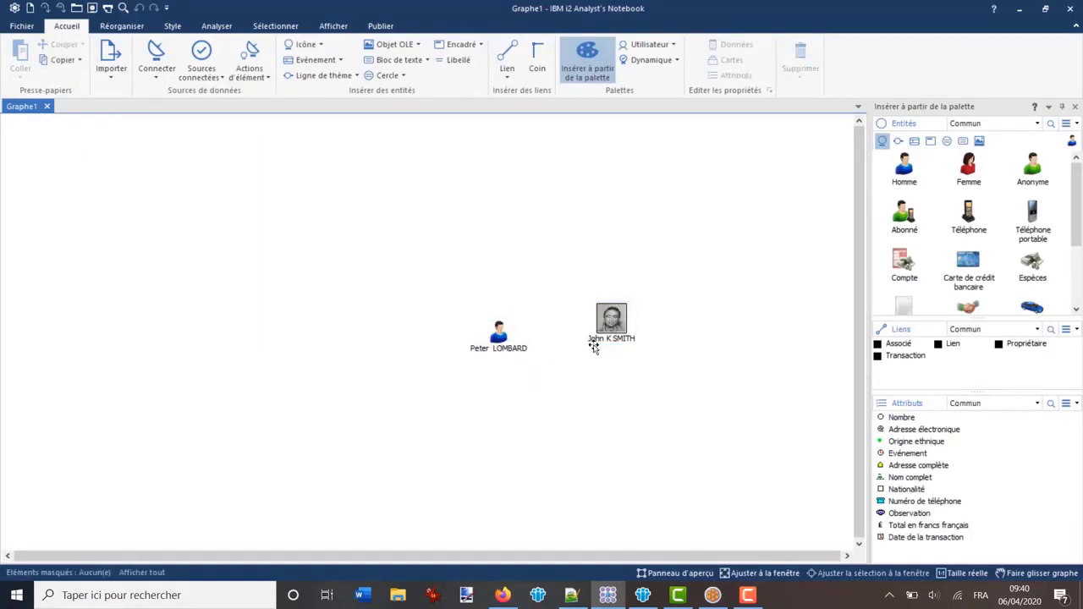
drag(594, 347, 566, 367)
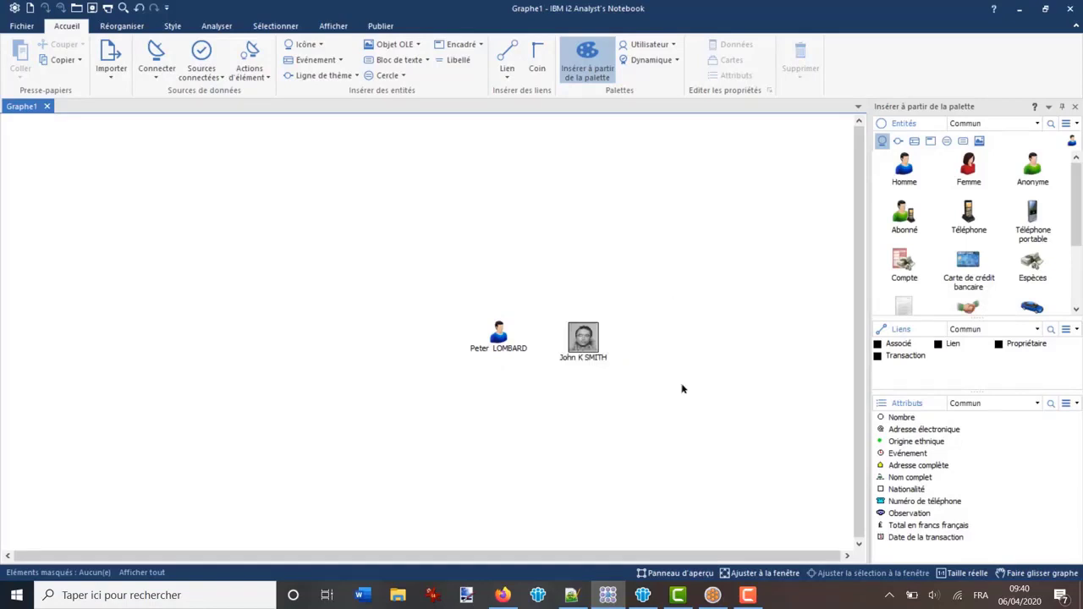
click(712, 595)
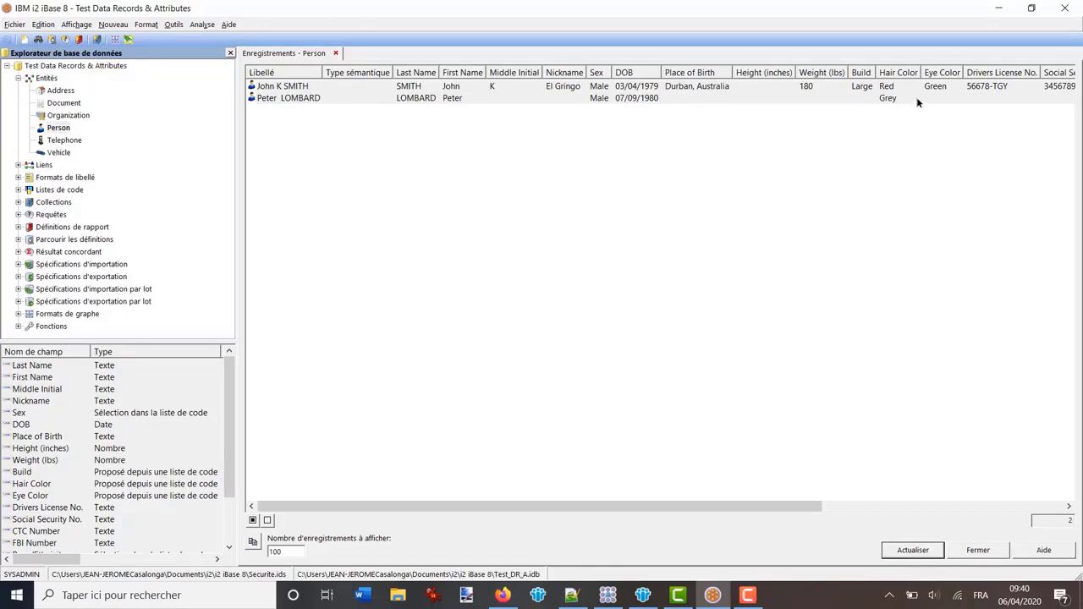
Scroll across the Person record columns, then return to the Analyst's Notebook chart
drag(653, 505, 596, 506)
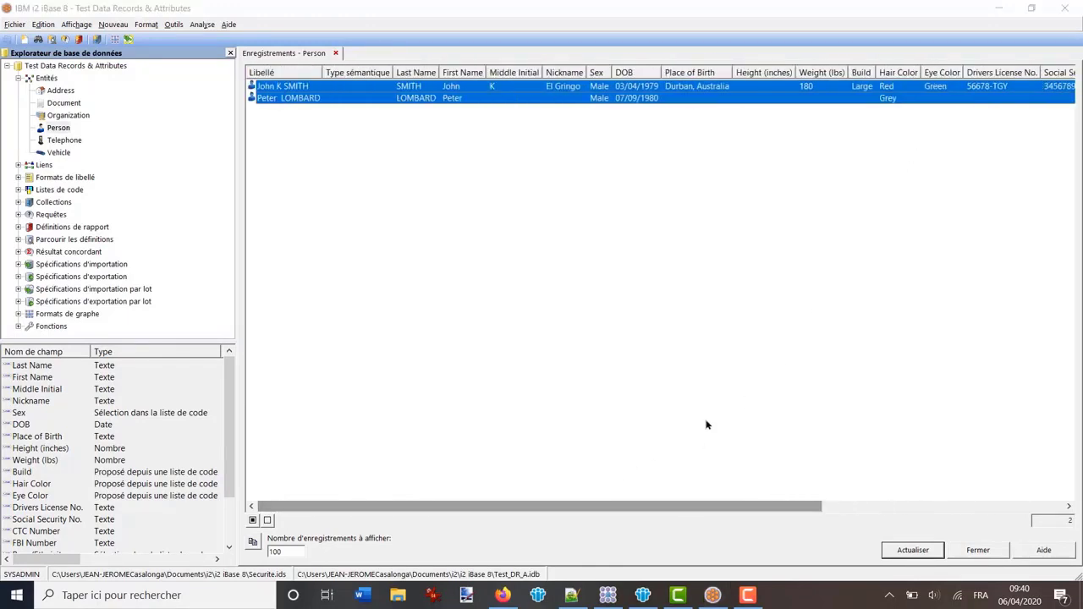
click(608, 596)
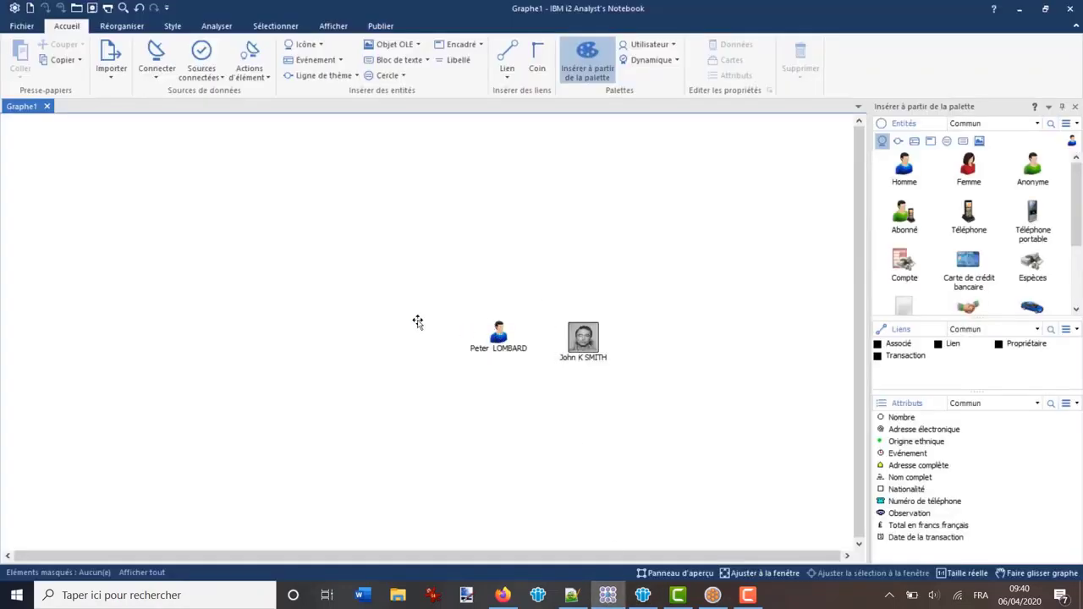
Shift both person entities further left on the chart, side by side
drag(418, 321, 418, 322)
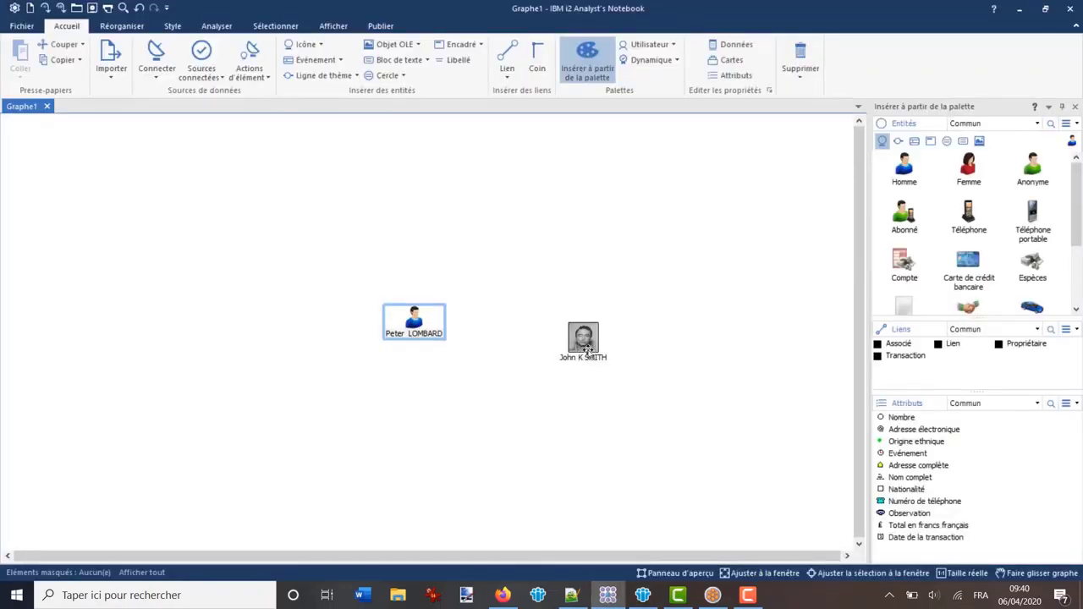
drag(586, 350, 547, 354)
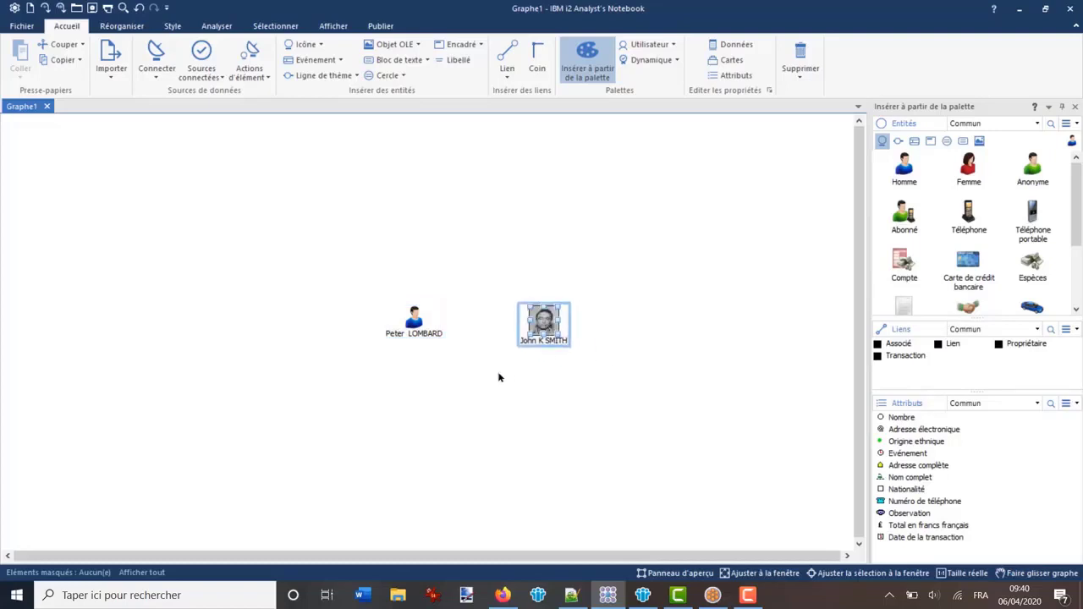
click(413, 348)
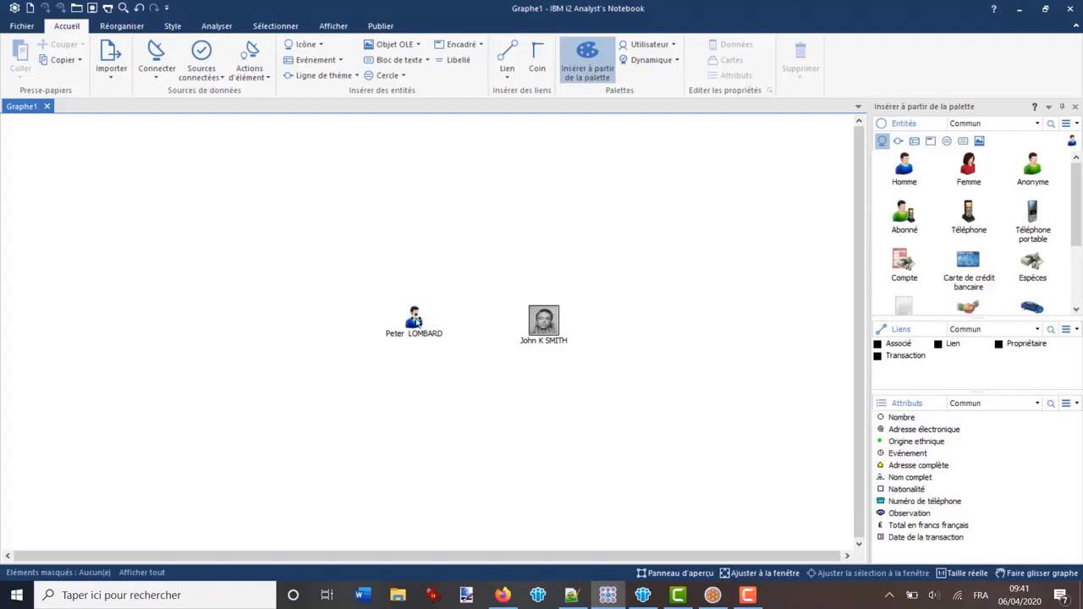
Review the plain person entity's Attributs, Date et heure, Libellé and Carte 1 properties, then cancel
right_click(416, 320)
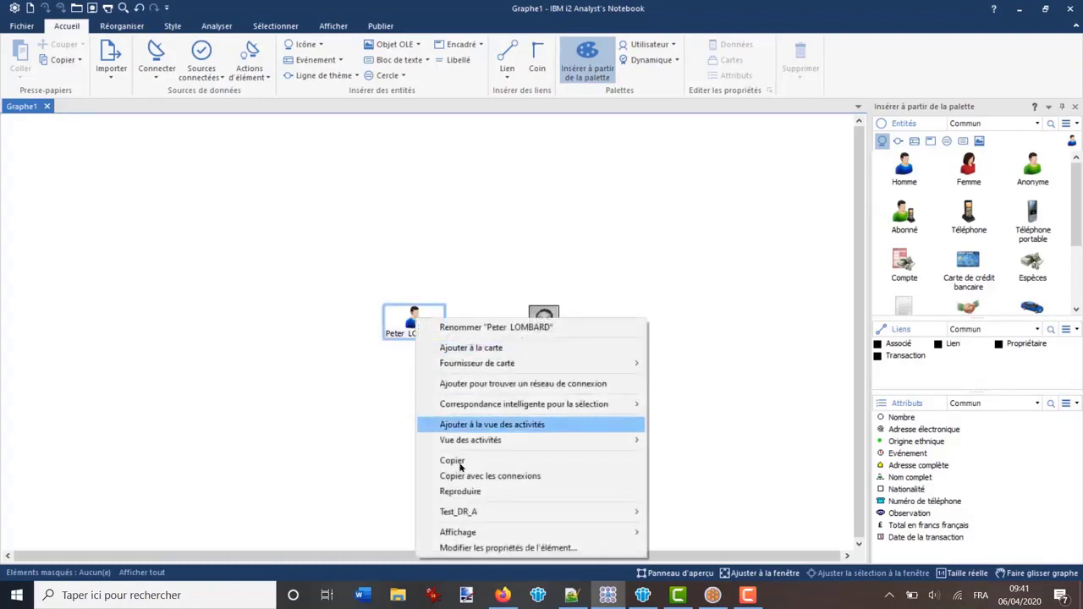
click(476, 548)
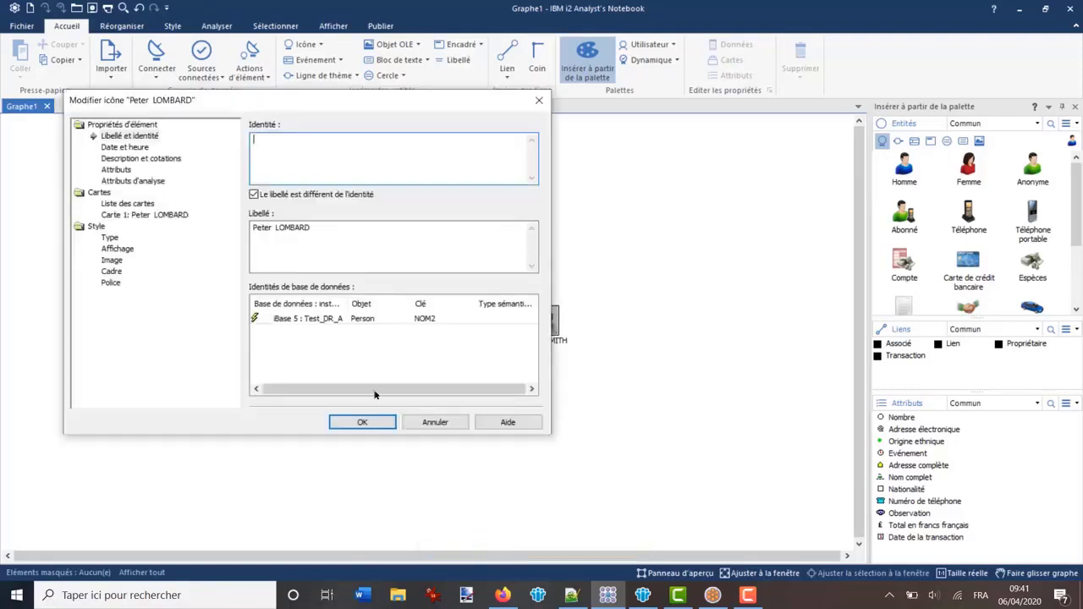
click(118, 171)
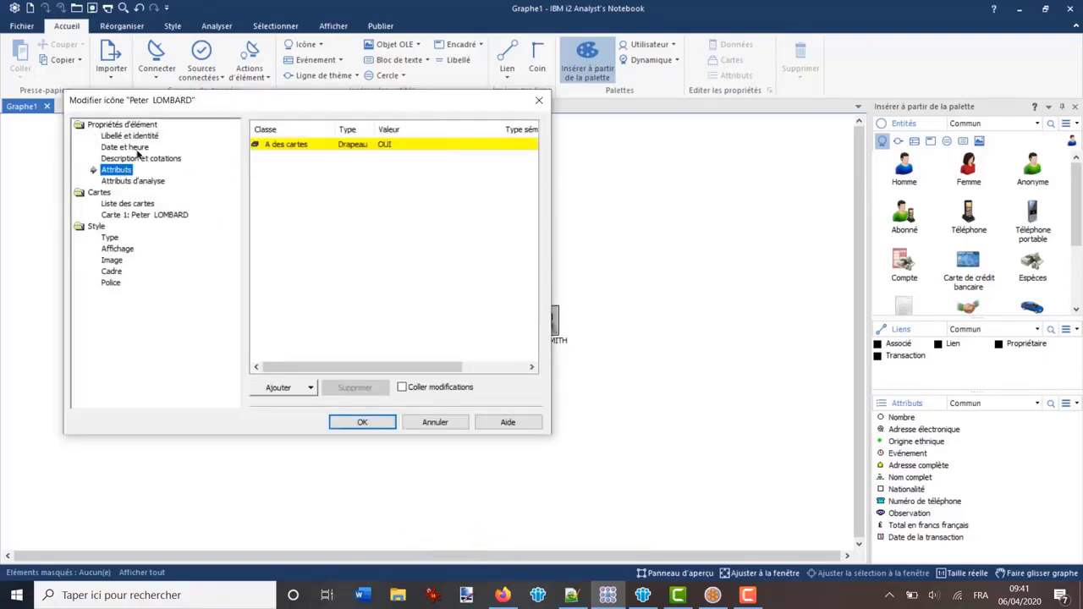
click(123, 148)
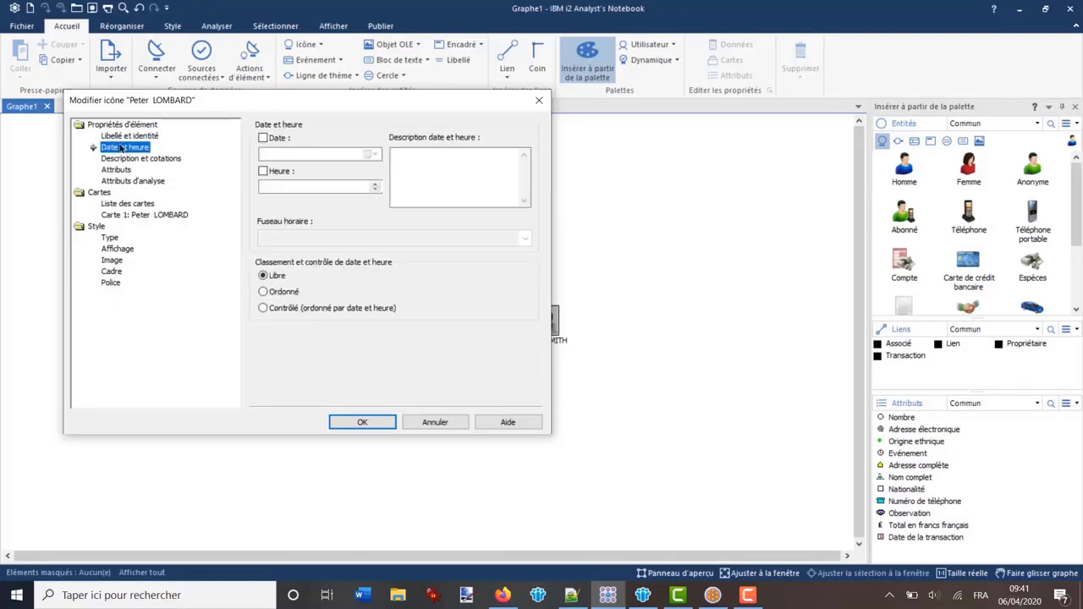
click(118, 137)
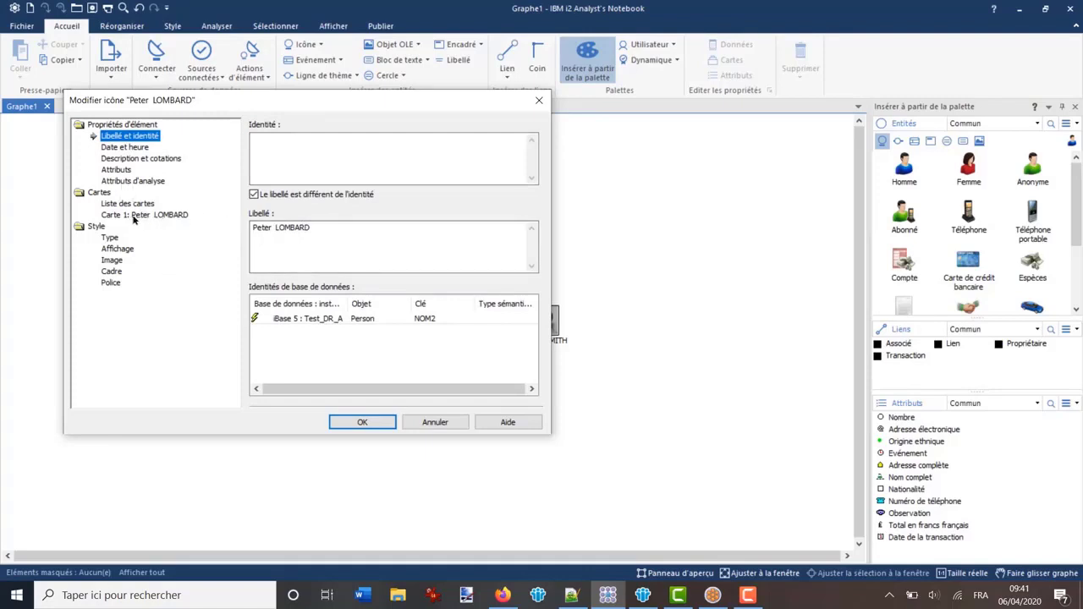
click(135, 214)
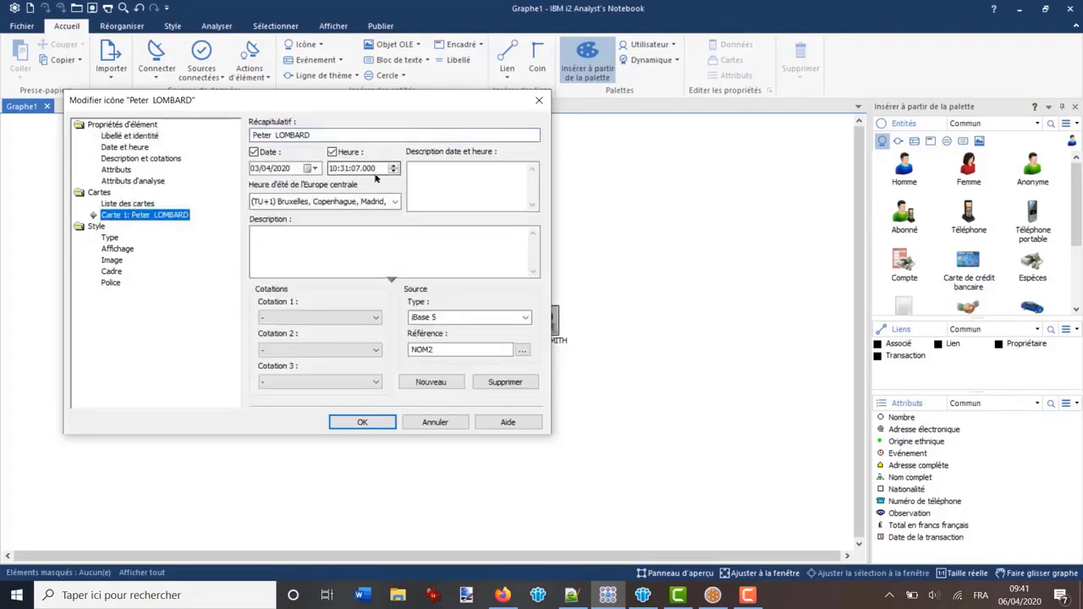
click(435, 421)
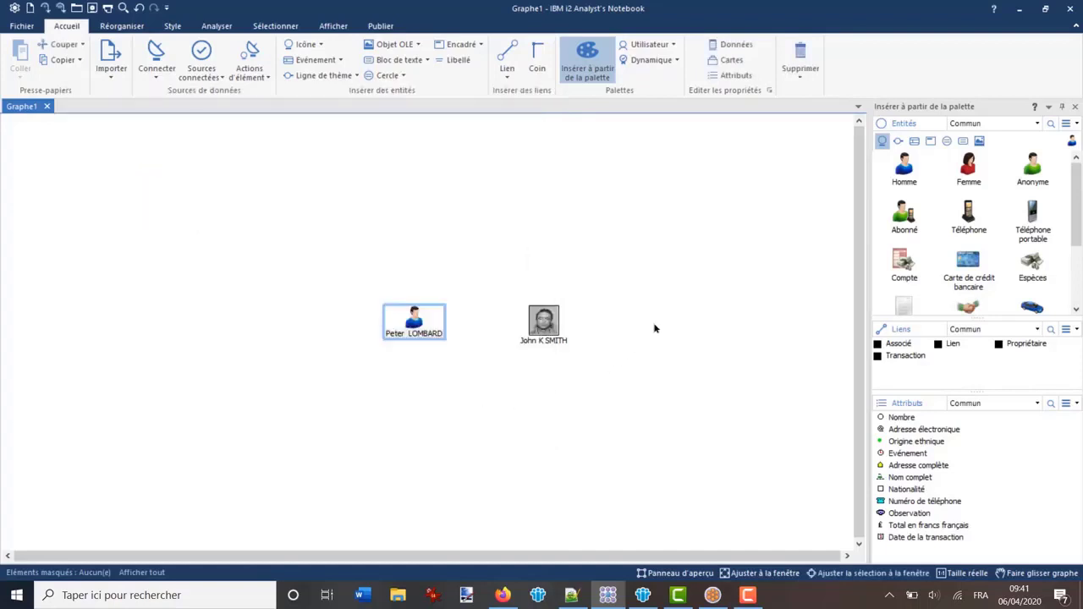
click(332, 290)
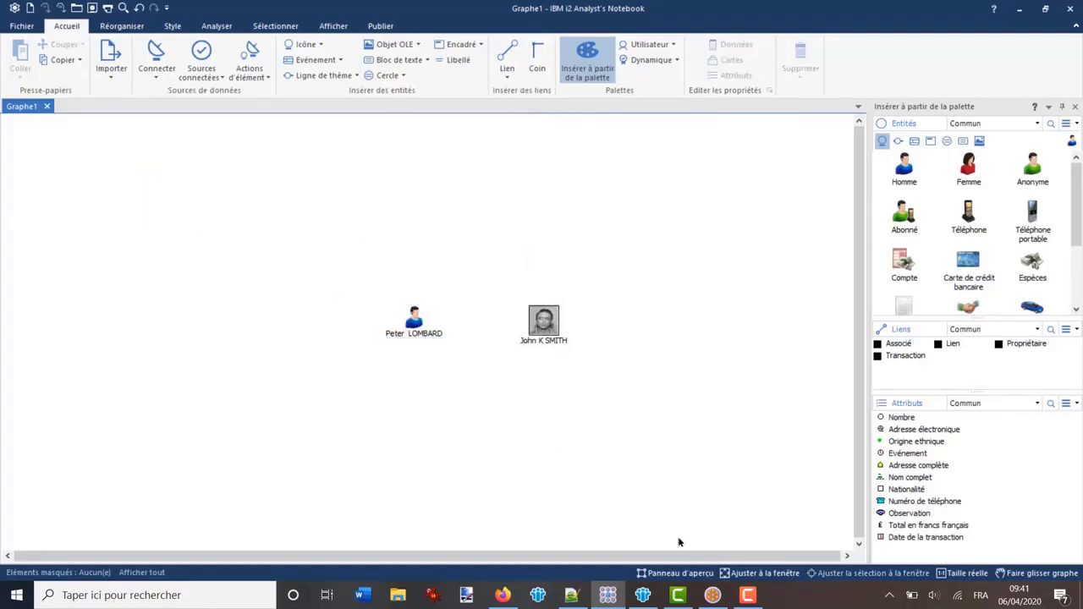
Bring the iBase window with both Person records back to the front
click(713, 595)
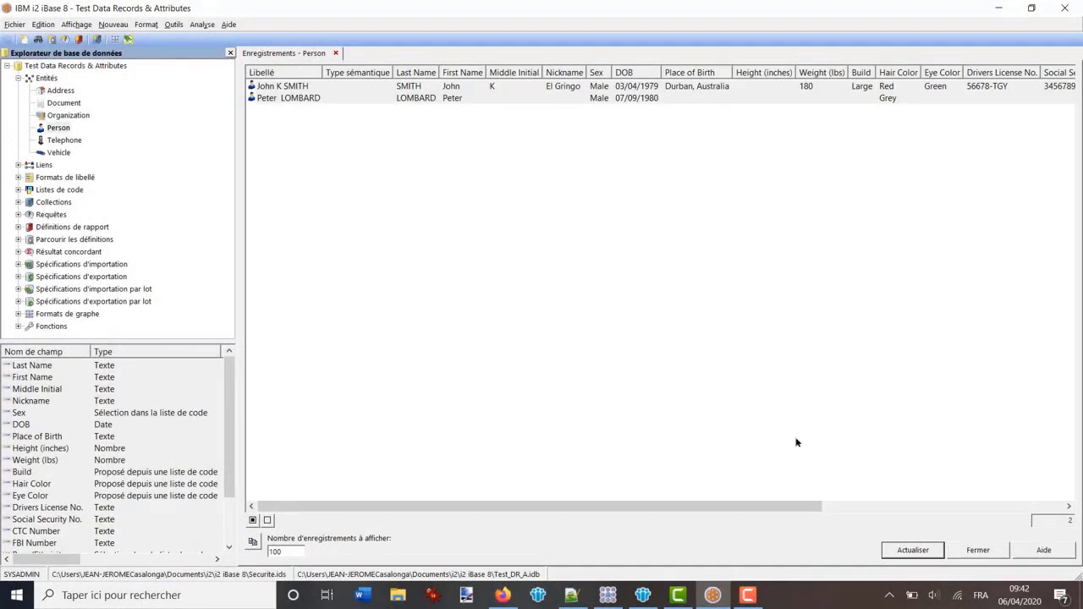
click(607, 595)
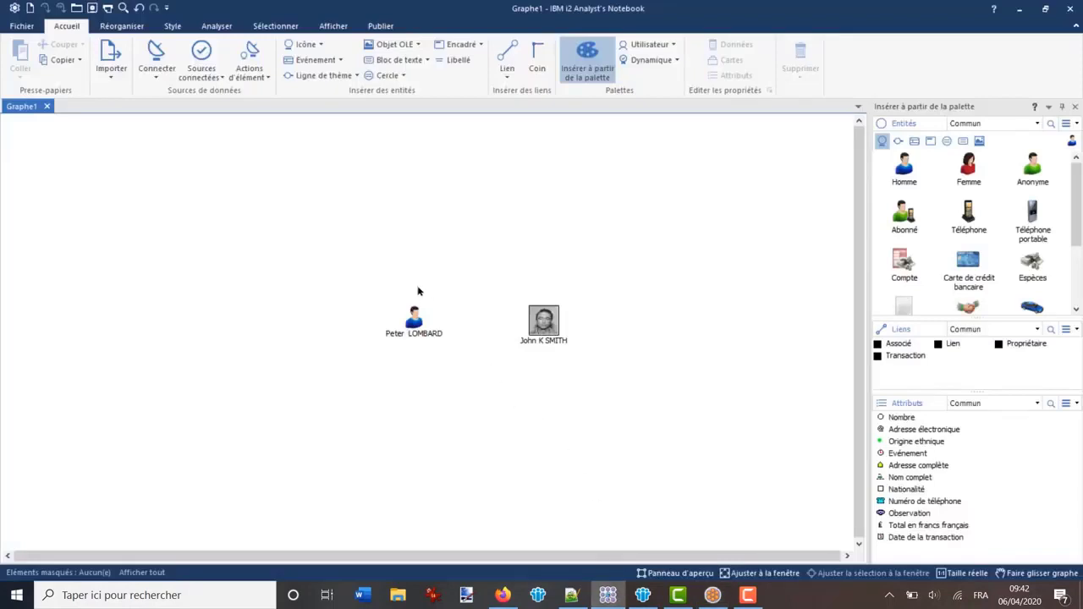
double_click(412, 315)
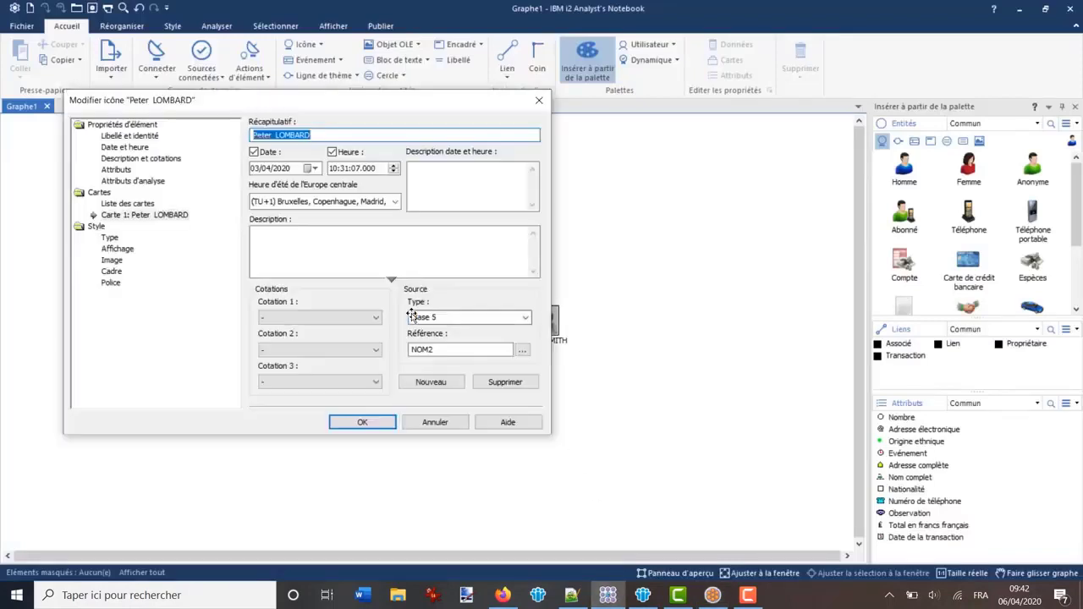
click(117, 170)
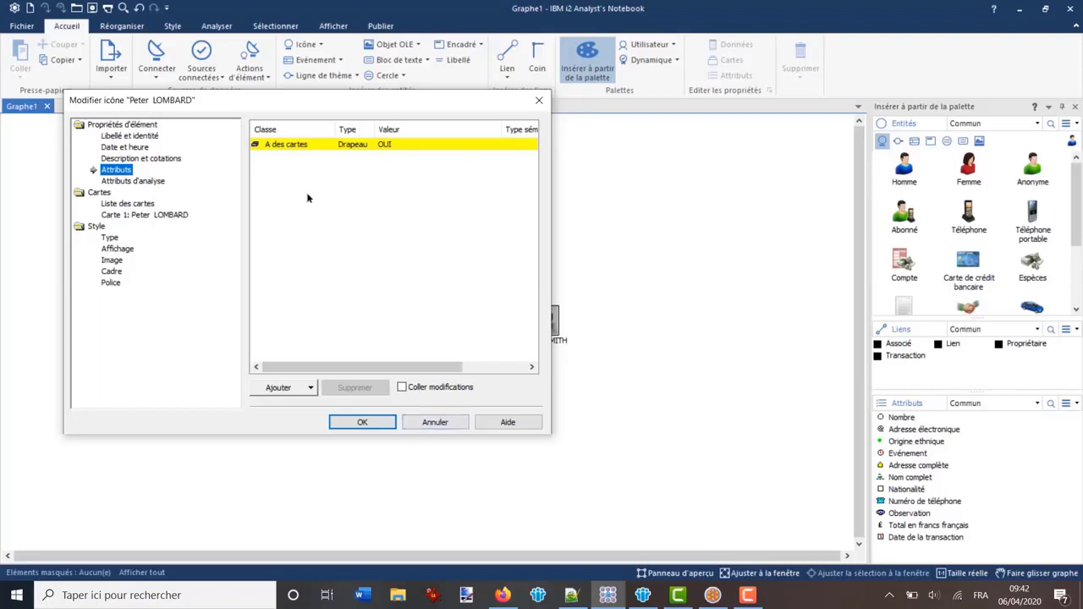
click(436, 422)
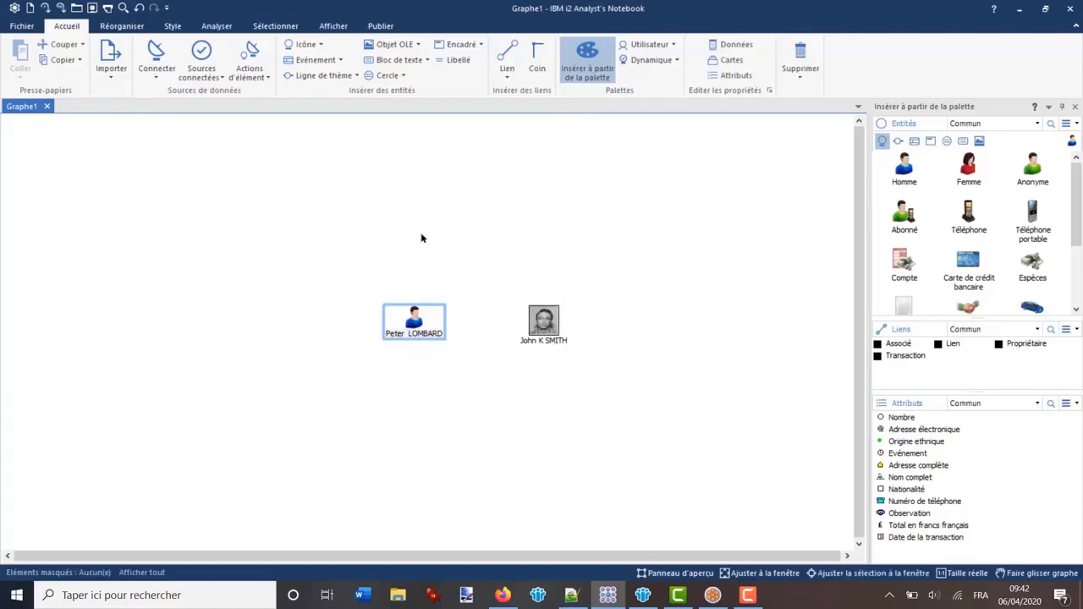
click(712, 595)
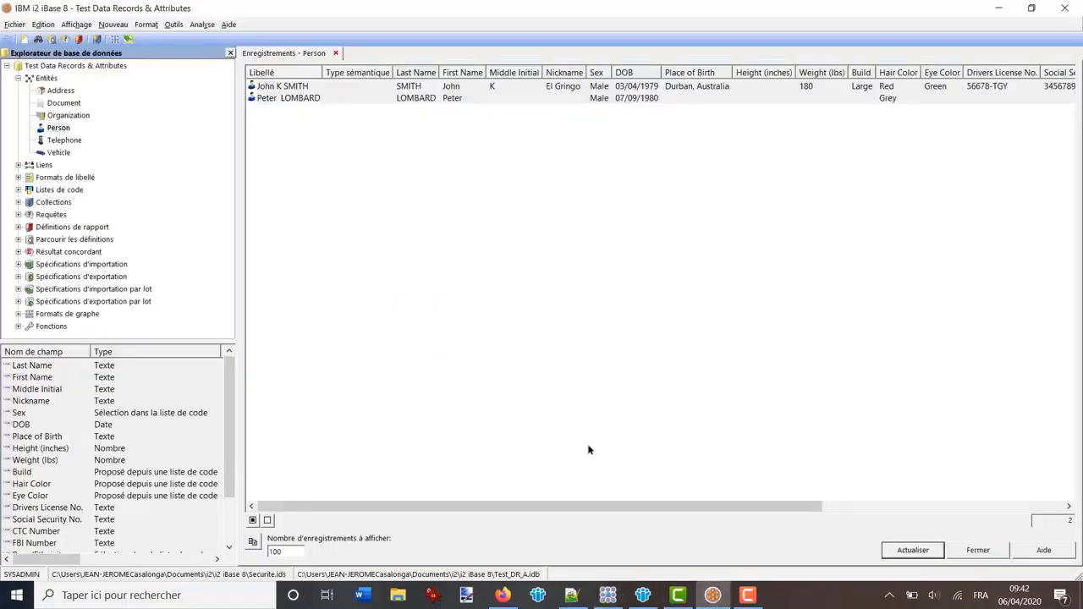
Select all Person records with Ctrl+A, then clear the selection
key(ctrl+a)
drag(543, 508, 725, 479)
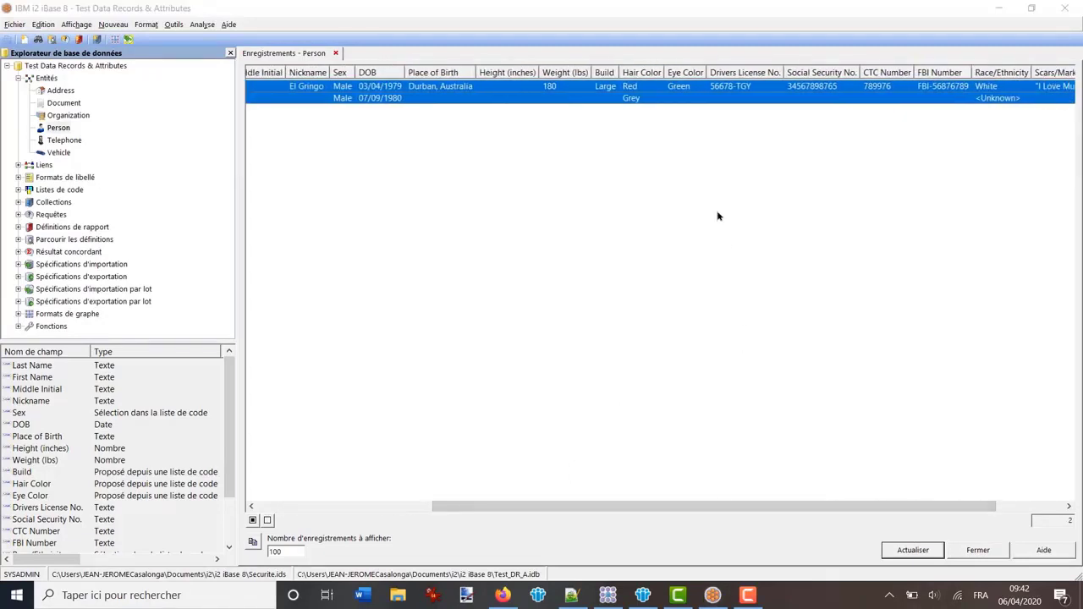
click(639, 179)
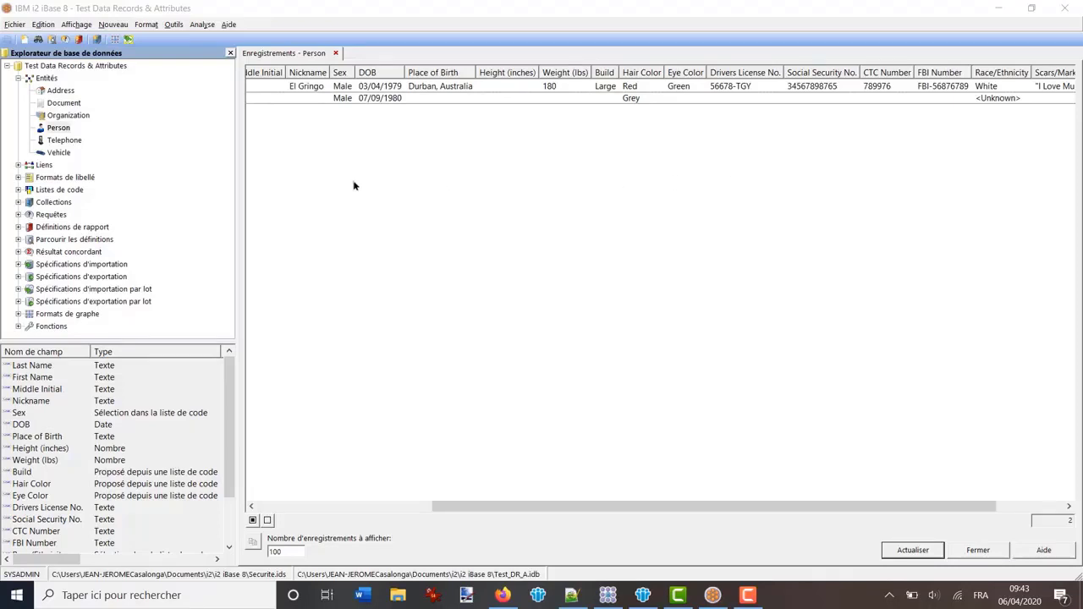
Close the Test Data Records & Attributes database with Fichier > Fermer, confirm, and return to the chart
click(13, 25)
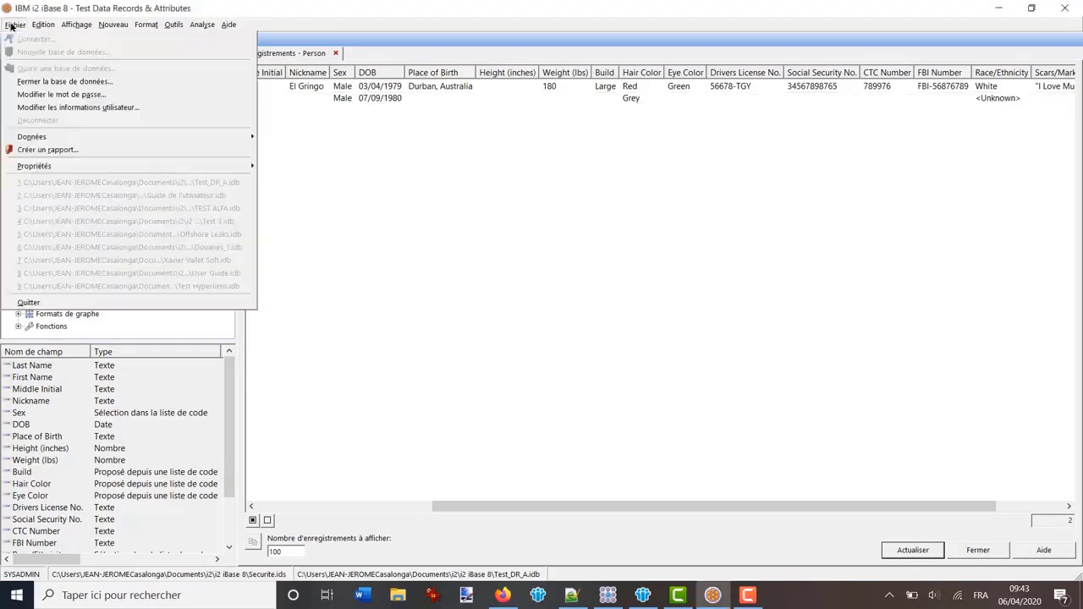
click(29, 82)
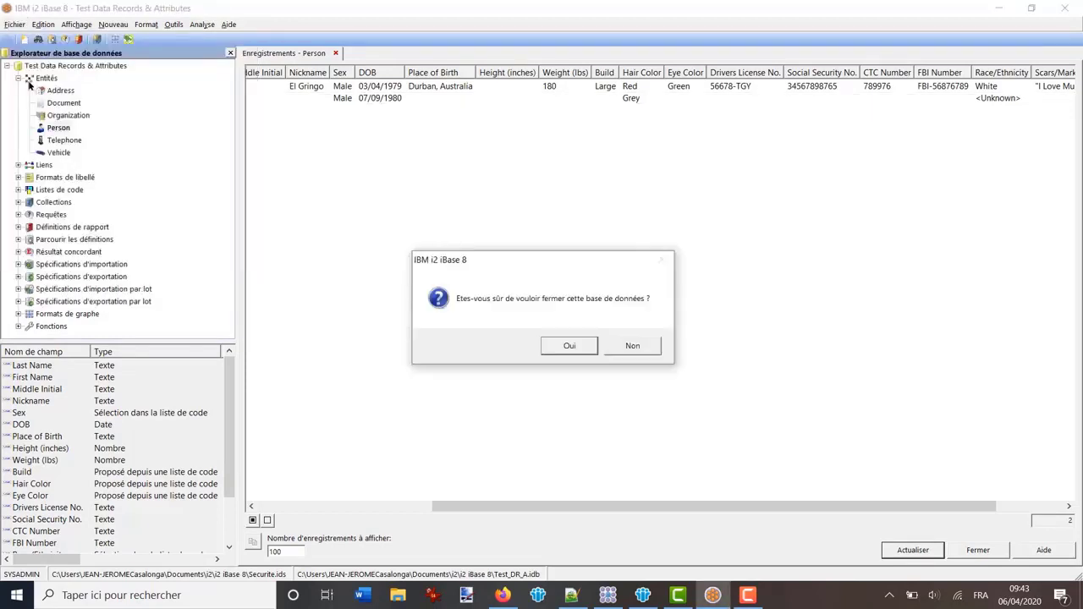
click(569, 346)
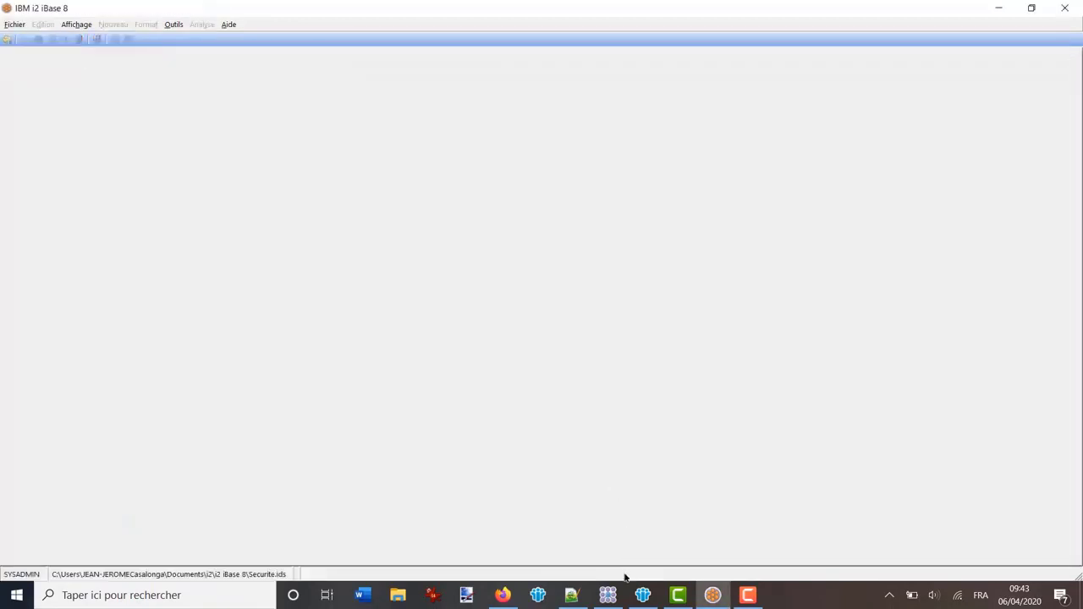
click(607, 595)
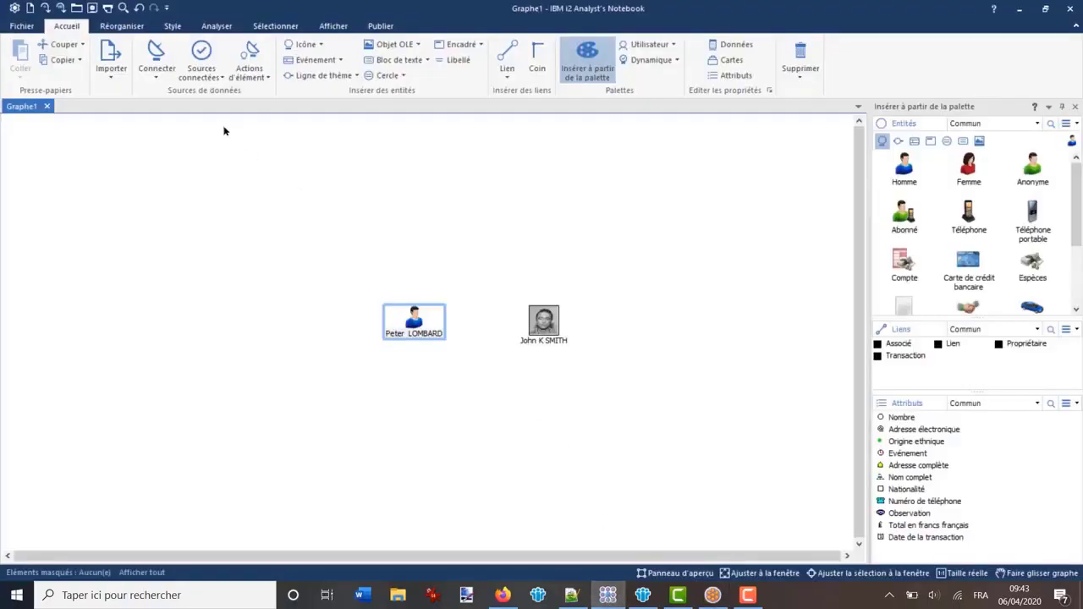
Check the Sources connectées dropdown, then search Windows for 'ibase' and launch IBM i2 iBase Designer
click(219, 65)
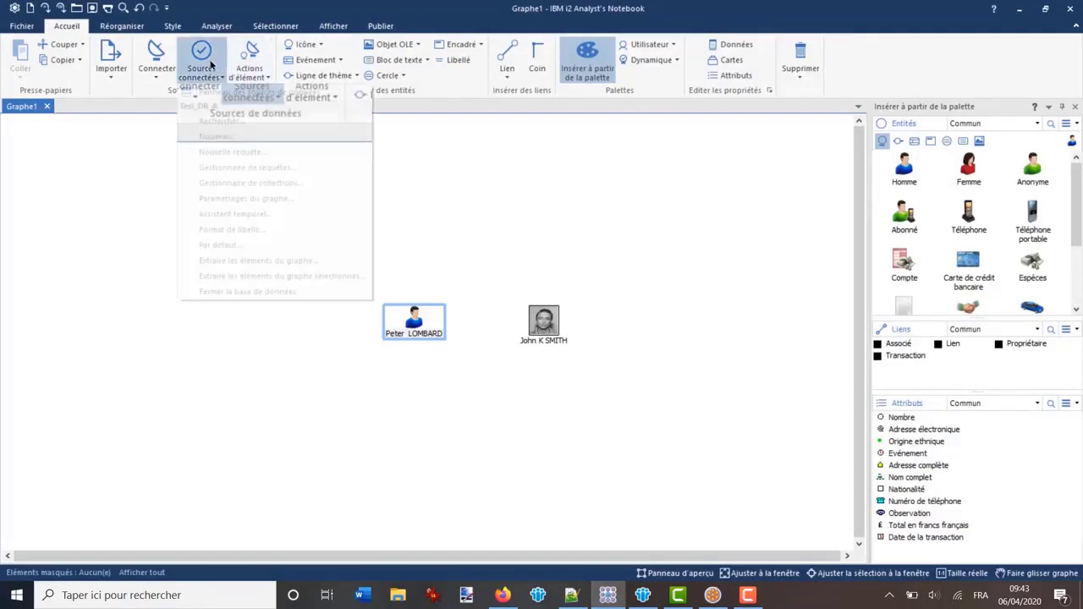
click(230, 294)
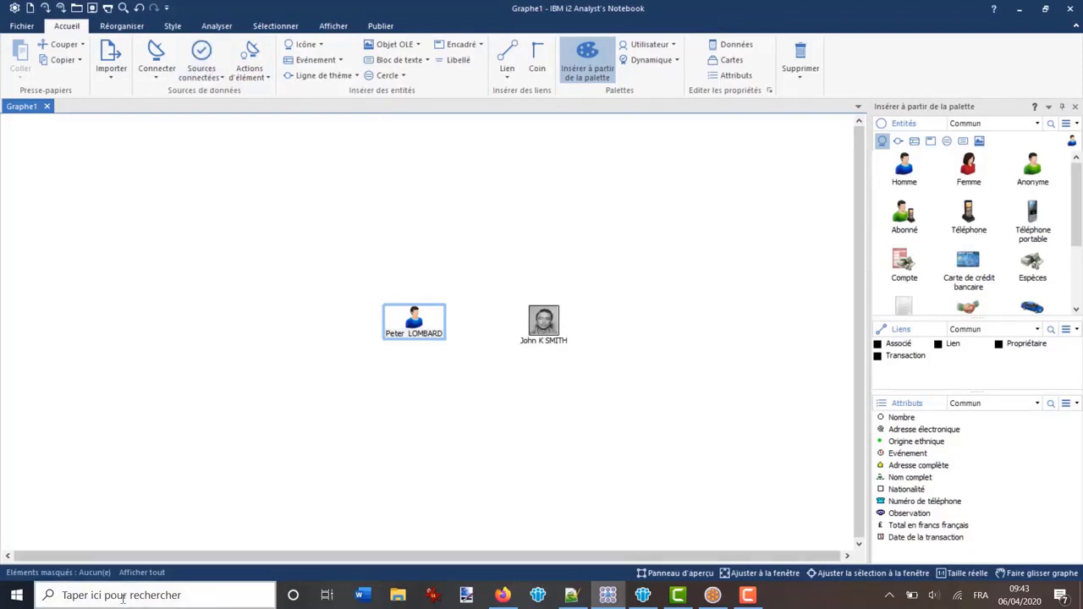
click(123, 595)
text(ibase)
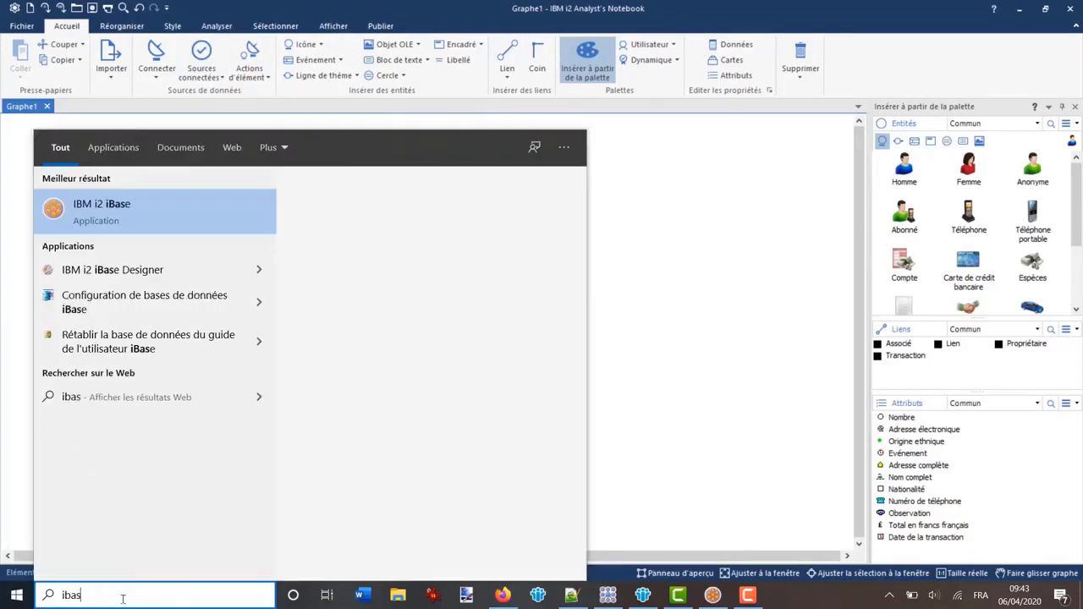
click(84, 272)
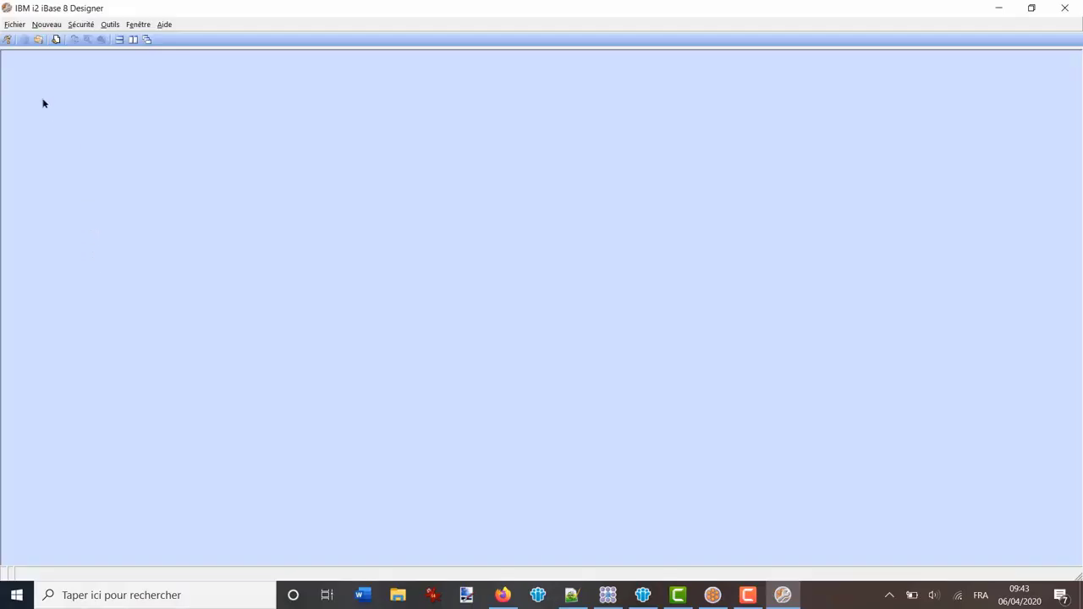
Reopen the recent Test_DR_A.idb, log in with the password, and inspect the empty Attributs de graphe
click(15, 24)
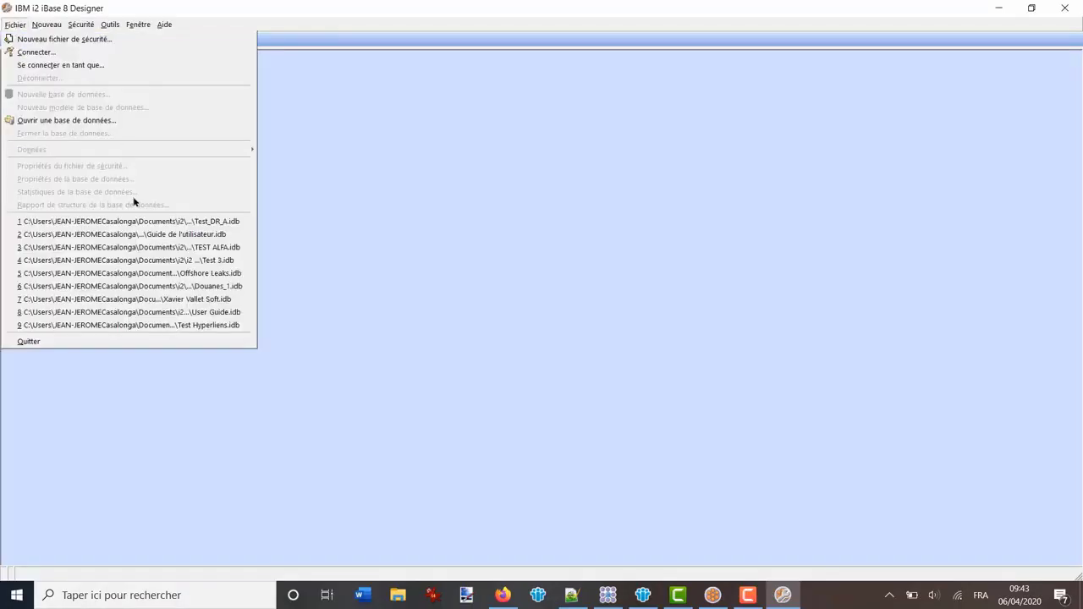
click(134, 223)
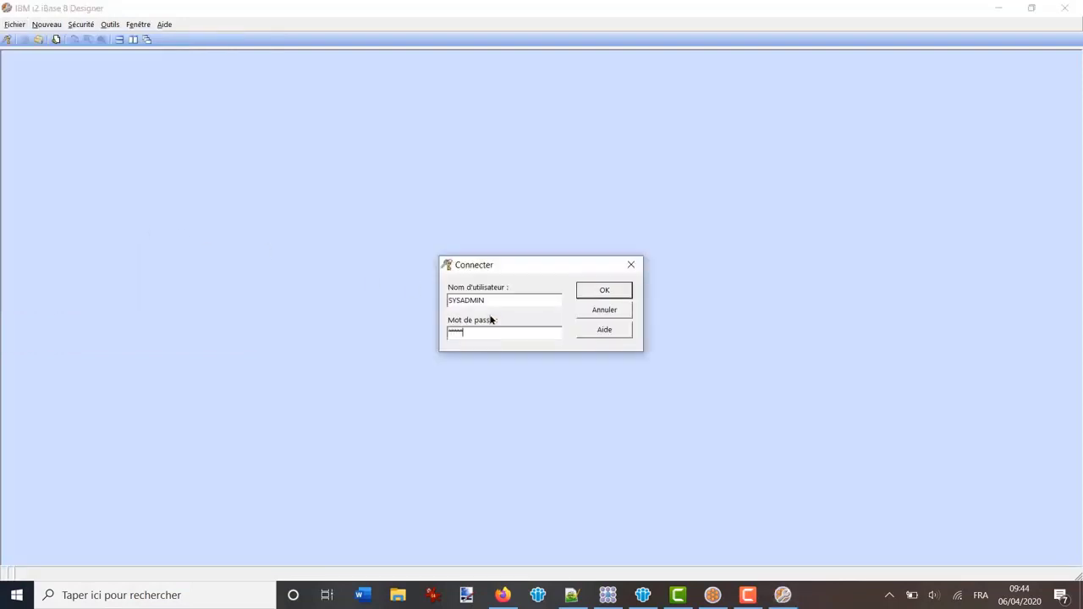
key(Return)
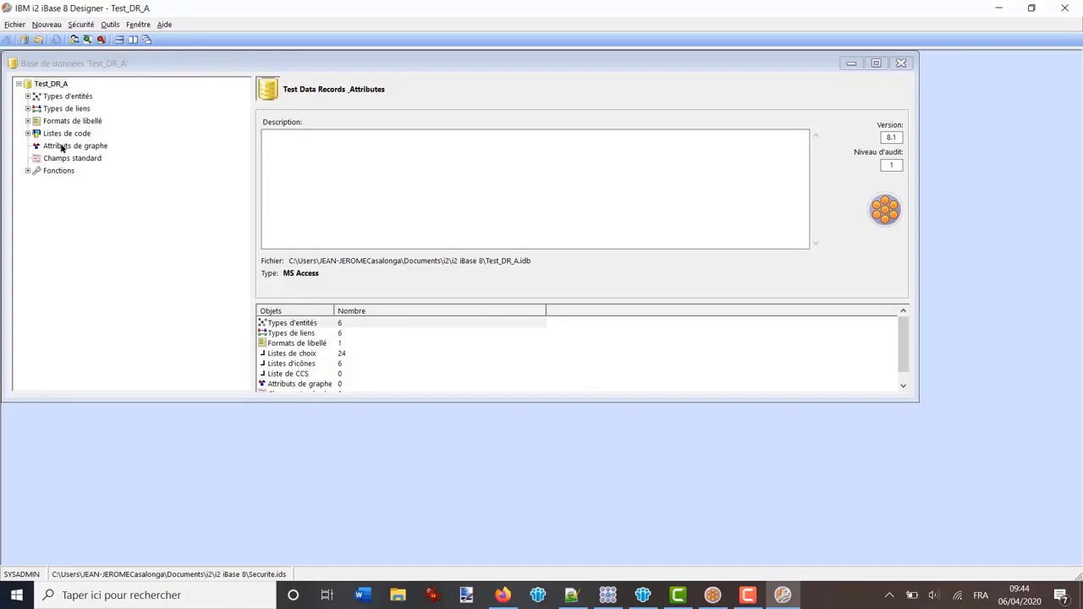
right_click(59, 147)
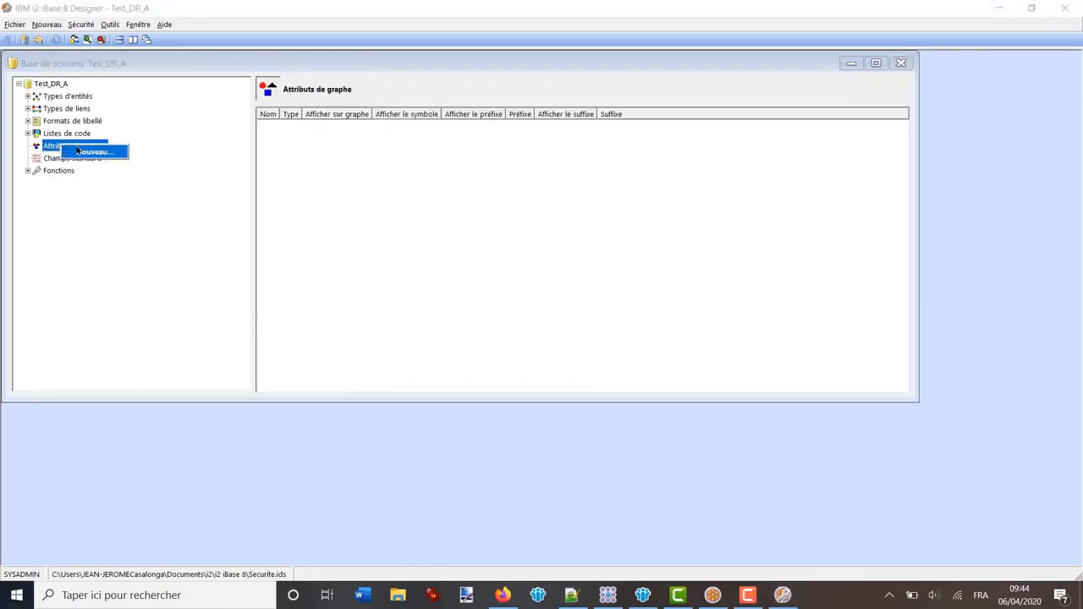
click(89, 196)
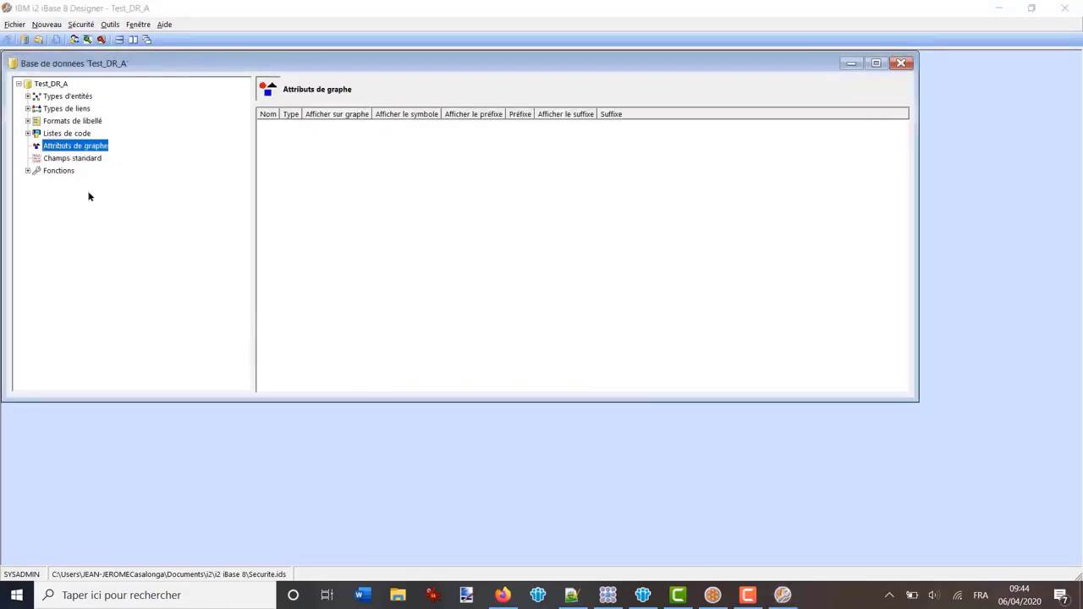
Expand Types d'entités and select Person to list its 21 fields
click(28, 96)
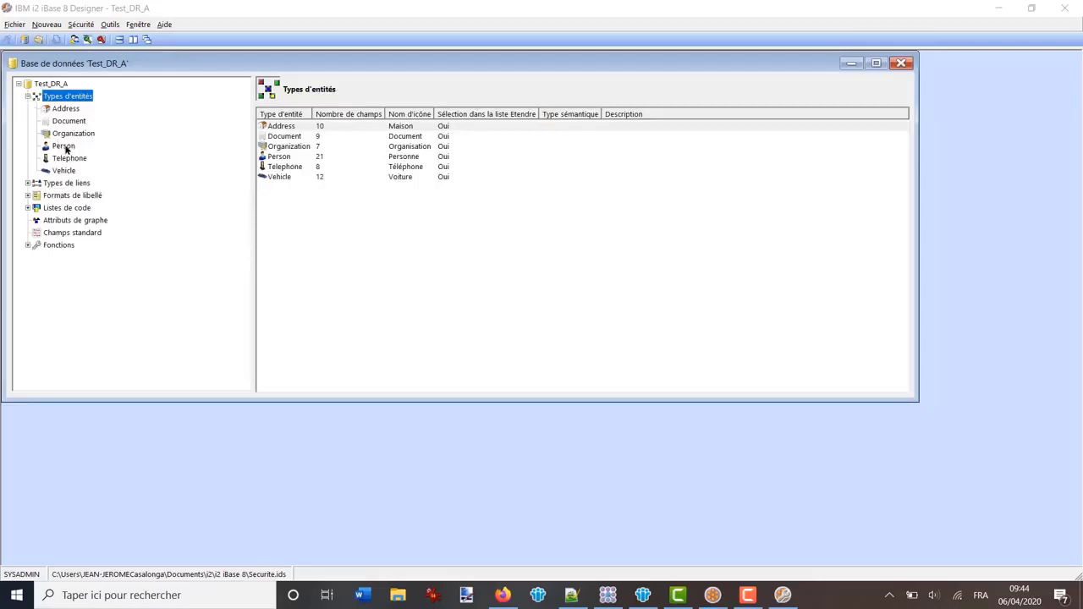
click(65, 147)
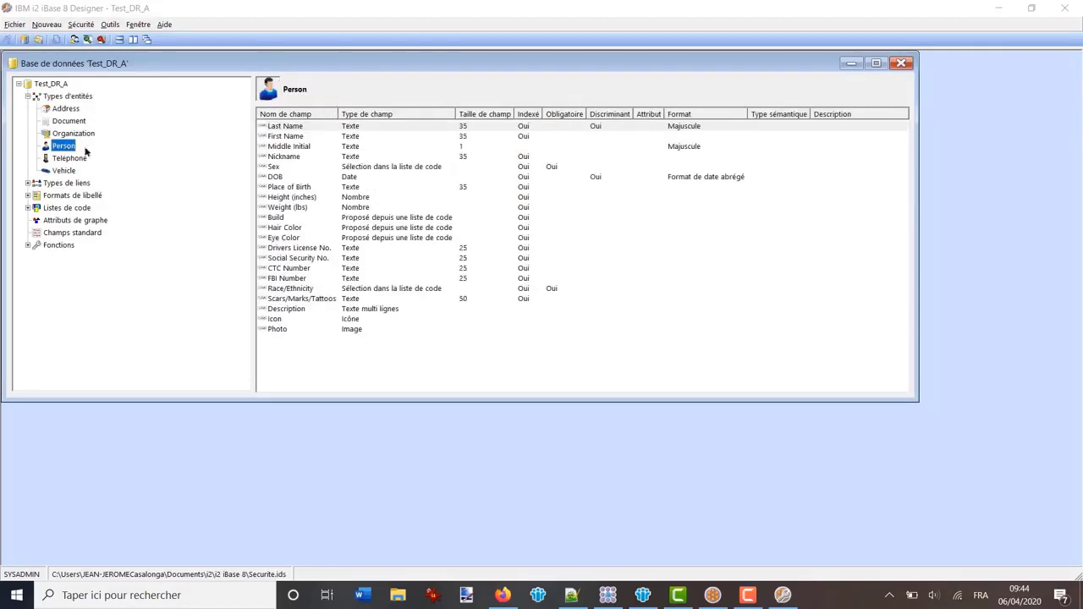
Link Place of Birth to a new graph attribute named 'Lieu de Naissance' with Symbole unticked
double_click(288, 187)
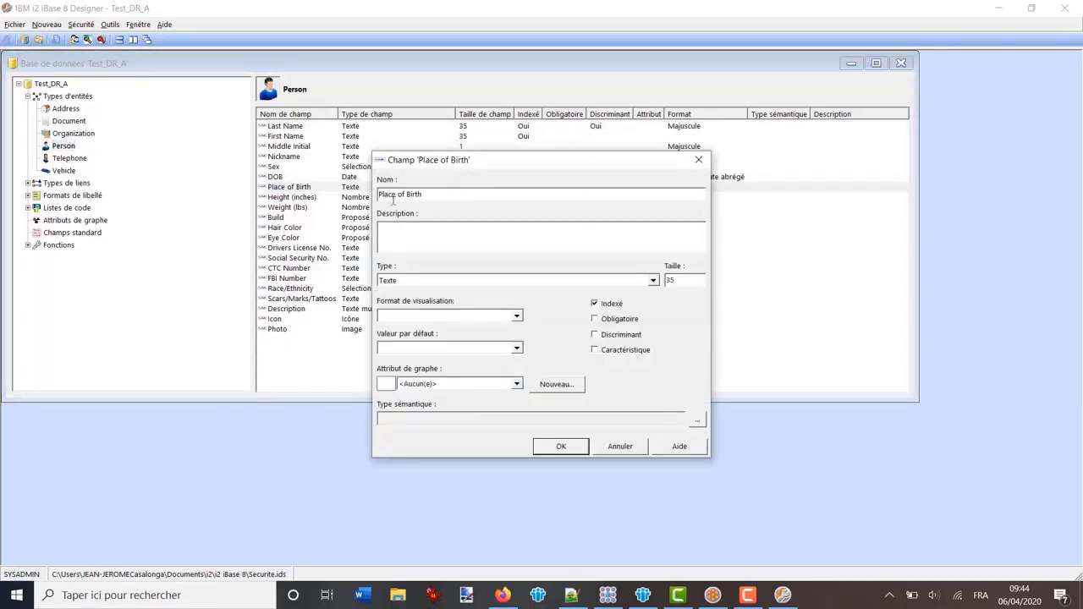
click(557, 386)
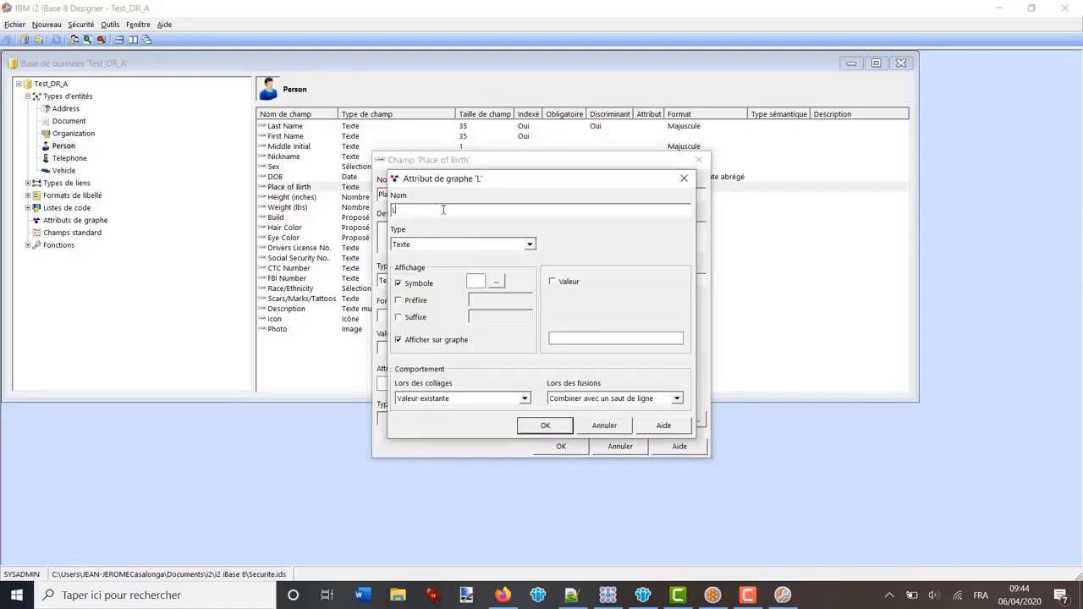
text(Lieu de Naissance)
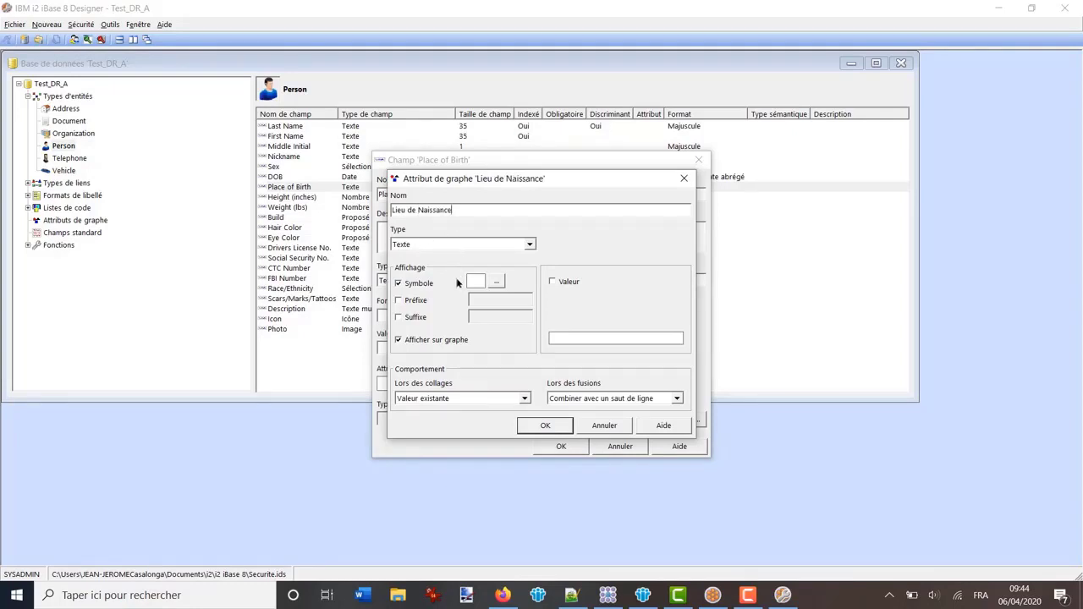
click(402, 284)
click(407, 341)
click(545, 425)
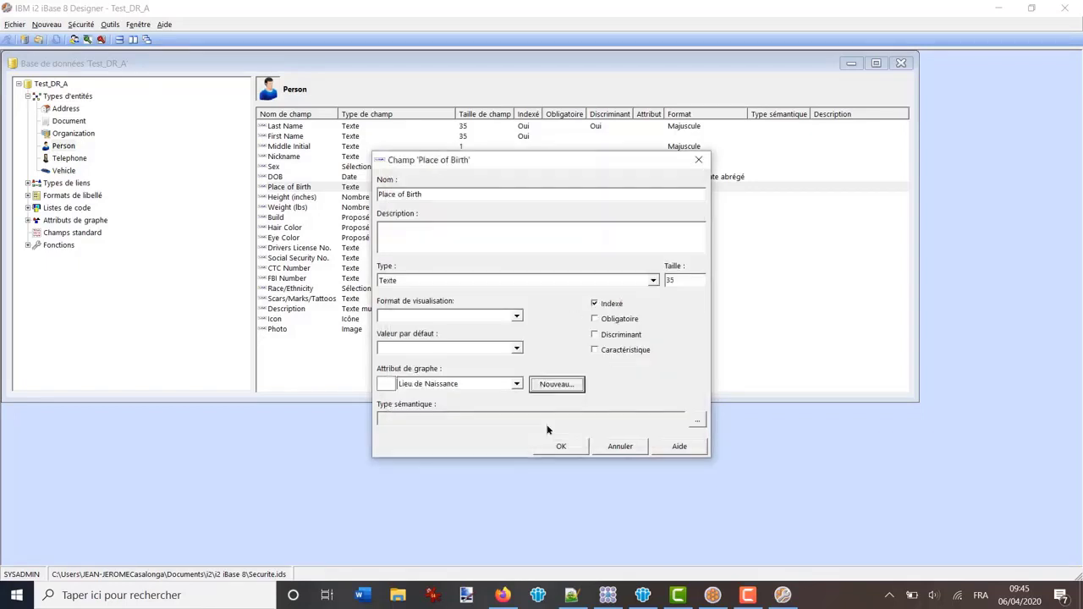
click(563, 446)
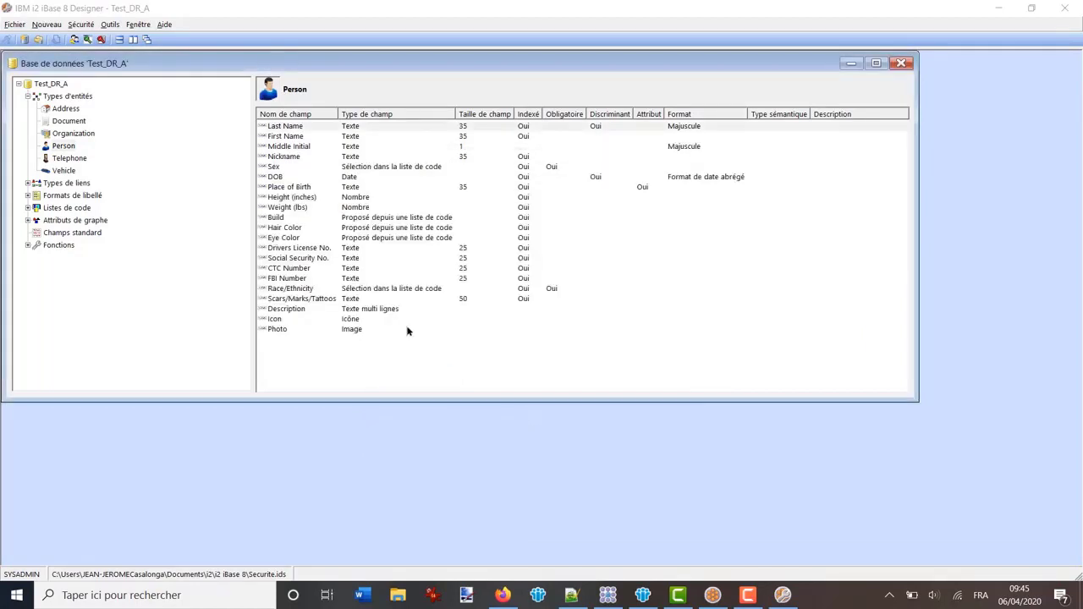
Give the Hair Color field a new graph attribute 'Couleur cheveux', shown on the chart without a symbol
click(286, 231)
double_click(285, 231)
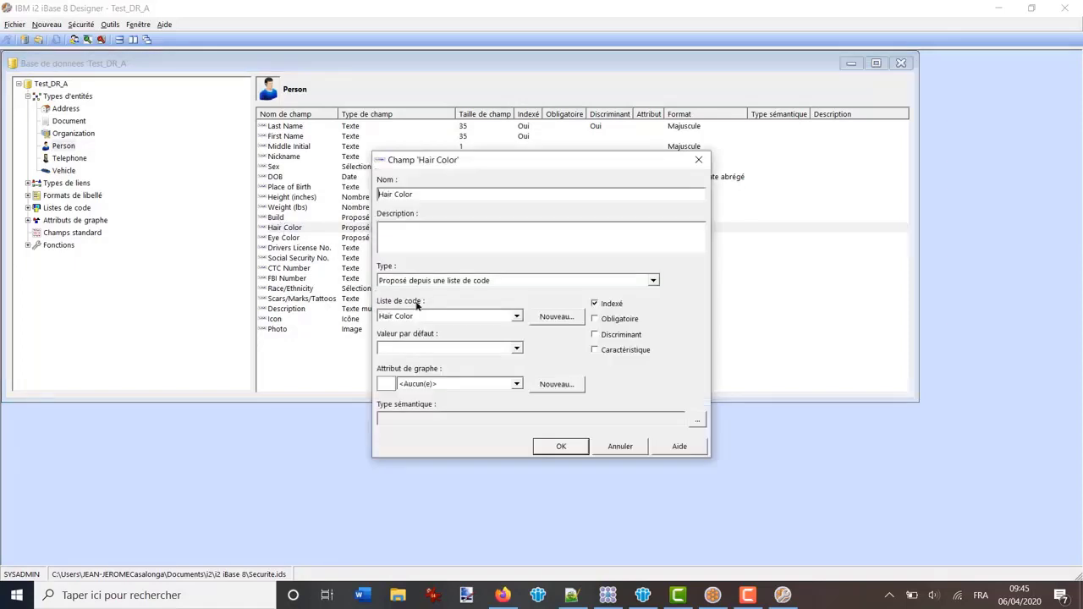
click(554, 384)
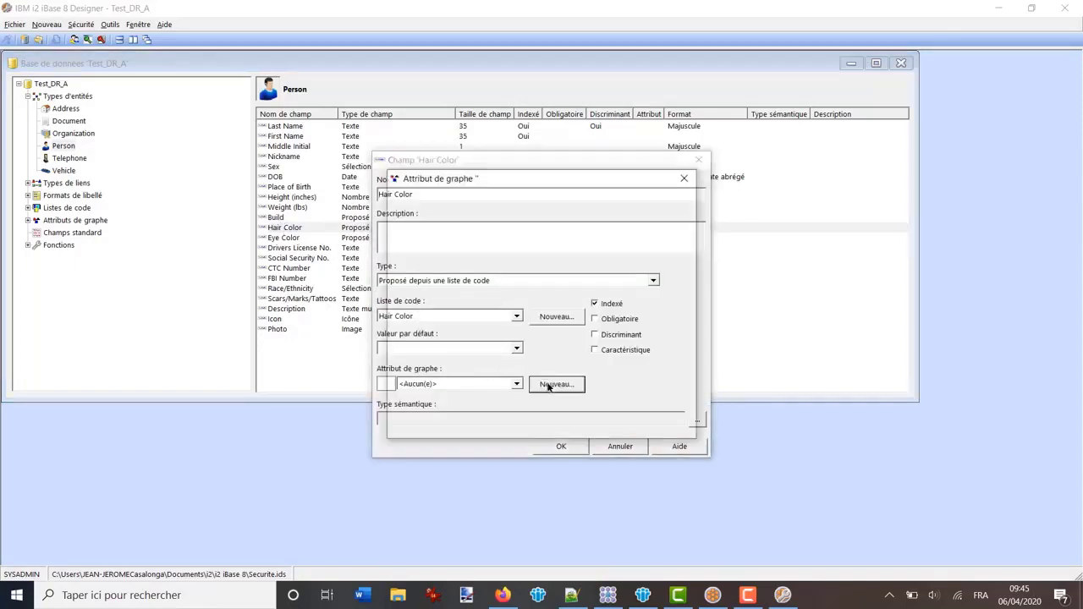
text(C)
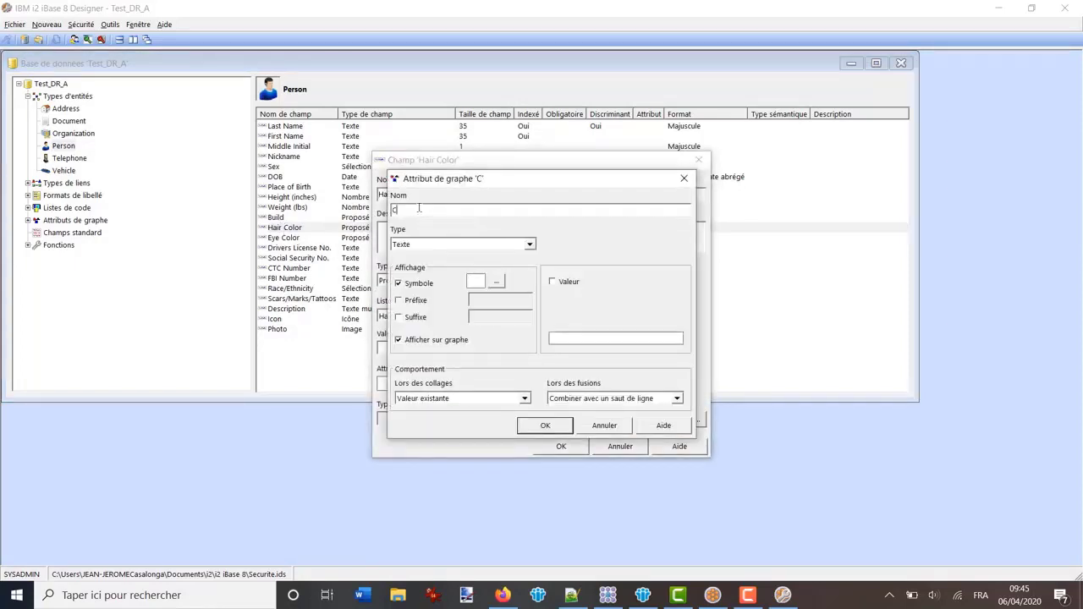
text(ouleur cheveux)
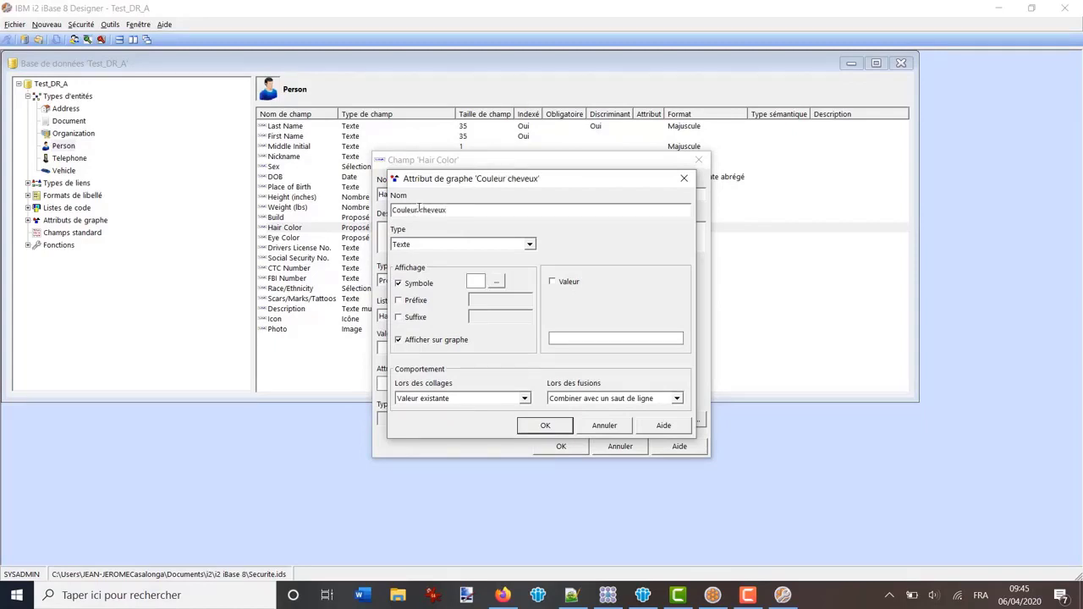
click(398, 283)
click(398, 339)
click(398, 340)
click(545, 425)
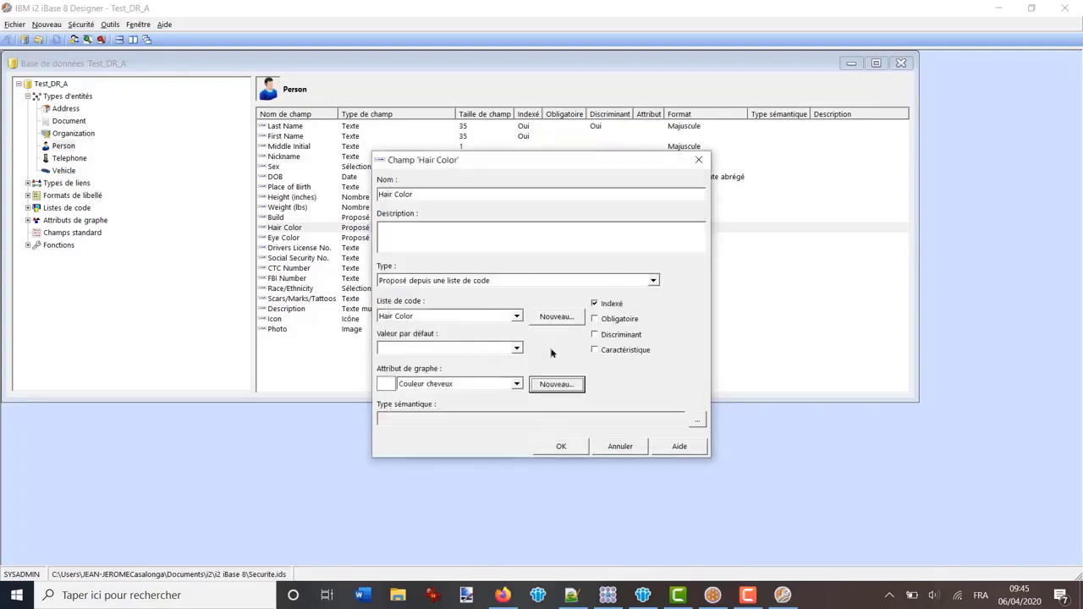
click(562, 447)
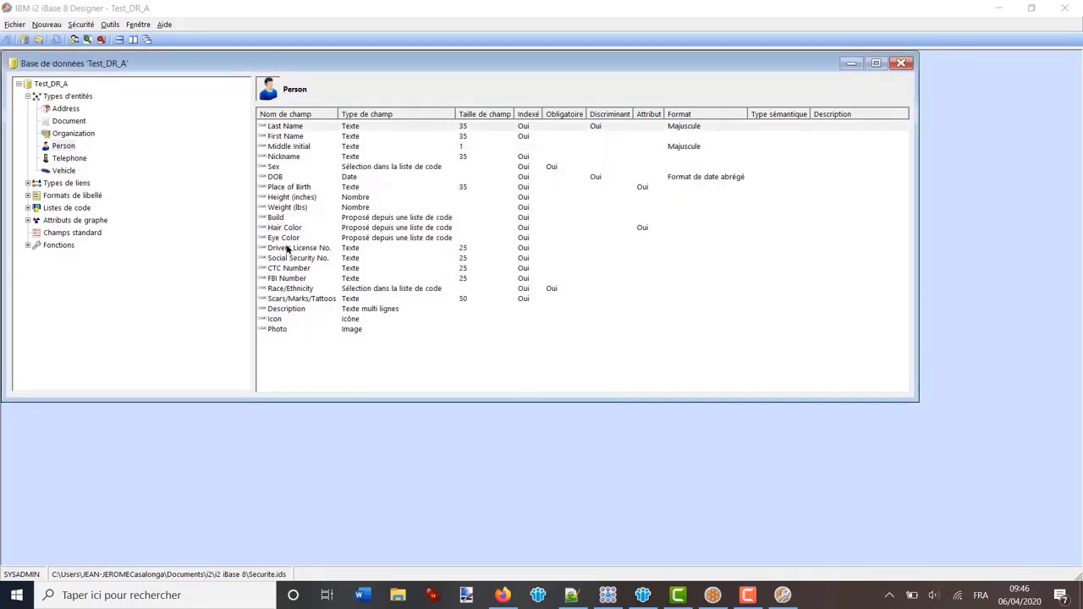
Add a 'N° Permis Conduire' attribute to Drivers License No., showing its value without a symbol
double_click(288, 247)
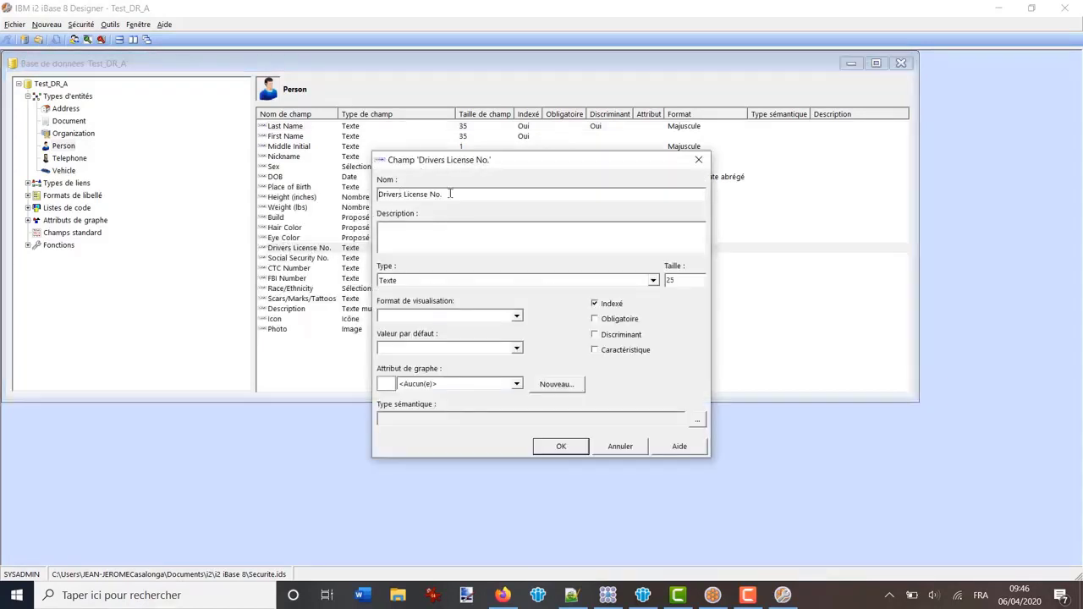
click(555, 384)
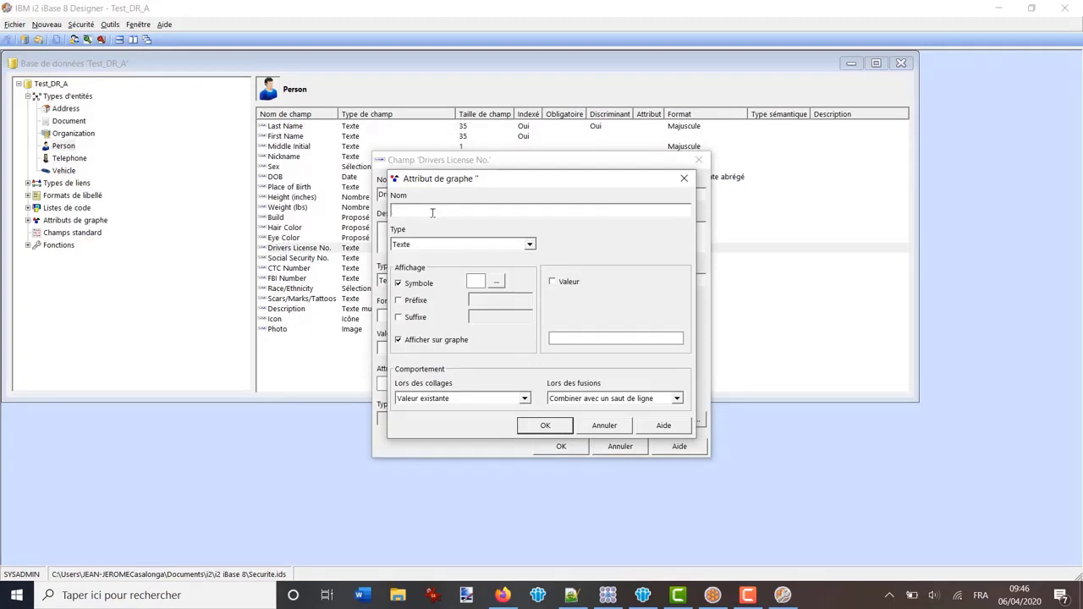
text(N° Permis Conduire)
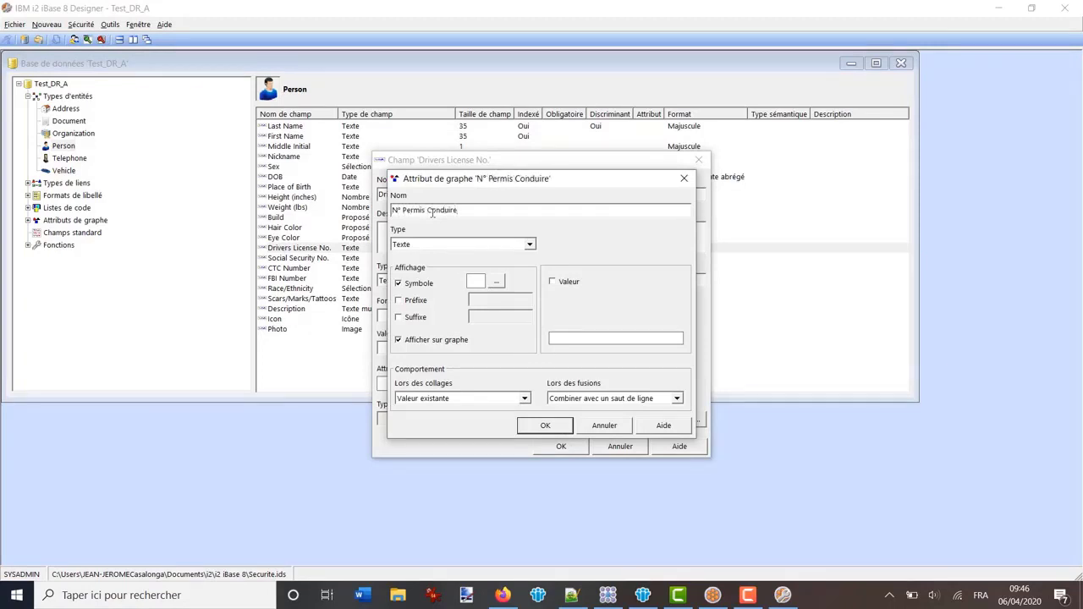
click(400, 284)
click(552, 282)
click(545, 426)
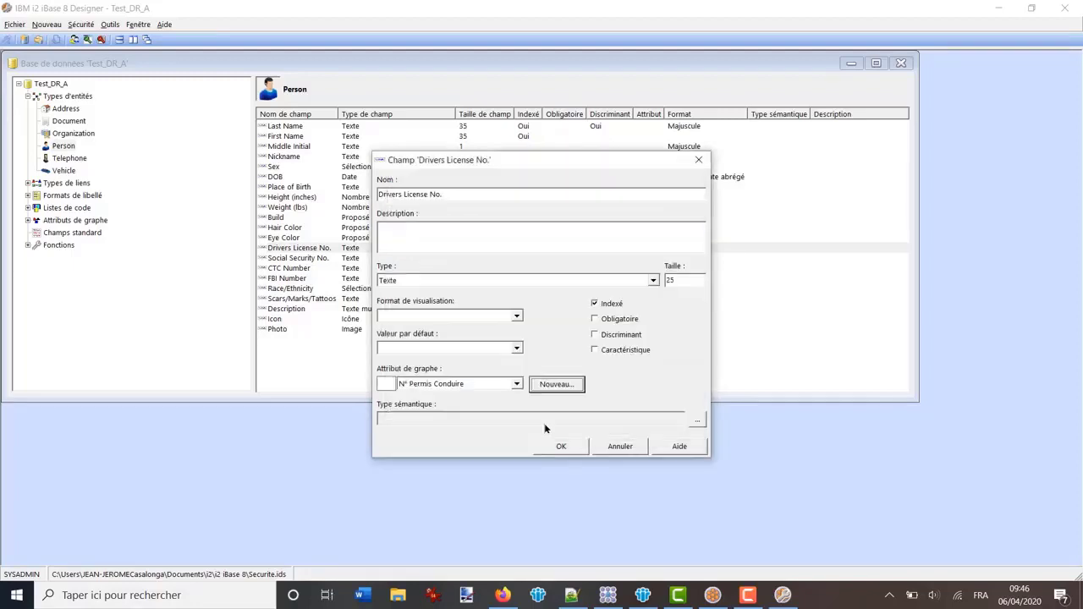
click(559, 445)
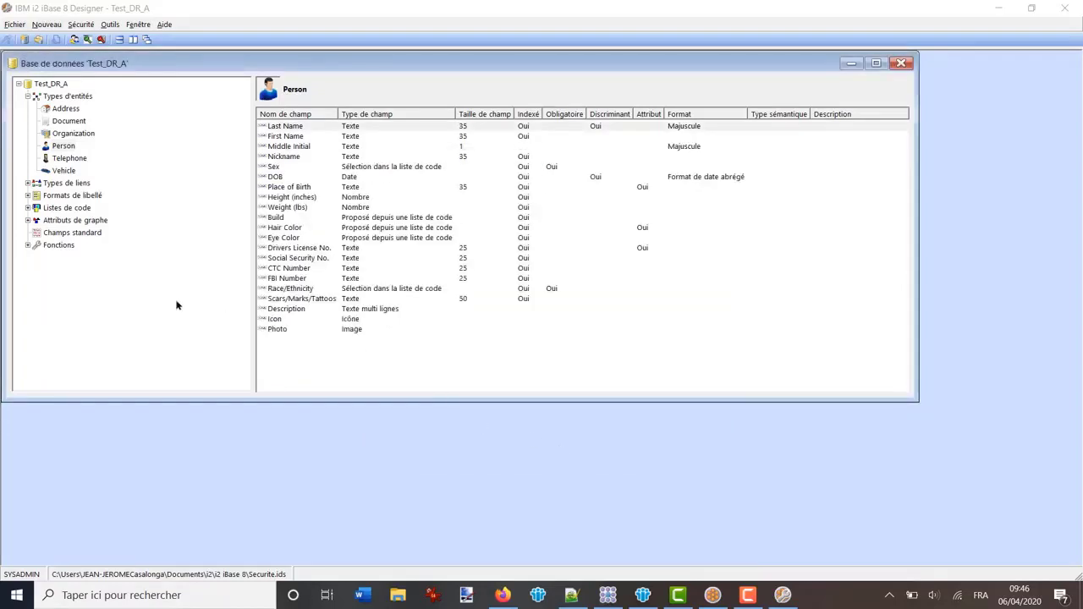
Make the Couleur cheveux graph attribute display its value on the chart
click(27, 219)
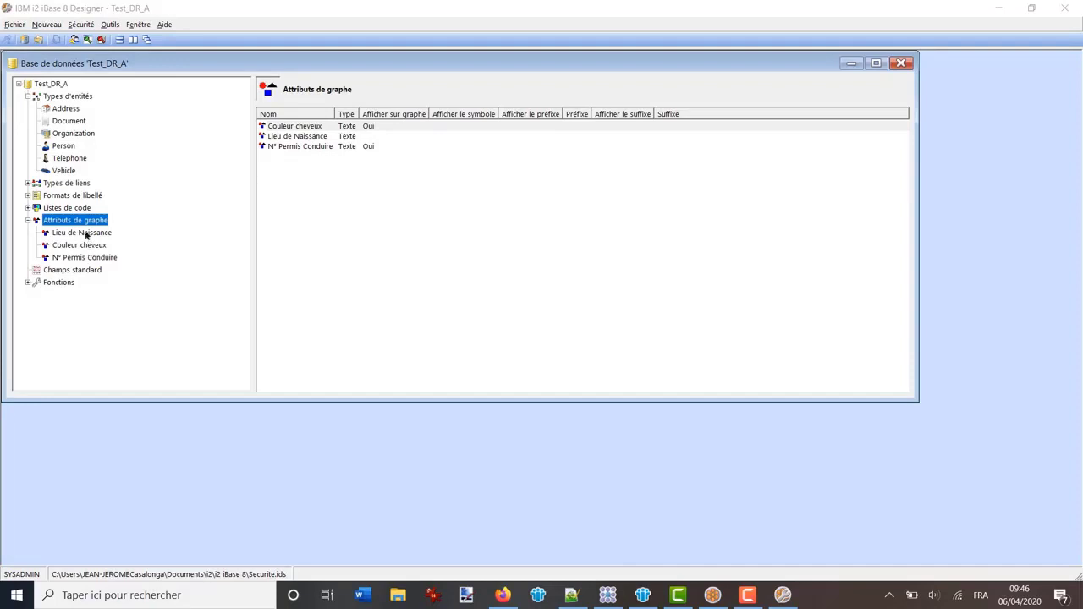
double_click(81, 246)
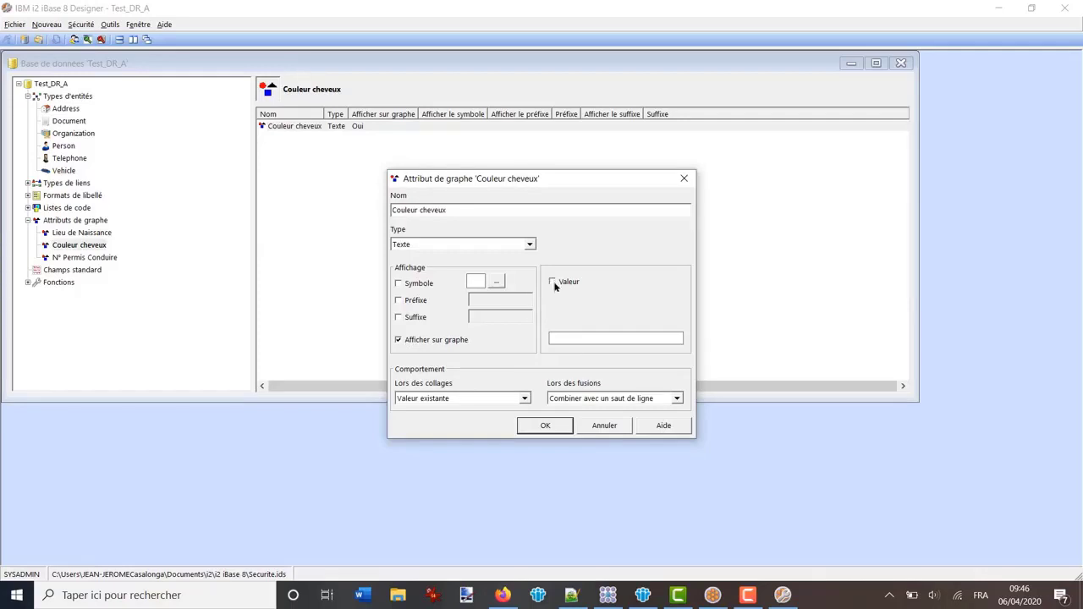
click(553, 282)
click(547, 425)
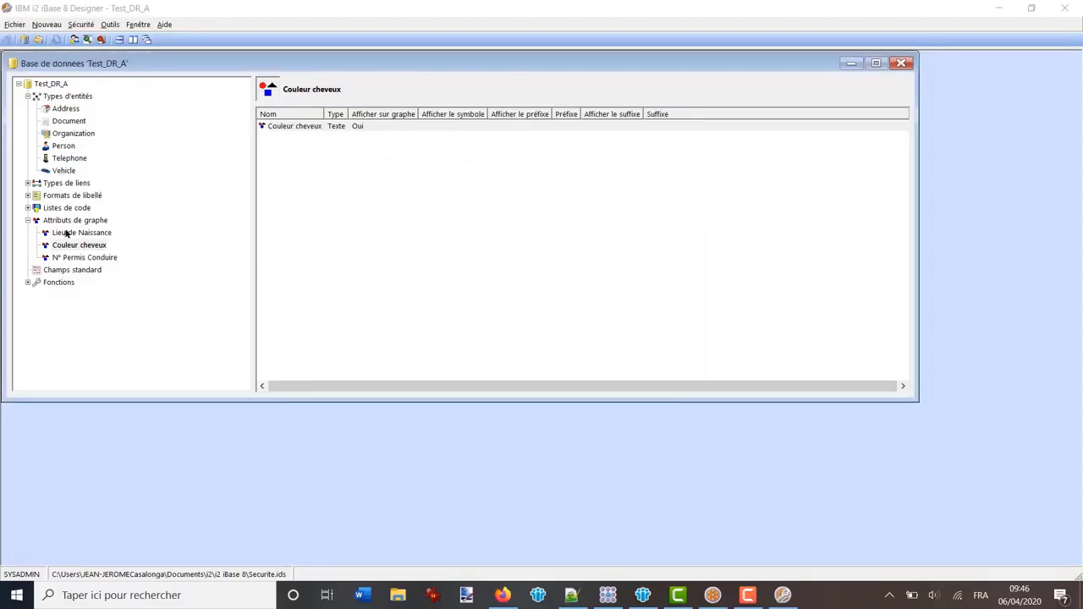
Review the Person fields Place of Birth, Hair Color and Drivers License No., then close Test_DR_A
click(62, 147)
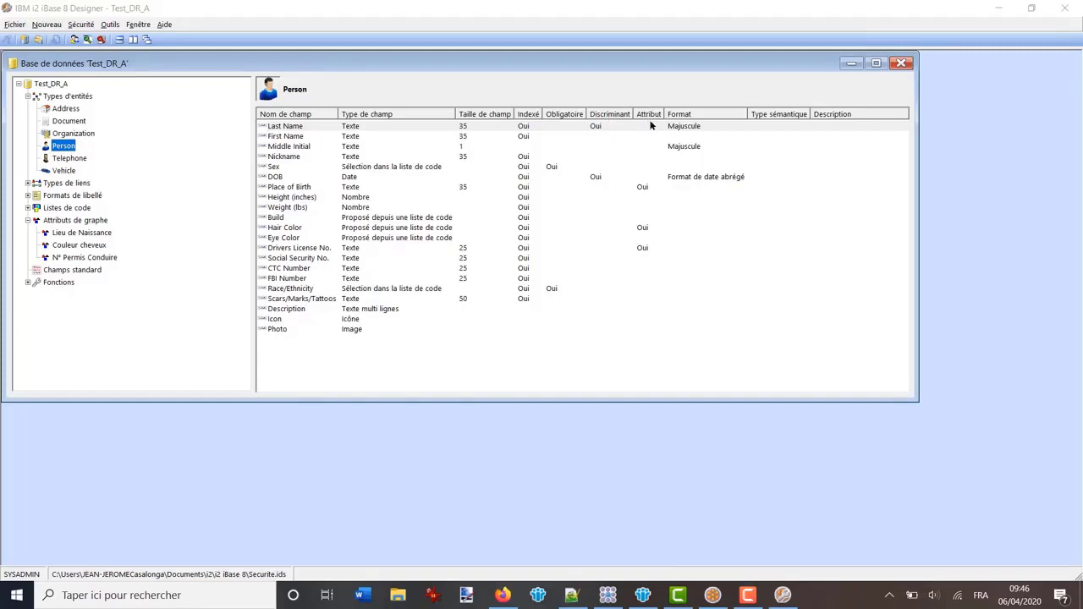
click(645, 189)
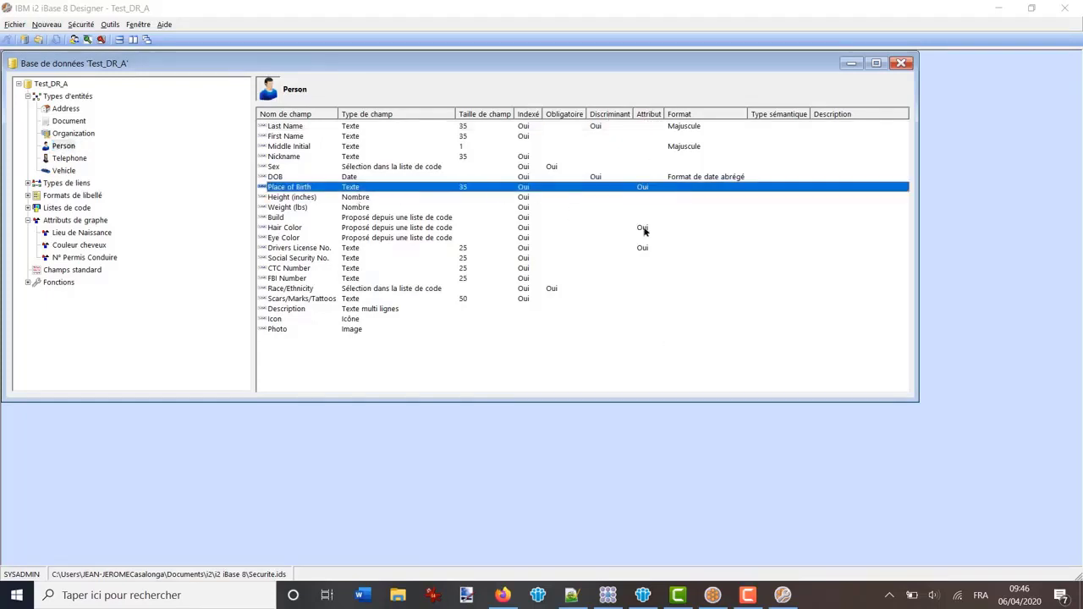
click(643, 231)
click(643, 248)
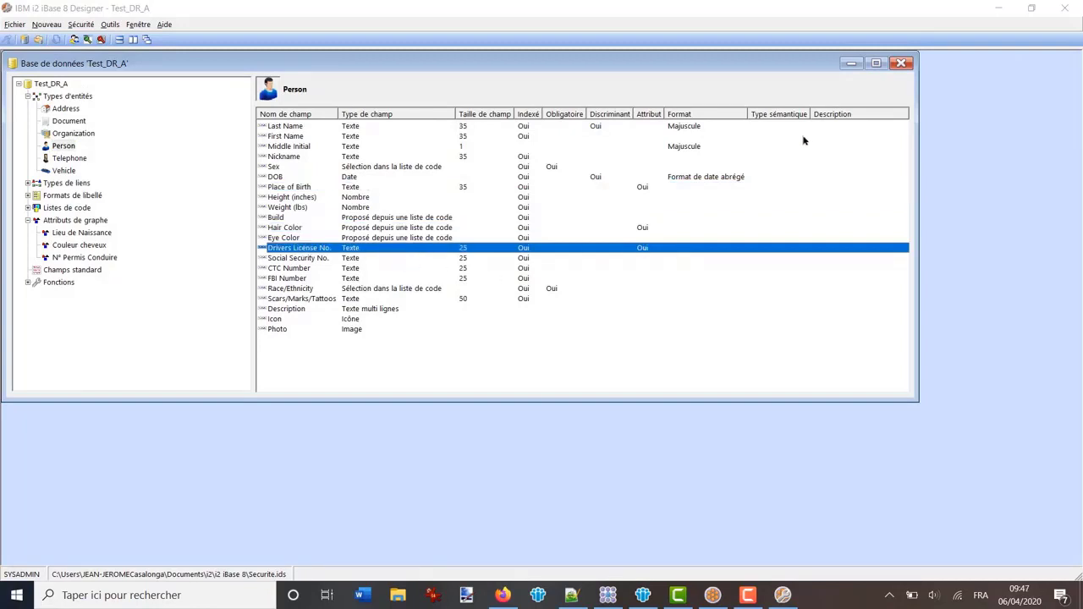
click(902, 63)
Confirm closing in Designer and reopen Test_DR_A.idb from iBase 8's recent files
click(569, 347)
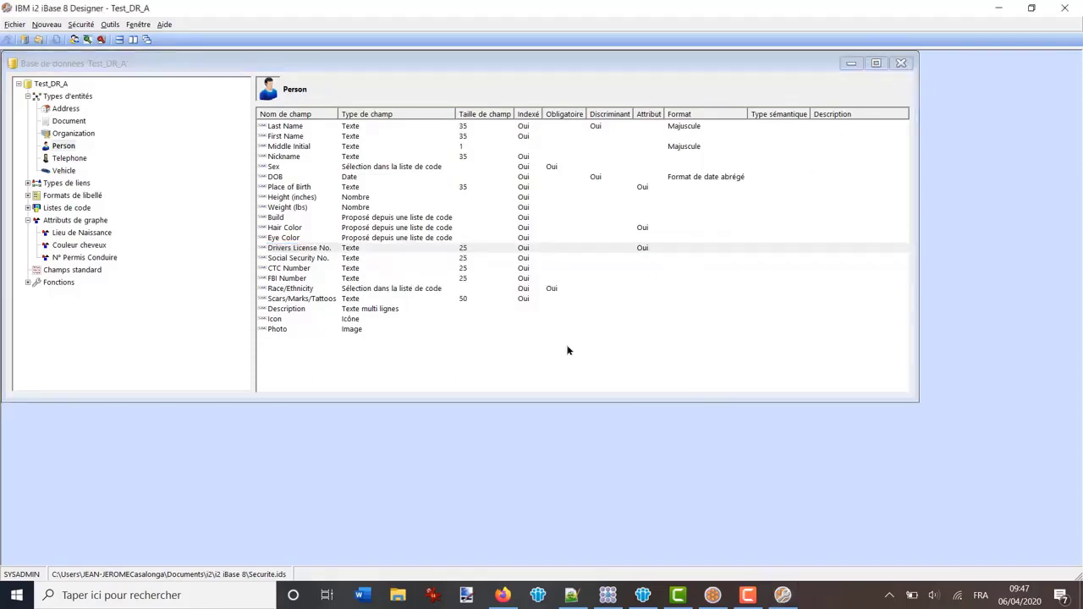
click(712, 597)
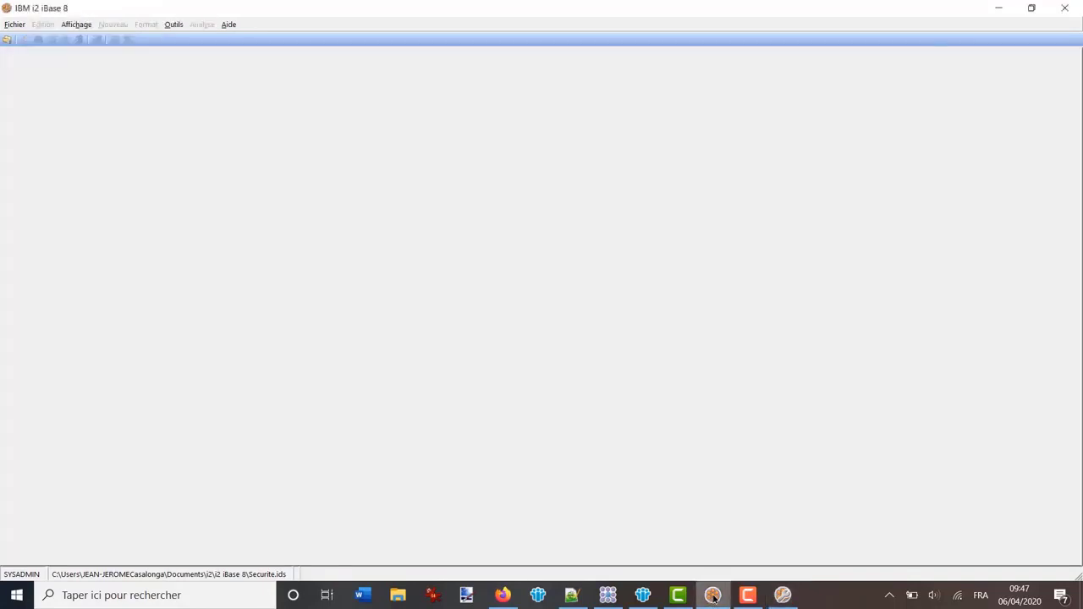
click(16, 25)
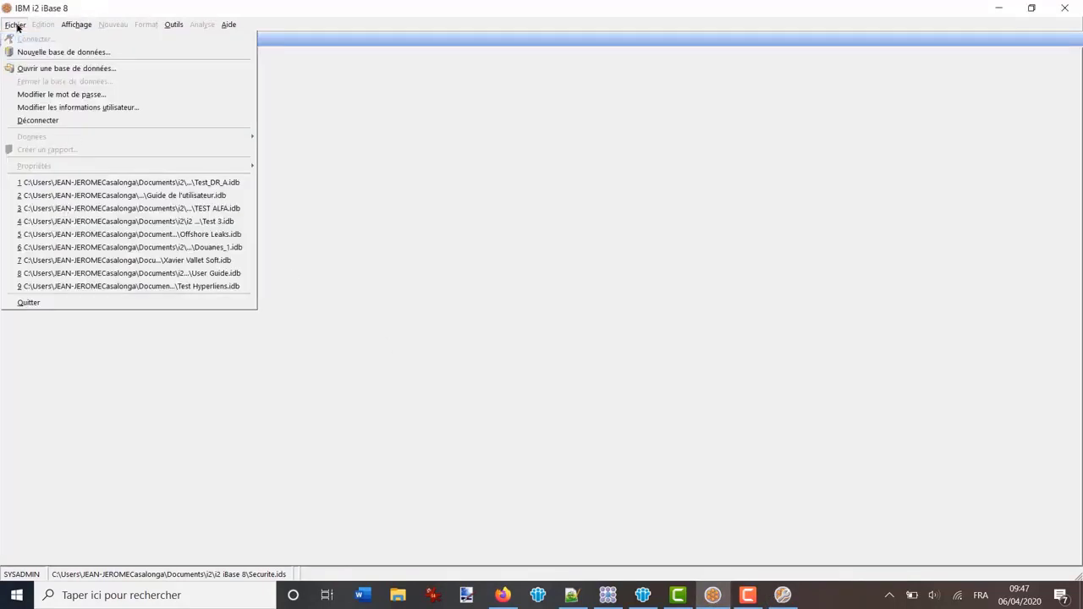
click(168, 183)
click(636, 387)
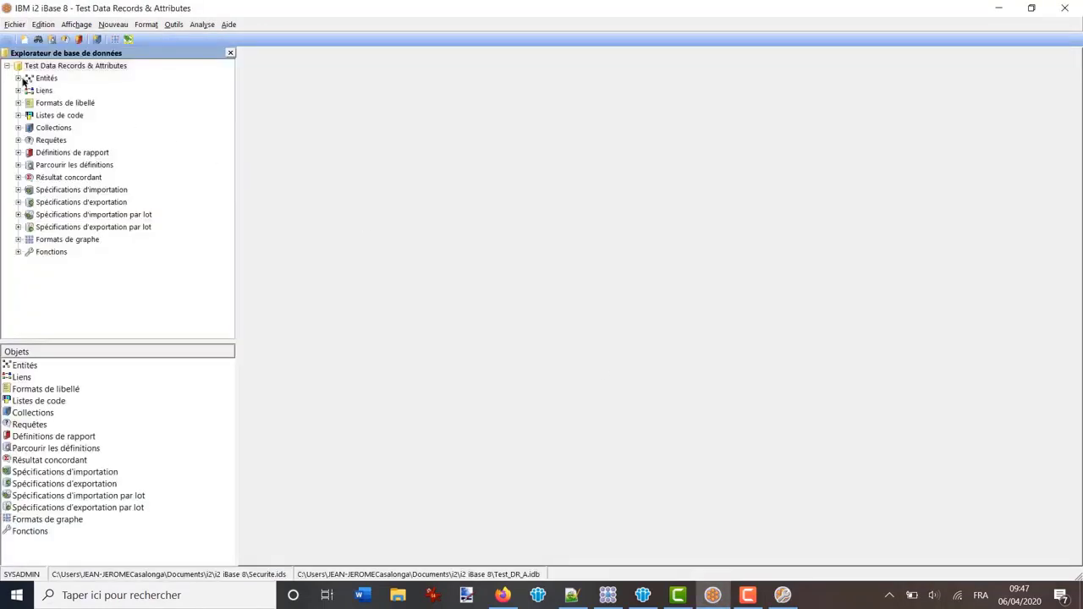
List all Person records, select both, and bring up their charting options
click(19, 79)
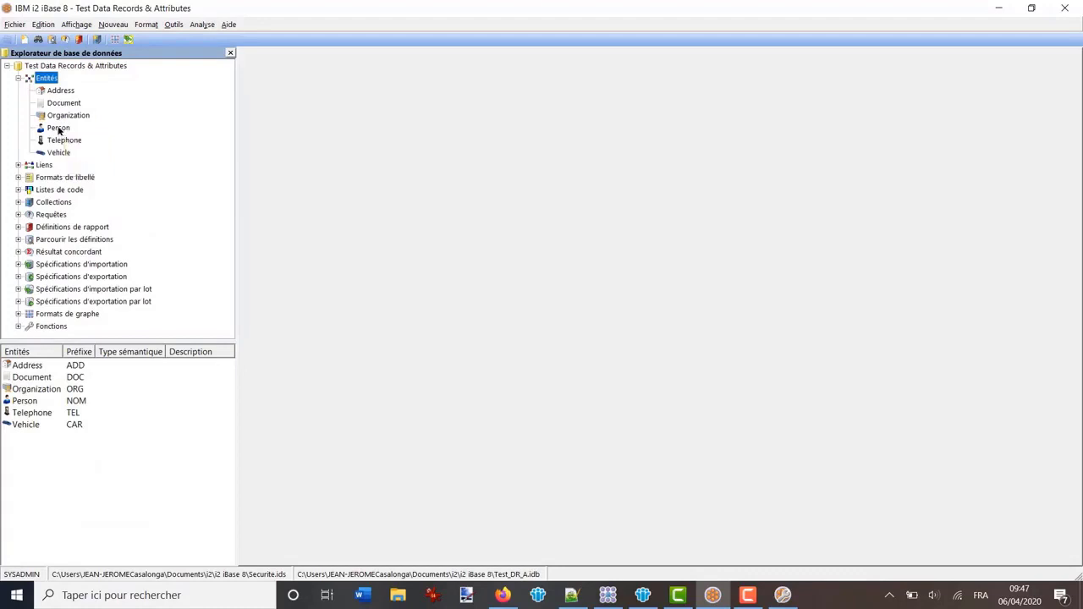
click(57, 128)
right_click(57, 128)
click(114, 198)
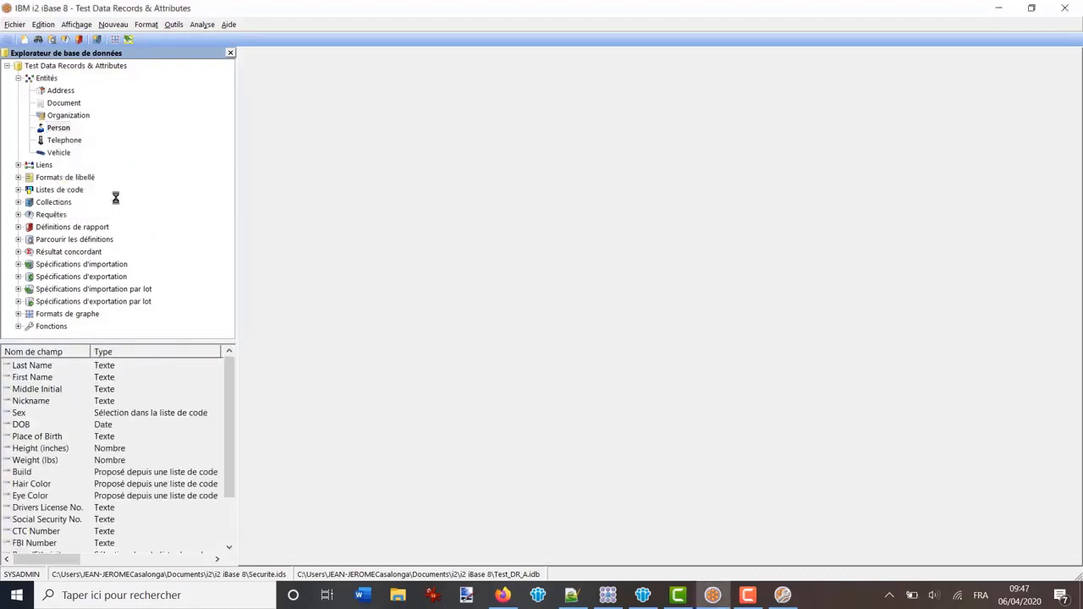
click(253, 520)
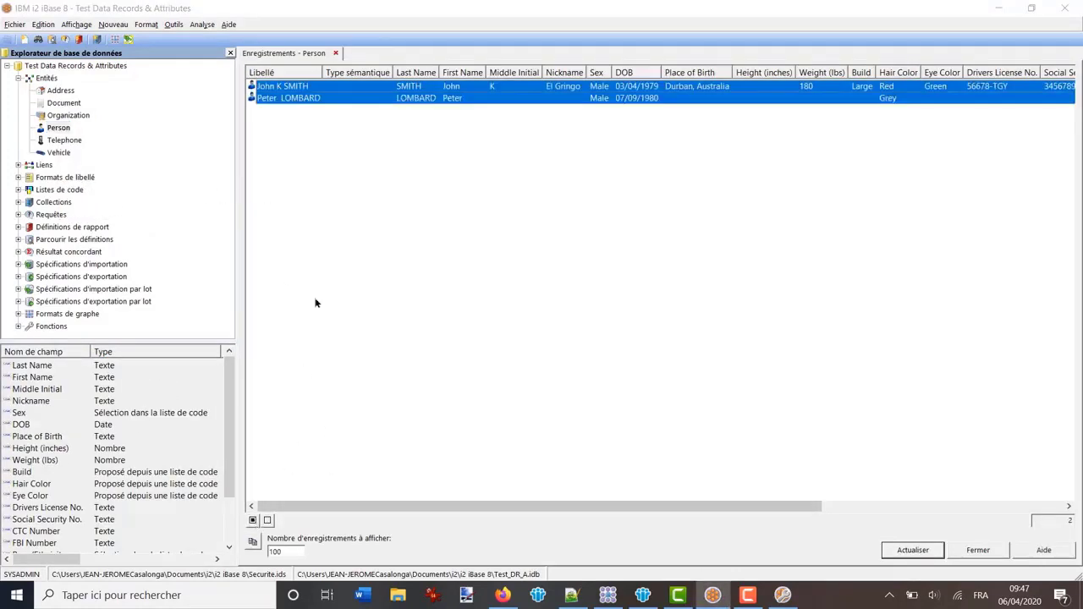
right_click(290, 101)
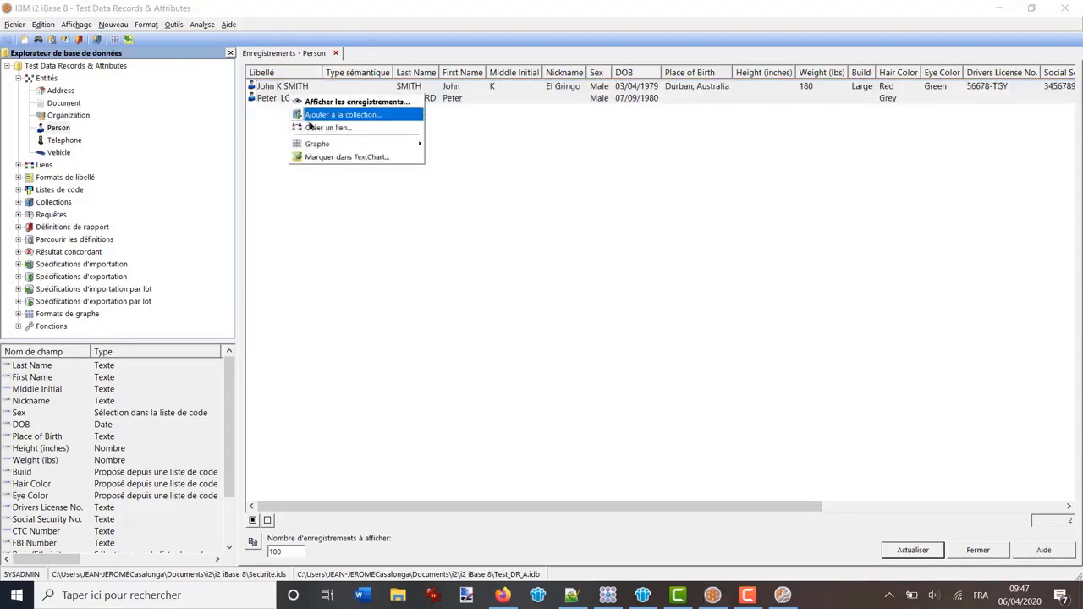
mouse_move(317, 146)
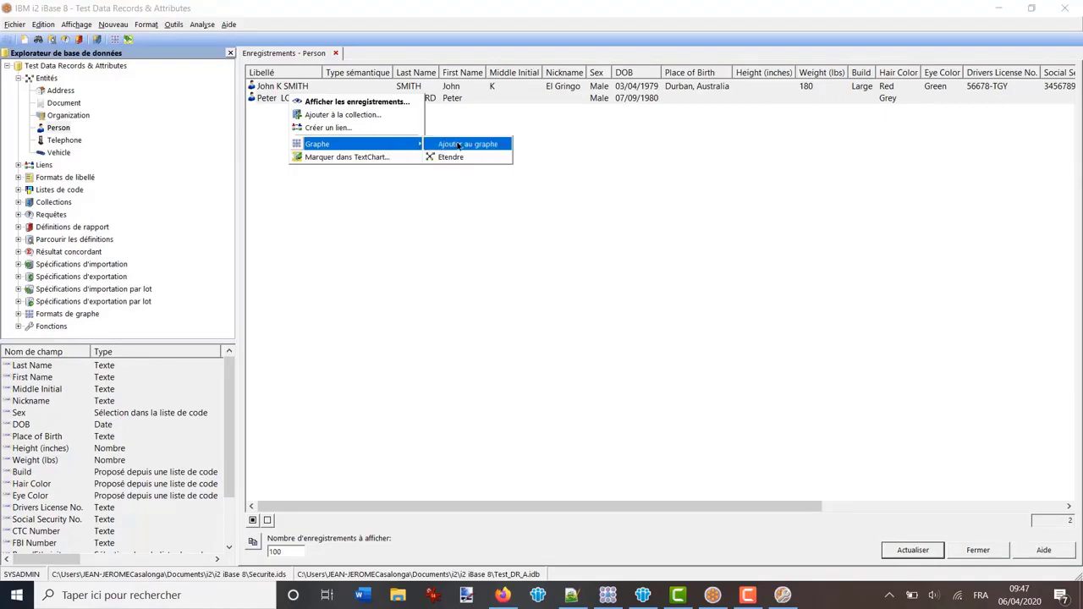
Chart both Person records on a new chart, Graphe2, and move the grey-haired entity left
click(482, 148)
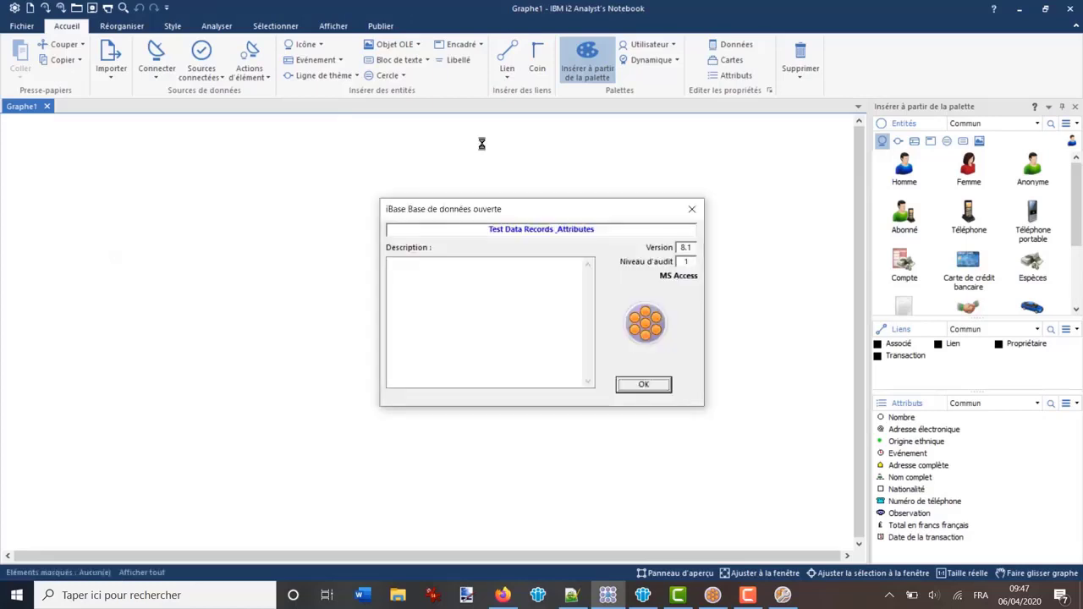
click(642, 384)
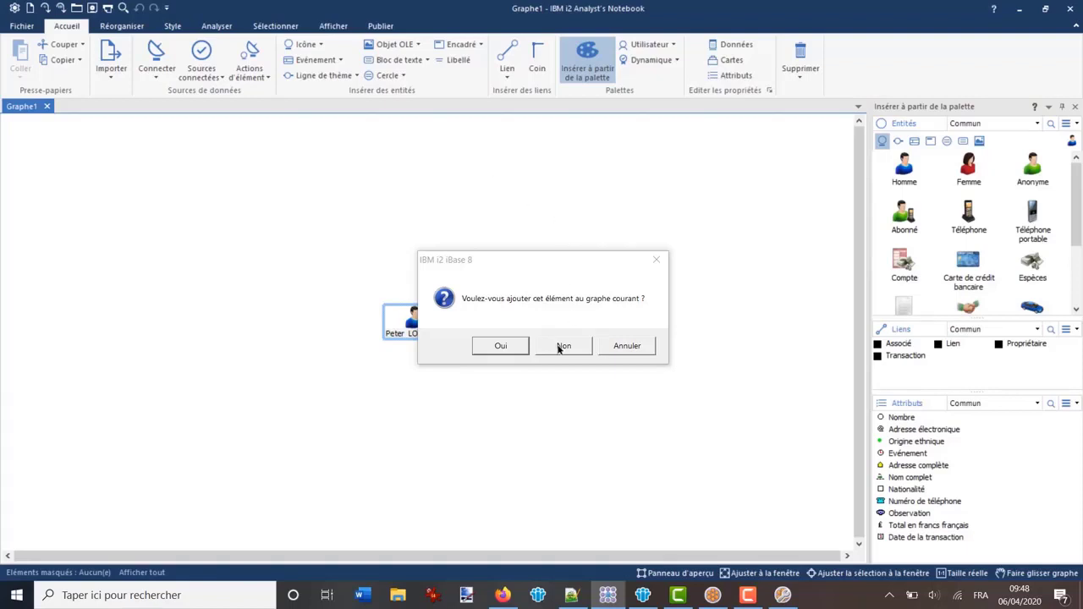
click(563, 346)
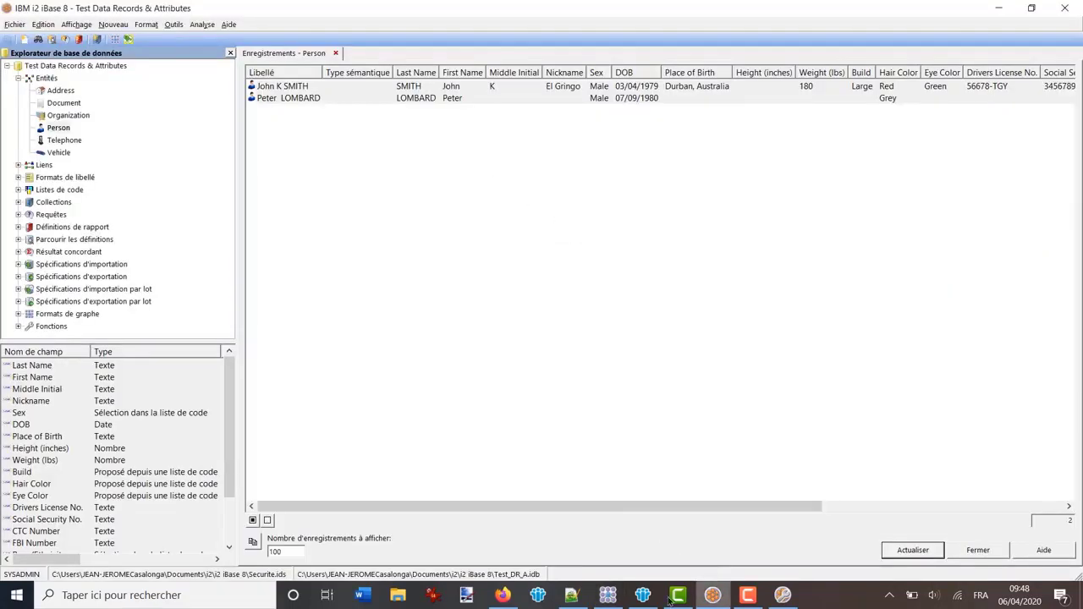
click(607, 595)
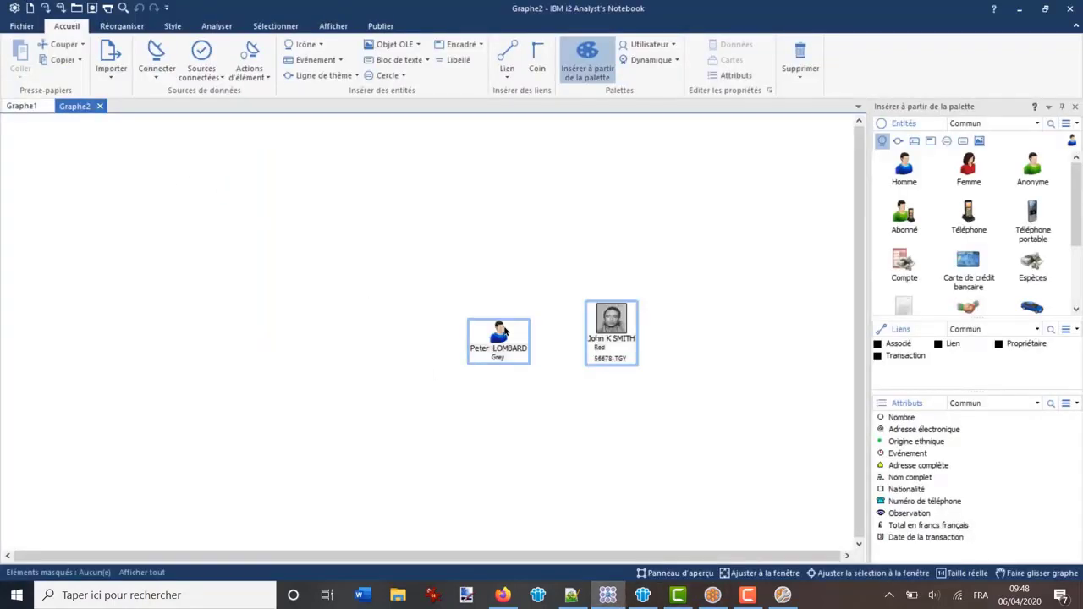
click(550, 351)
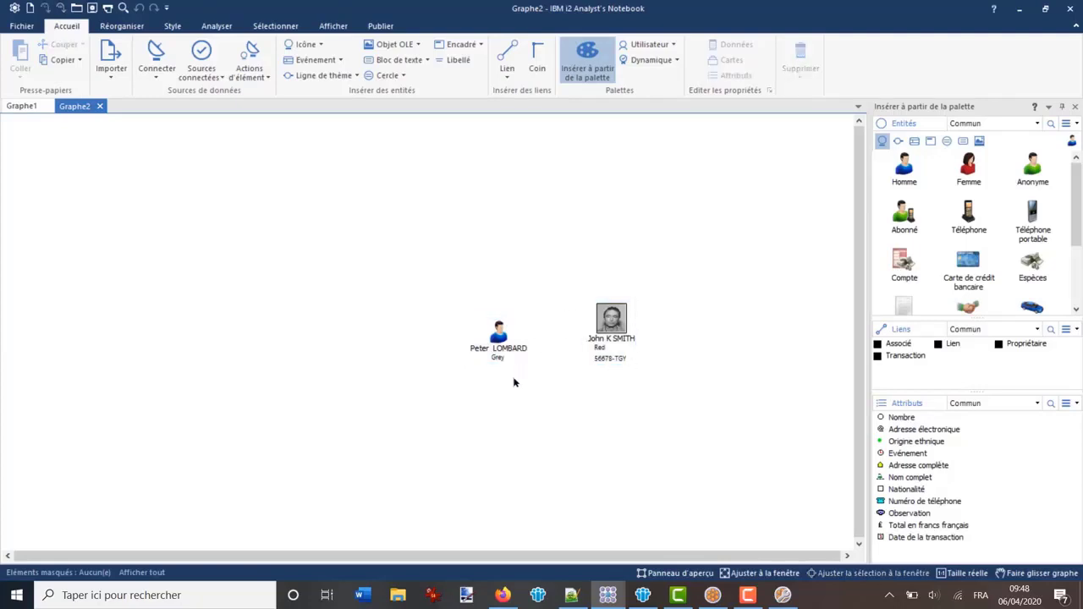
drag(480, 322, 471, 320)
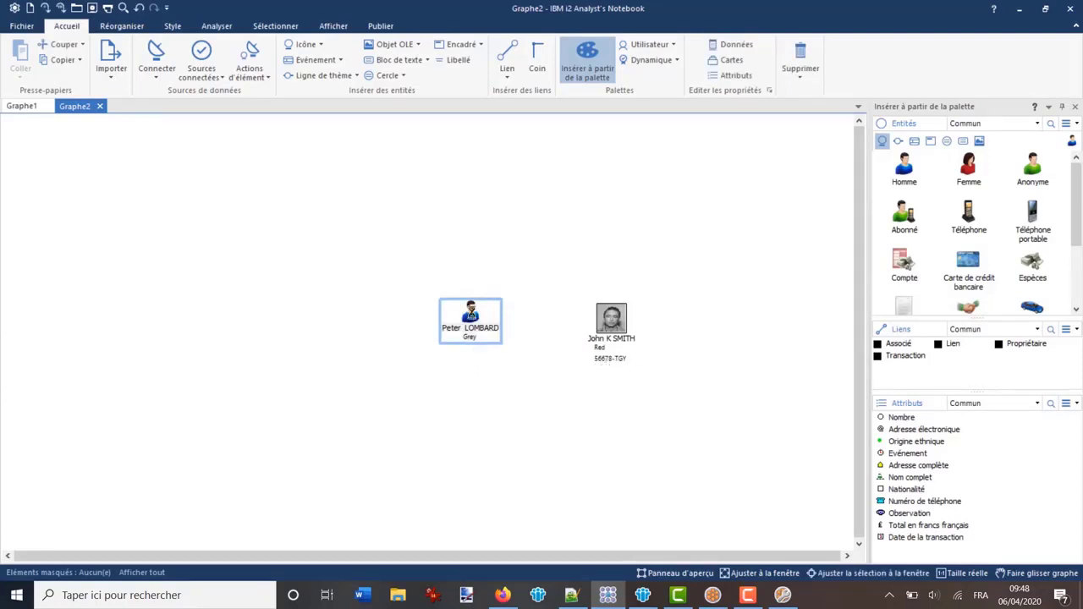
double_click(472, 314)
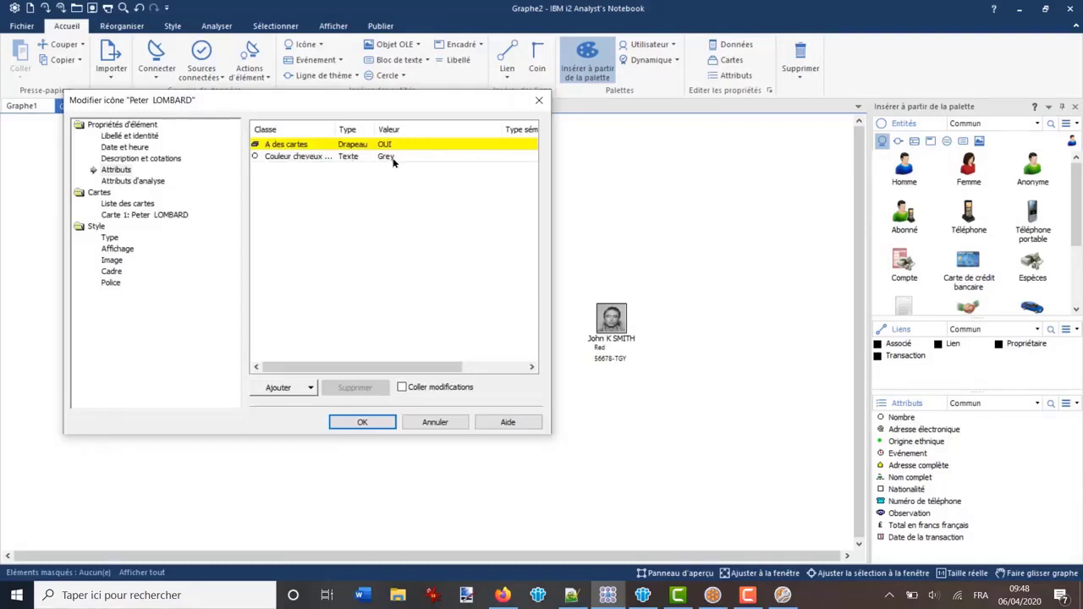
click(539, 103)
double_click(609, 318)
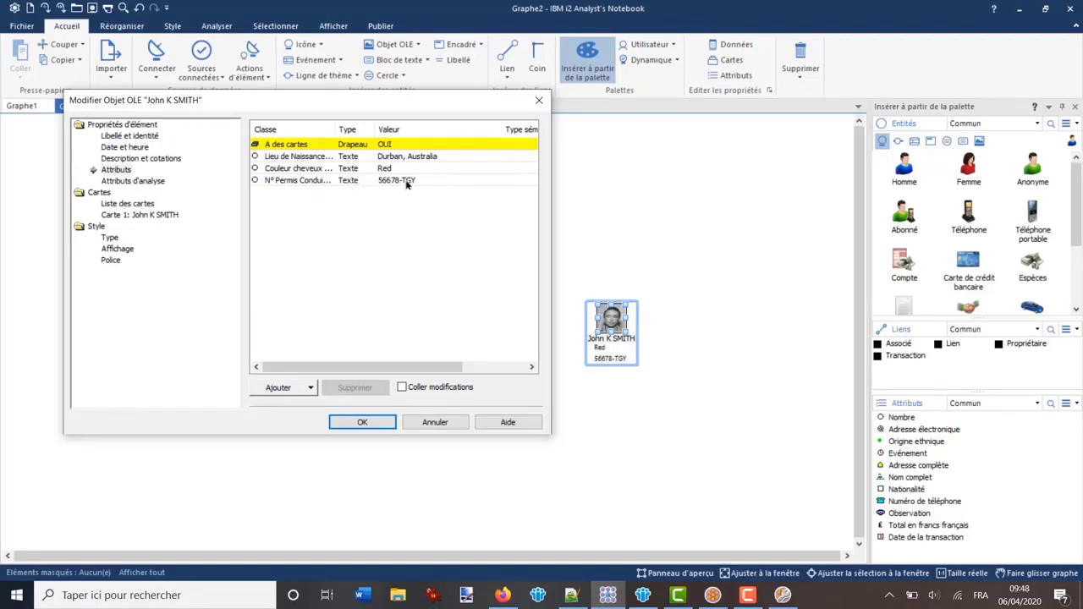
click(538, 100)
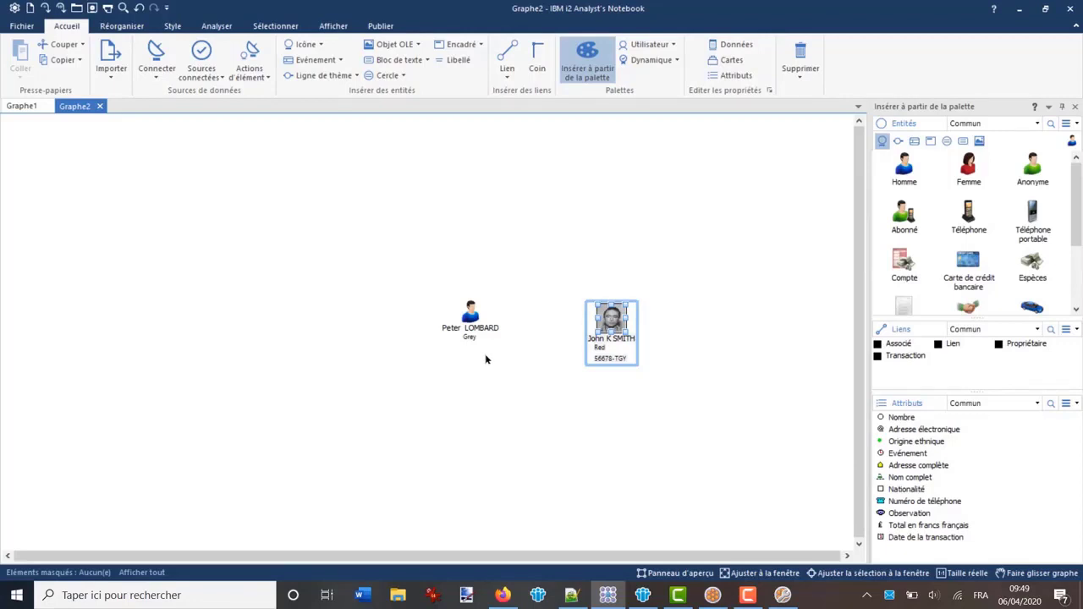
double_click(611, 317)
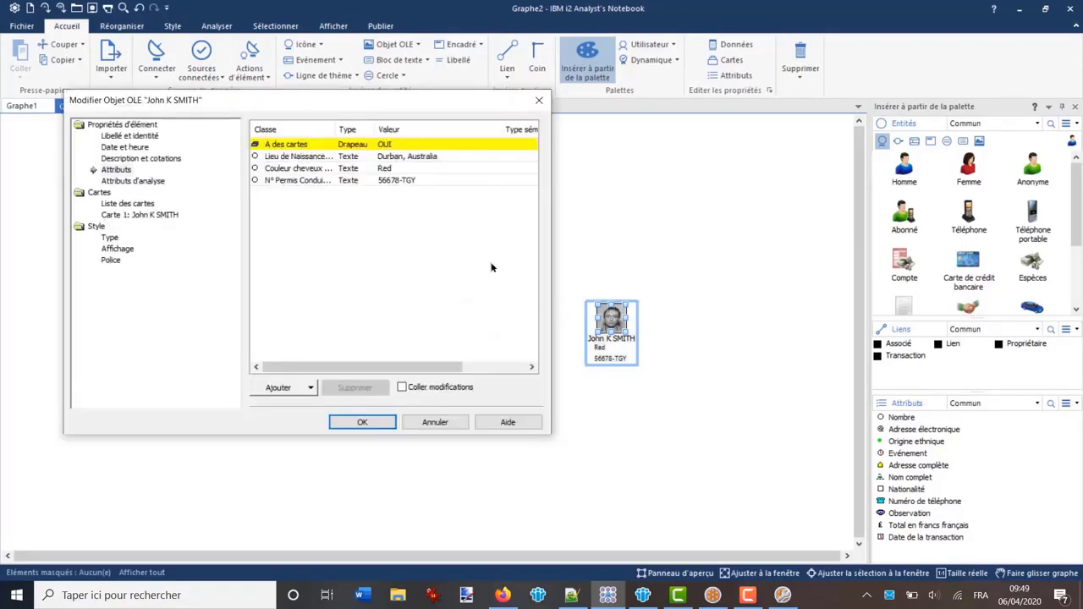
click(274, 178)
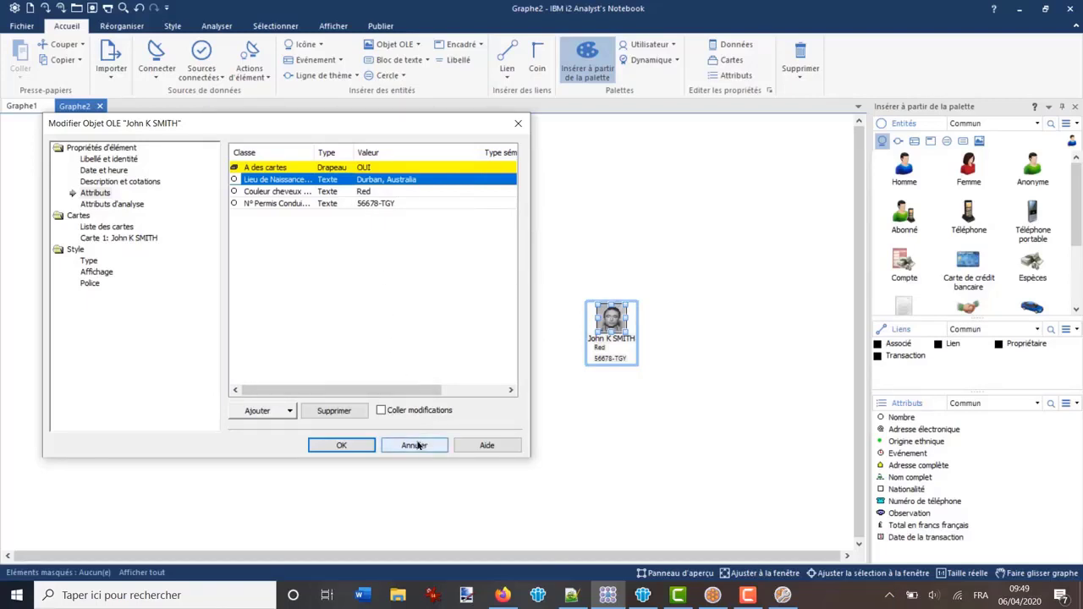
click(341, 445)
click(584, 231)
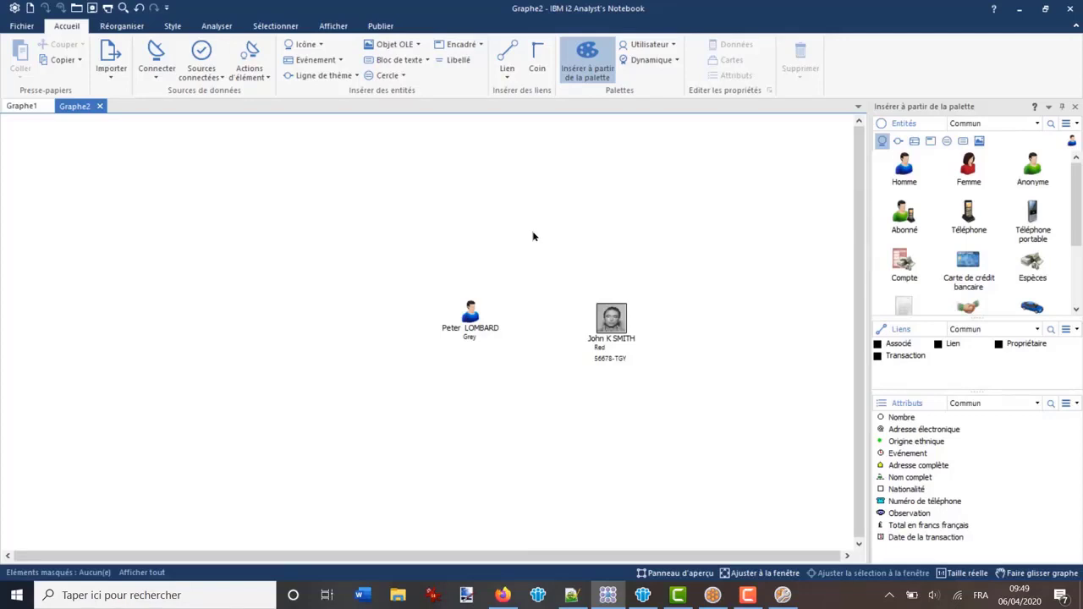
Search the chart for the licence-number fragment, which matches one person
key(ctrl+f)
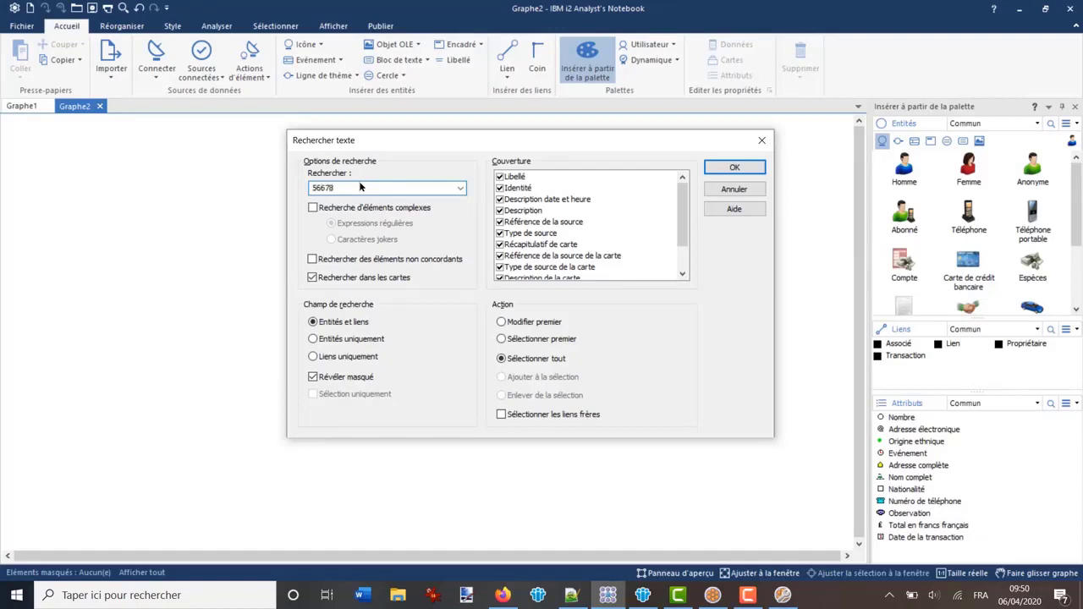
click(732, 168)
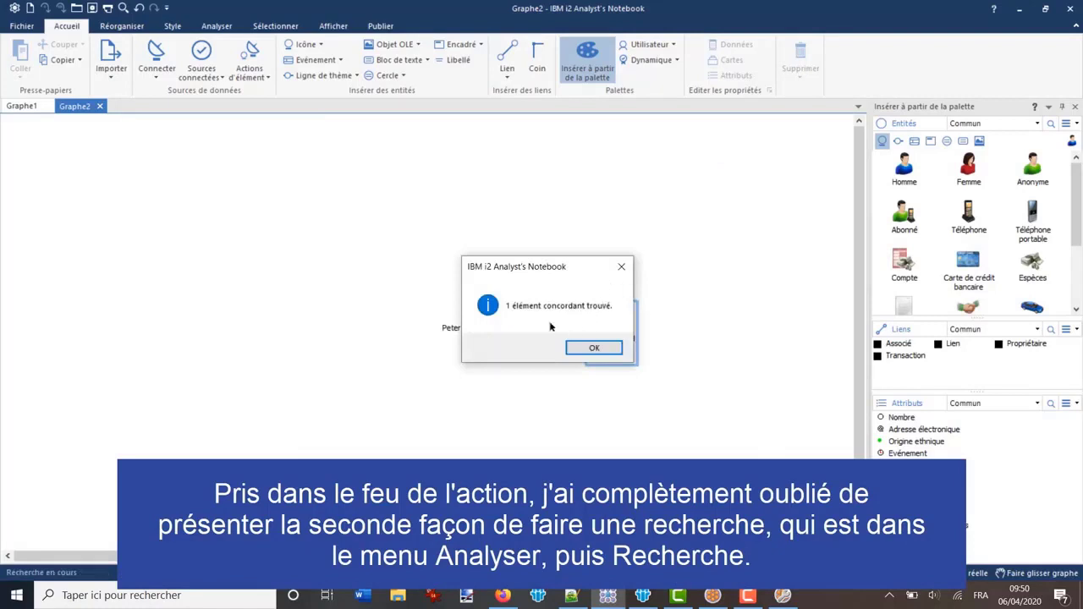
click(594, 349)
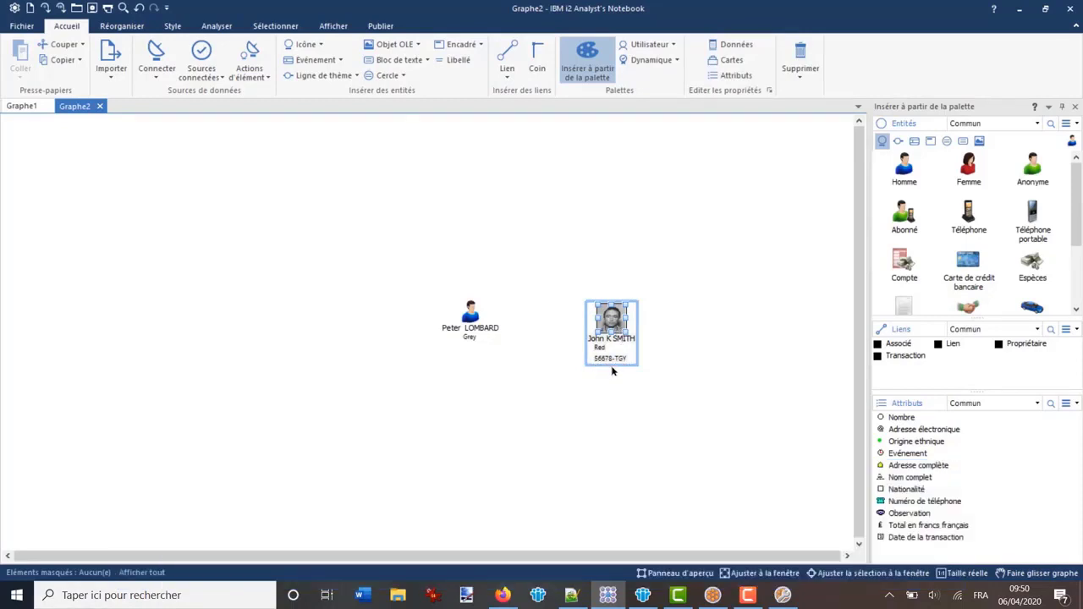
Review the matched person's attribute values, then close without changes
click(637, 322)
double_click(616, 322)
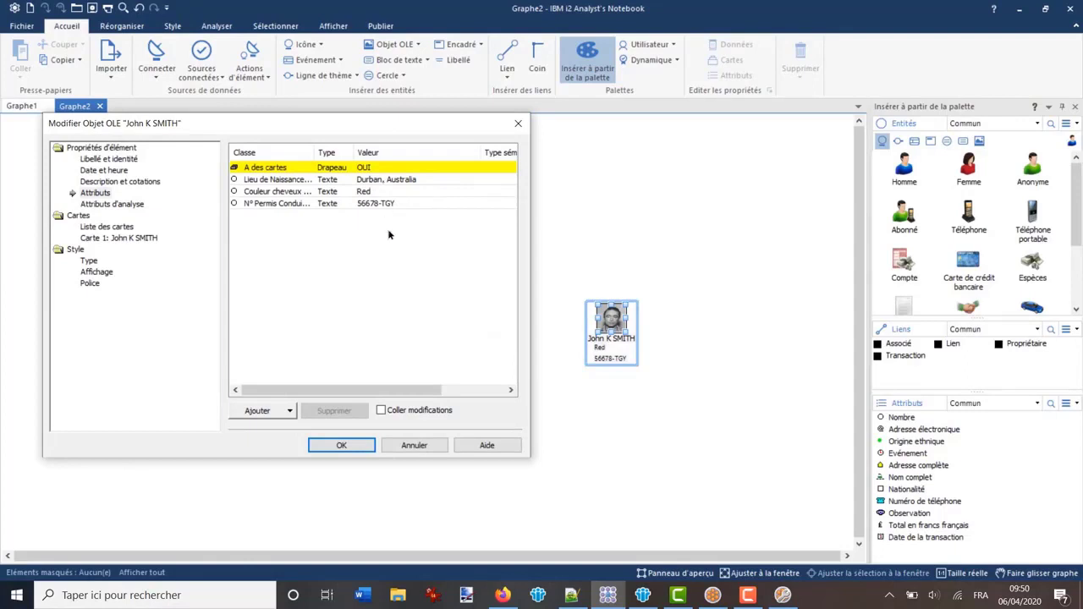
click(414, 445)
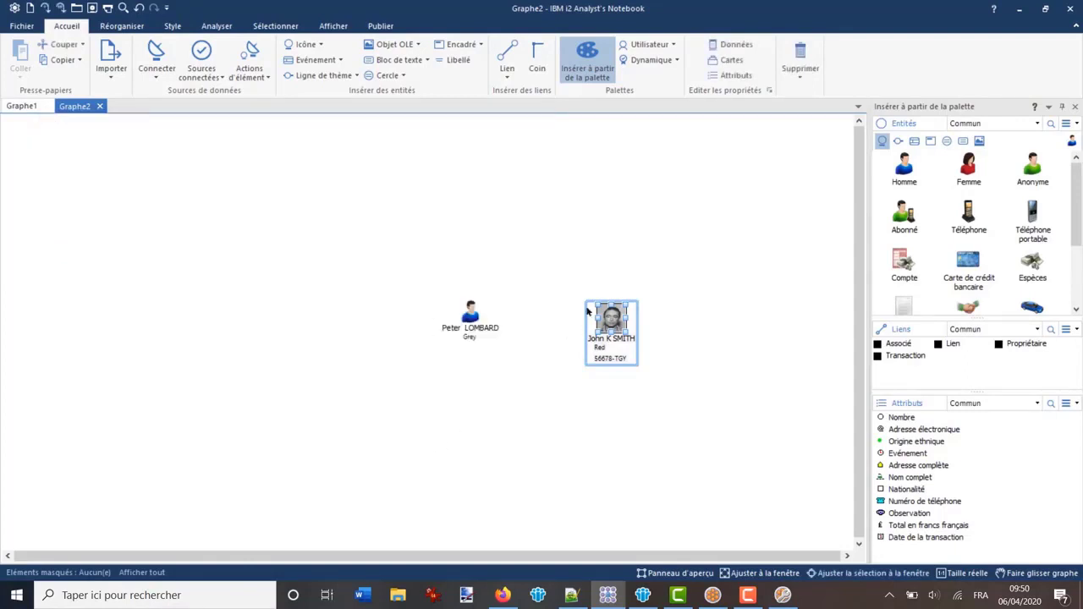
click(597, 268)
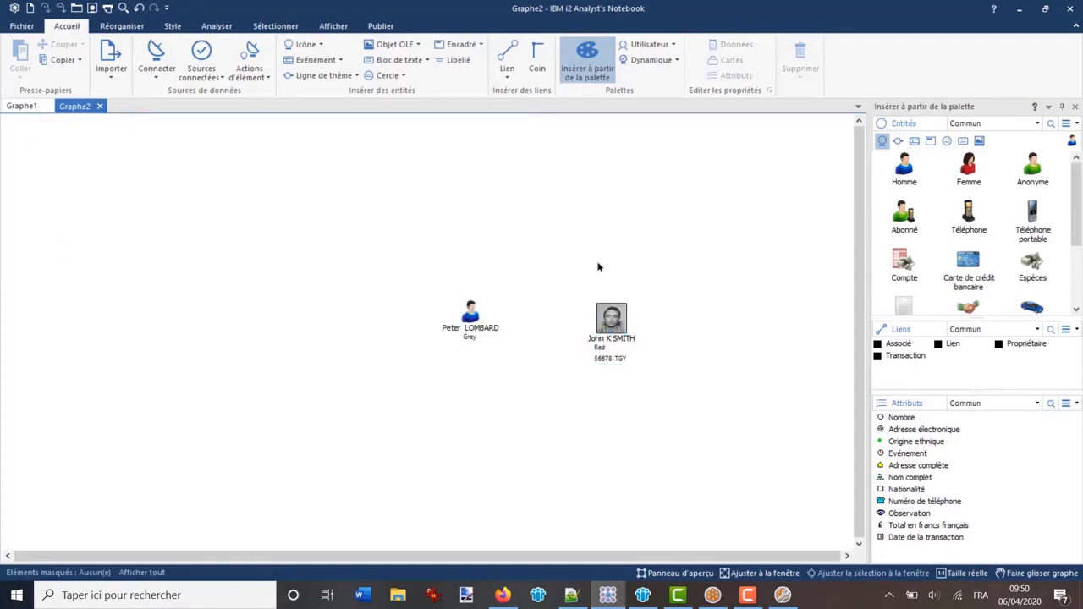
Search the chart for Durban with the default coverage
key(ctrl+f)
text(Durban)
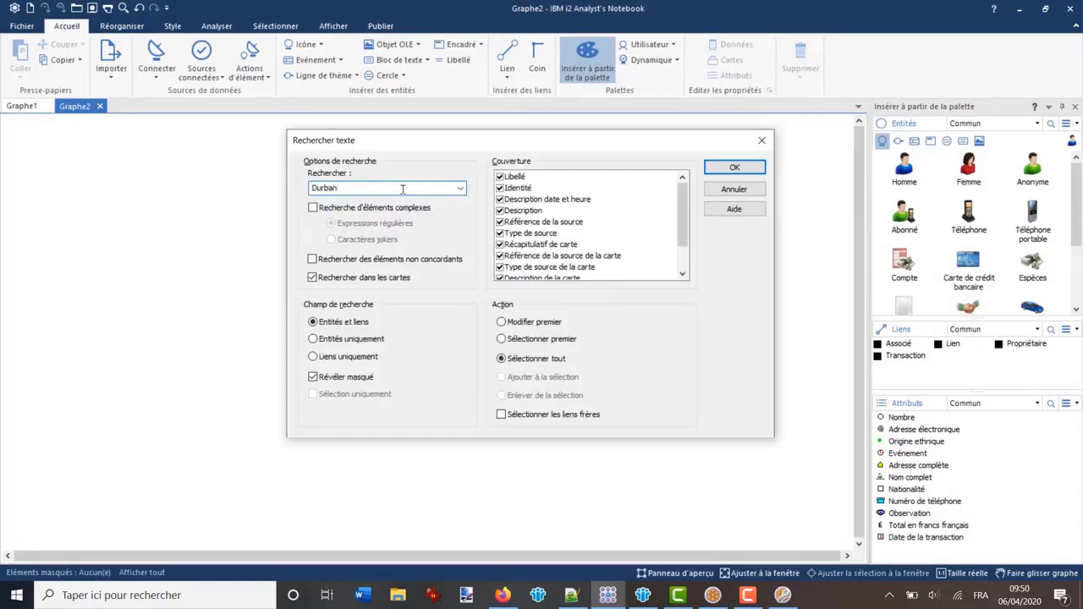
key(Return)
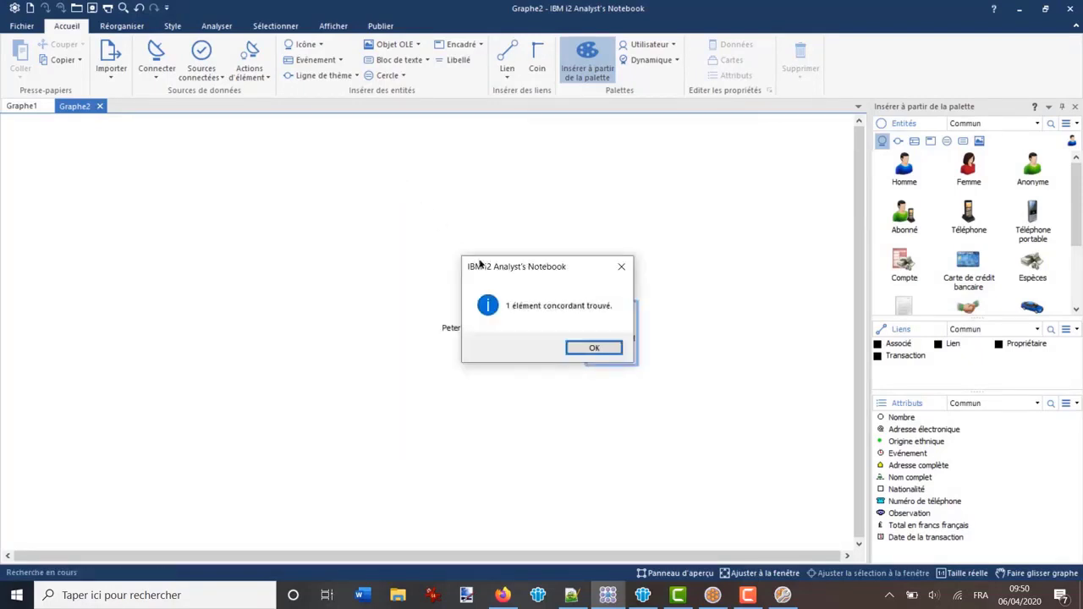
click(594, 348)
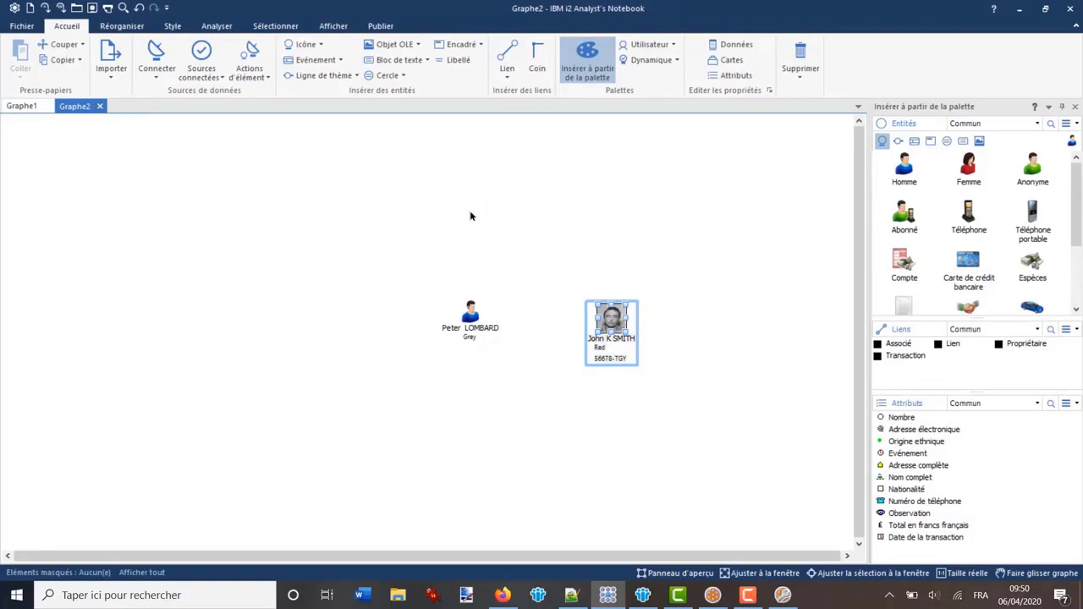
Repeat the Durban search with Texte d'attribut excluded, which finds no match
key(ctrl+f)
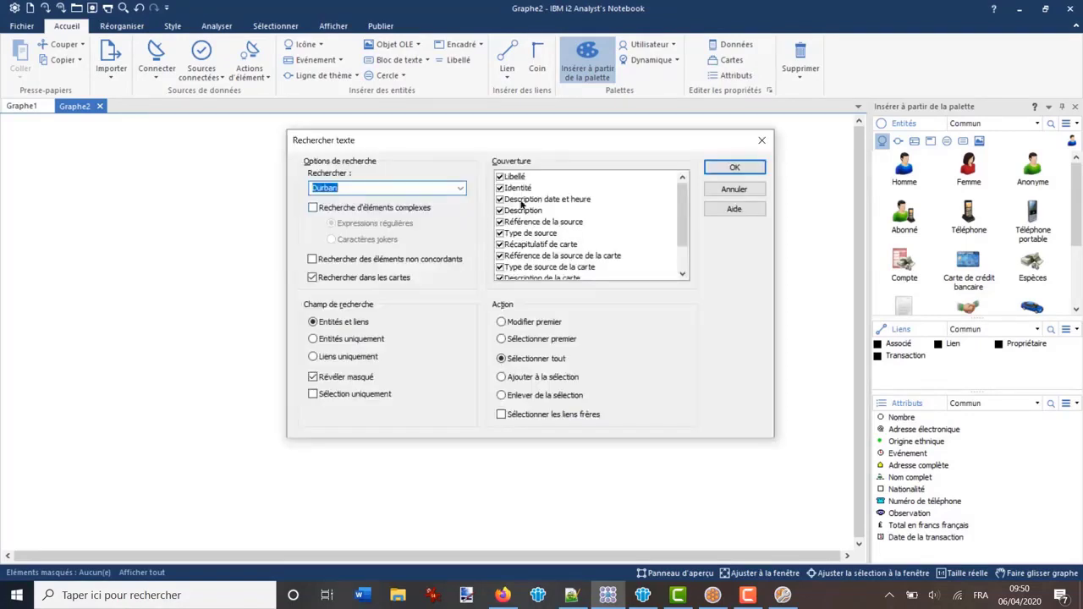
mouse_move(682, 194)
mouse_down()
mouse_move(681, 208)
mouse_move(676, 185)
mouse_up()
drag(682, 208, 682, 229)
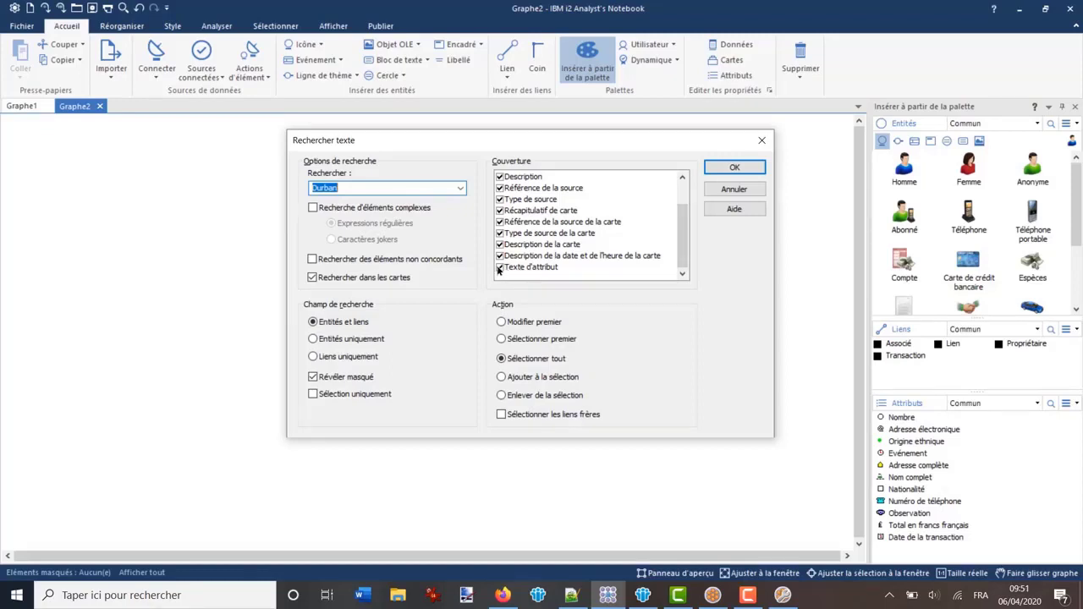
click(499, 268)
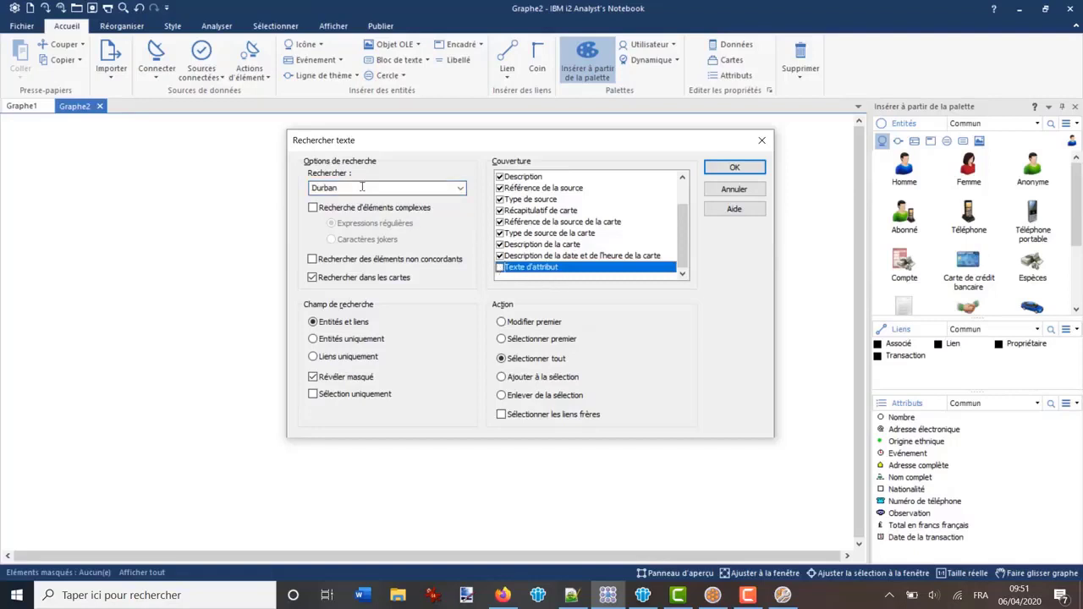
click(729, 168)
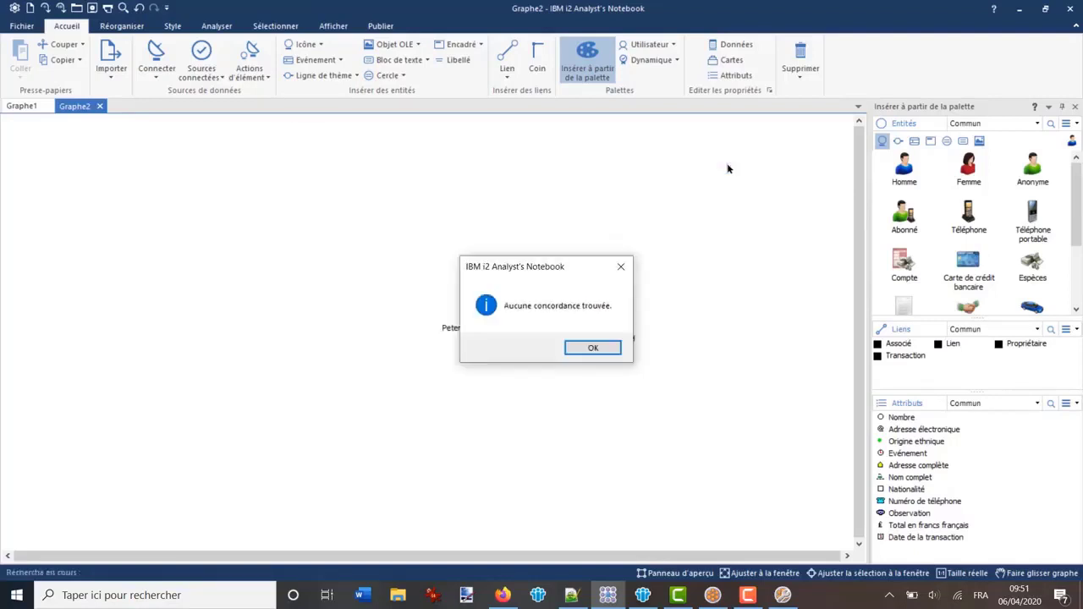
click(597, 347)
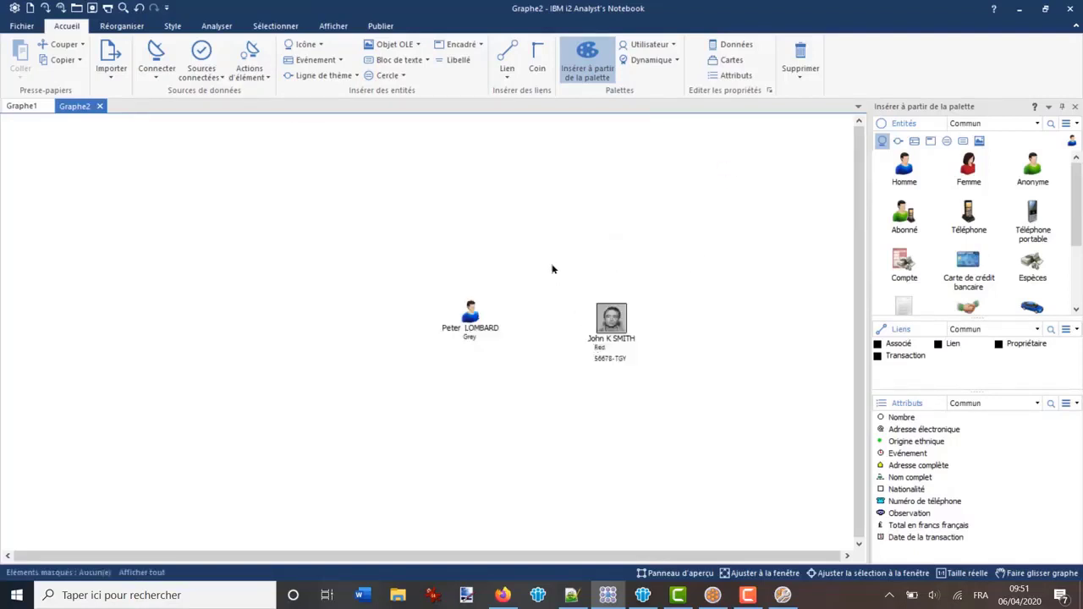
Search Durban again with Texte d'attribut included, finding 1 matching element
key(ctrl+f)
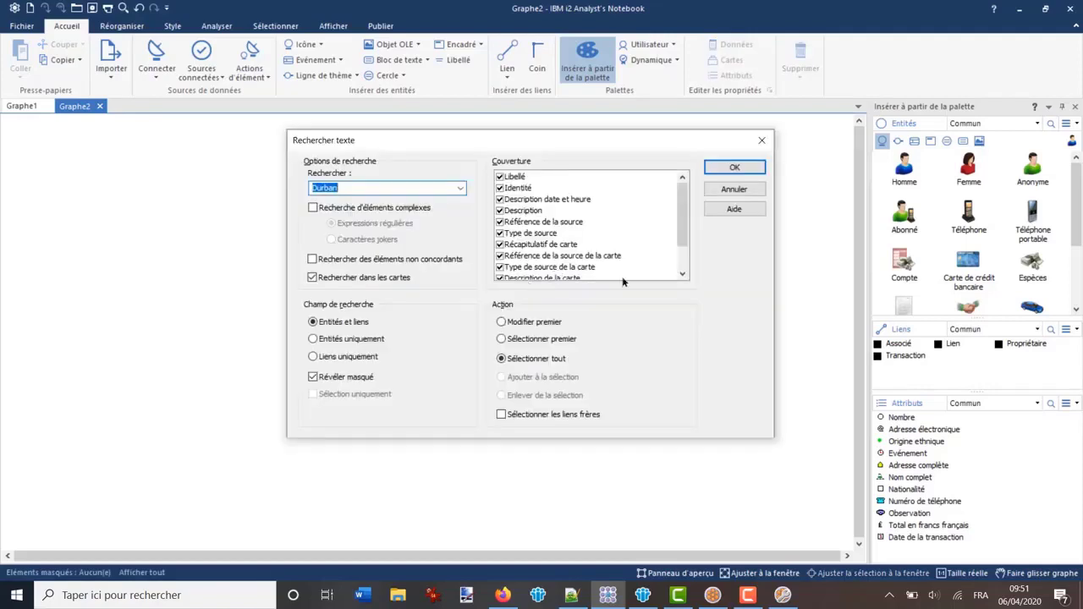
drag(686, 211, 685, 234)
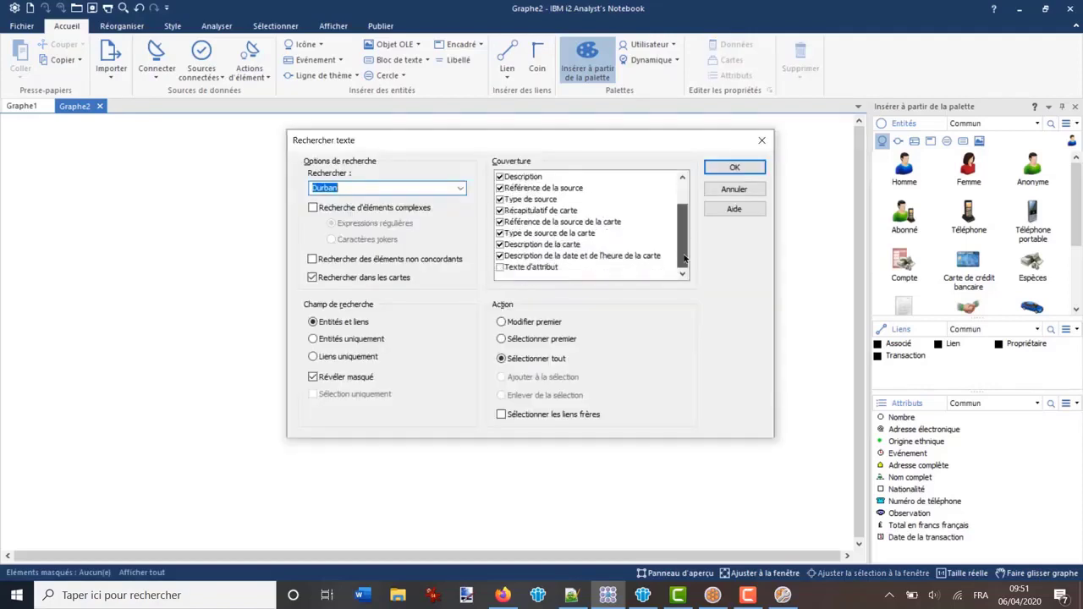
click(500, 268)
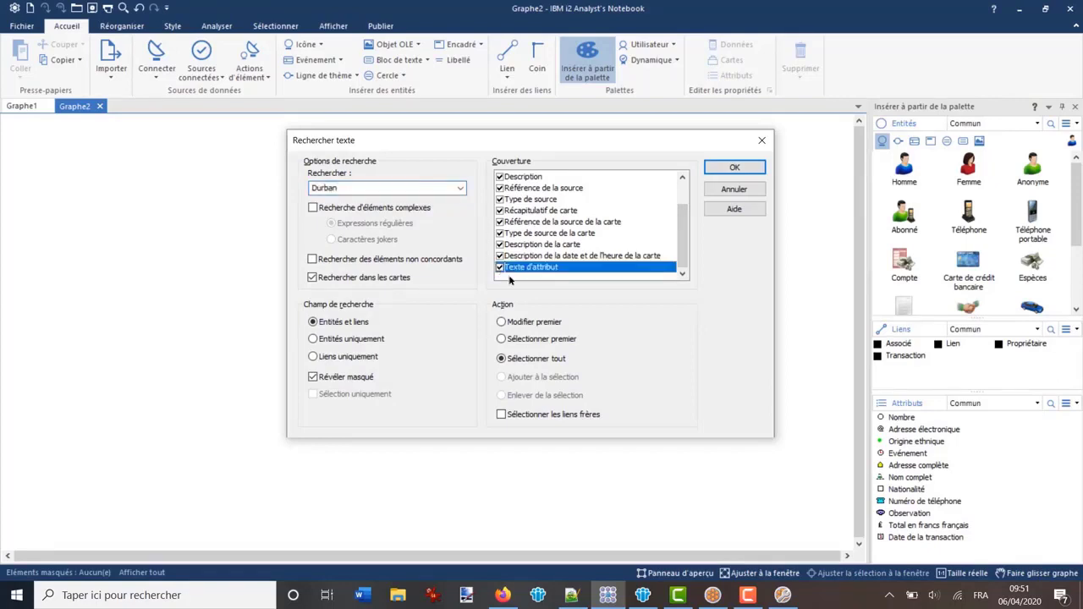
click(732, 167)
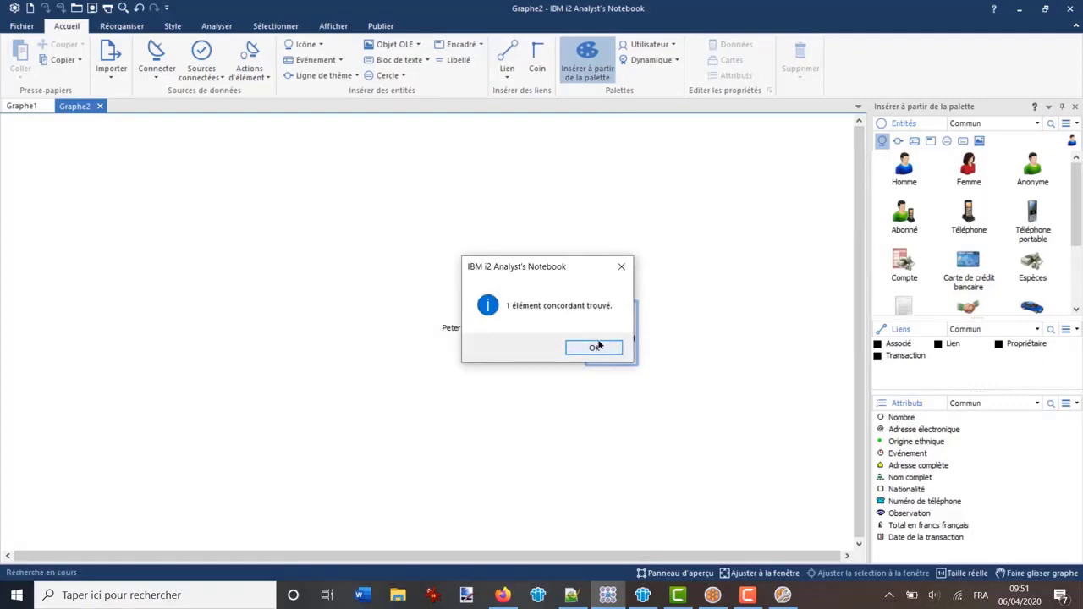
click(597, 347)
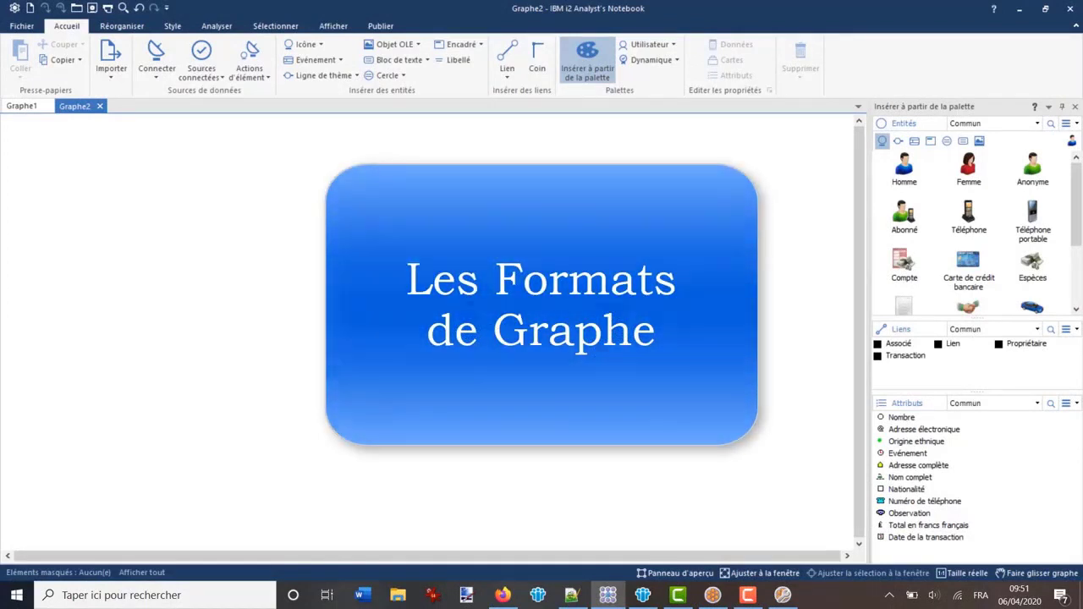
Back in iBase 8, create a new chart format under Formats de graphe
click(712, 595)
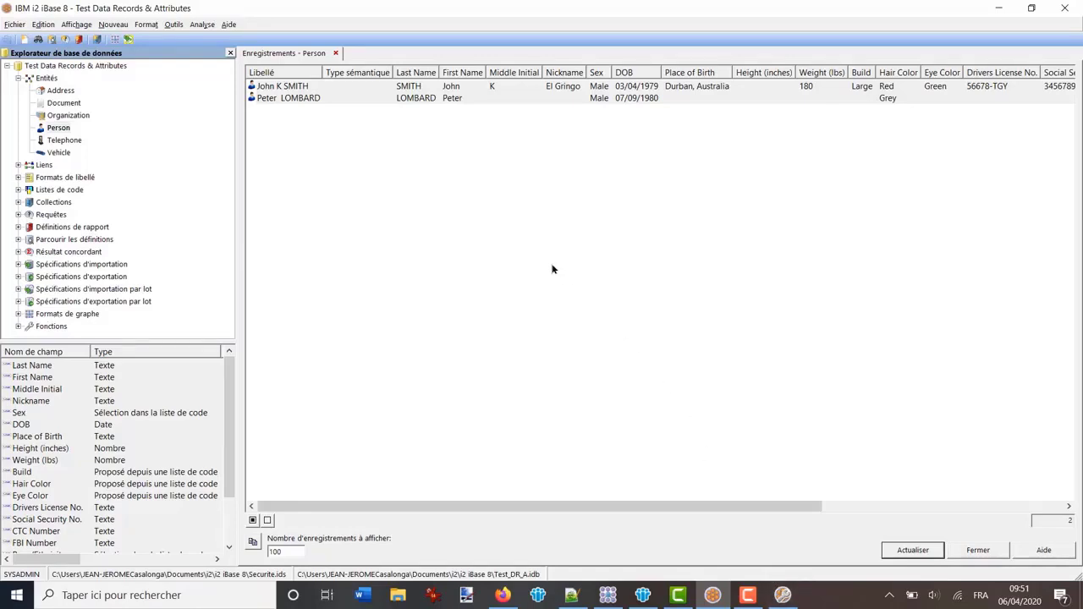
click(69, 314)
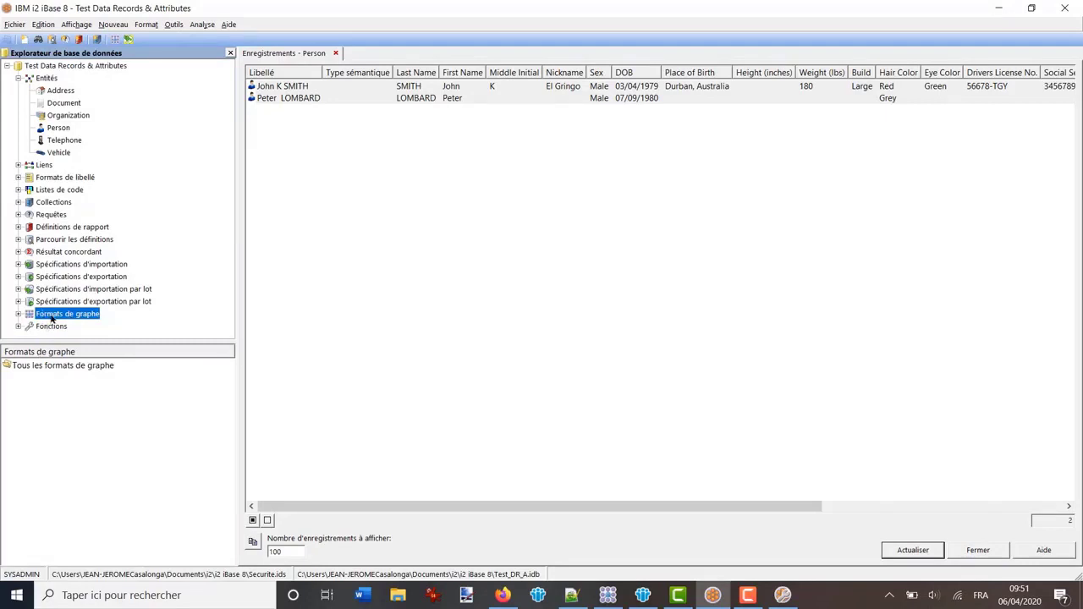
right_click(51, 317)
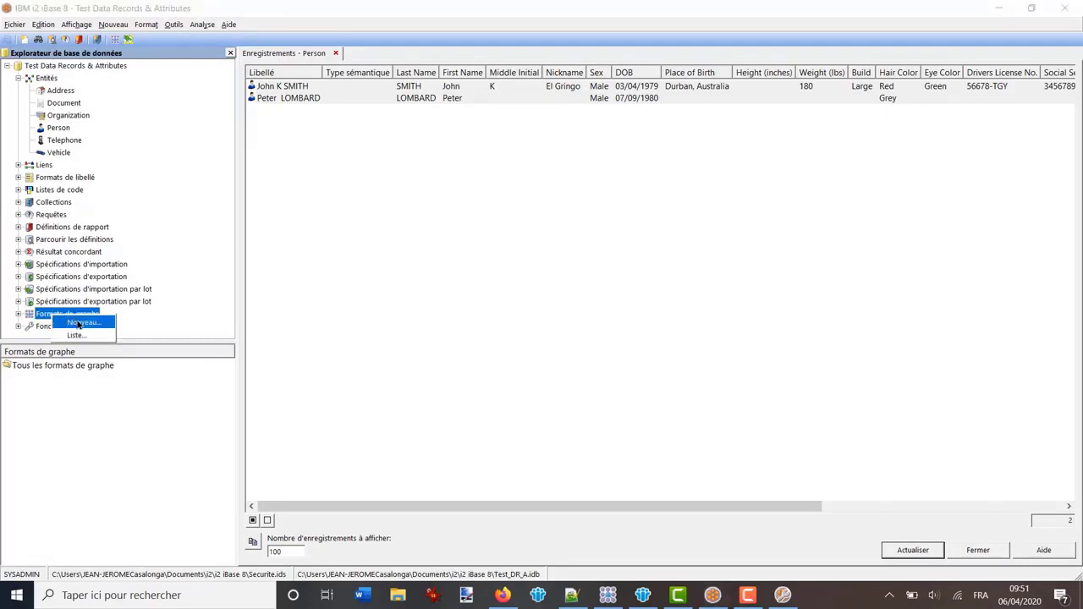
click(78, 325)
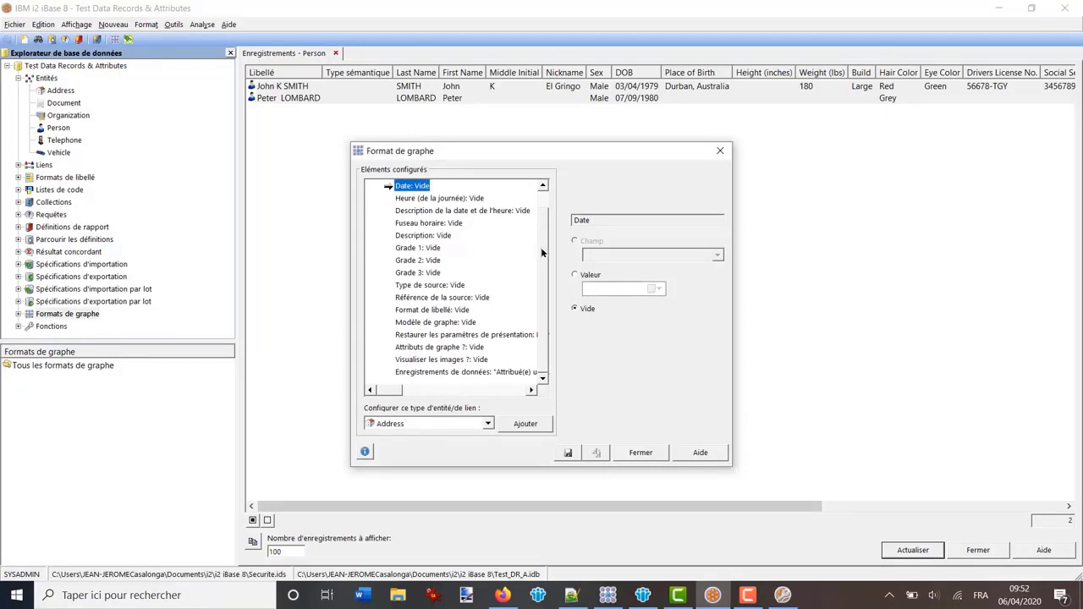
Scroll through the new format's Éléments configurés list, then go back to the Graphe2 chart
drag(542, 252, 541, 211)
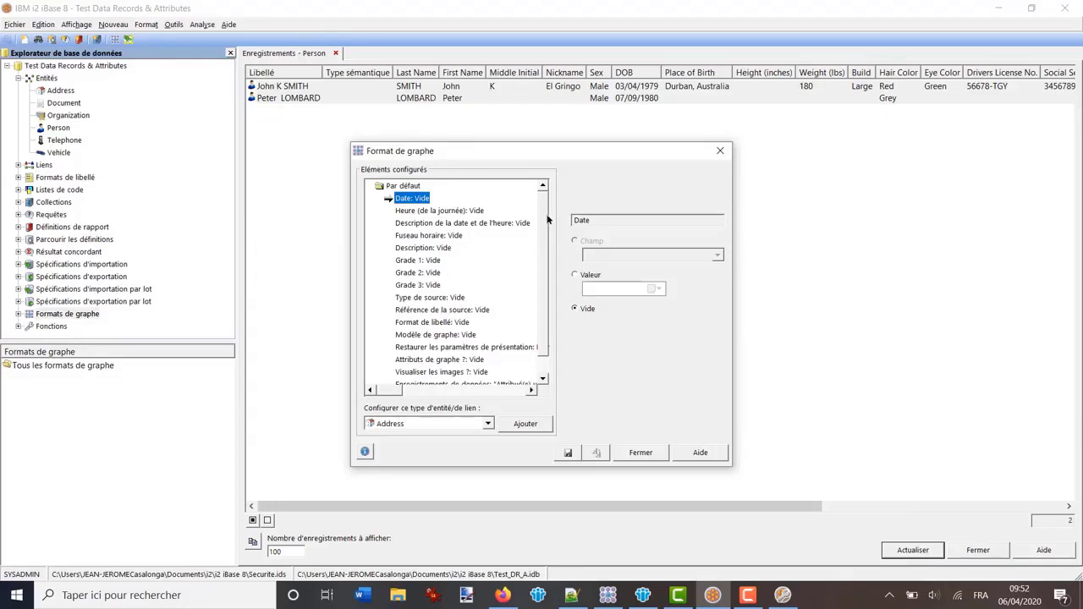
drag(547, 219, 547, 233)
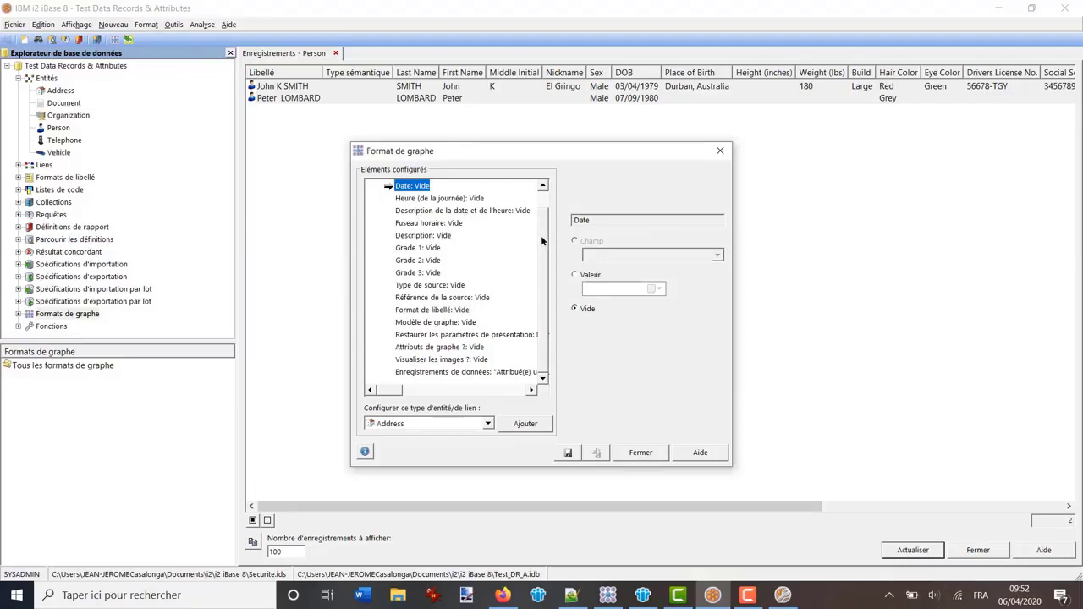
drag(543, 242, 544, 226)
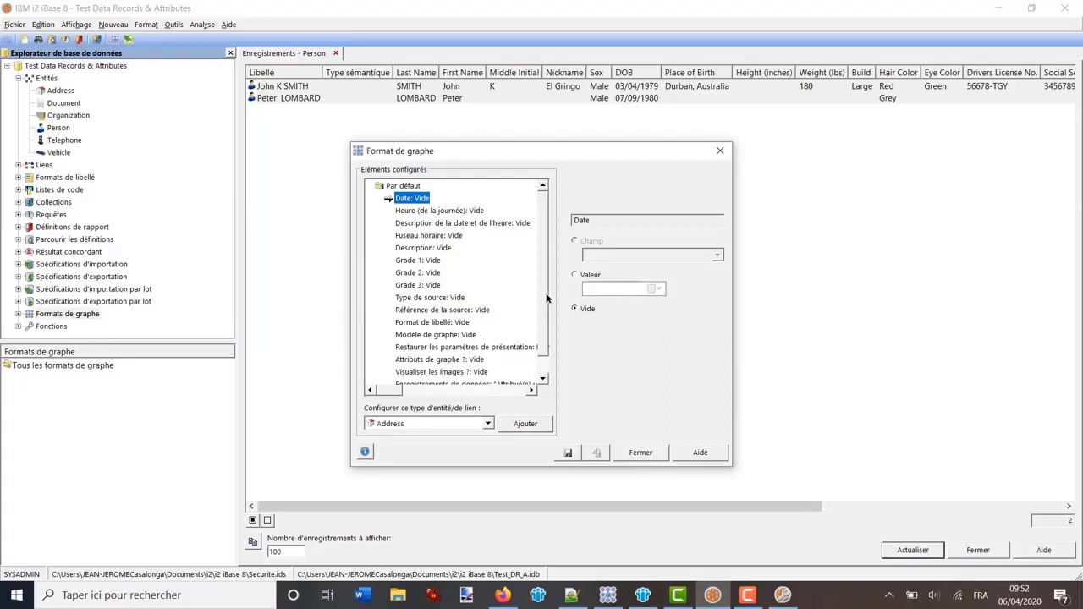
scroll(546, 317, down, 1)
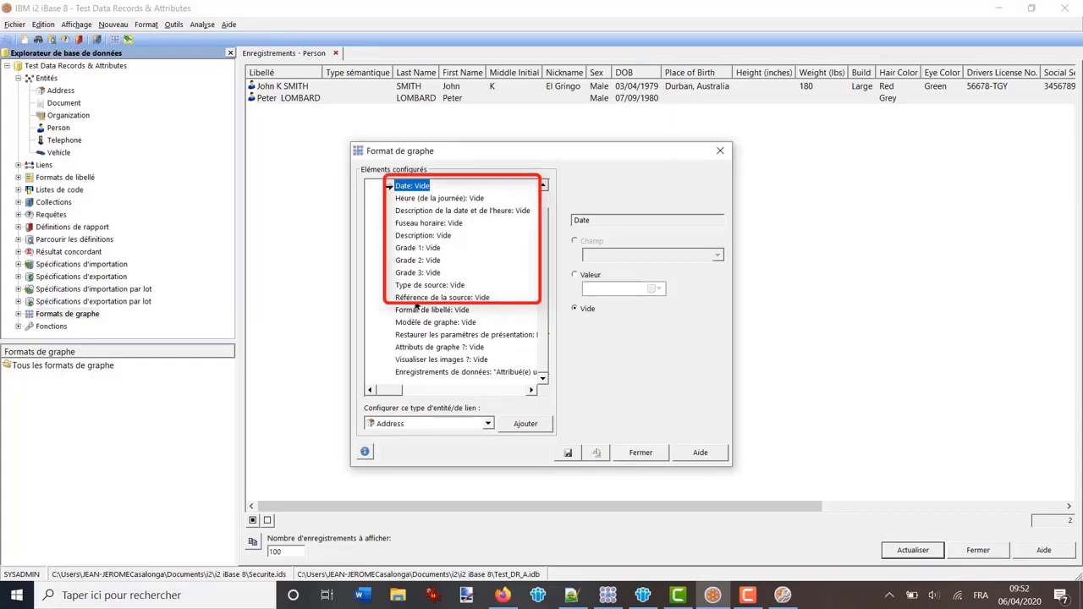
click(608, 595)
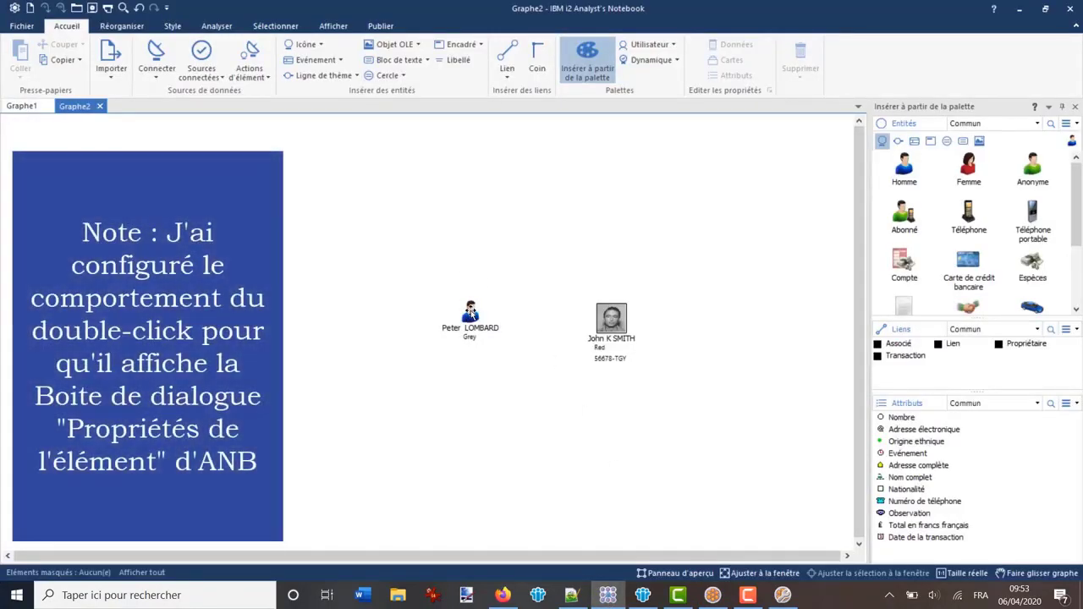
Inspect the photo-less person's icon properties, including Description et cotations, then return to Format de graphe
double_click(470, 313)
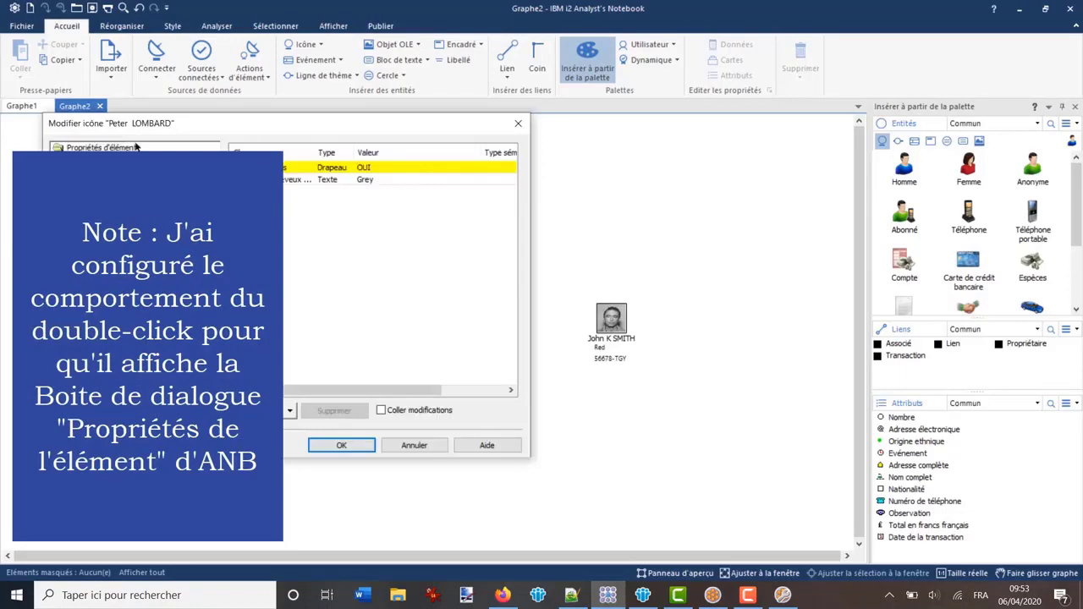
drag(191, 129, 526, 127)
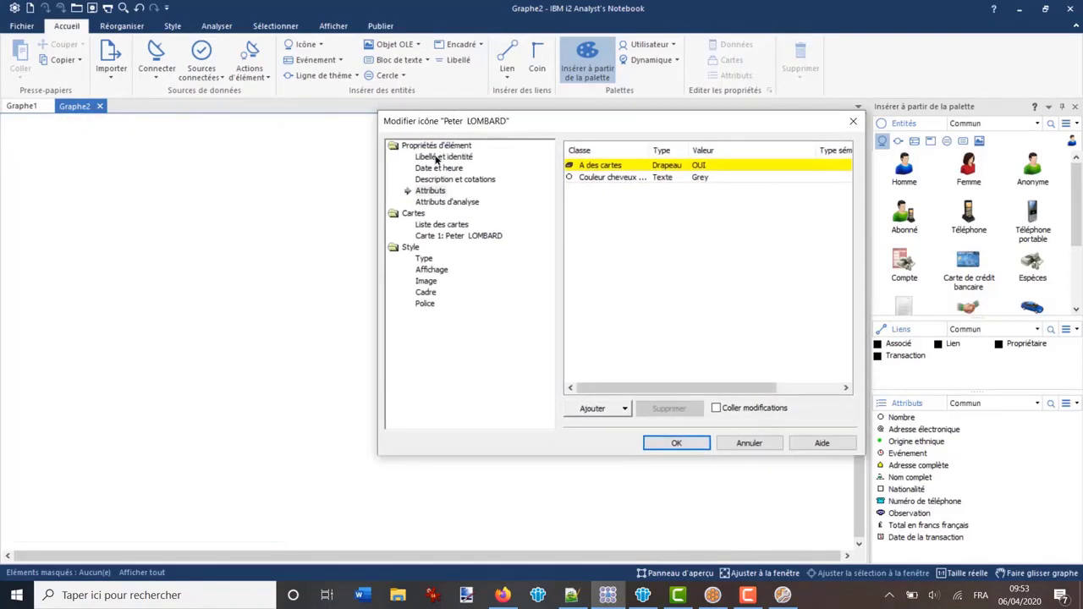
click(437, 157)
click(440, 168)
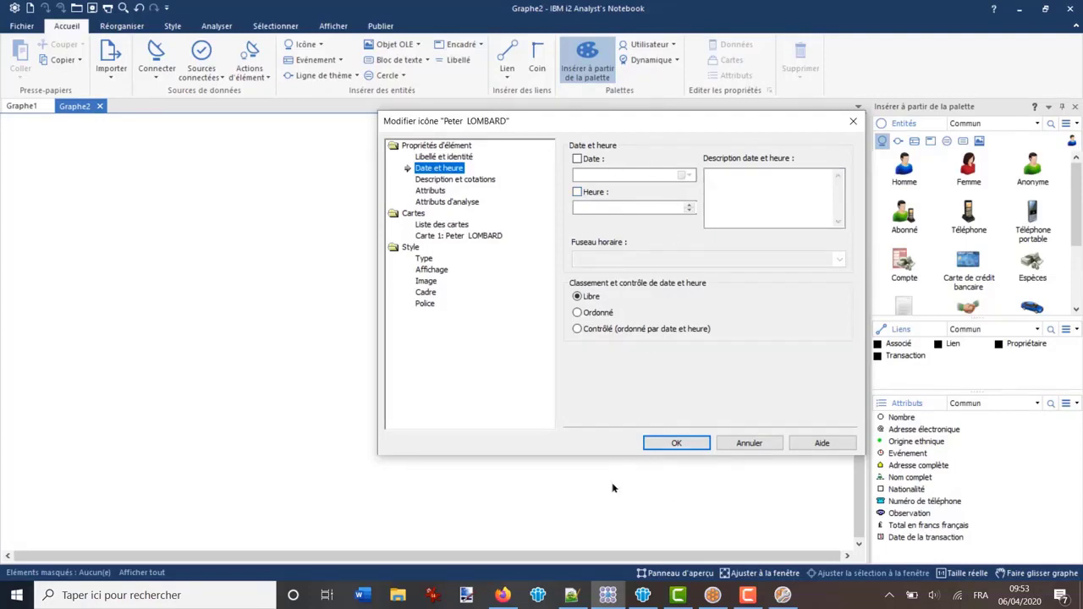
click(712, 595)
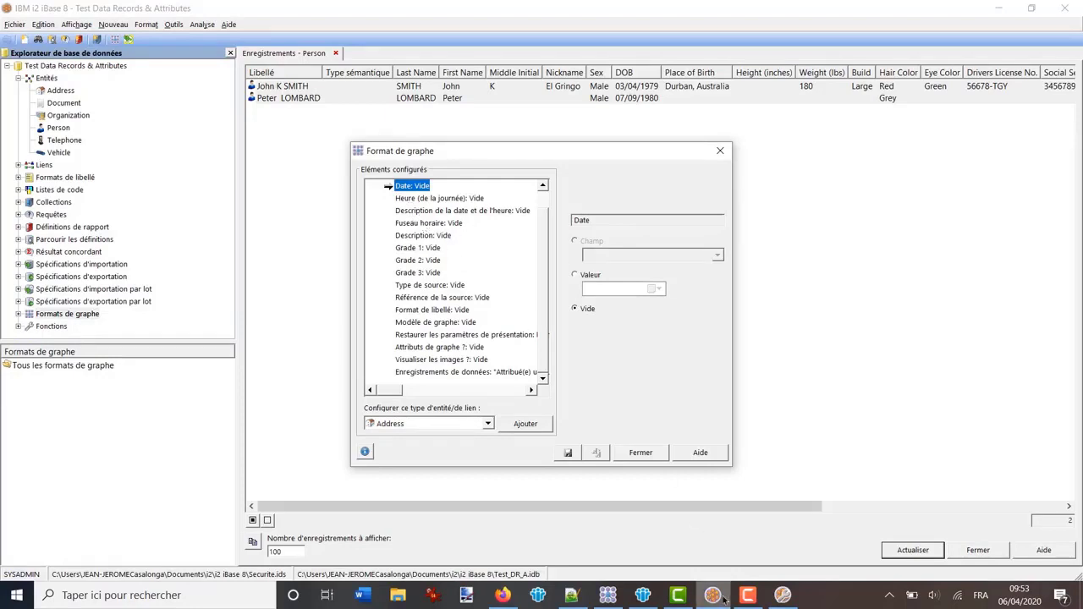
click(608, 595)
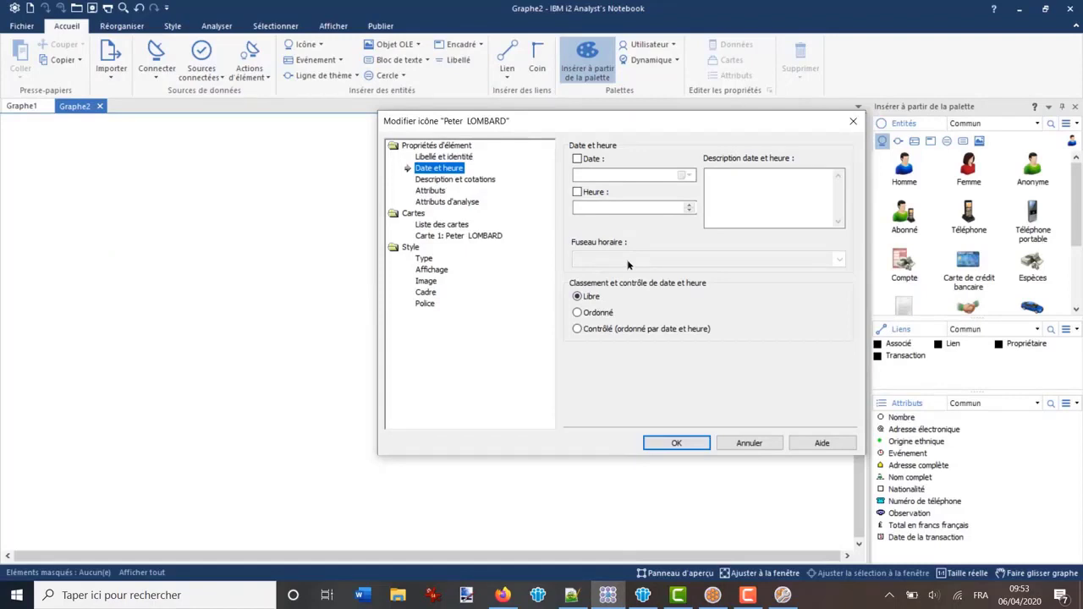
click(452, 180)
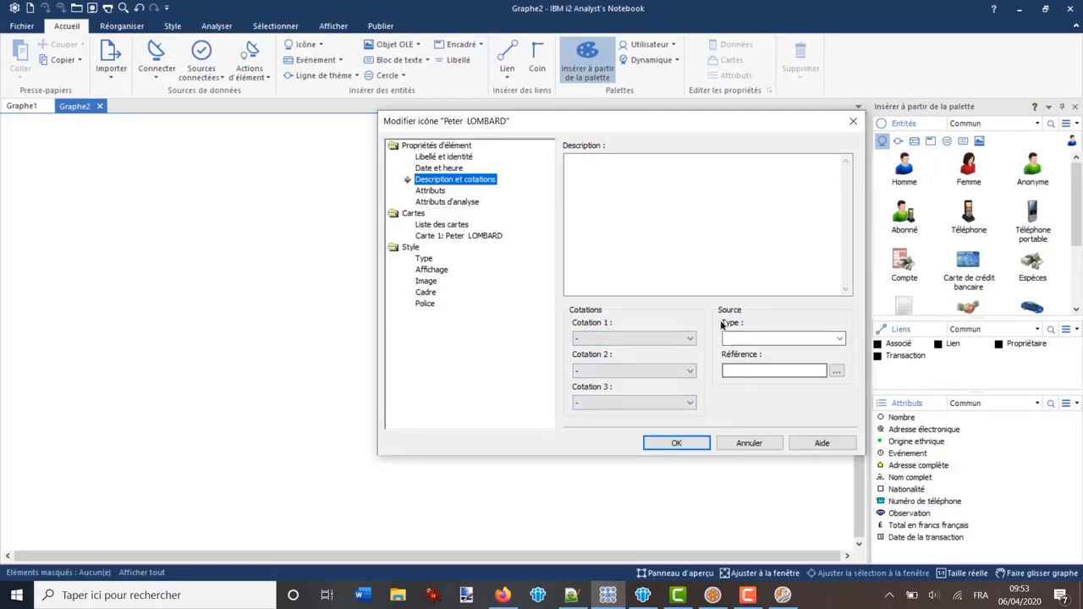
click(711, 596)
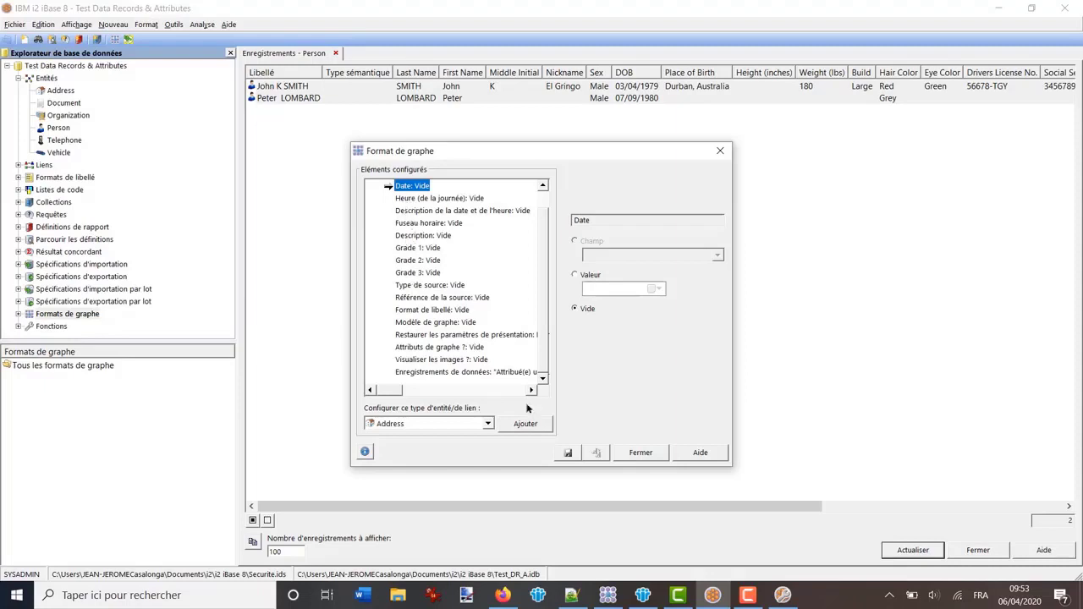
Cancel the Analyst's Notebook Modifier icône dialog without saving changes
click(607, 595)
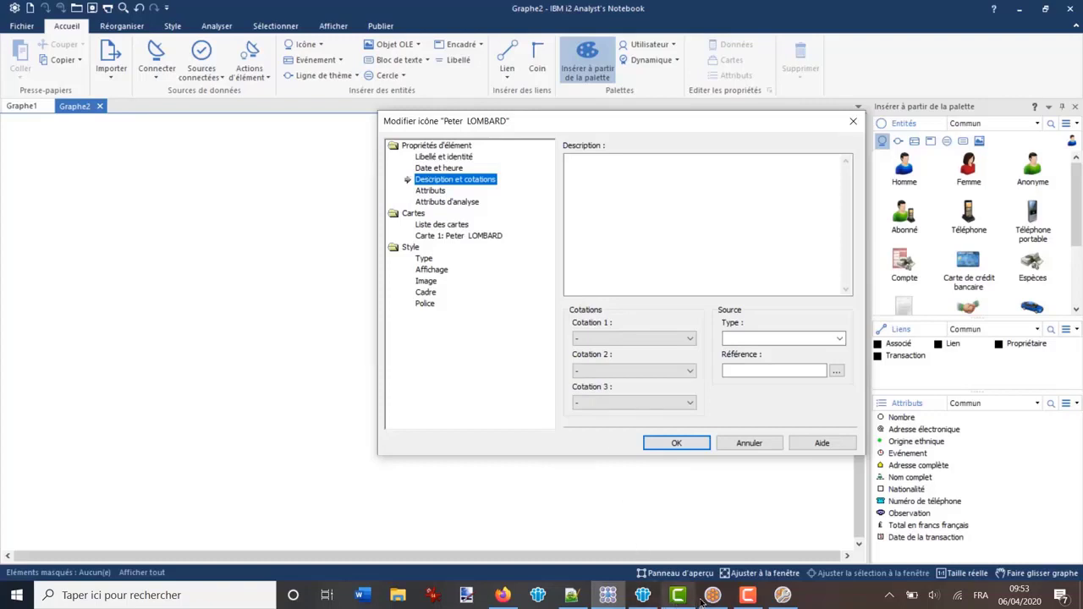
click(712, 594)
scroll(542, 260, up, 1)
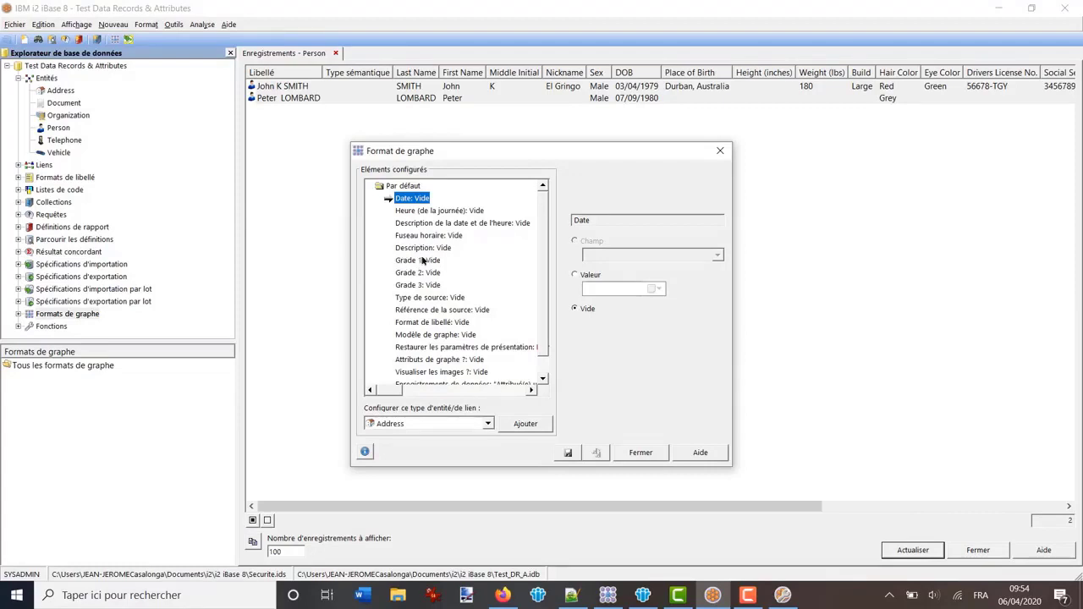
click(607, 596)
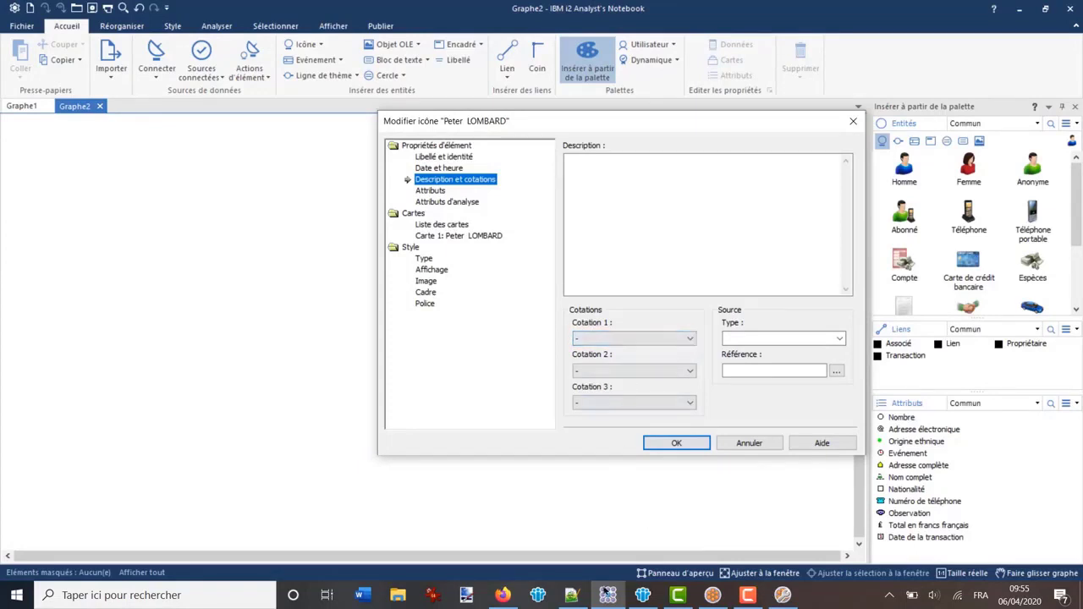
mouse_move(609, 596)
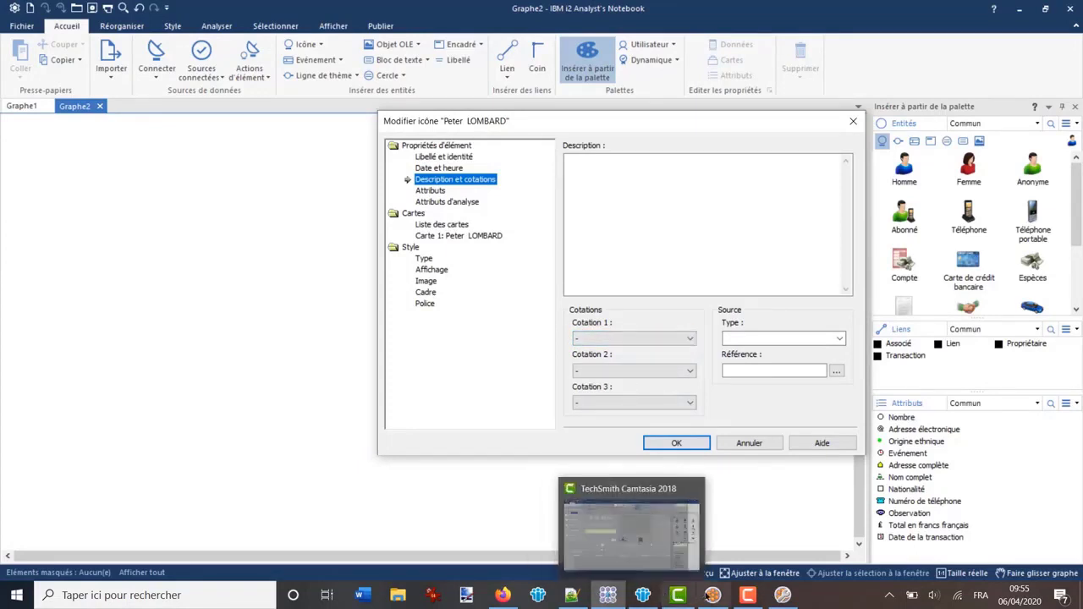
click(713, 594)
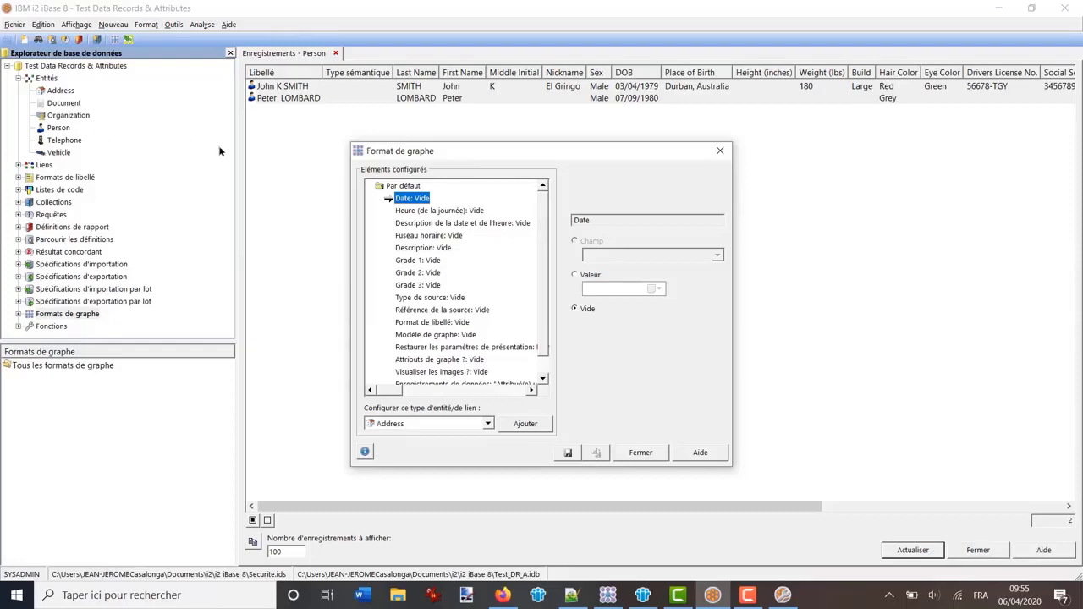
scroll(543, 225, down, 1)
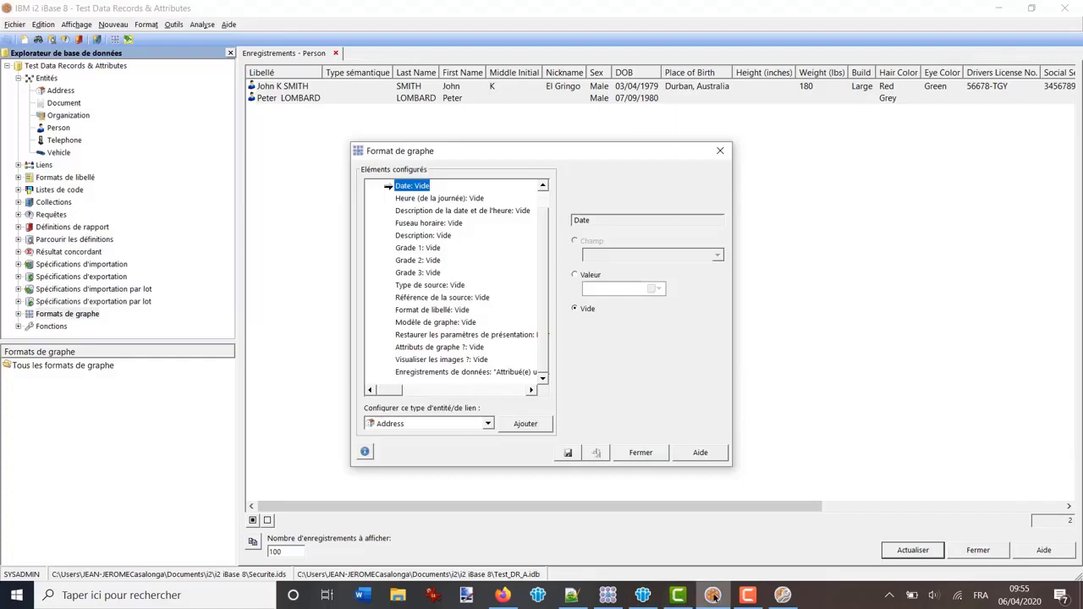
click(608, 594)
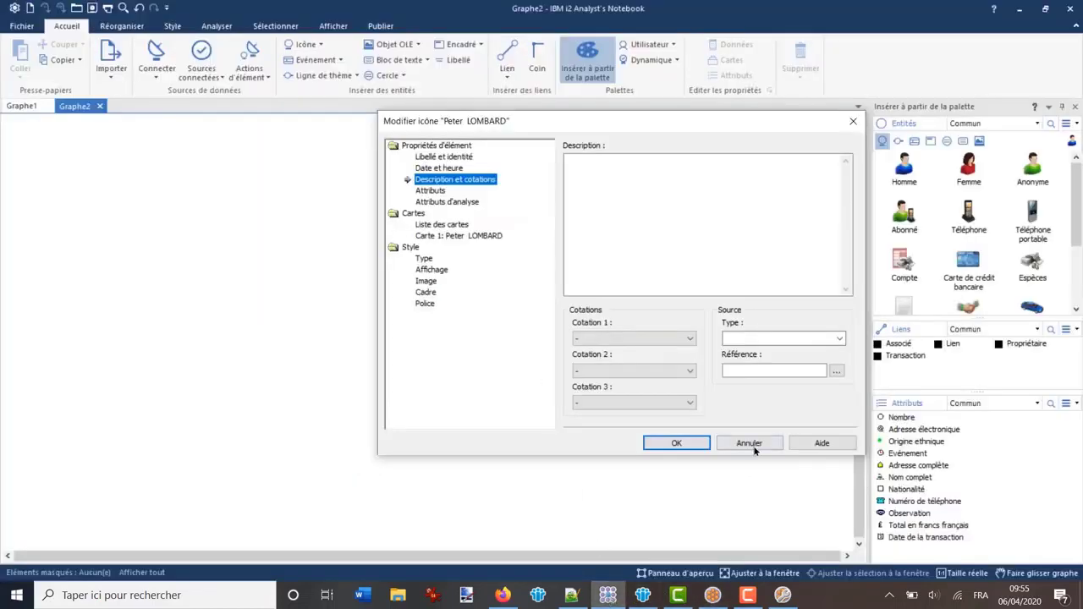
click(749, 444)
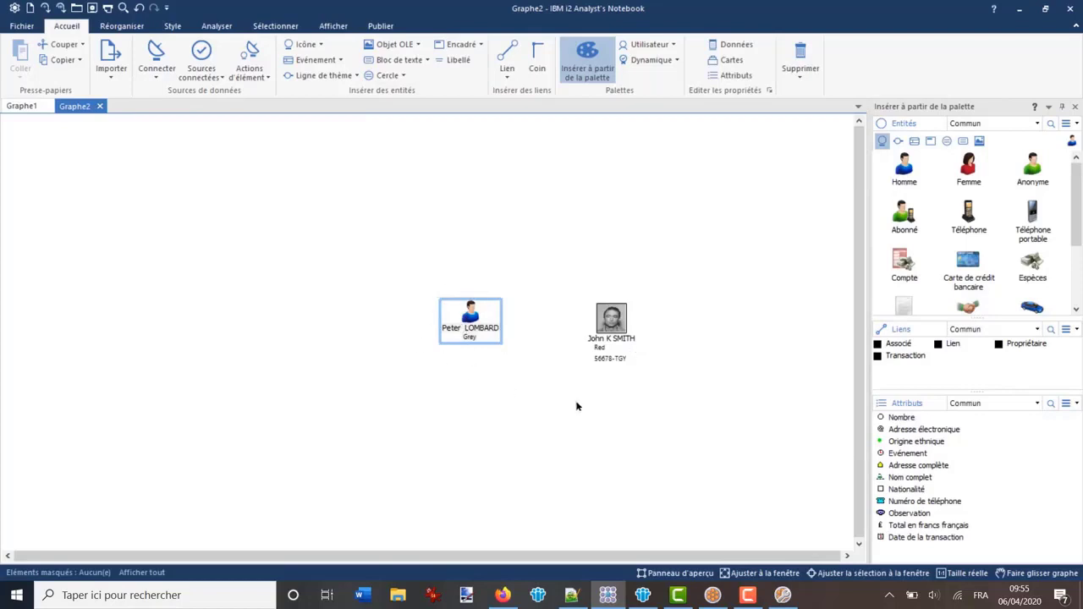
Inspect the left person entity's date-and-time and description properties
double_click(472, 313)
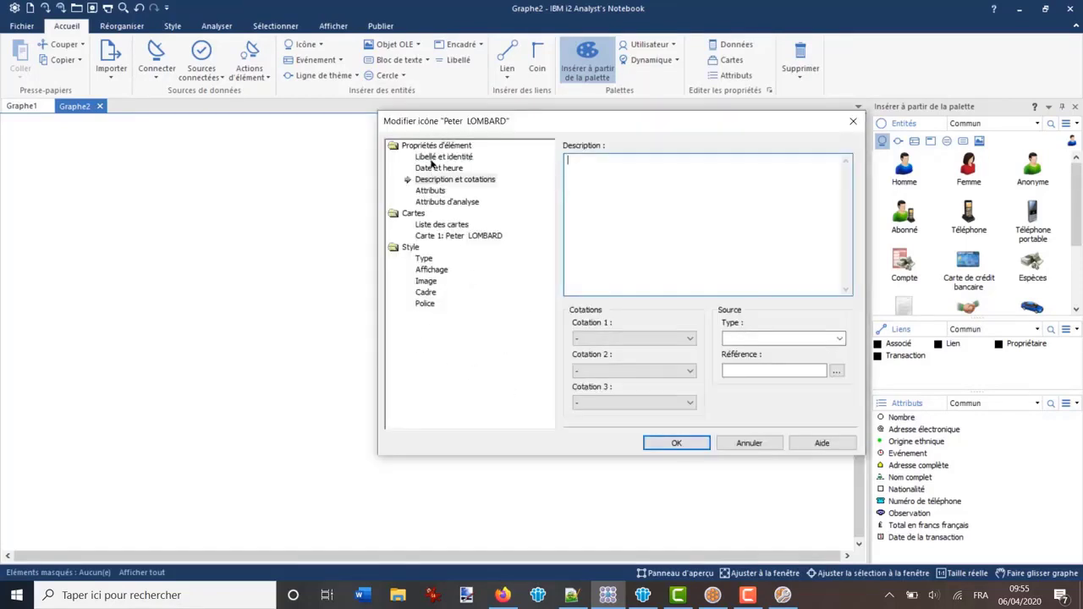
click(432, 169)
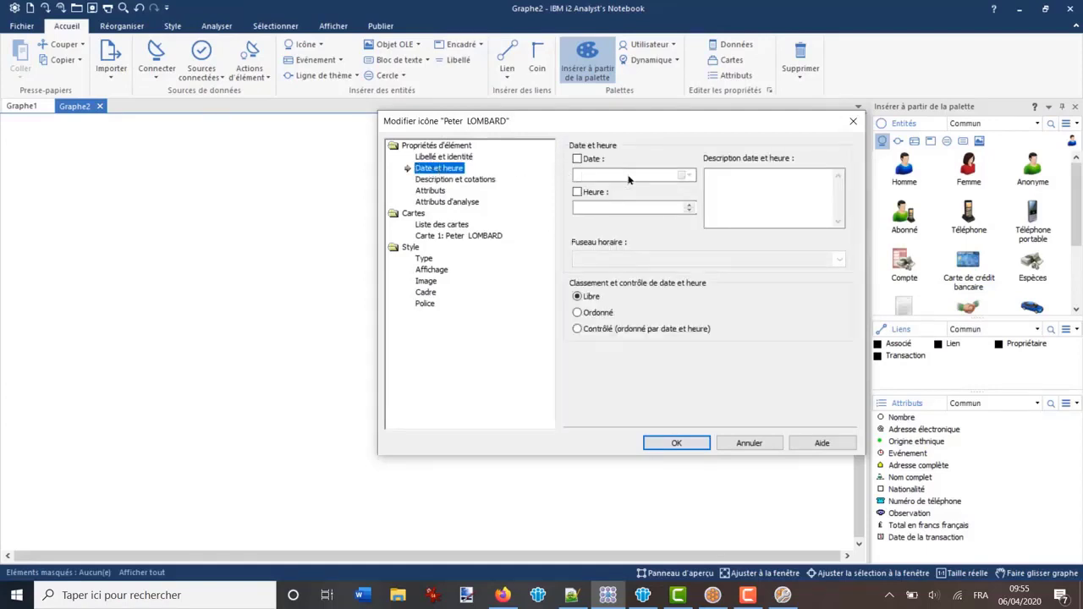
click(444, 182)
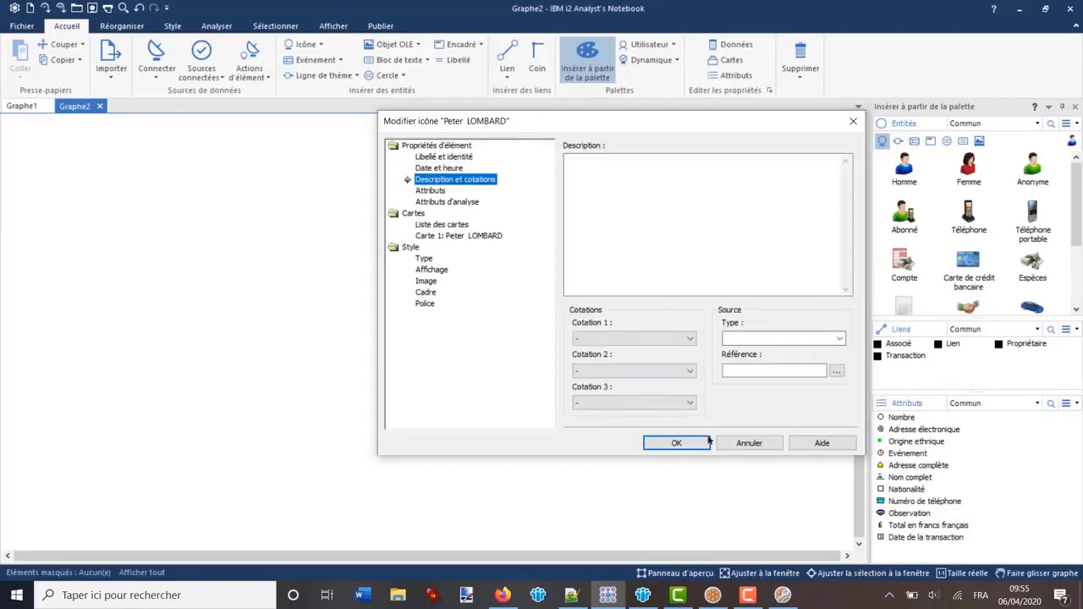
Close the iBase Format de graphe dialog and expand the Formats de graphe folder
click(713, 594)
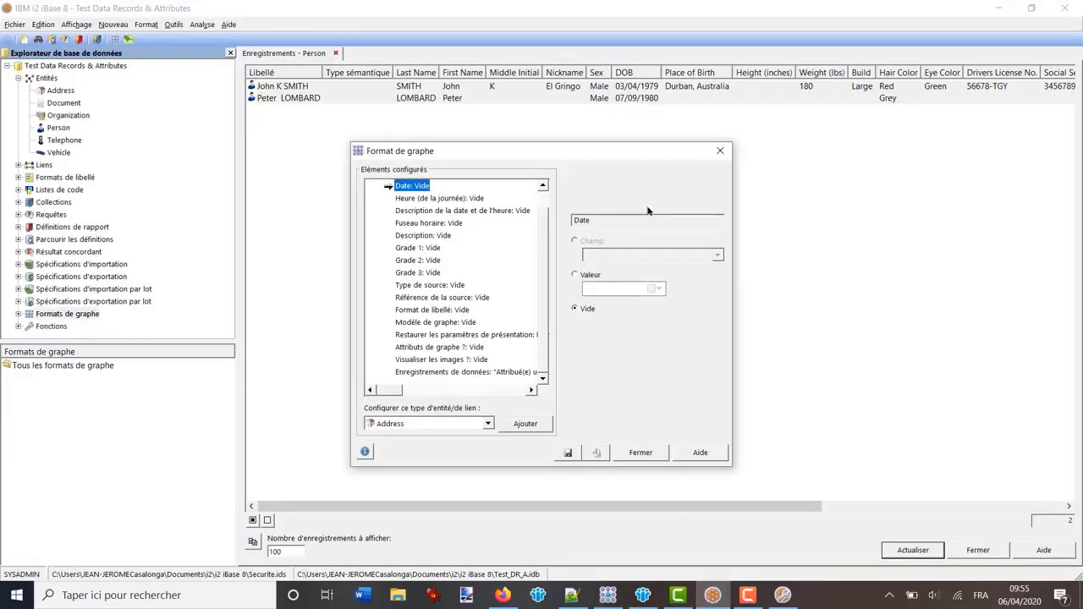
click(642, 456)
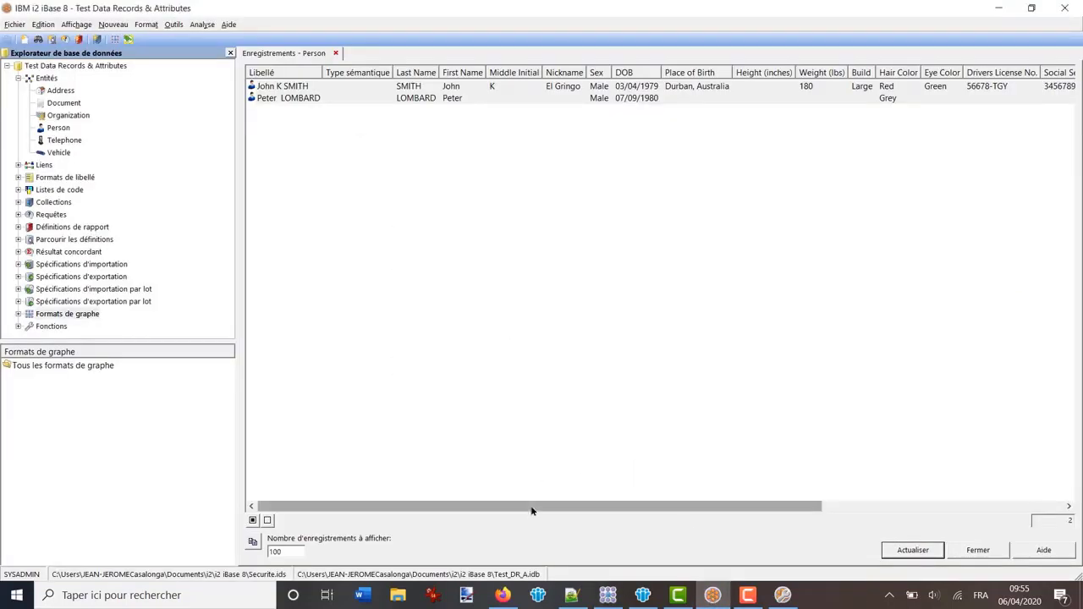
drag(531, 506, 846, 423)
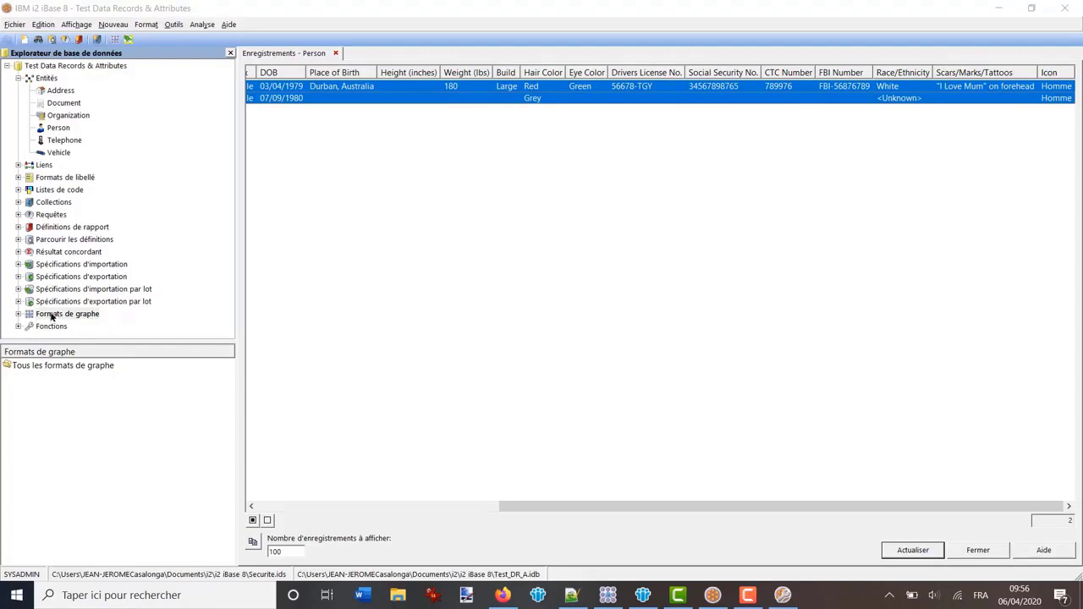
double_click(52, 315)
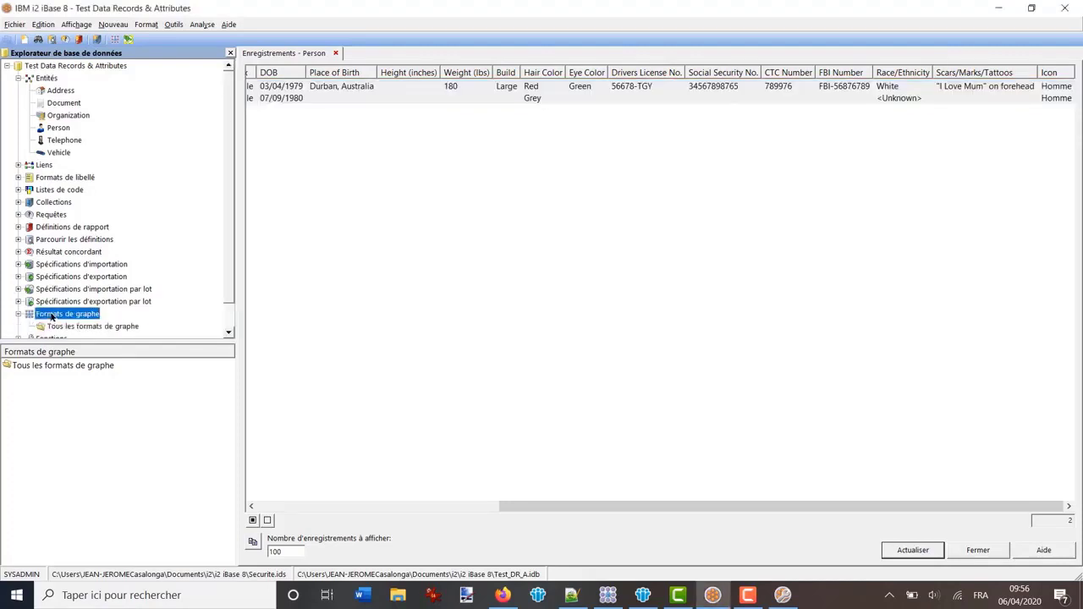
Create a new chart format from Formats de graphe with Person as the type to configure
right_click(51, 315)
click(74, 318)
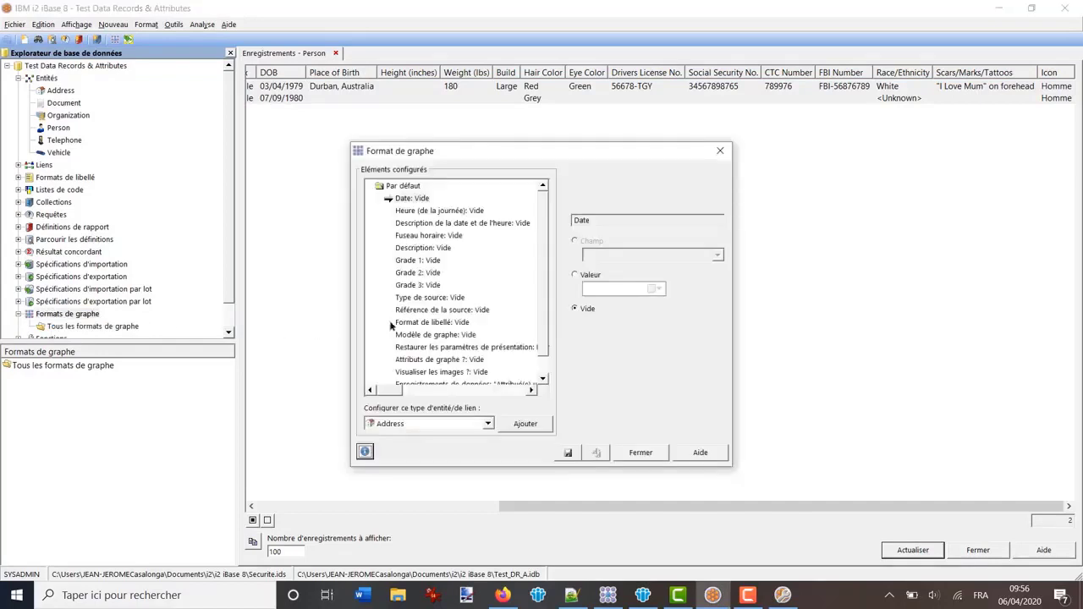
mouse_move(546, 206)
mouse_down()
mouse_move(546, 218)
mouse_move(546, 207)
mouse_up()
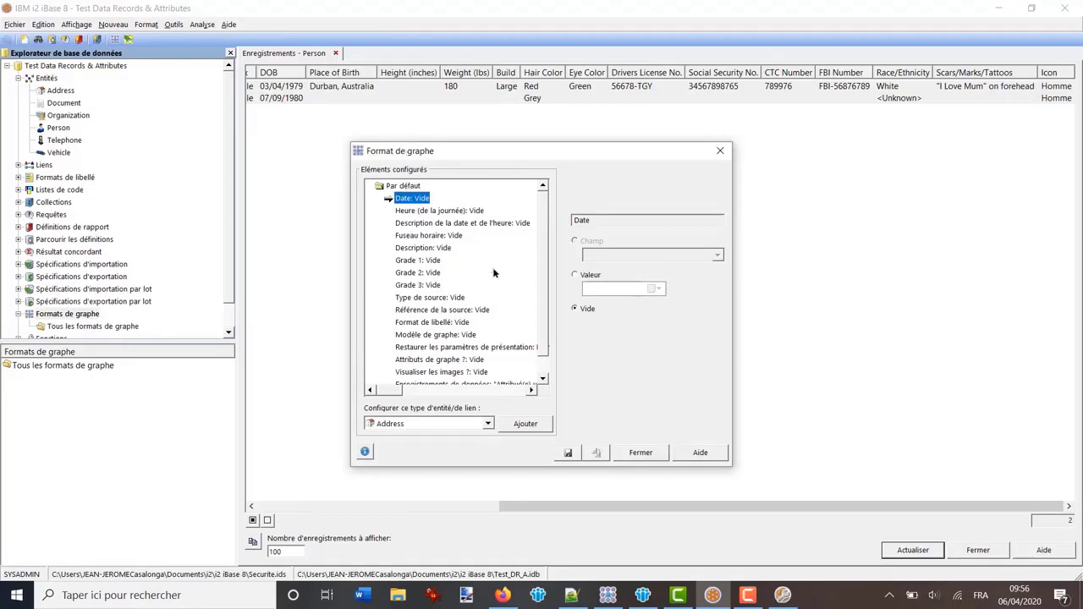
click(487, 425)
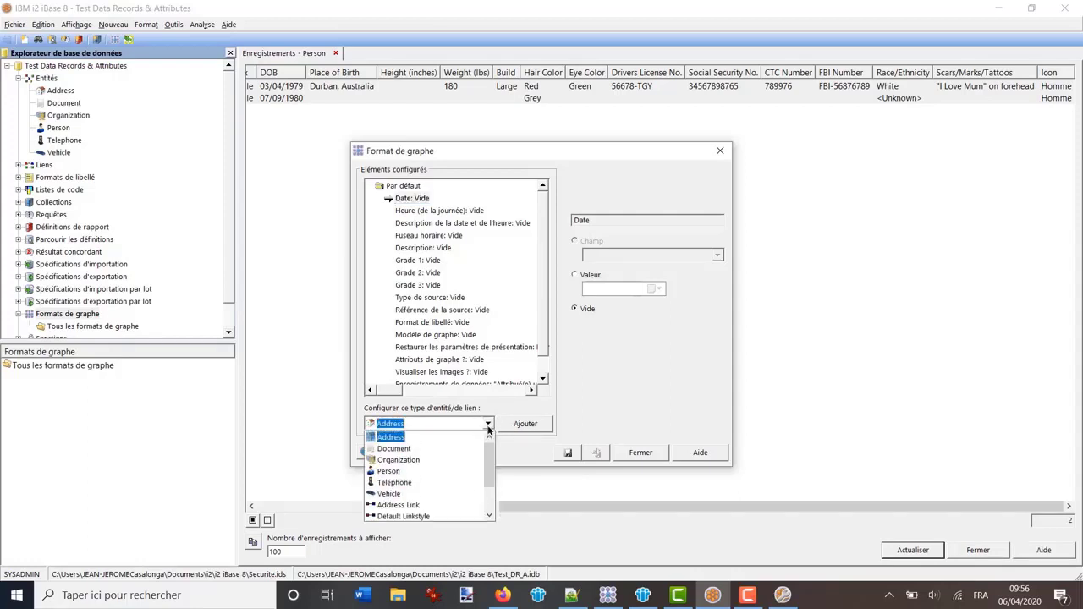
click(395, 471)
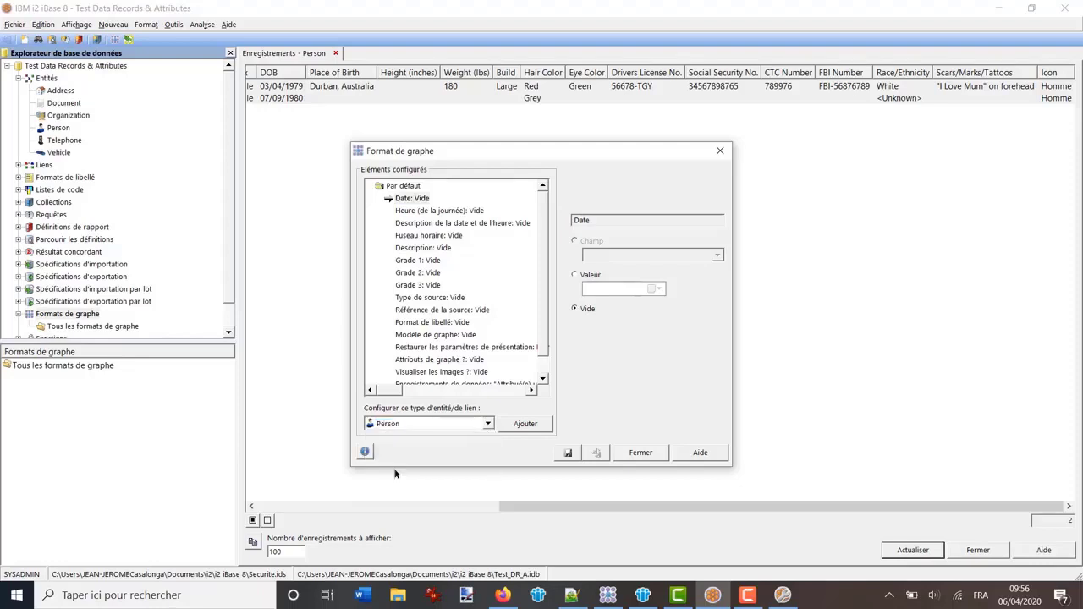
Add Person to the format and set its Date item to the DOB field
click(522, 426)
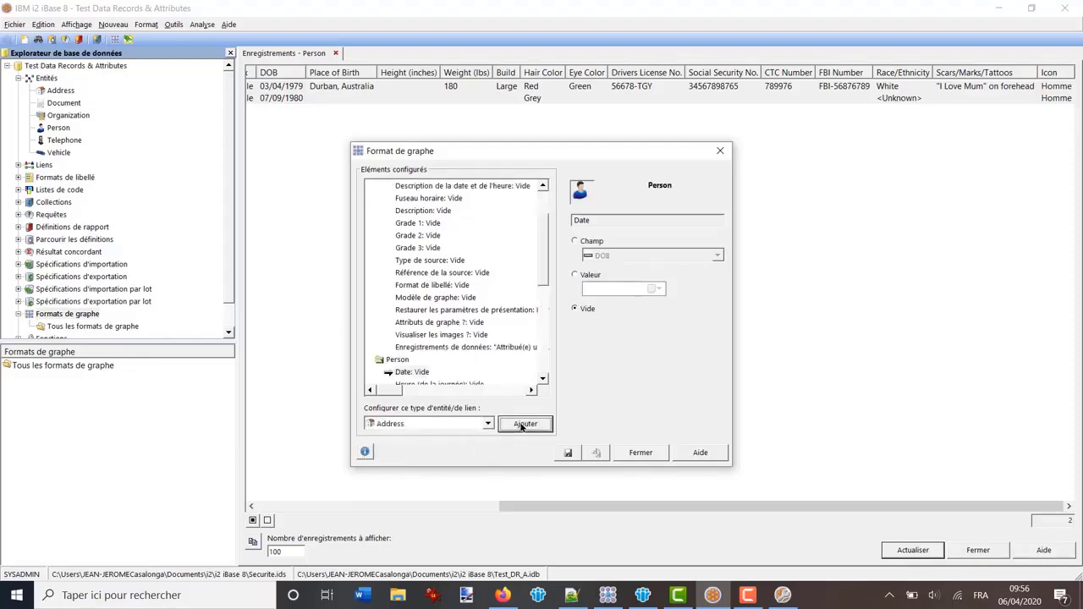
drag(544, 273, 546, 356)
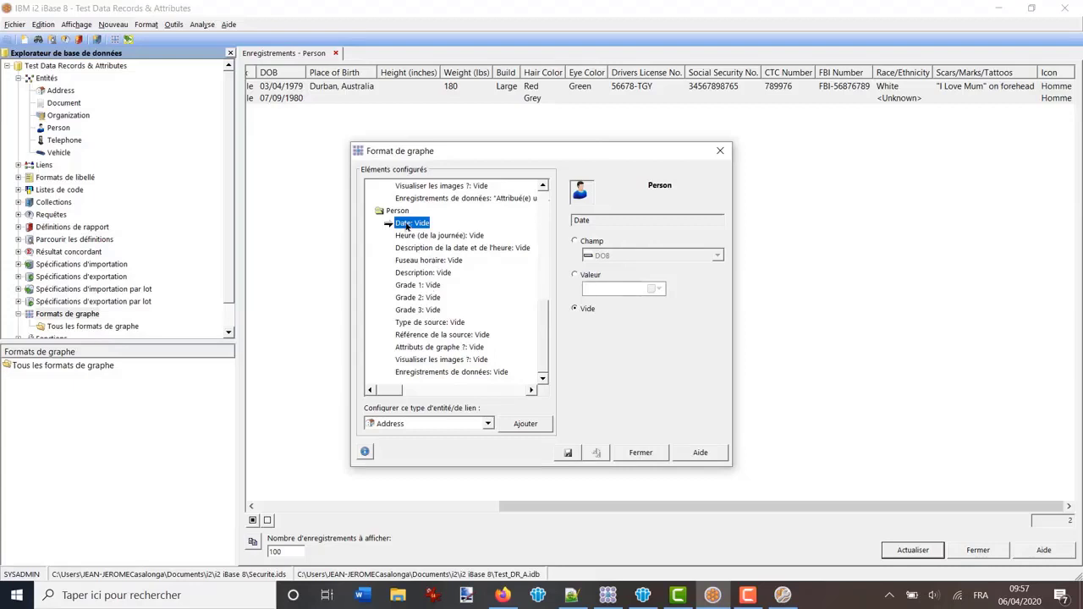
click(575, 243)
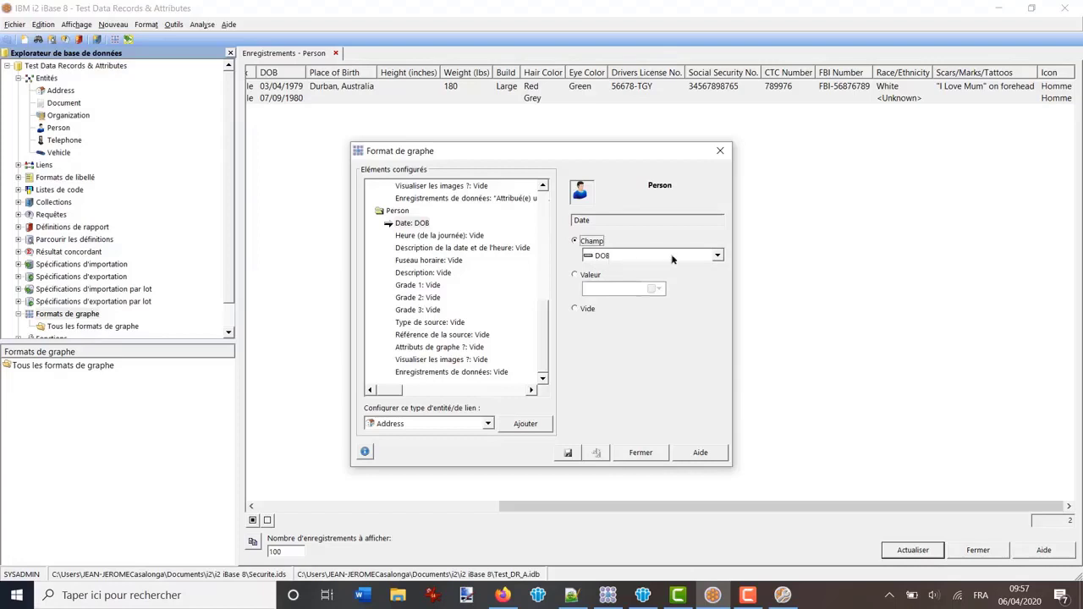
click(717, 256)
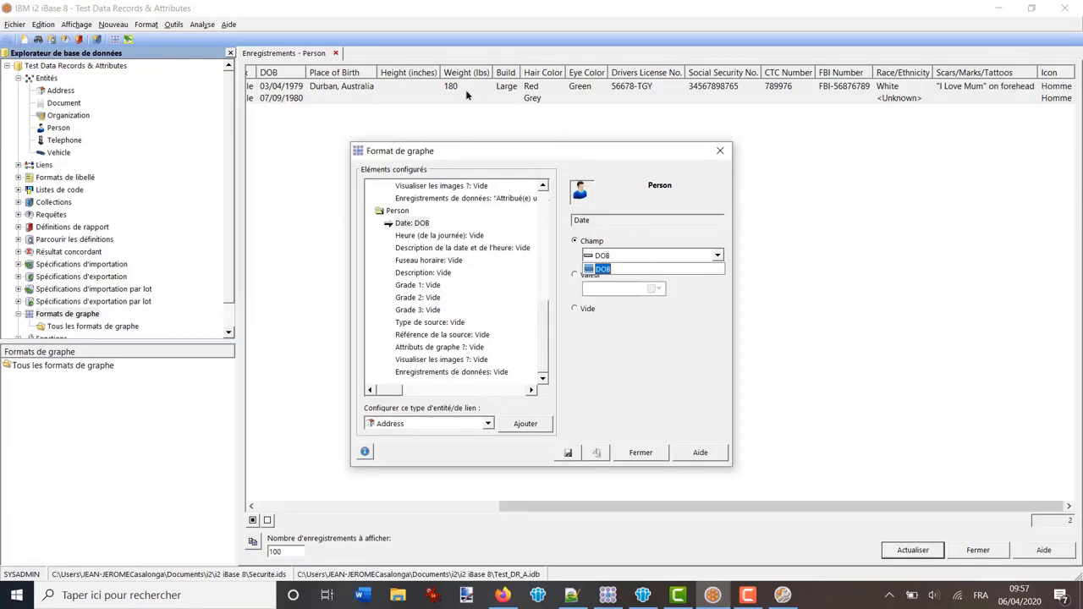
click(674, 338)
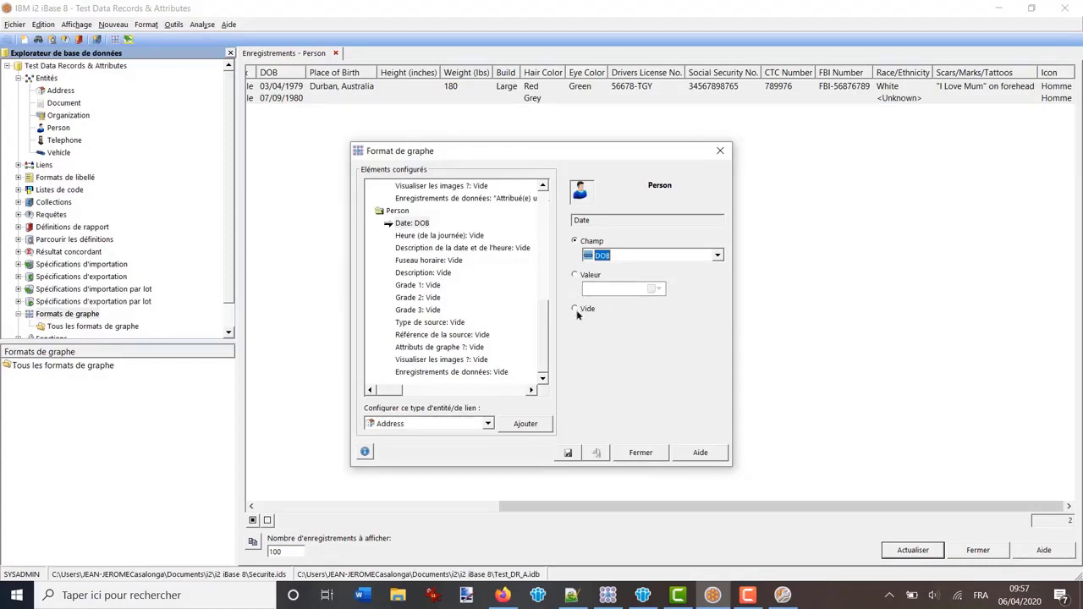
click(407, 236)
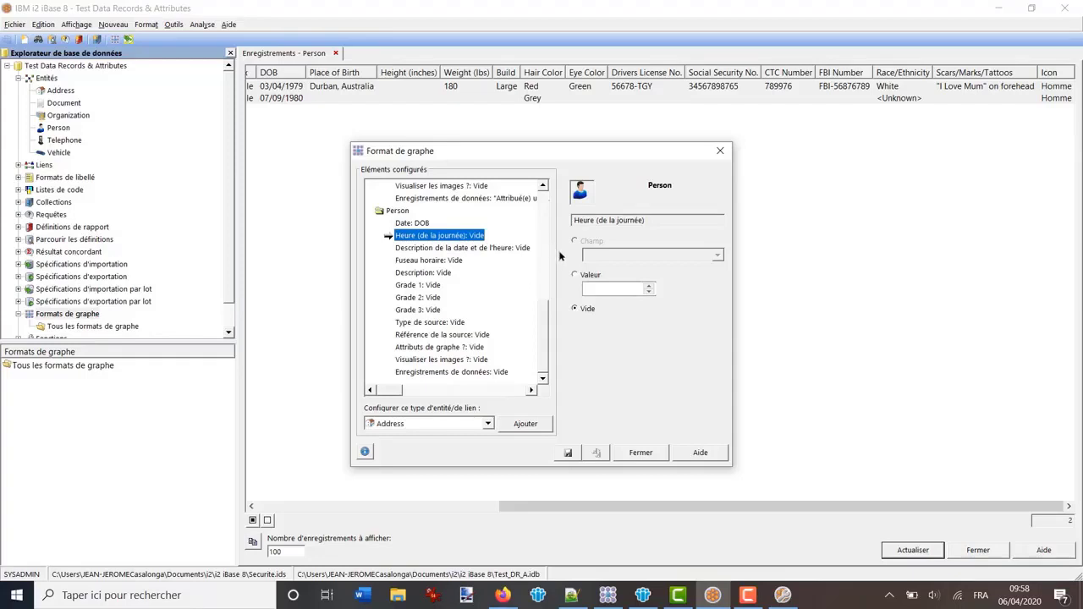
Set Person's time of day to the fixed value 12:00:00
click(574, 277)
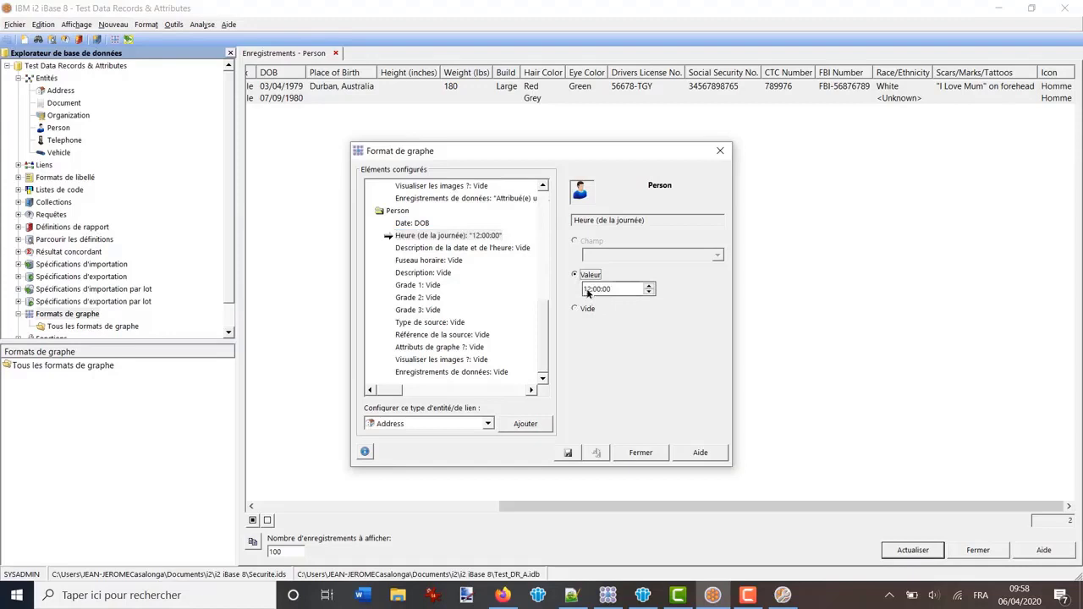
click(629, 293)
click(586, 289)
Give Person's date-and-time description the fixed value 'Date de Naissance'
click(409, 248)
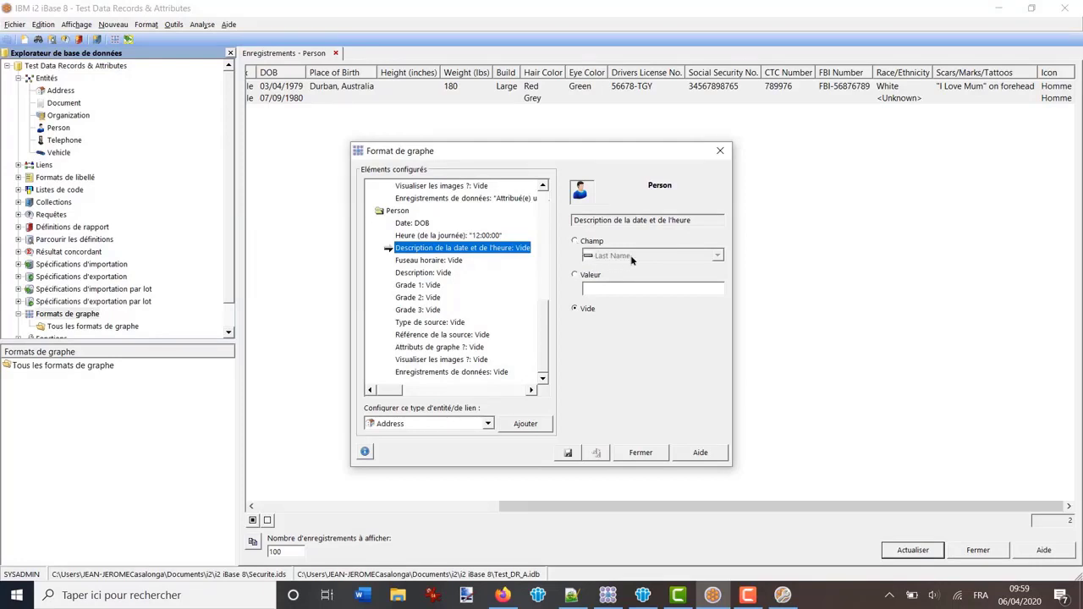
click(576, 276)
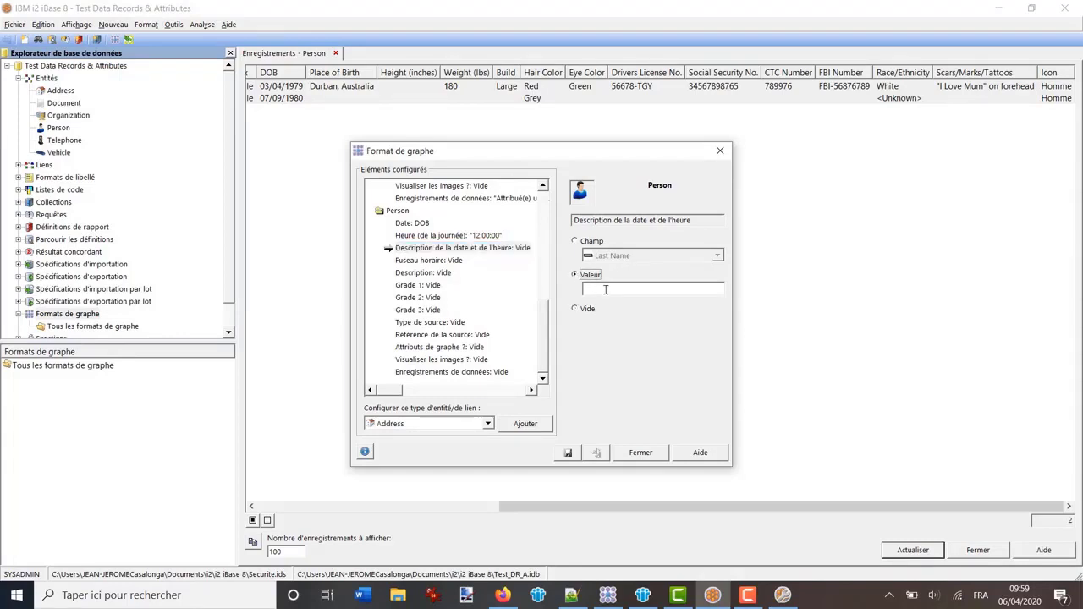
click(632, 289)
text(Date de Naissance)
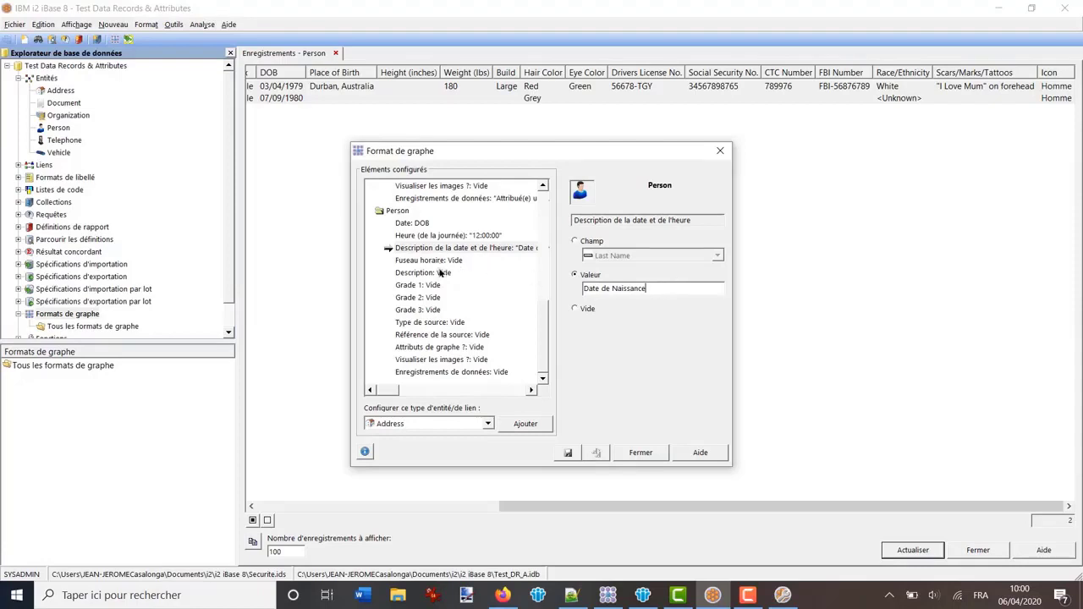
click(423, 274)
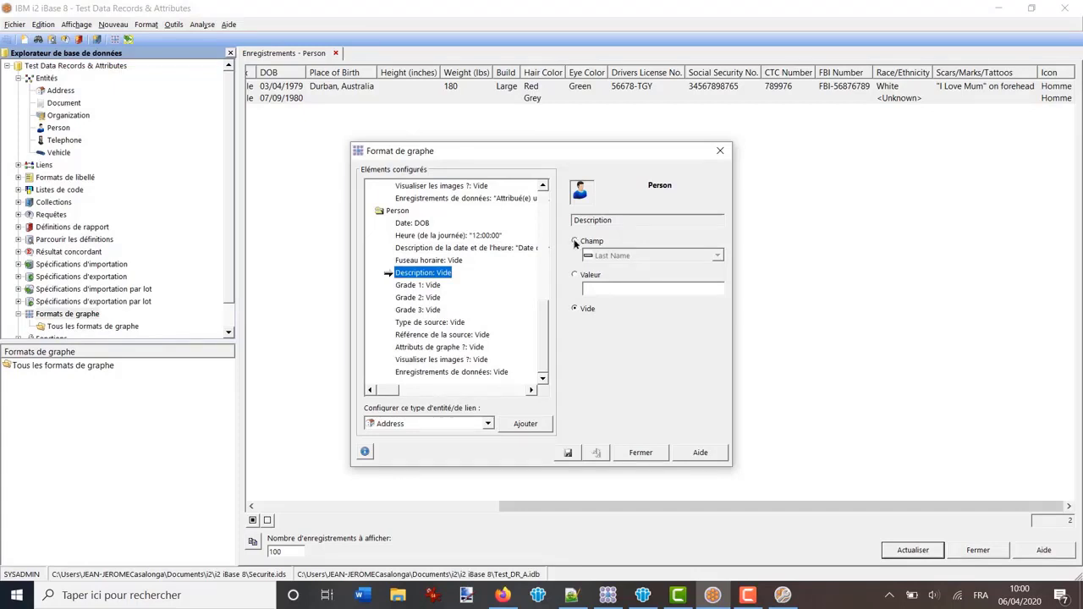
Set Person's Description to the Scars/Marks/Tattoos field, then save the format under a new name
click(575, 242)
click(717, 255)
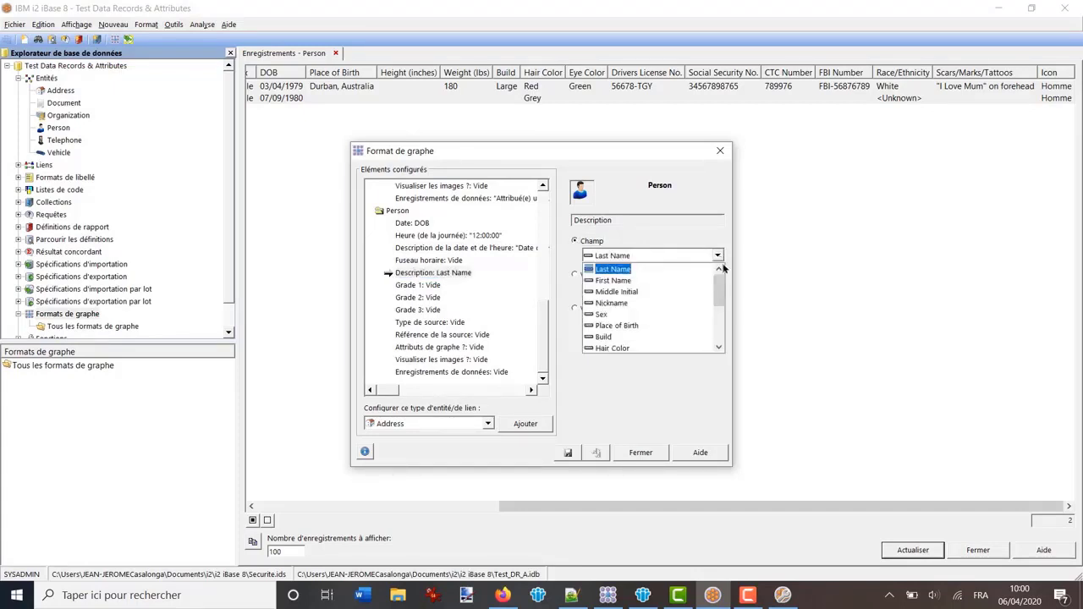
drag(720, 291, 718, 326)
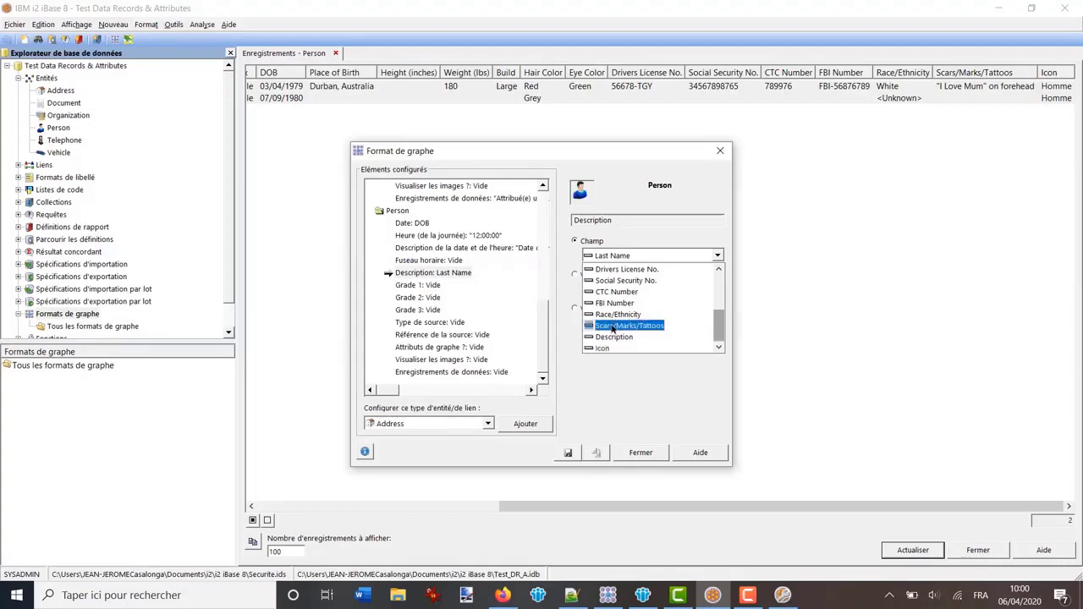
click(636, 328)
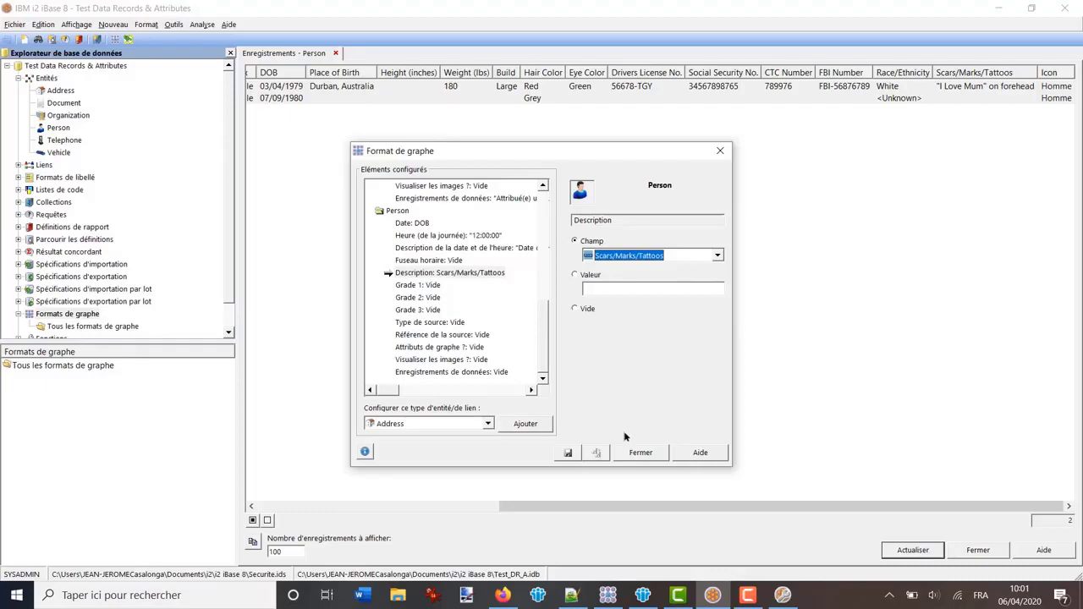
click(566, 454)
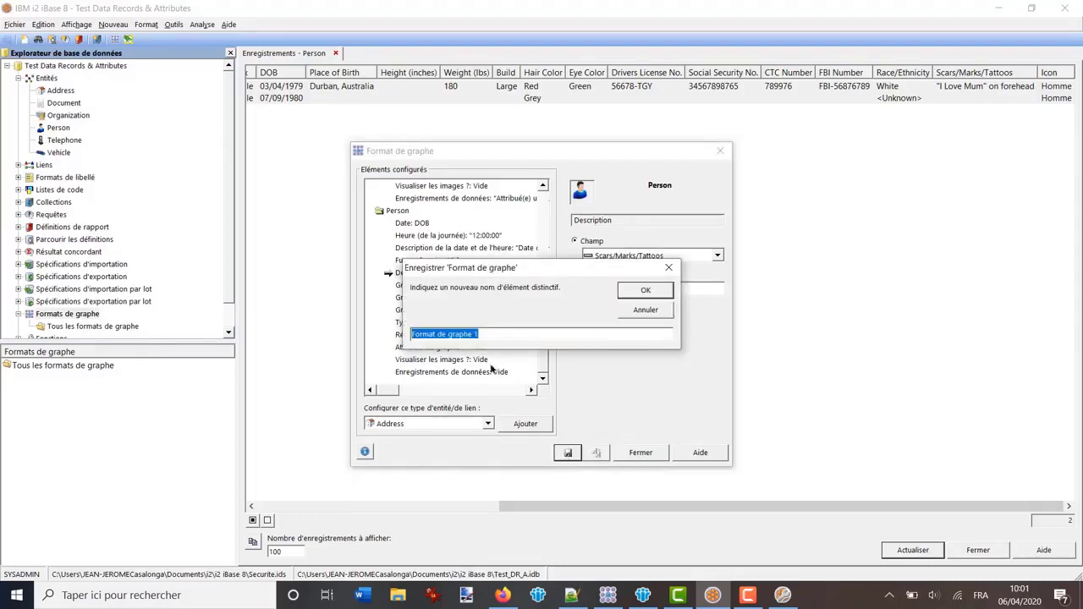
Name the chart format FG1, accept the default Général category, and close it
text(FG)
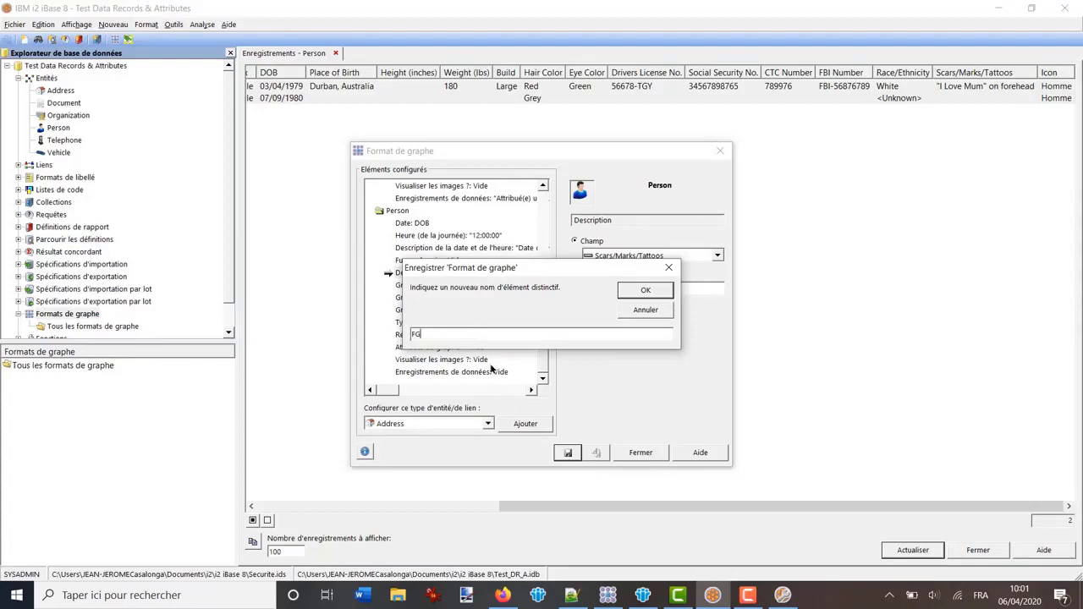
text(1)
click(645, 291)
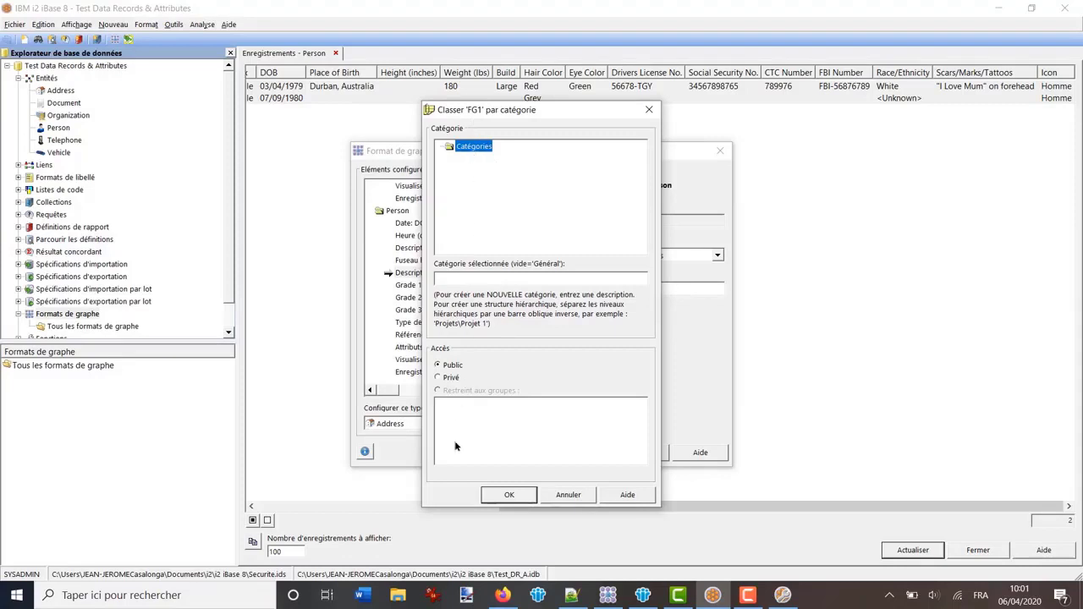
click(503, 496)
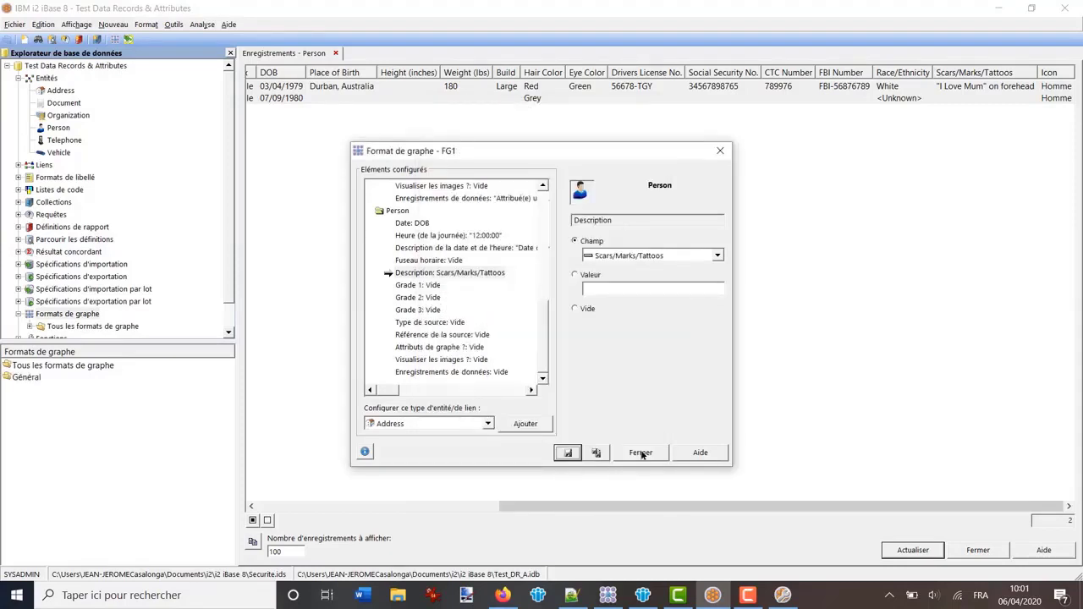
click(640, 453)
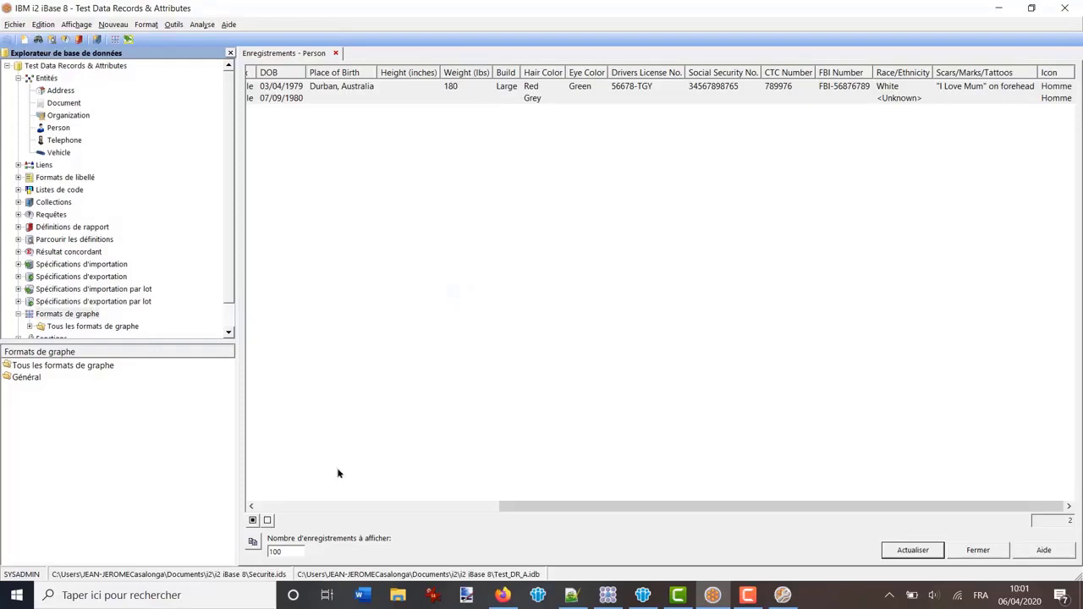
Add both Person records to a new chart, declining the current-chart option
click(284, 506)
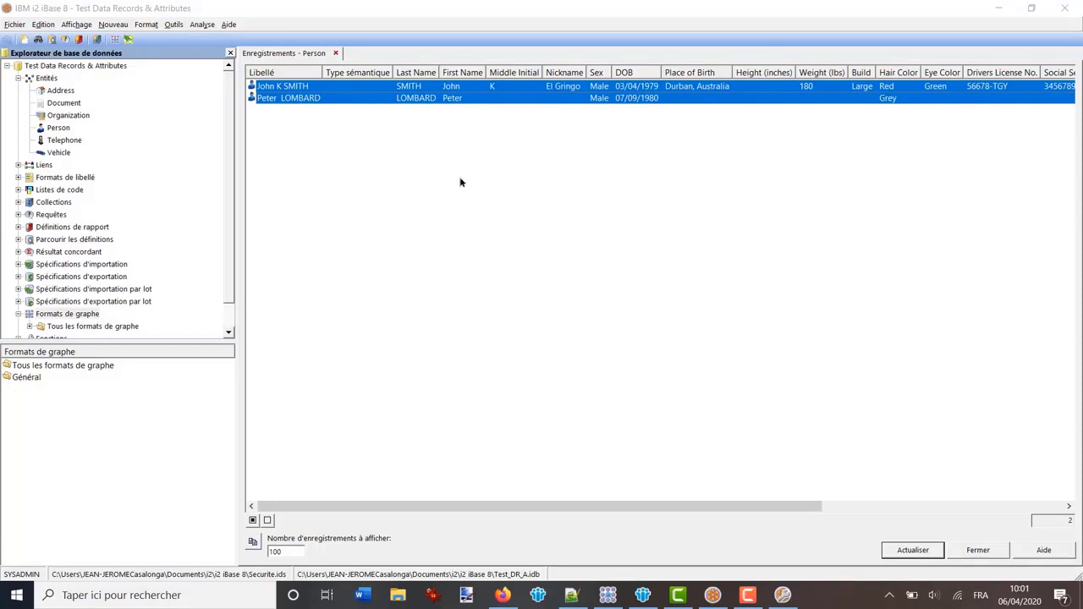
right_click(291, 87)
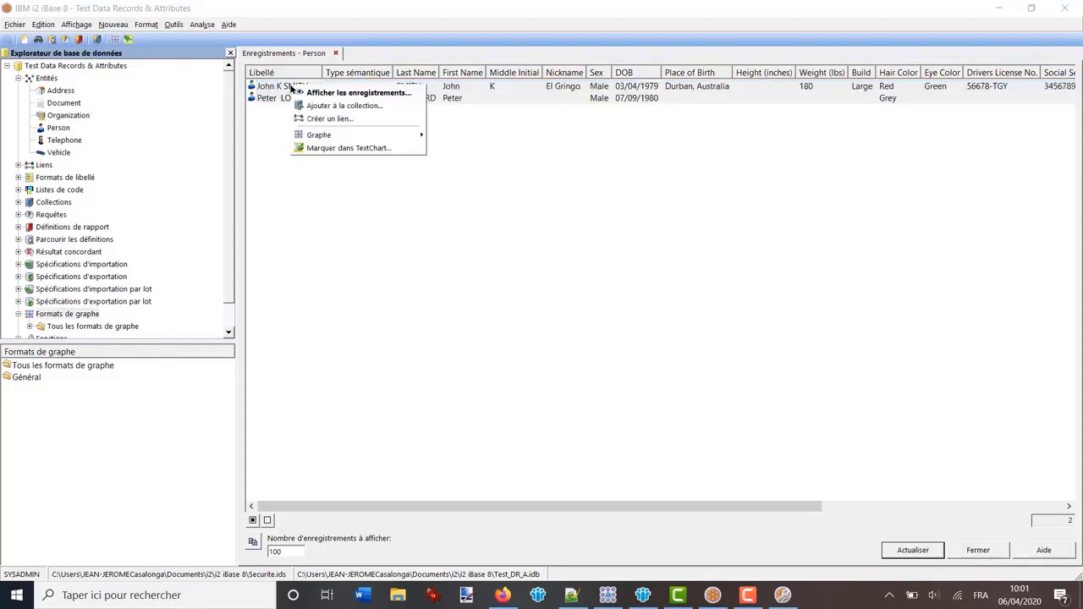
mouse_move(340, 137)
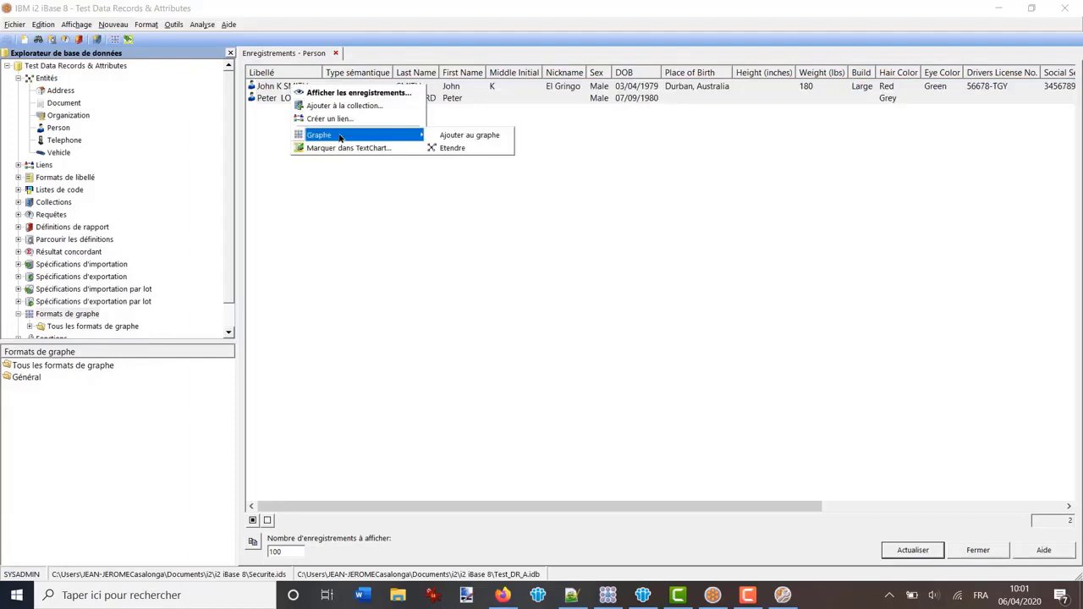
click(461, 135)
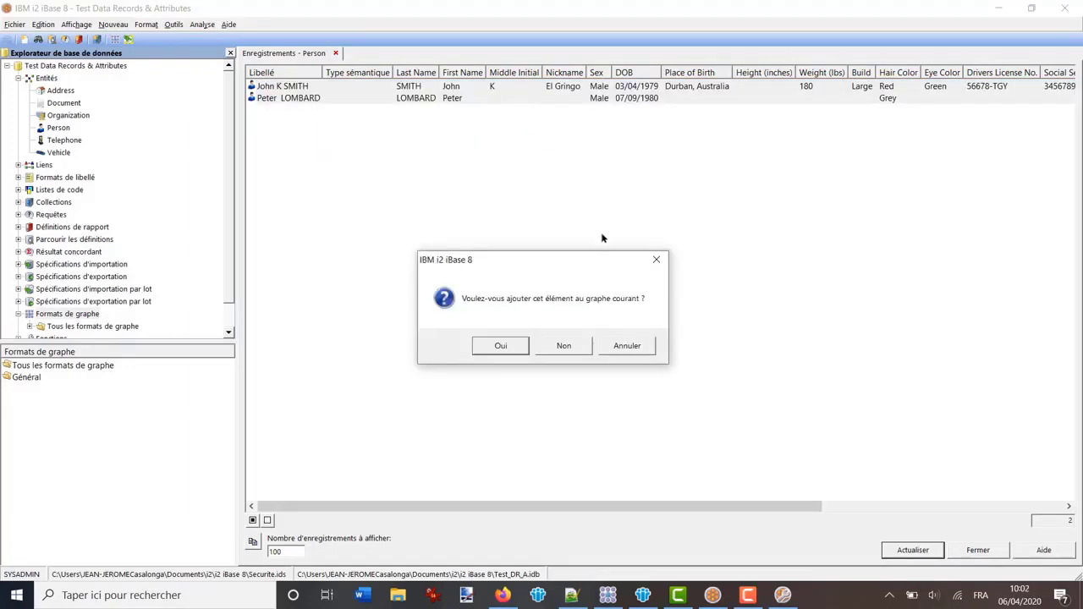
click(560, 347)
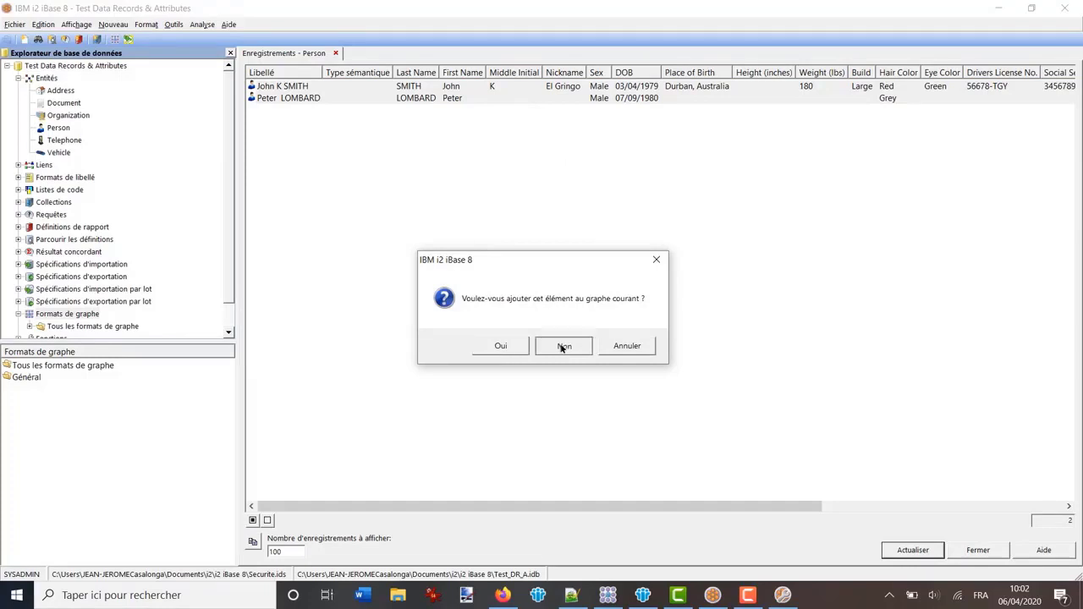
Cancel the Modifier icône dialog and clear the selection on the new Graphe3 chart
click(608, 597)
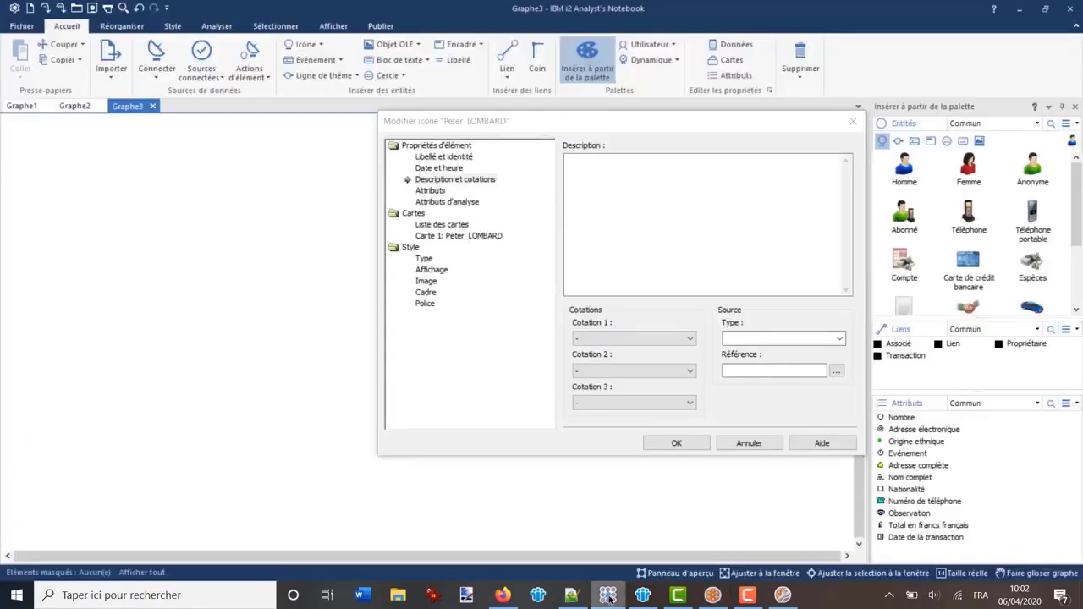
click(748, 444)
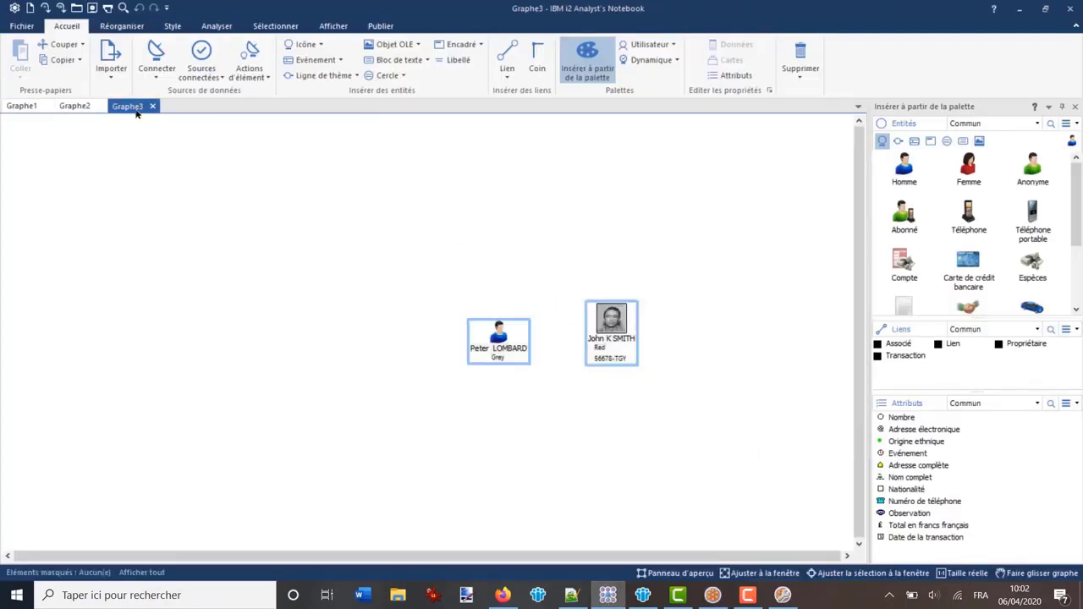
click(511, 335)
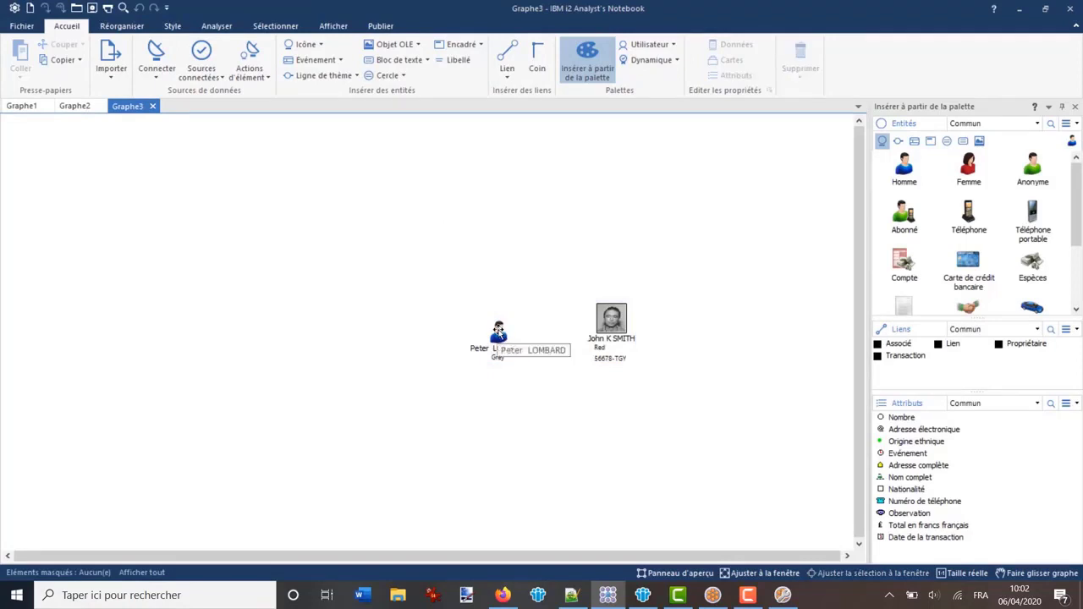
Check the left person's date and time details, then close the Test_DR_A database connection
double_click(499, 331)
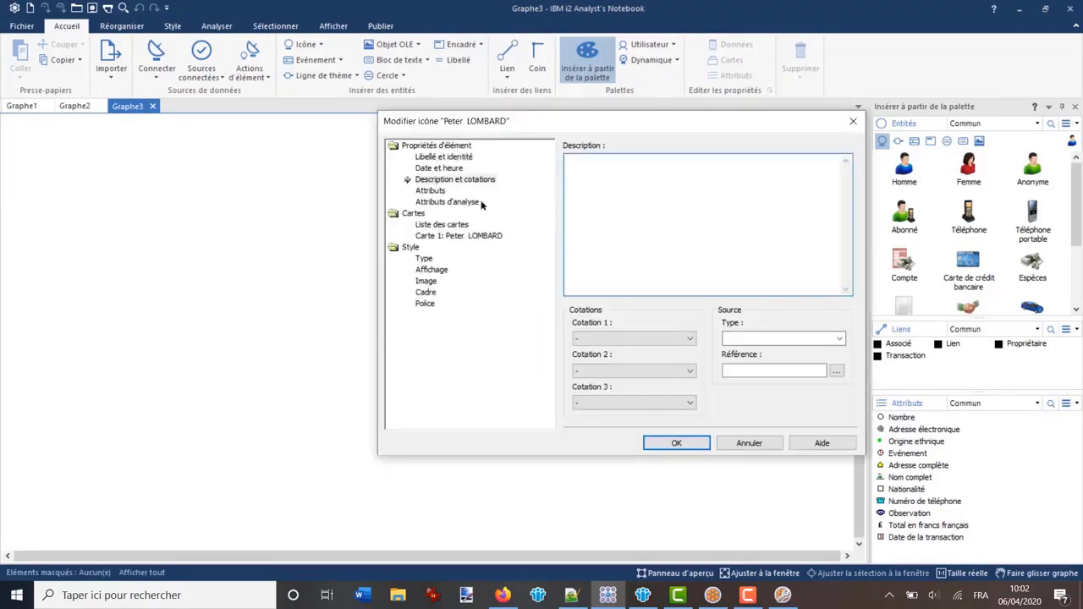
click(441, 169)
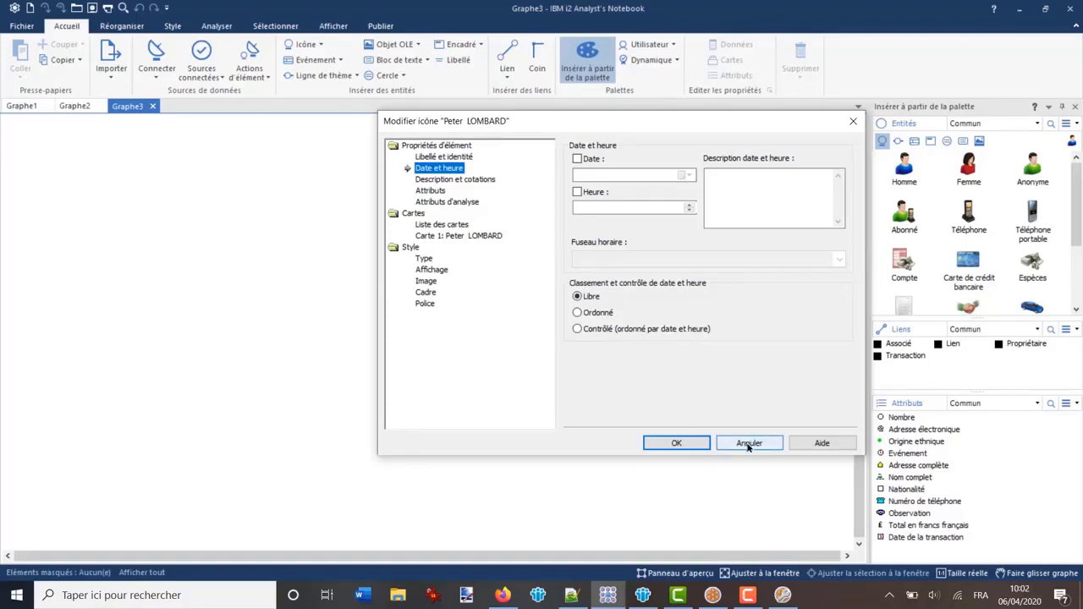
click(748, 443)
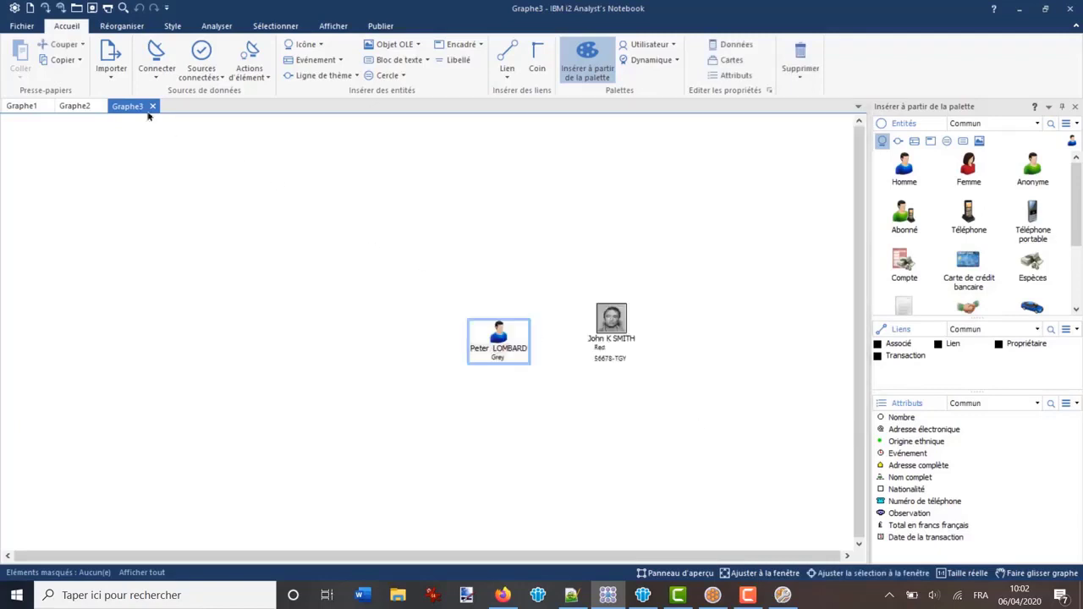
click(202, 59)
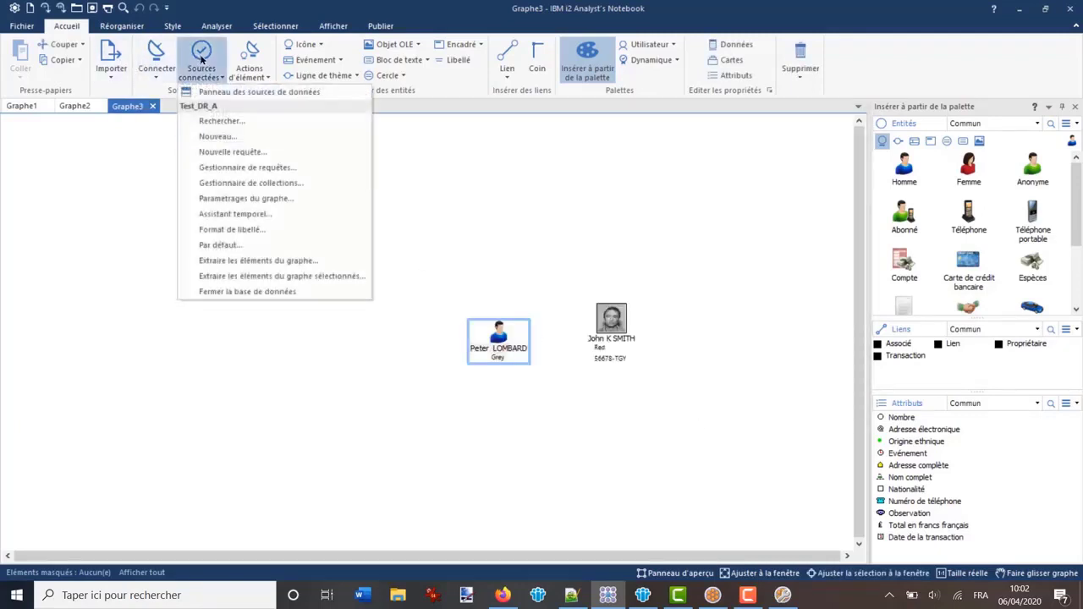
click(240, 292)
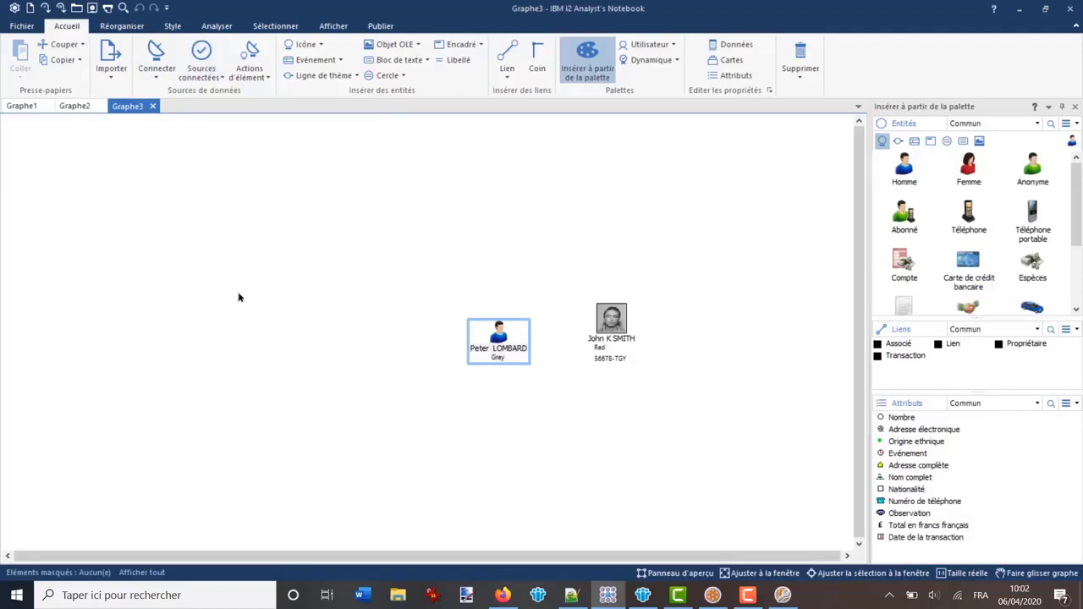
Reconnect the chart to the Test_DR_A iBase database
click(200, 75)
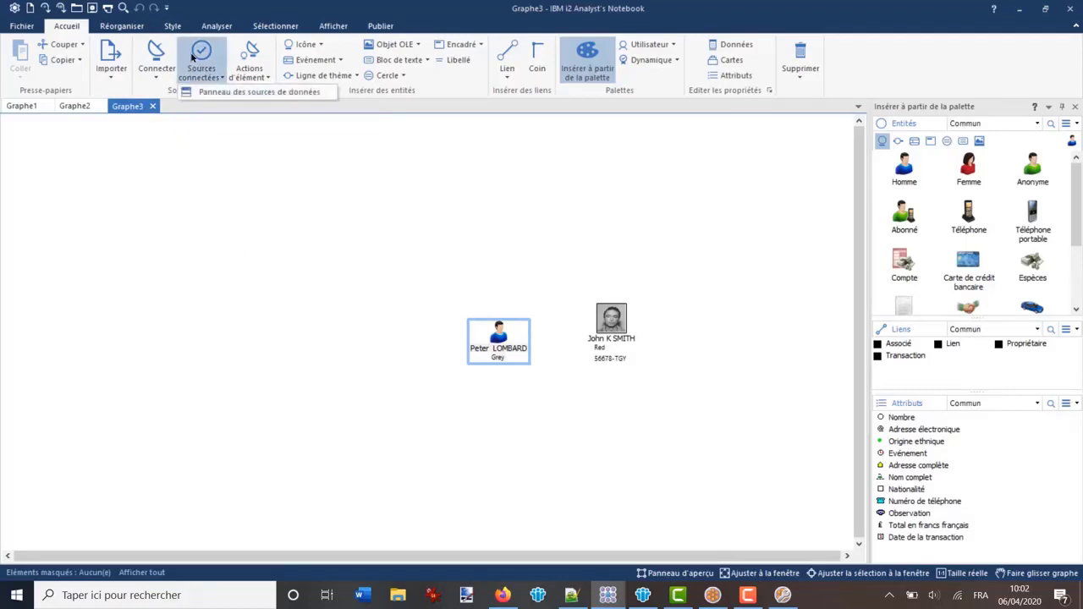
click(157, 55)
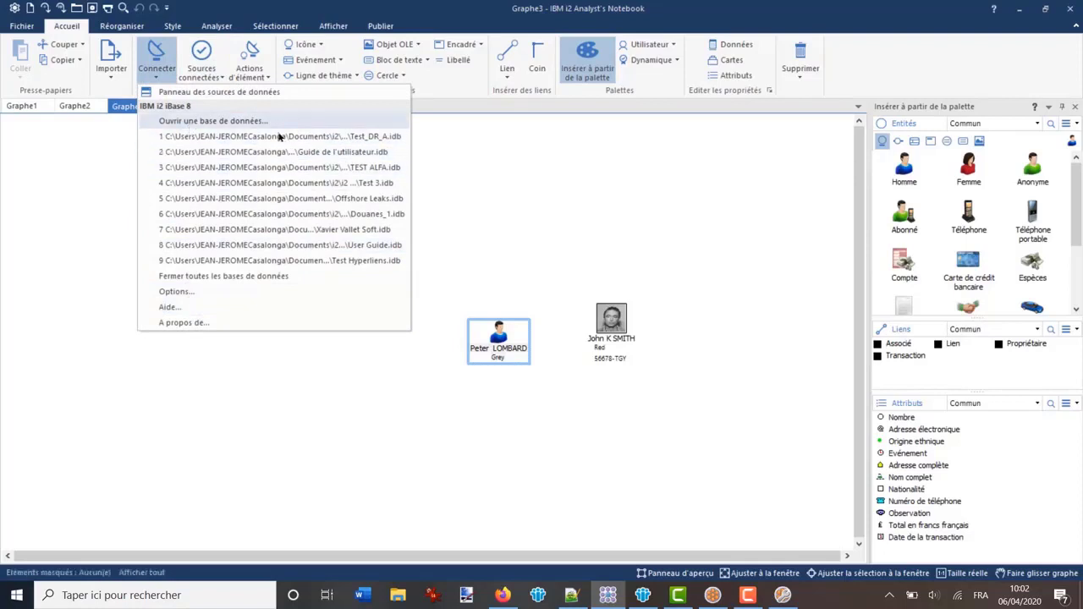
click(324, 139)
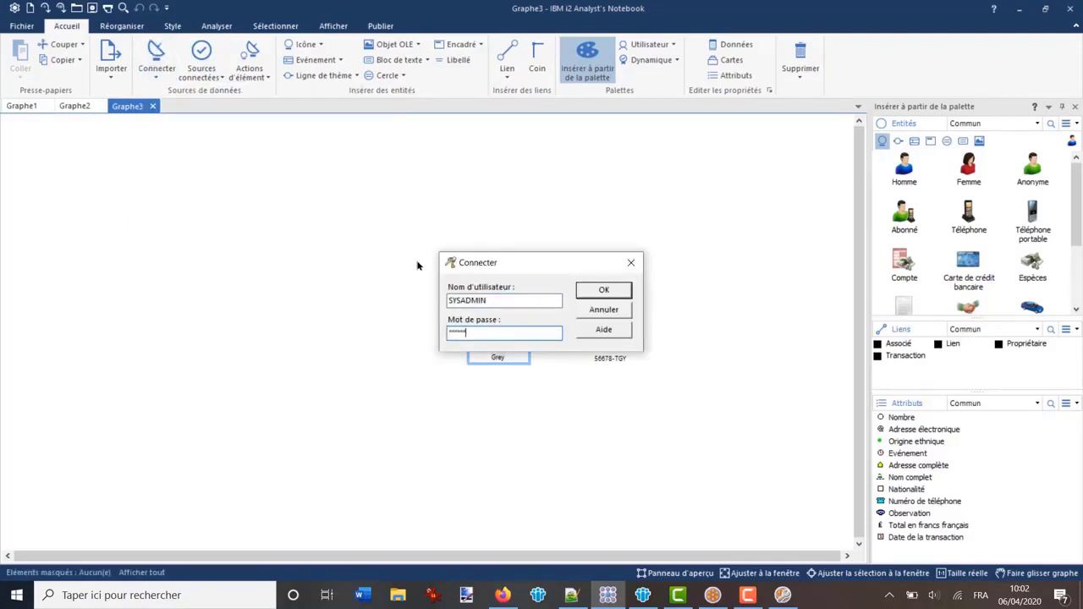
key(Return)
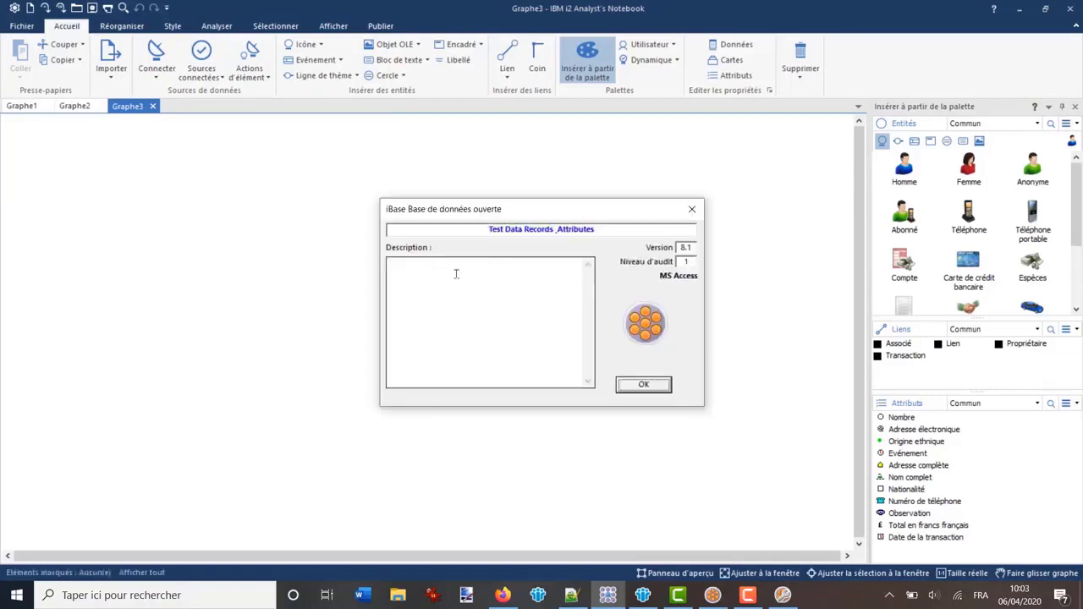
click(647, 385)
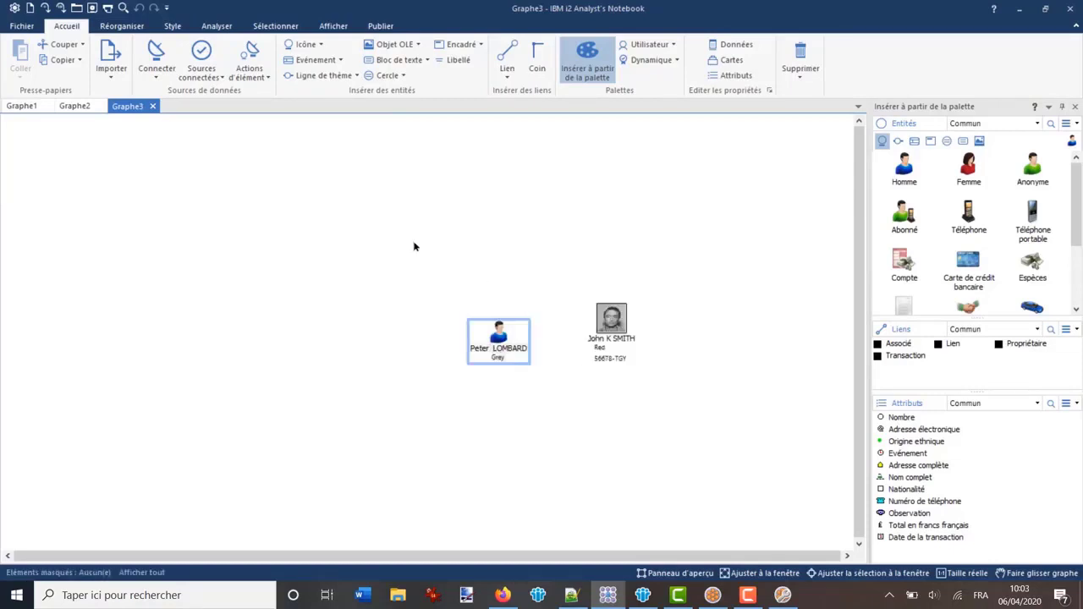
Delete both person entities from Graphe3 and return to the iBase Person records
drag(414, 241, 712, 437)
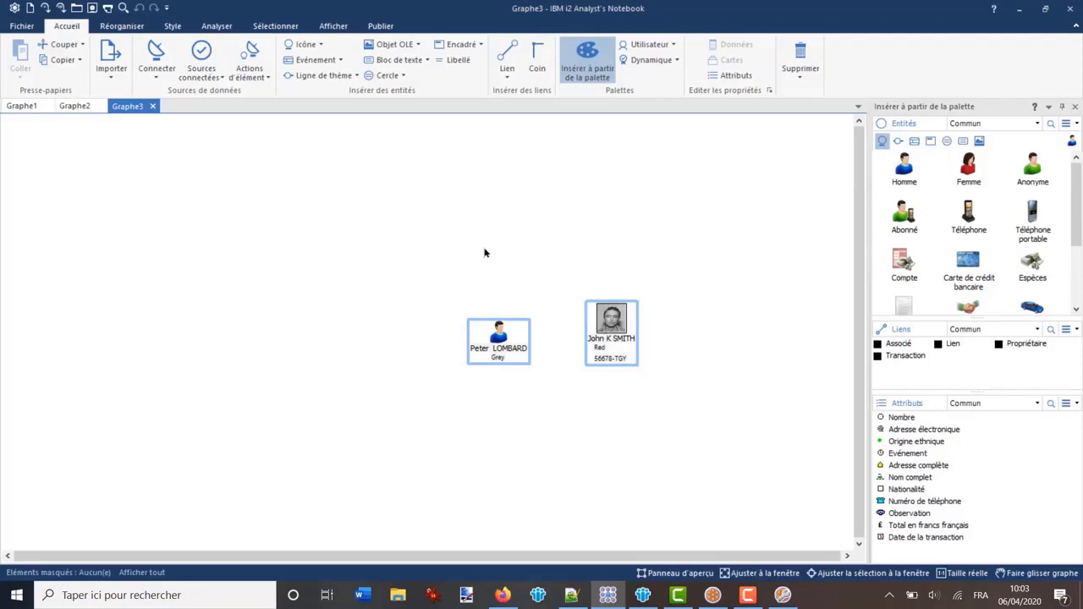
key(Delete)
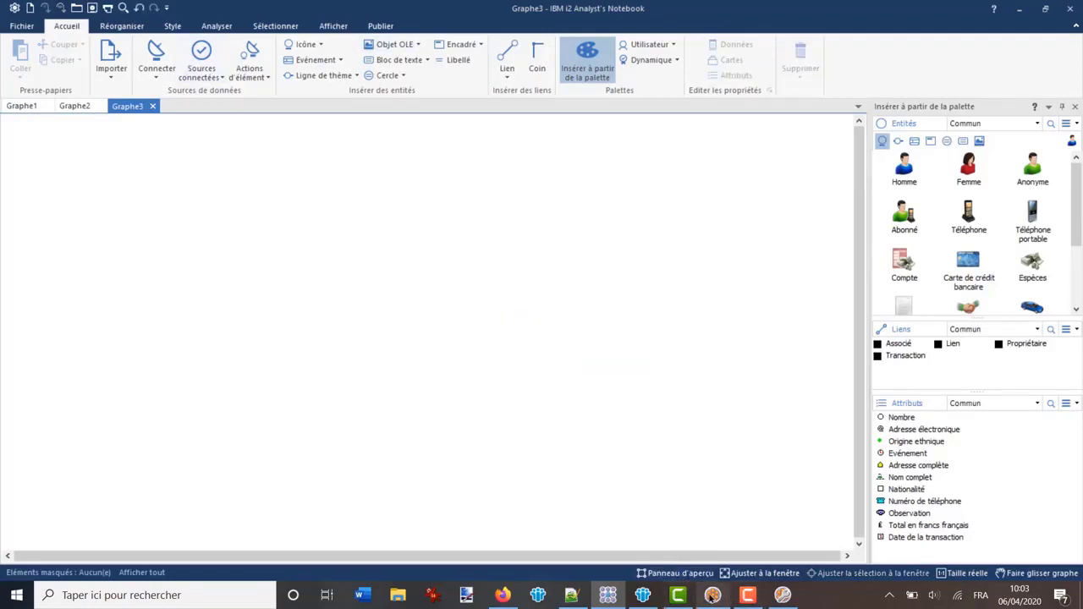
click(750, 596)
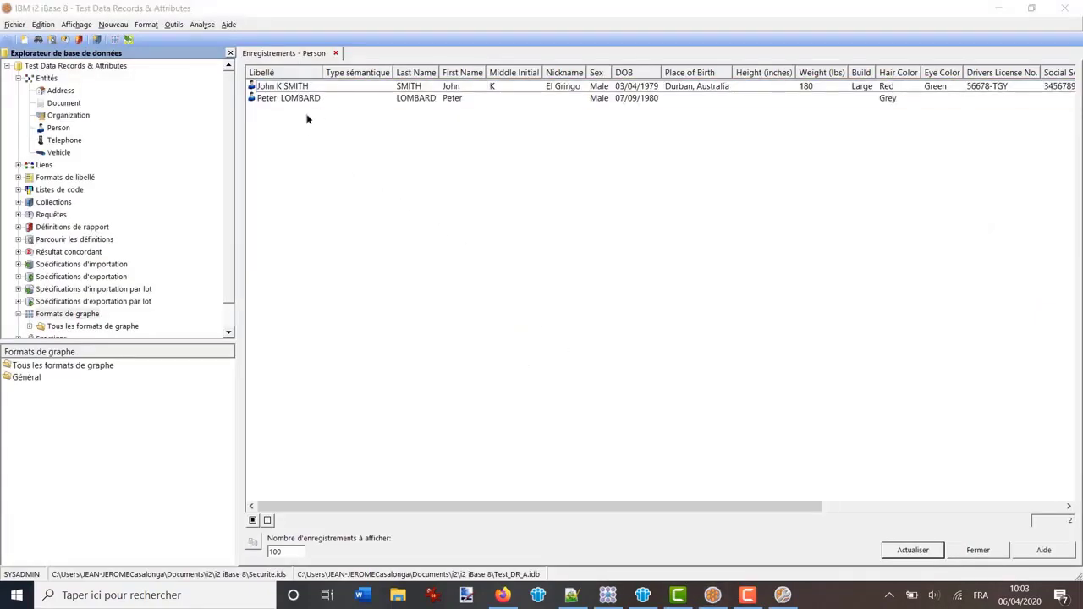
Add all selected Person records to the current Graphe3 chart
click(252, 520)
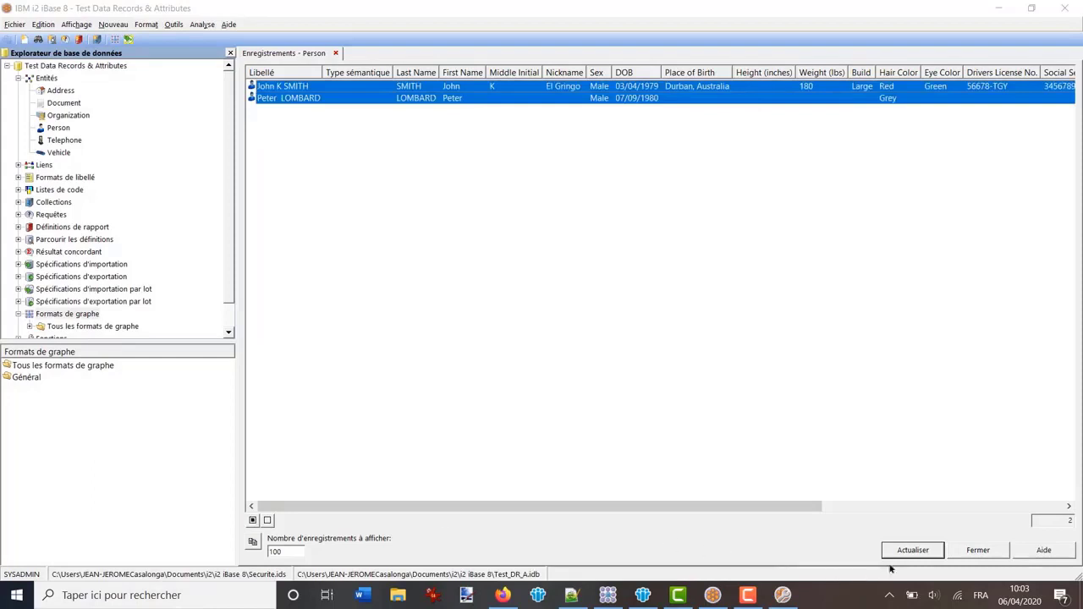
right_click(278, 93)
mouse_move(330, 141)
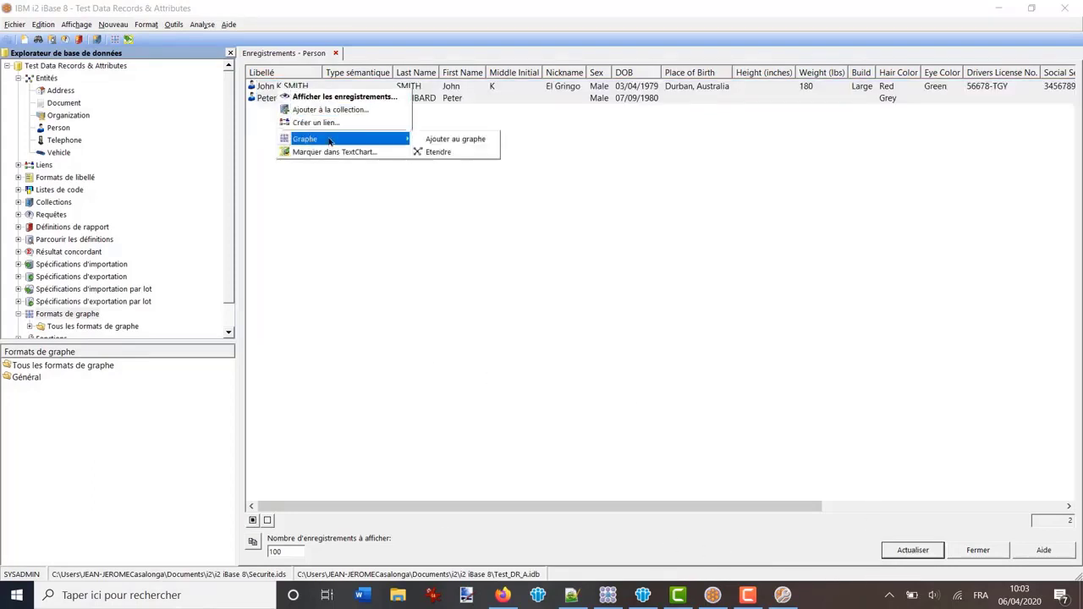
click(455, 140)
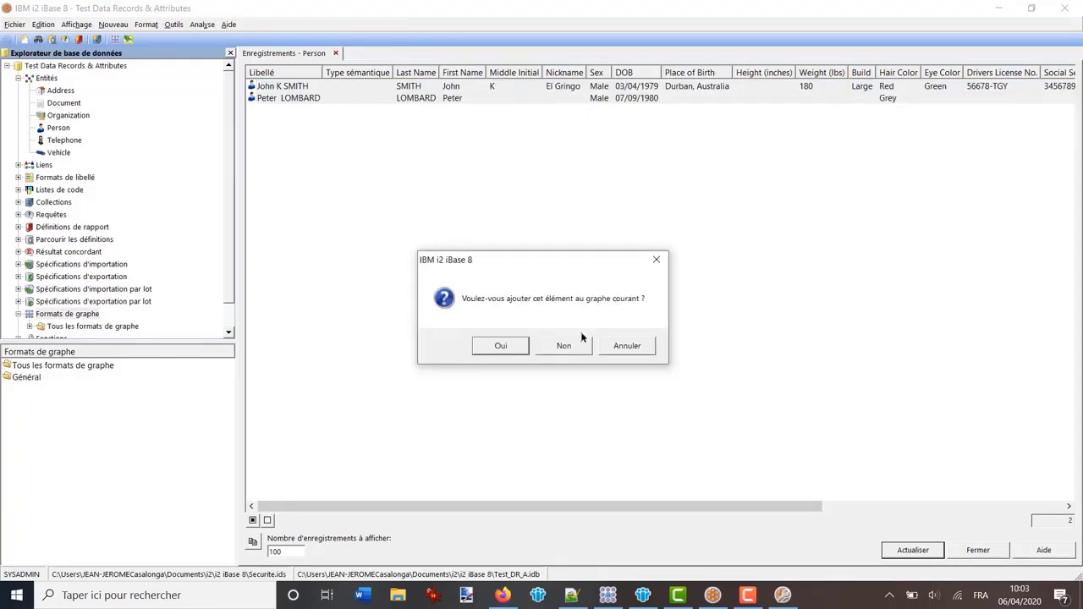
click(501, 348)
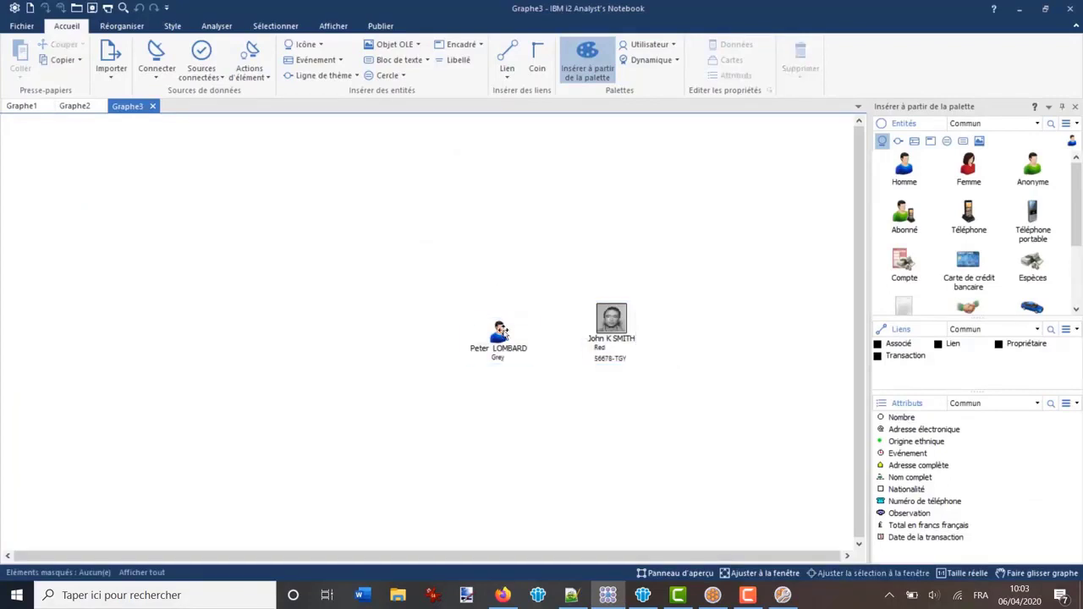
Check the second person's properties without changes, then bring up the item actions list
double_click(501, 330)
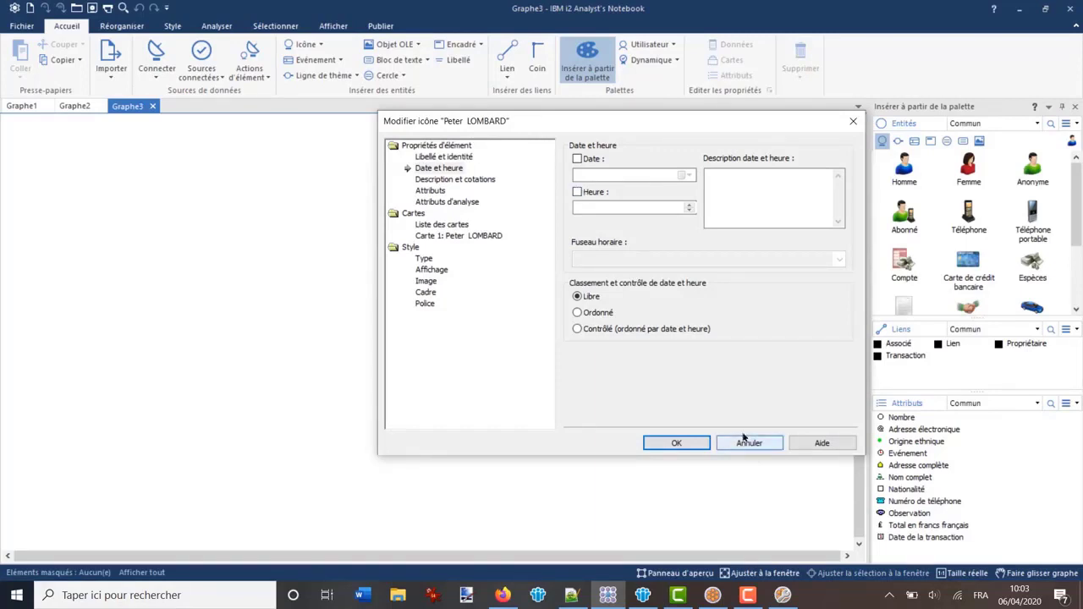
click(749, 442)
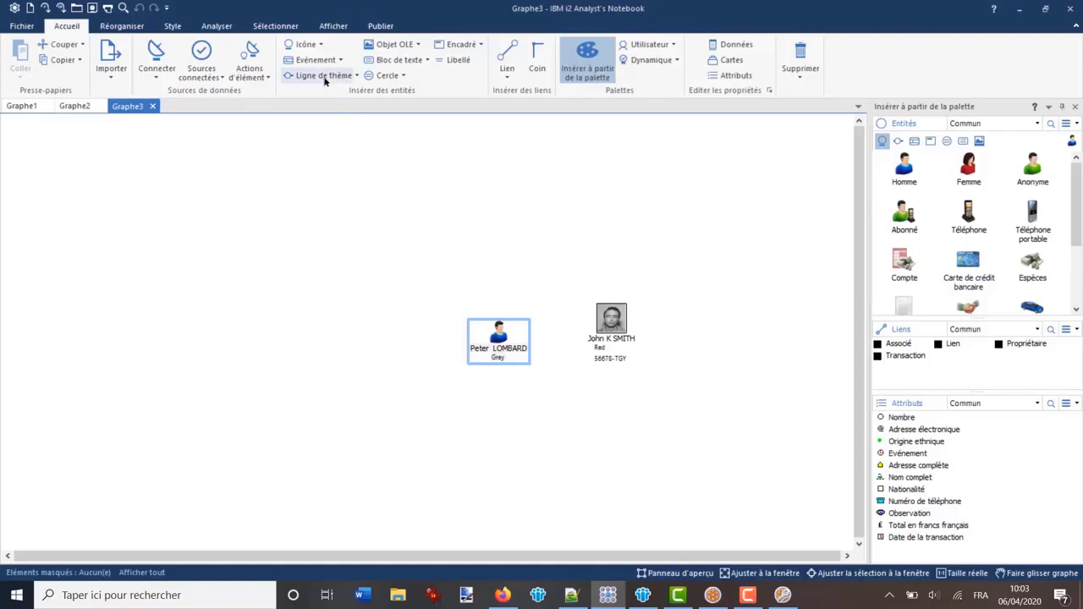
click(252, 64)
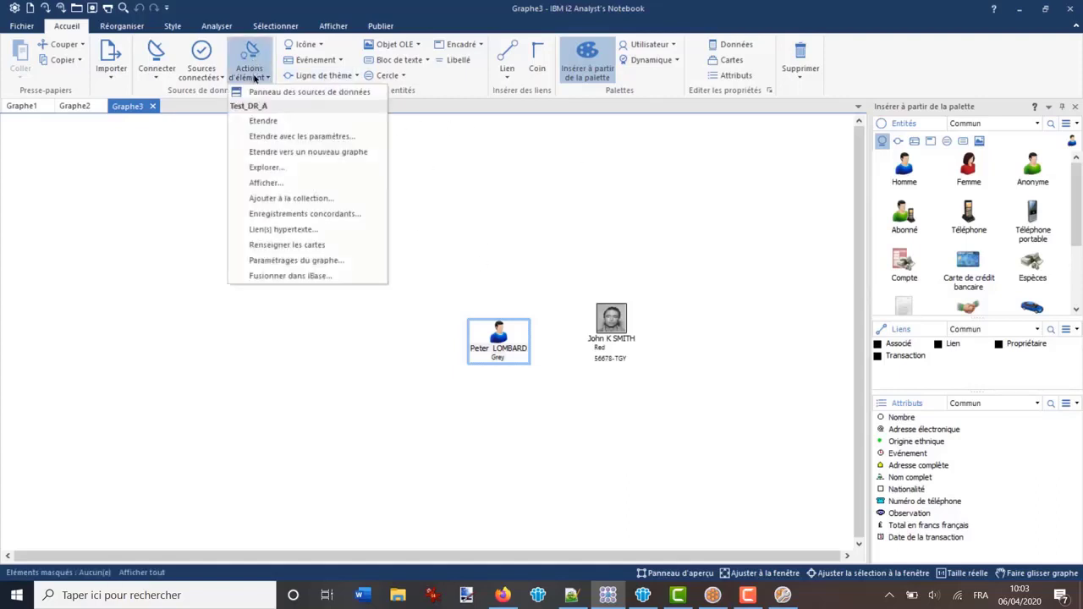
Set the Test_DR_A Combination 1 association options to use the FG1 chart format
click(265, 93)
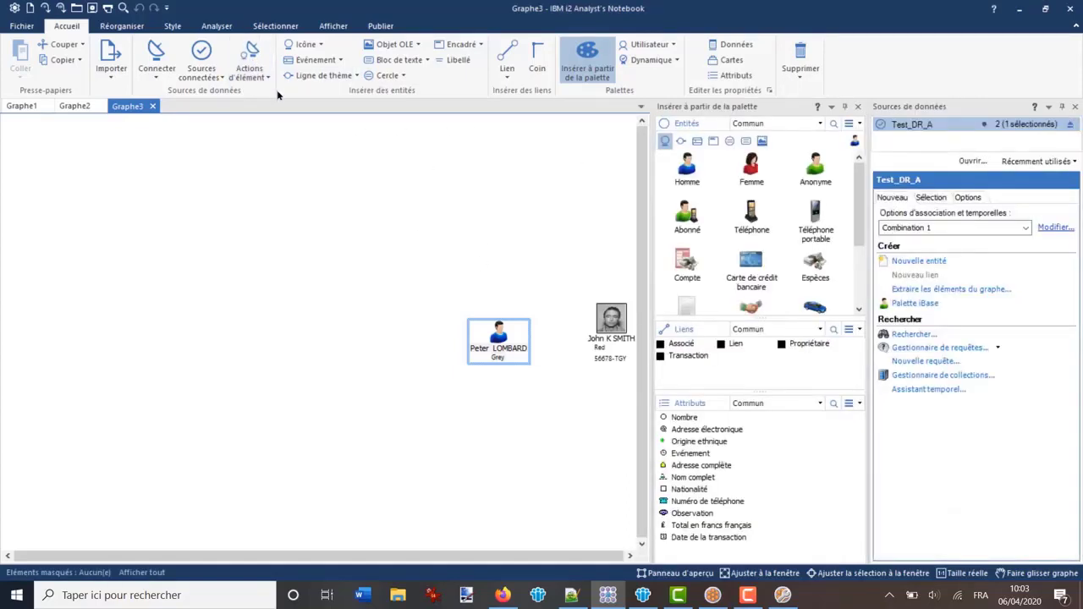
click(985, 229)
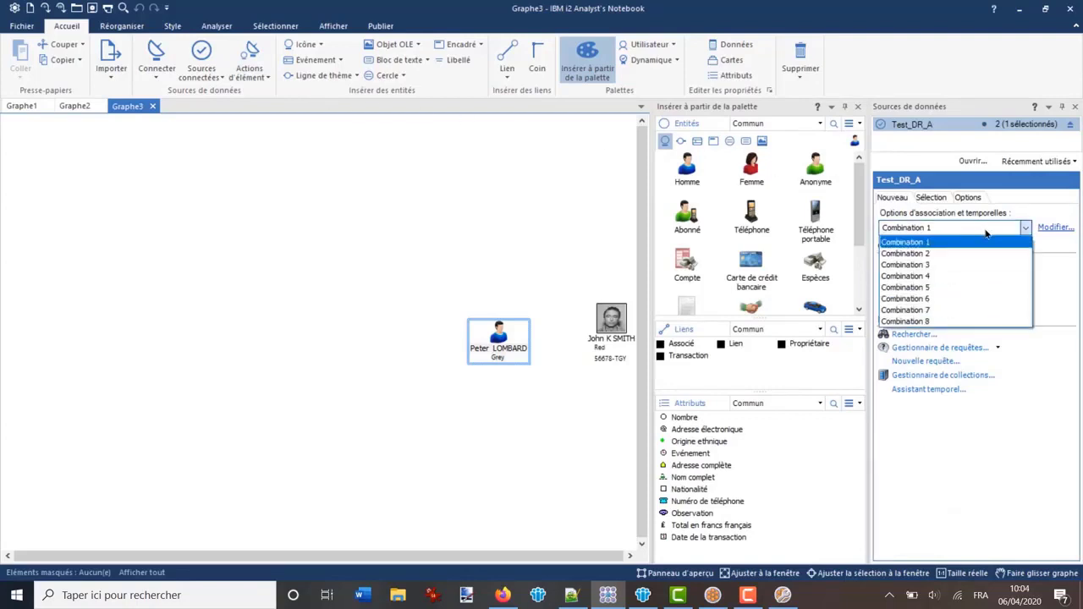
click(1052, 228)
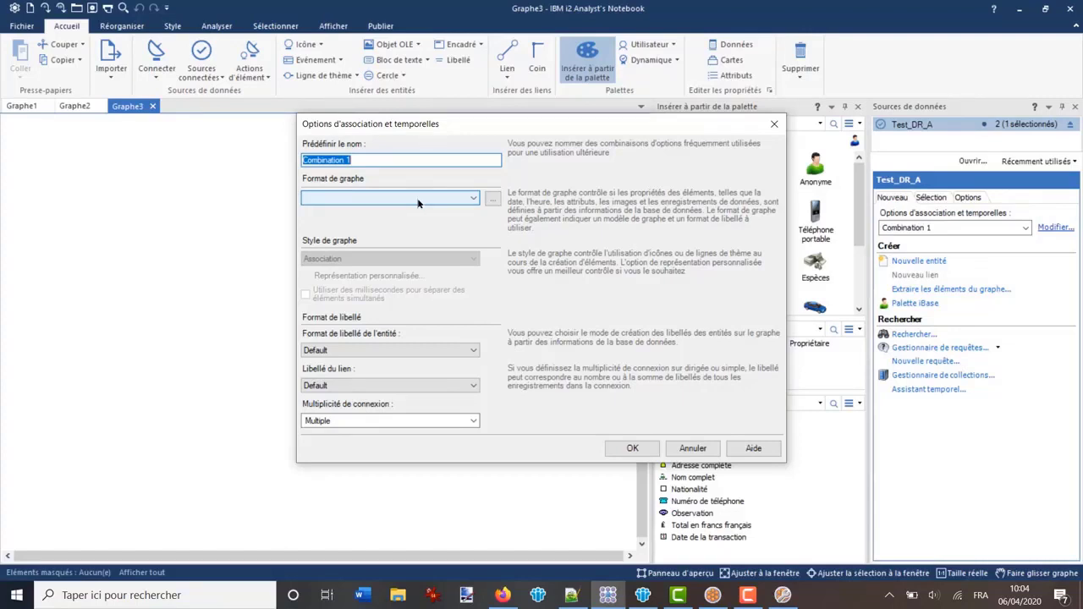
click(417, 200)
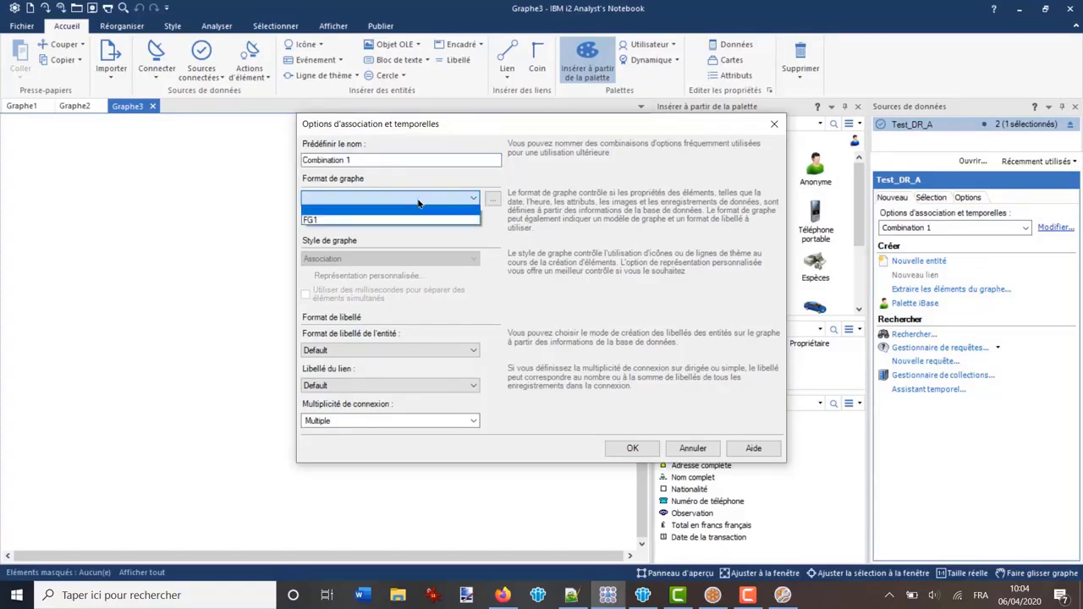
click(325, 222)
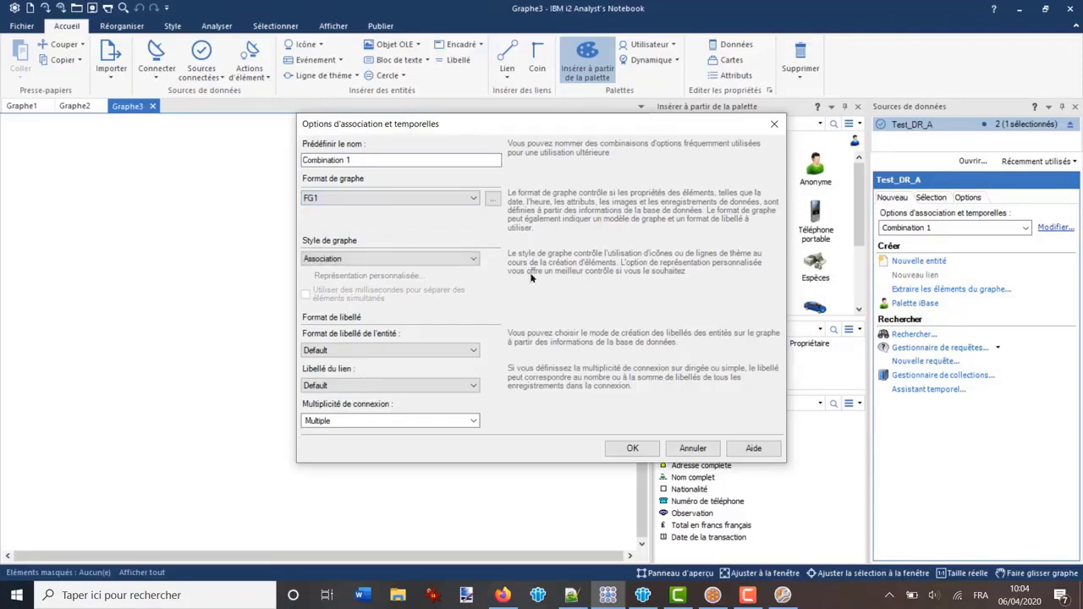
click(633, 448)
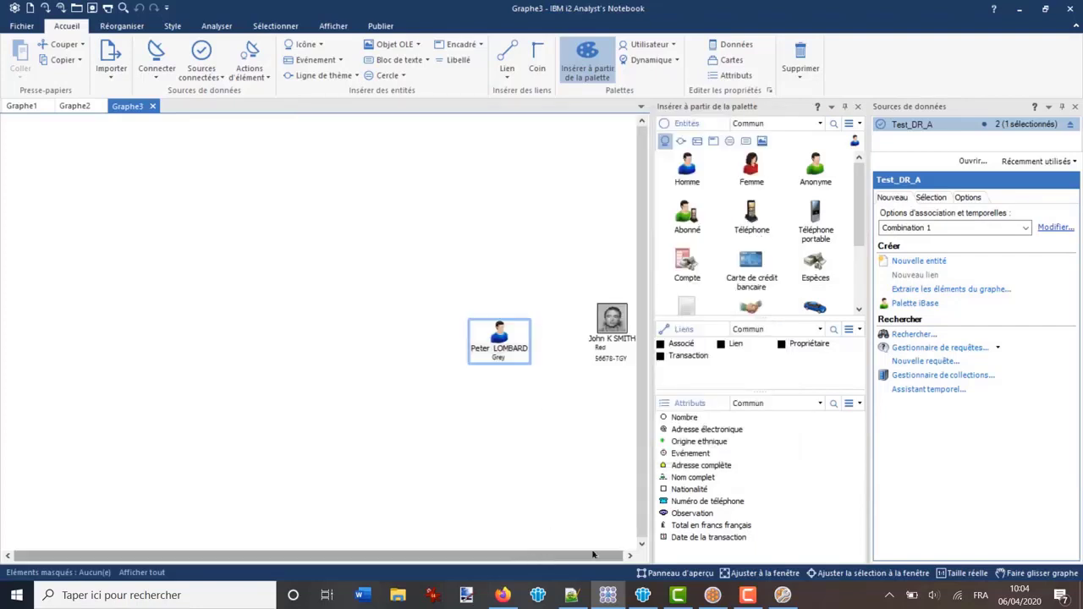
Delete both person entities from Graphe3
click(629, 555)
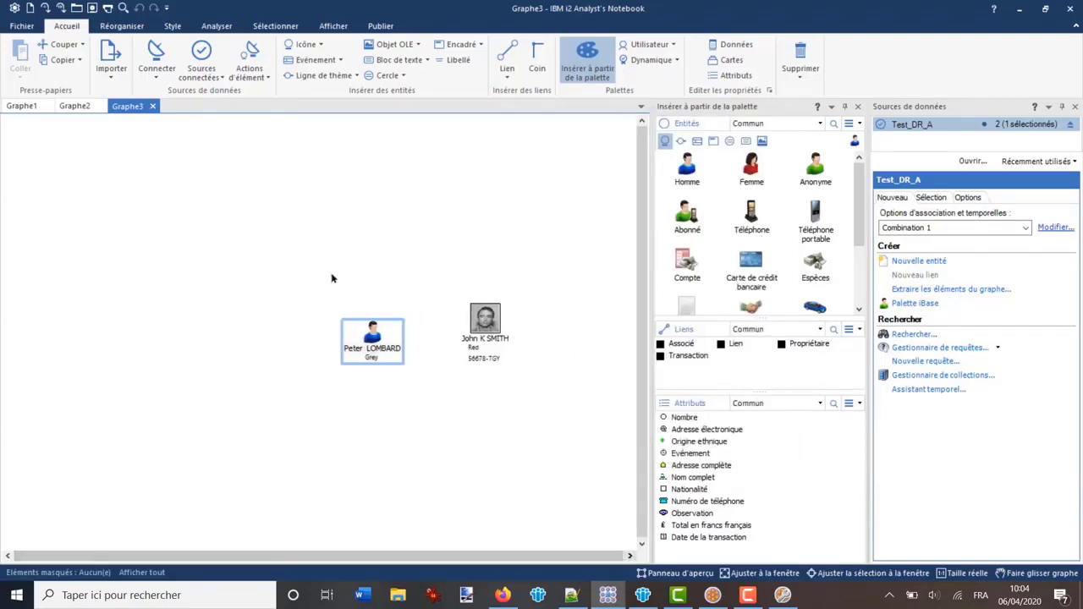
drag(498, 404, 565, 441)
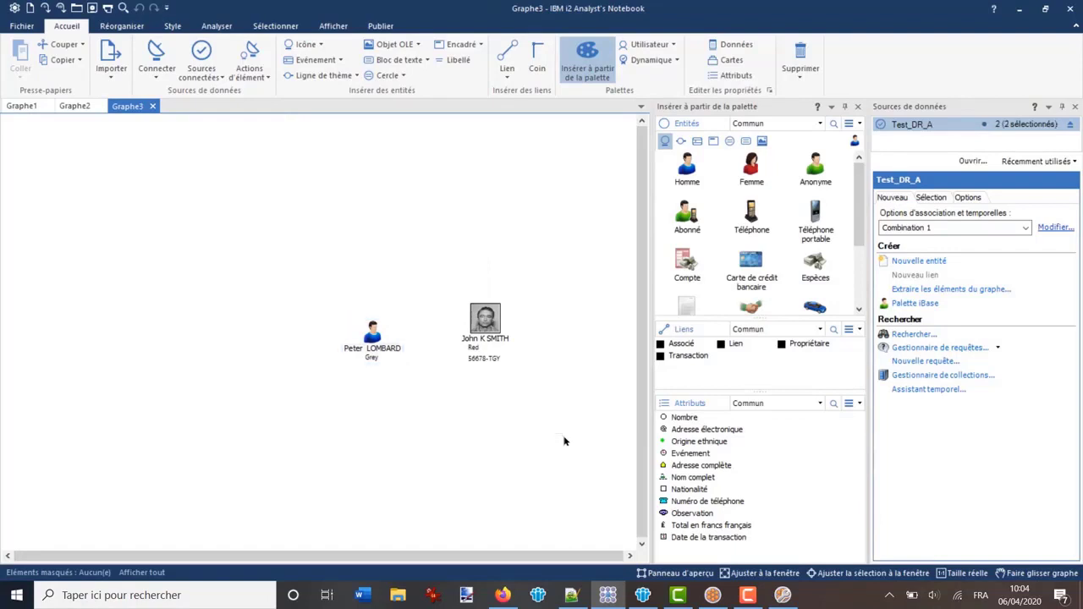
key(Delete)
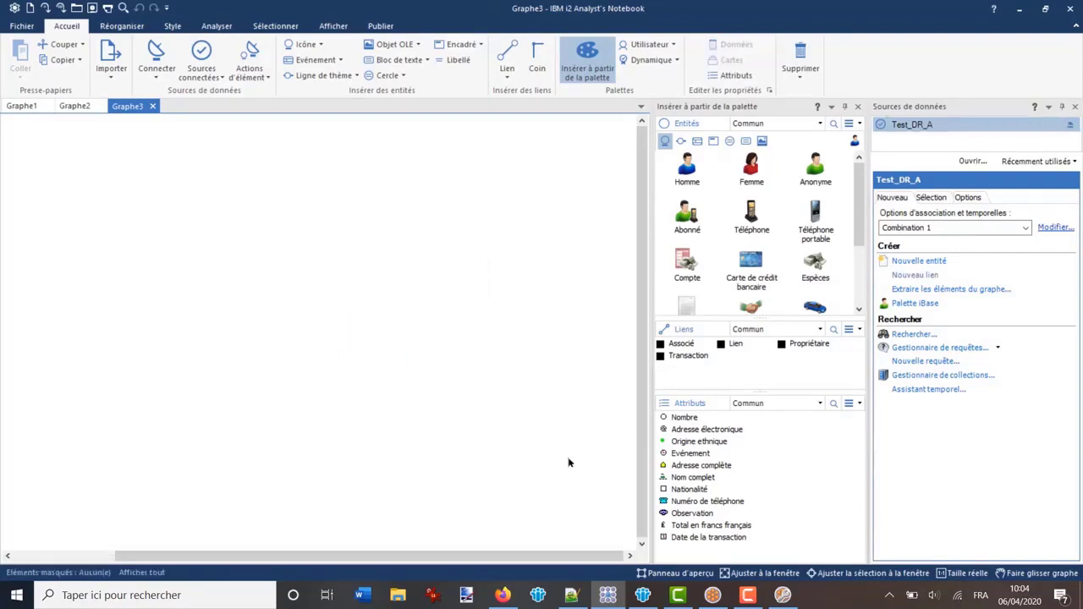
Re-add all iBase Person records to the current chart
key(alt+Tab)
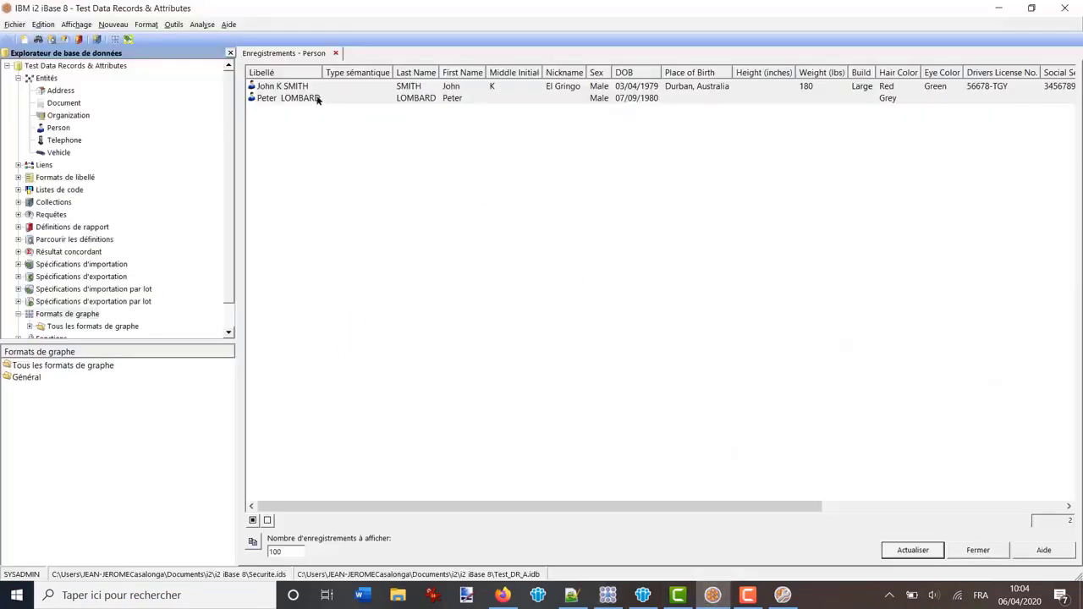
key(ctrl+a)
right_click(303, 94)
mouse_move(332, 143)
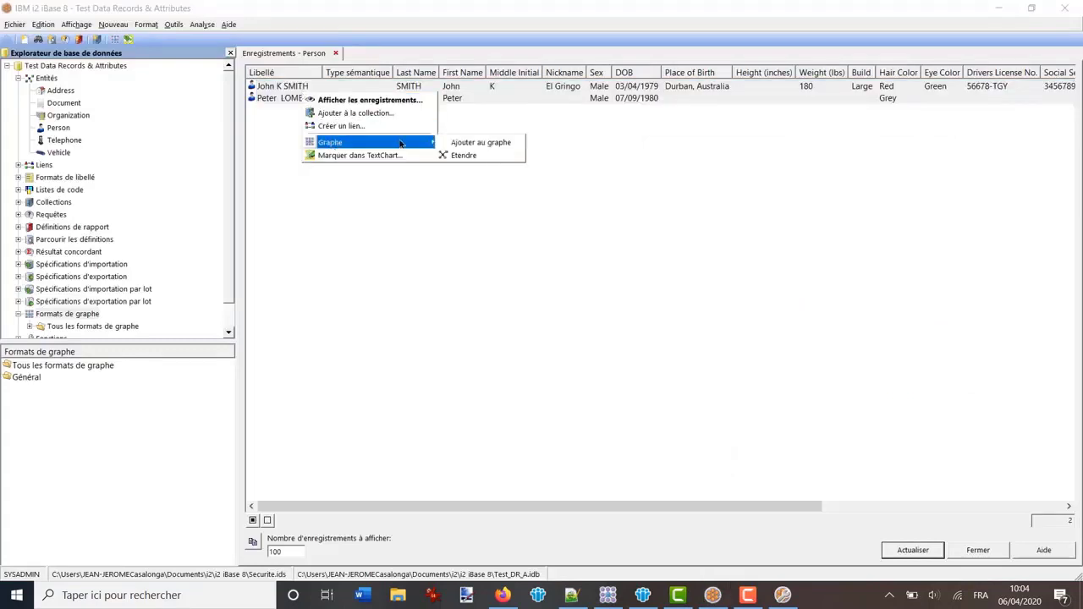
click(474, 143)
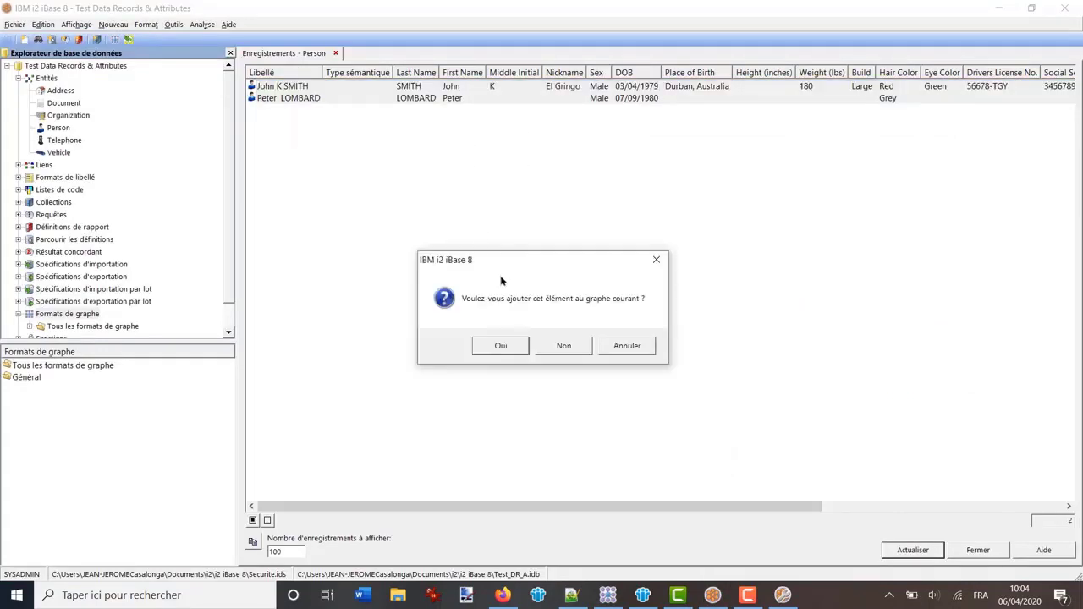
click(499, 346)
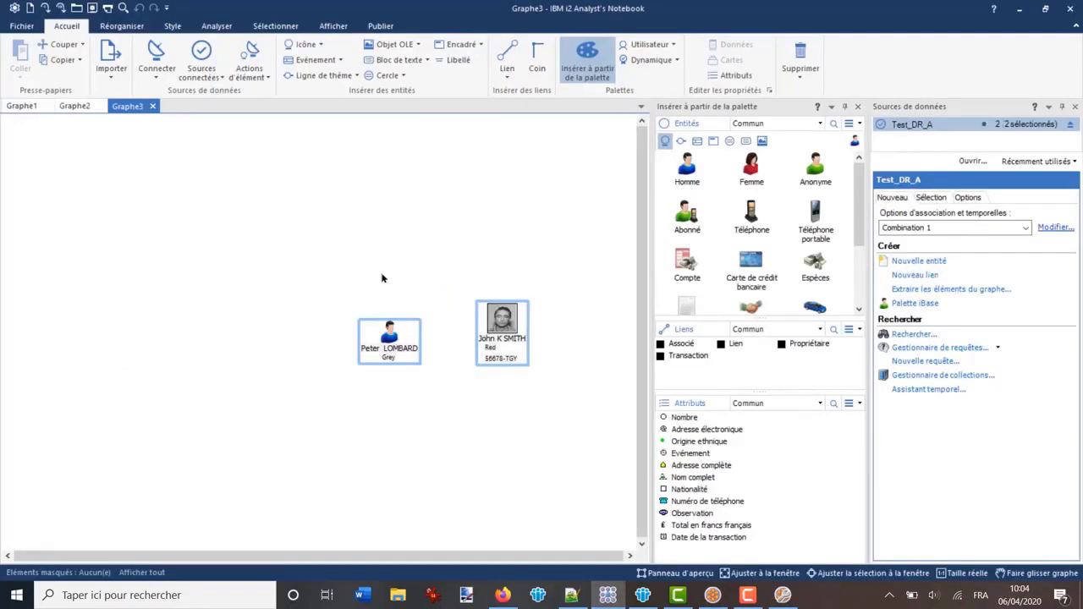
click(386, 338)
double_click(386, 338)
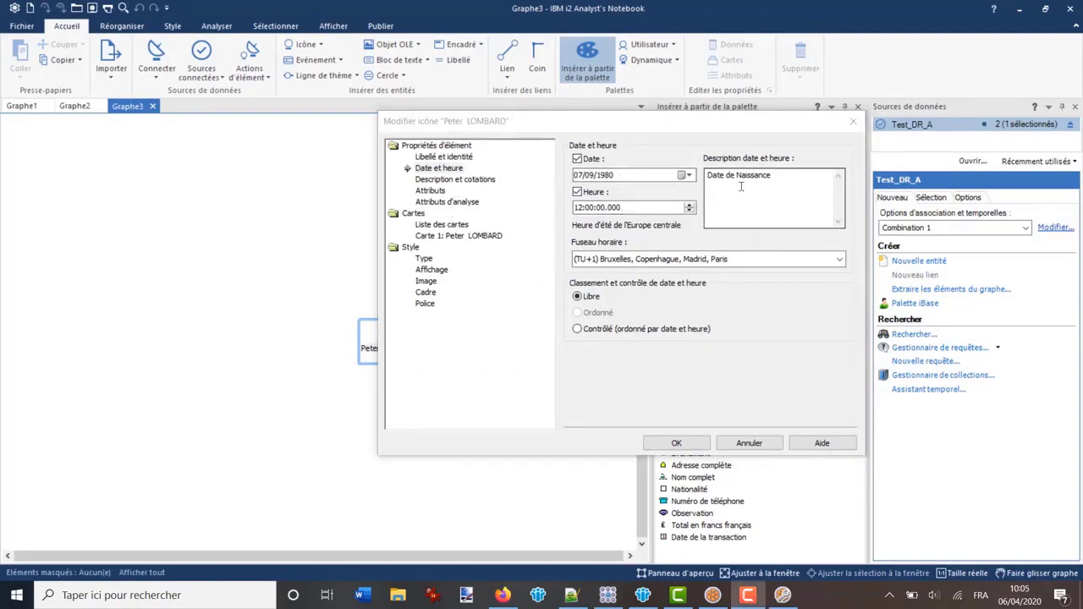
drag(790, 179, 703, 177)
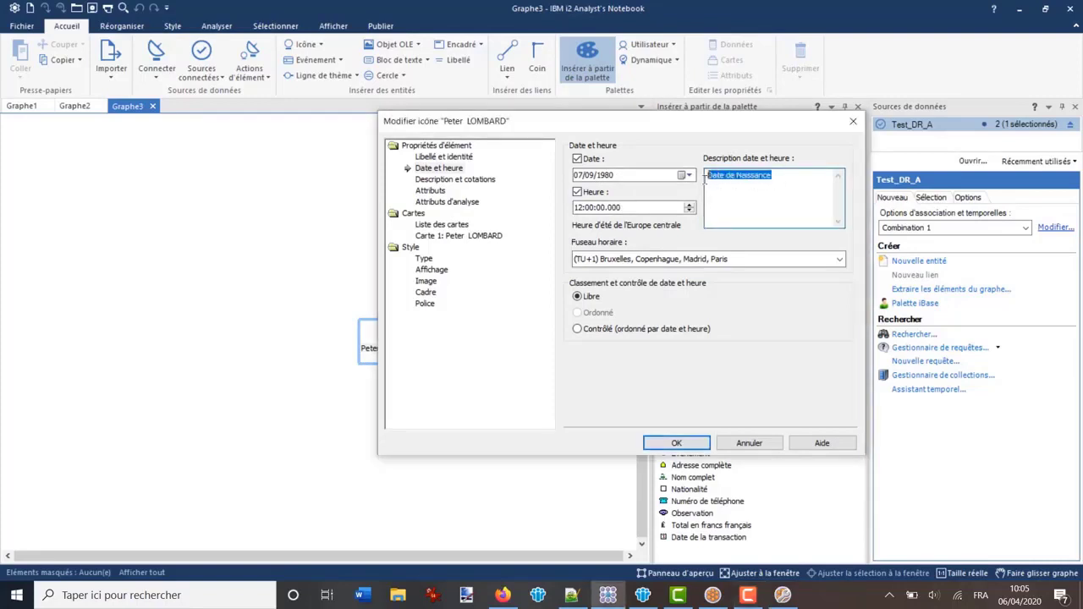
click(784, 220)
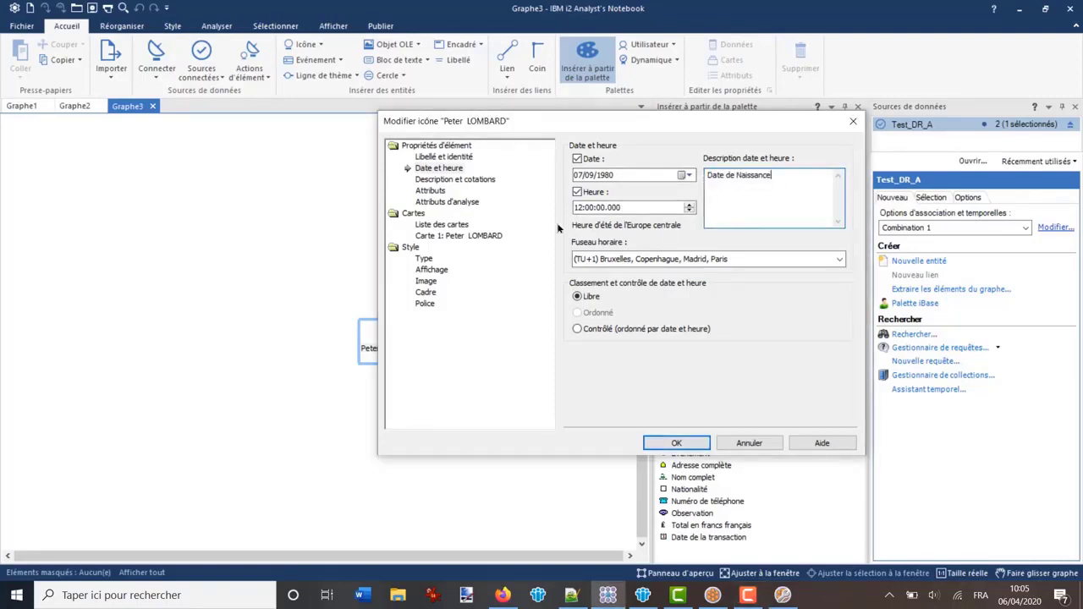
click(436, 180)
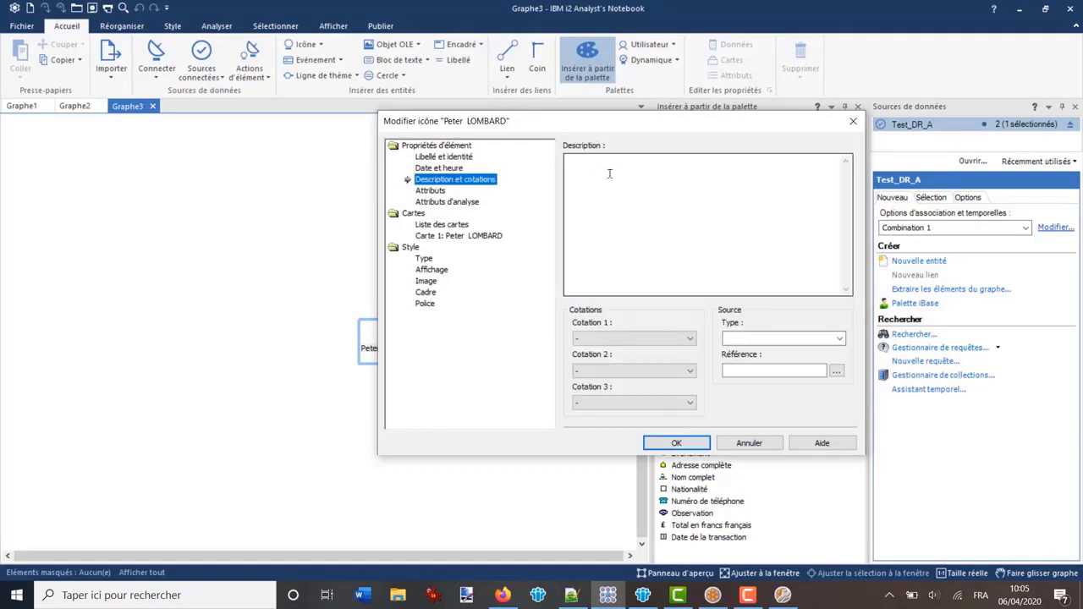
click(649, 176)
click(749, 442)
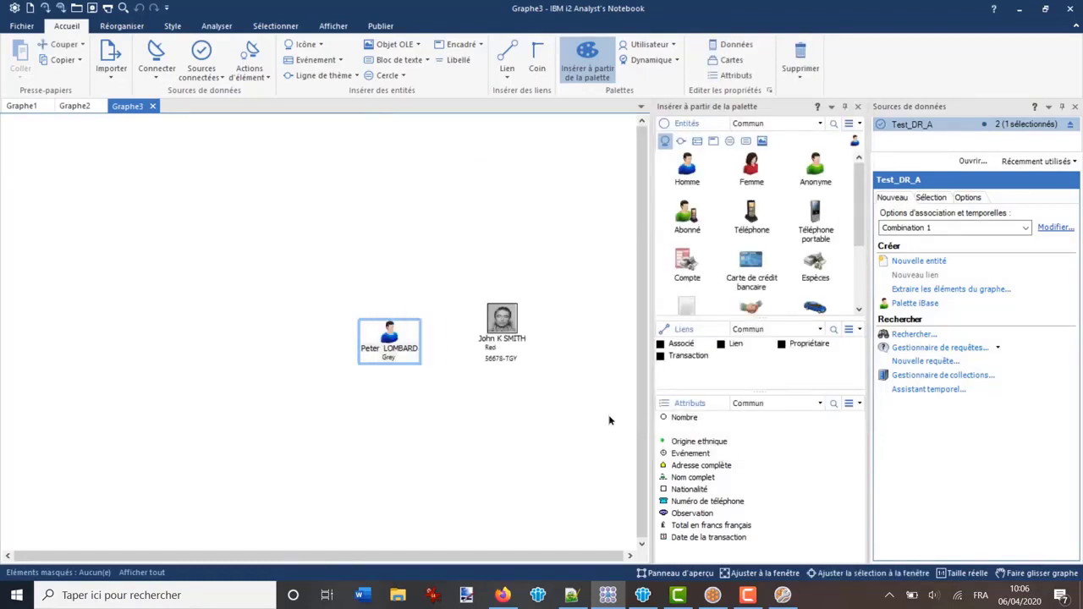
Review the red-haired person's date and time (03/04/1979 12:00:00), cancel, and deselect it
double_click(502, 320)
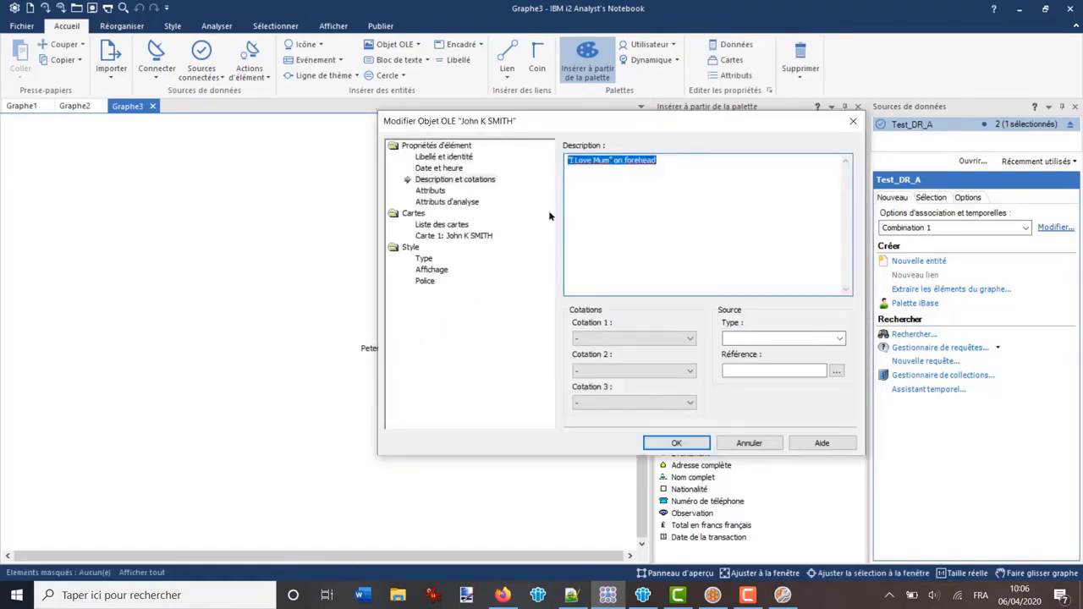
click(613, 212)
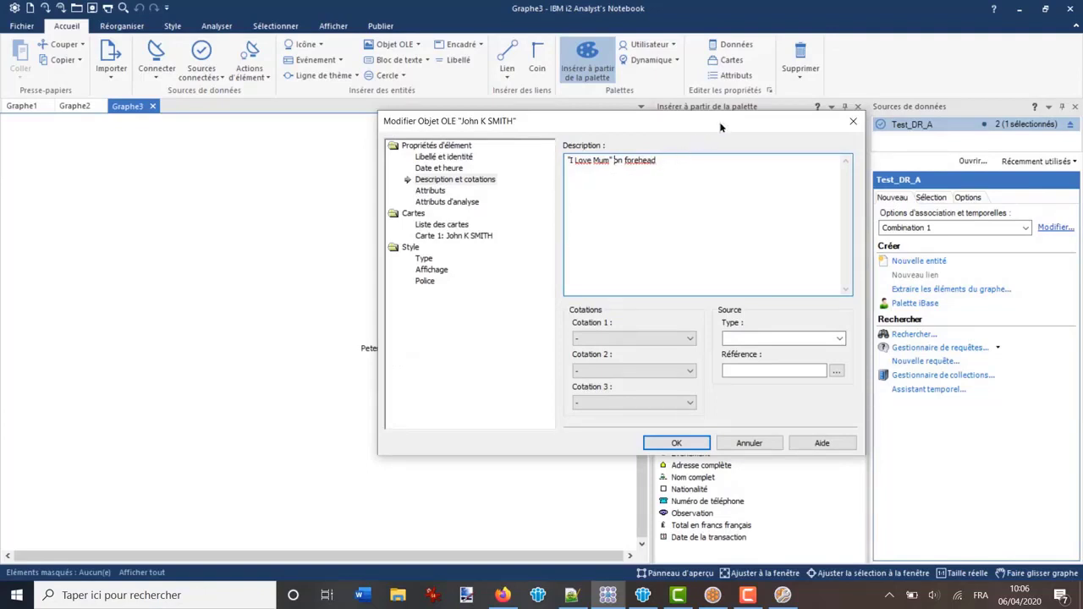
drag(717, 124, 497, 158)
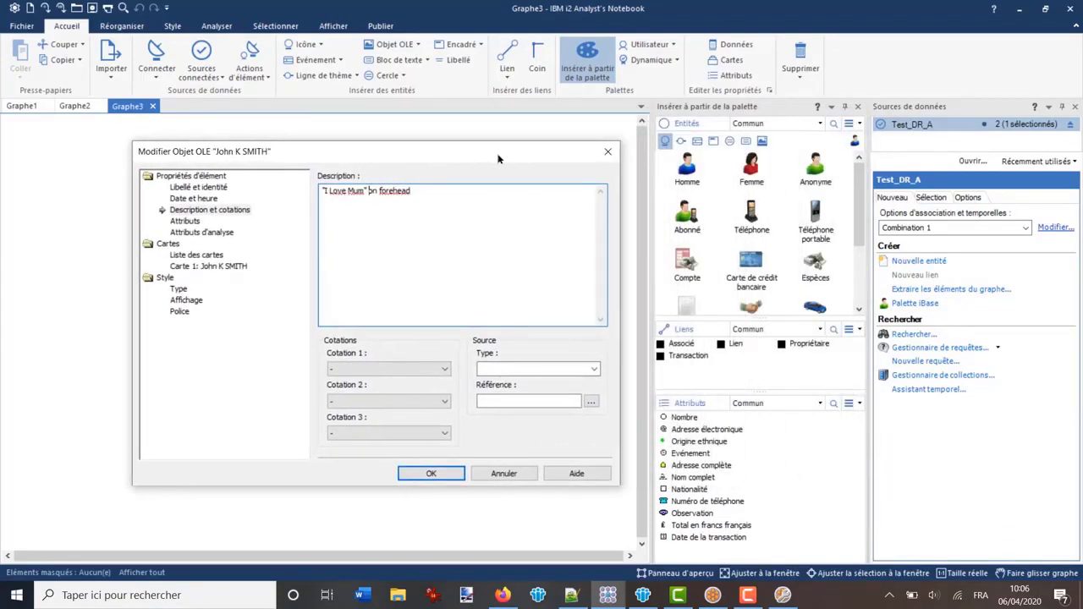
click(179, 198)
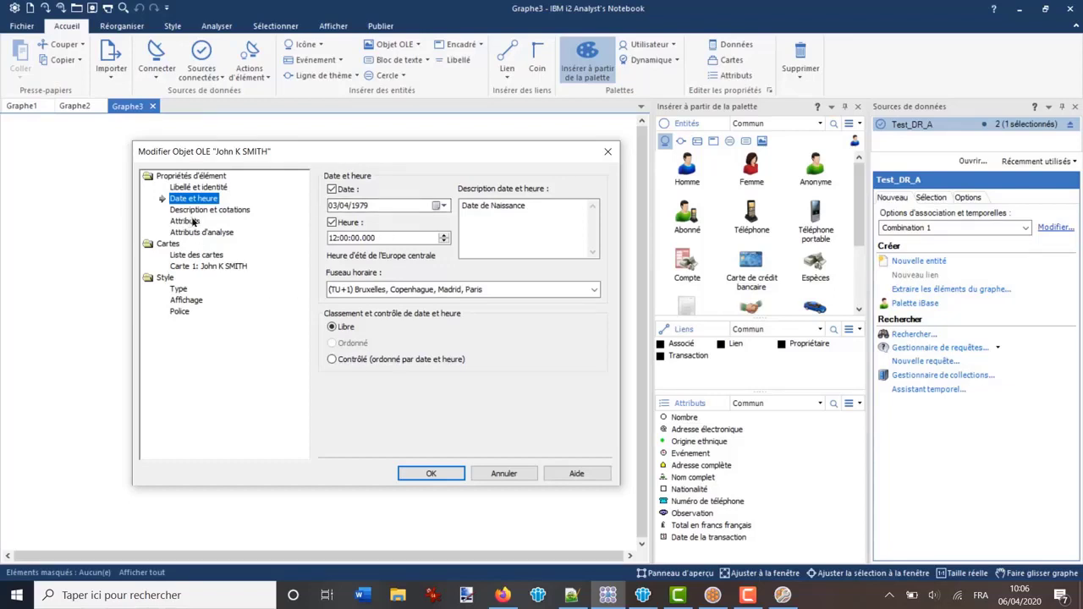
click(503, 474)
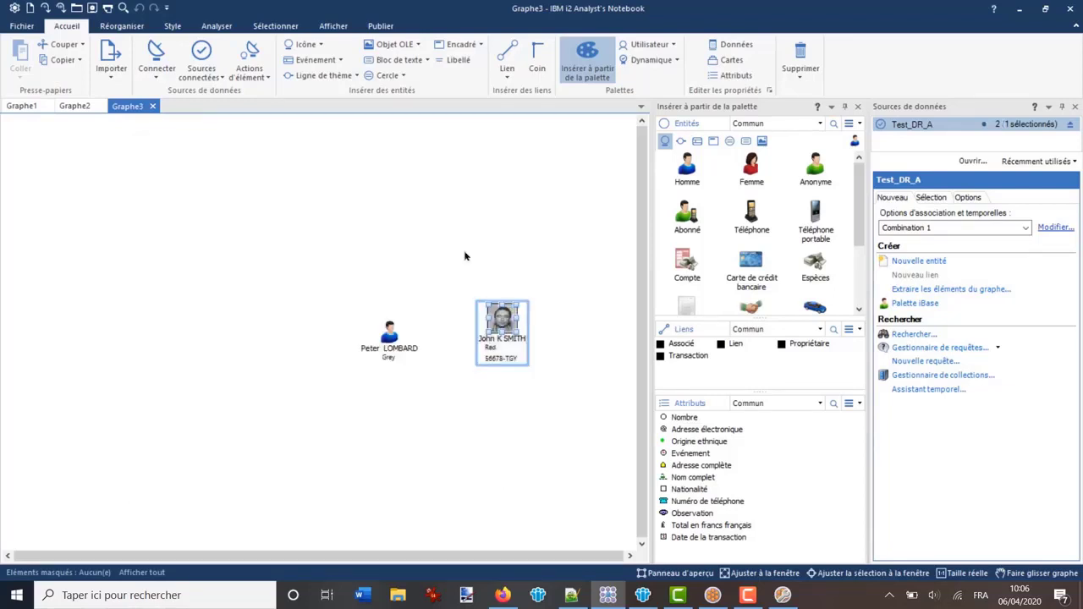
click(475, 251)
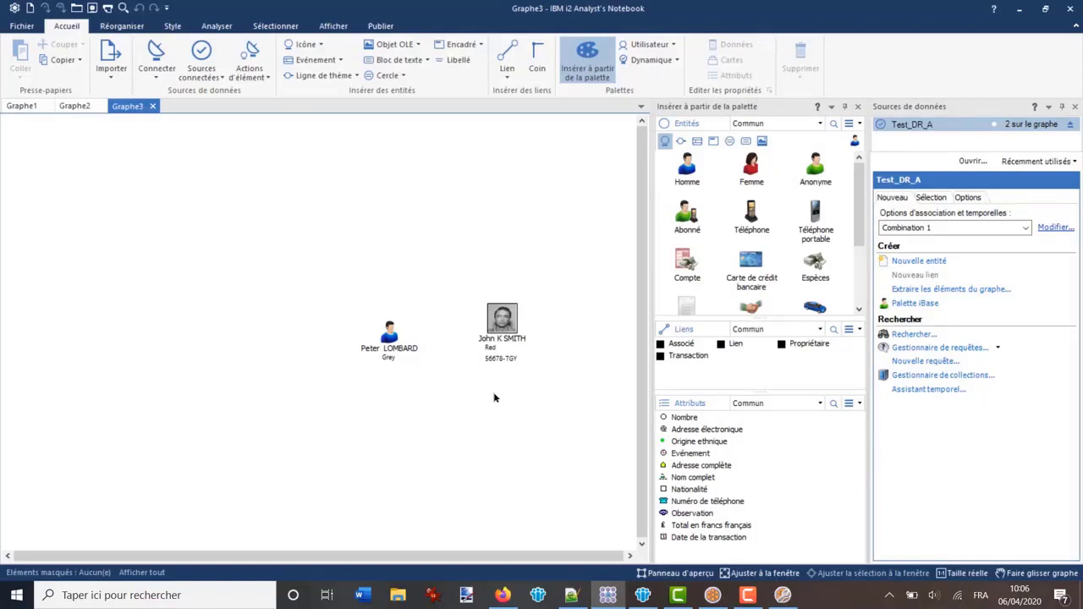
Open the FG1 chart format from the list of all chart formats in iBase
click(712, 595)
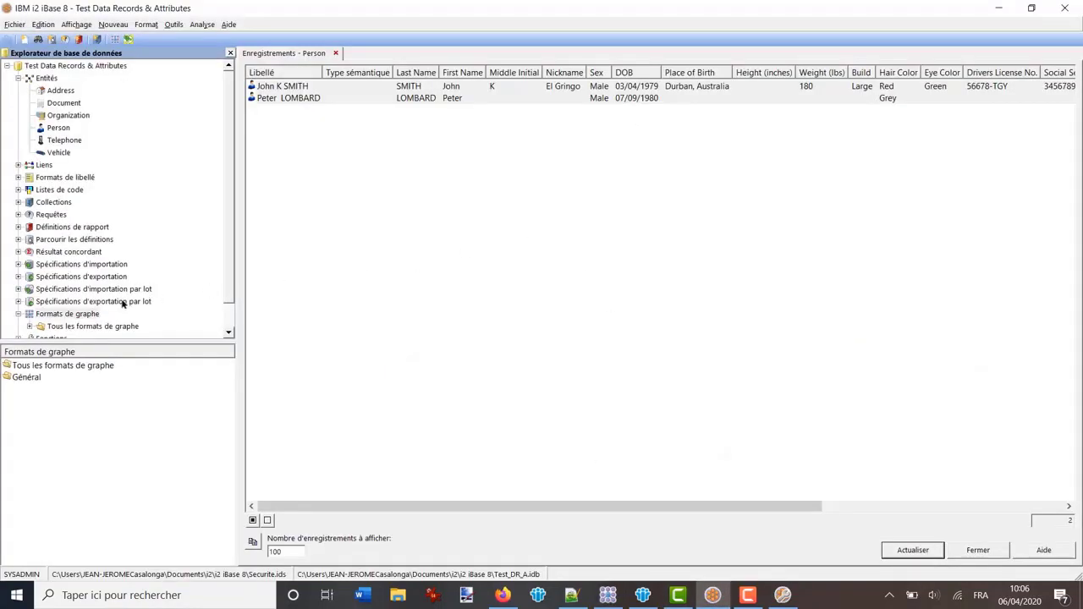
click(65, 315)
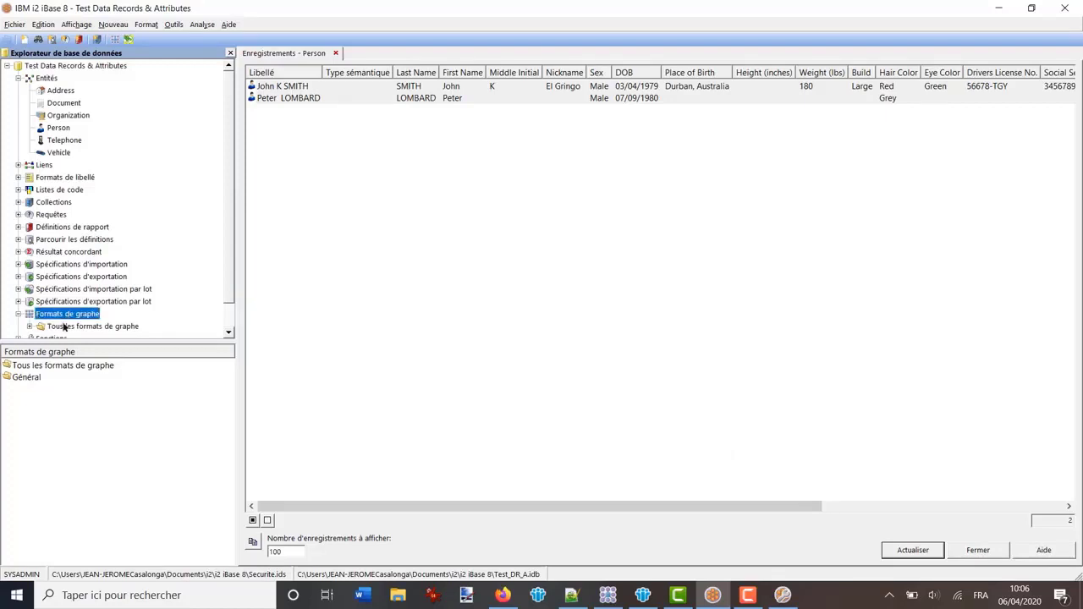
click(65, 327)
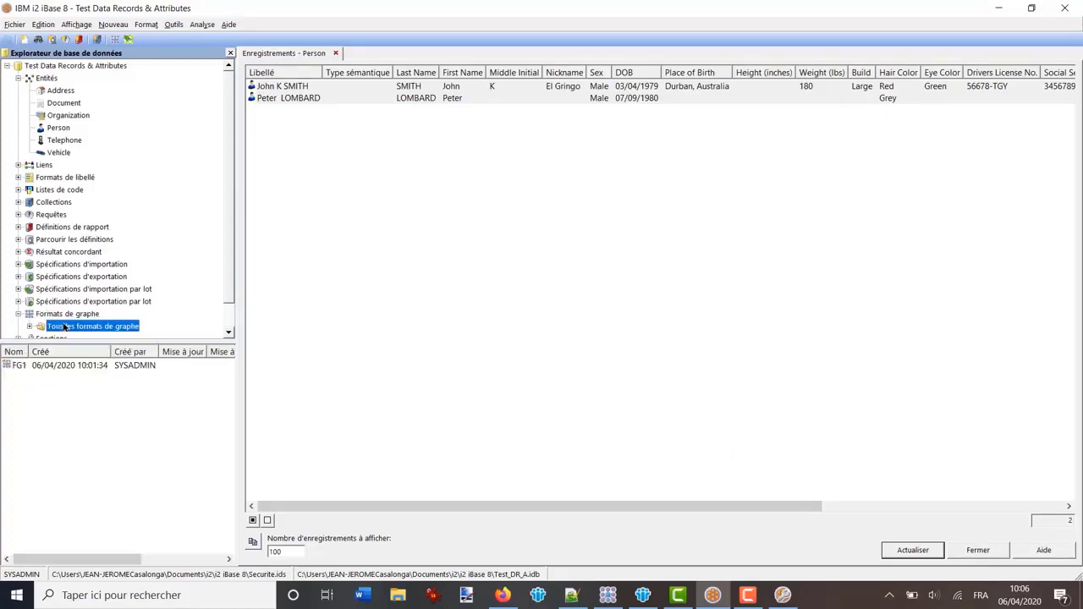
double_click(16, 366)
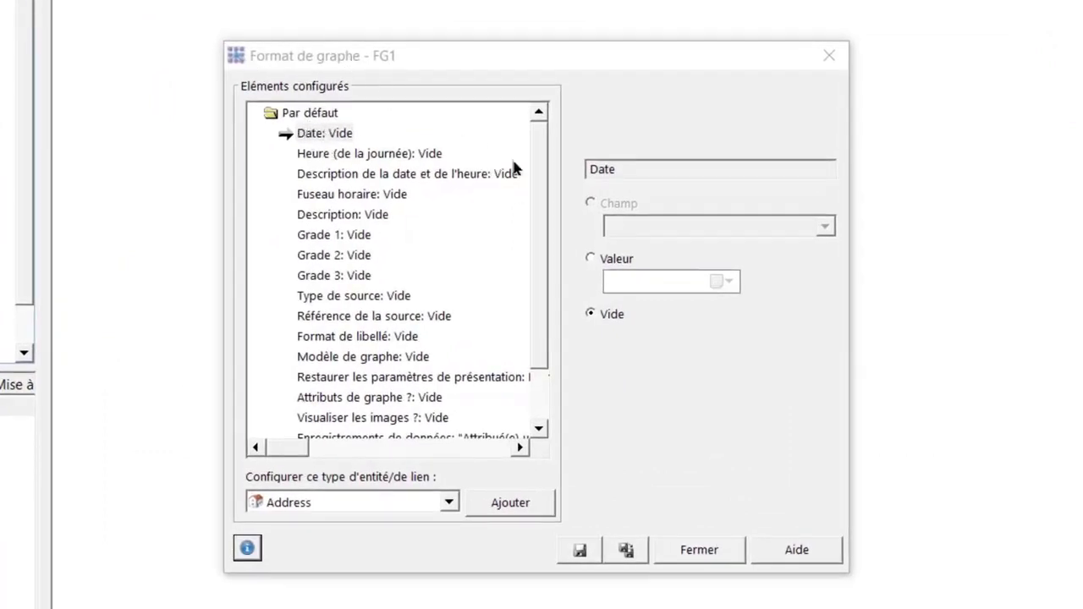
Set FG1's default Enregistrements de données setting to Tout
drag(534, 169, 534, 229)
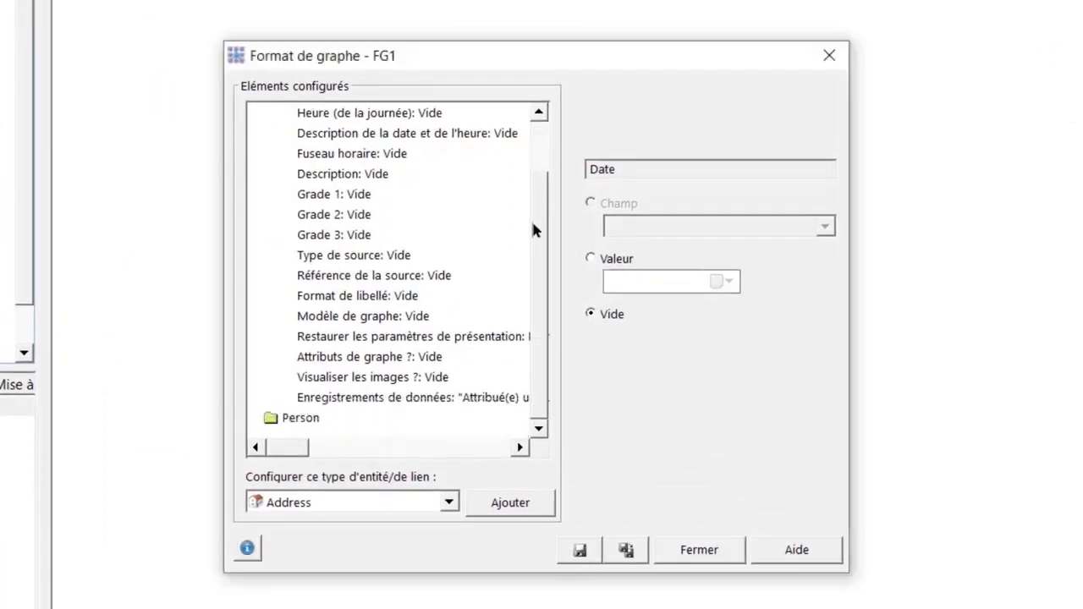
click(351, 402)
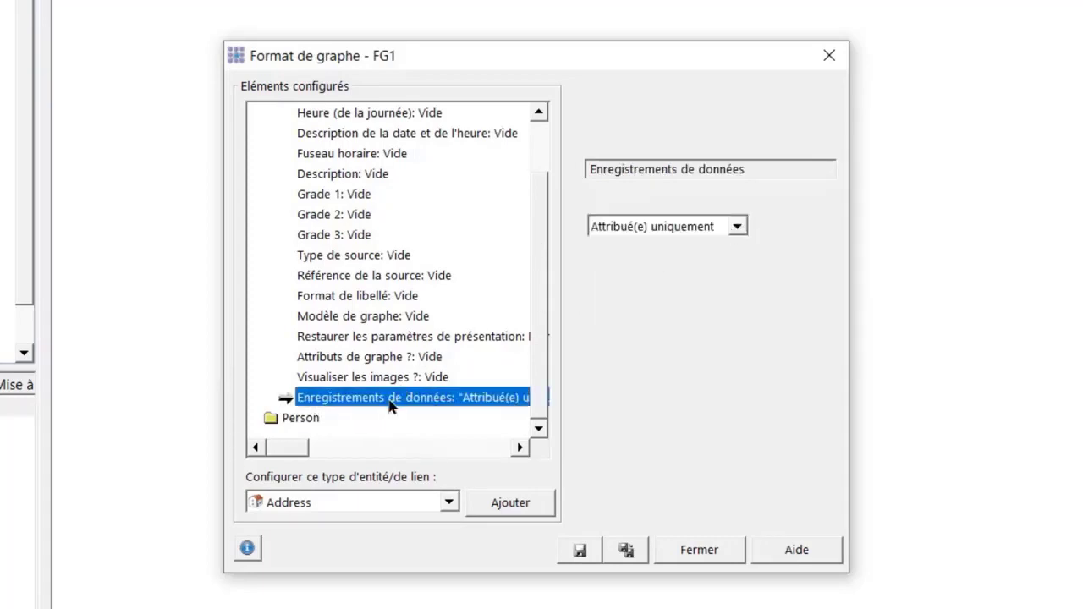
click(734, 227)
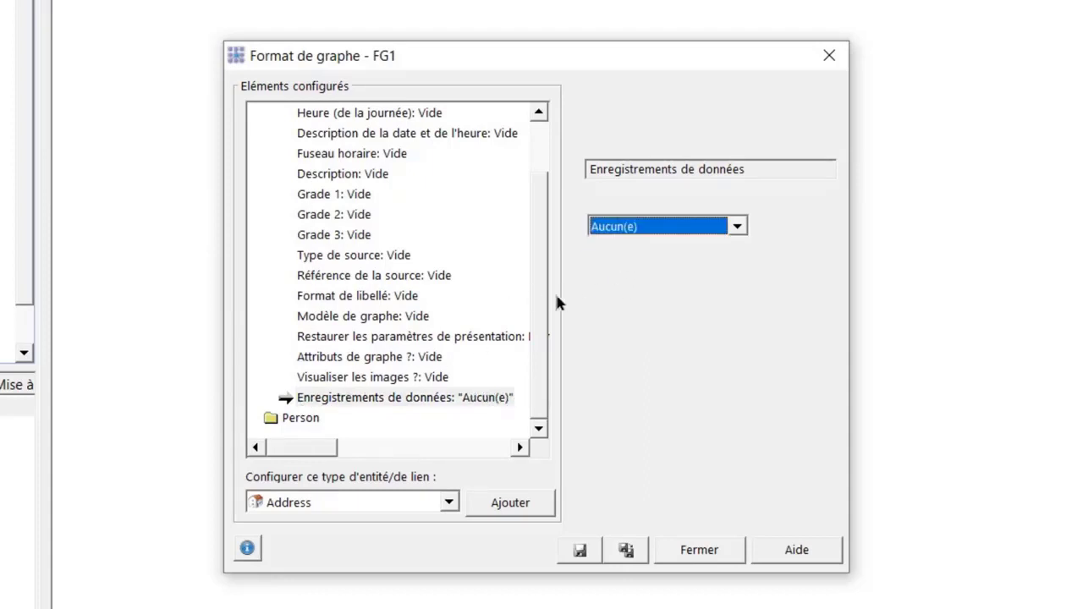
drag(544, 311, 526, 207)
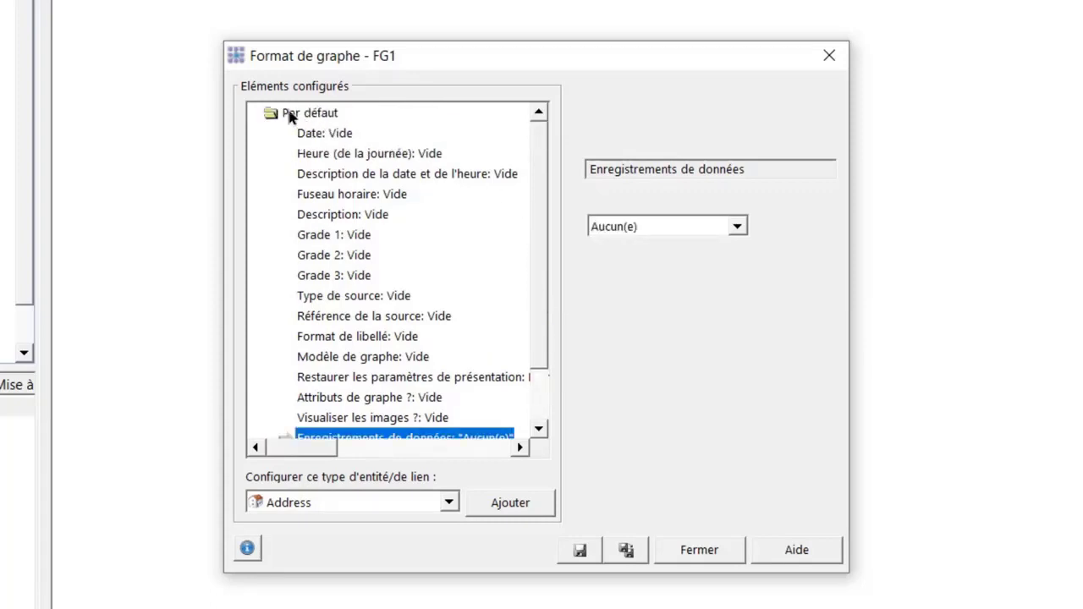
drag(544, 207, 539, 286)
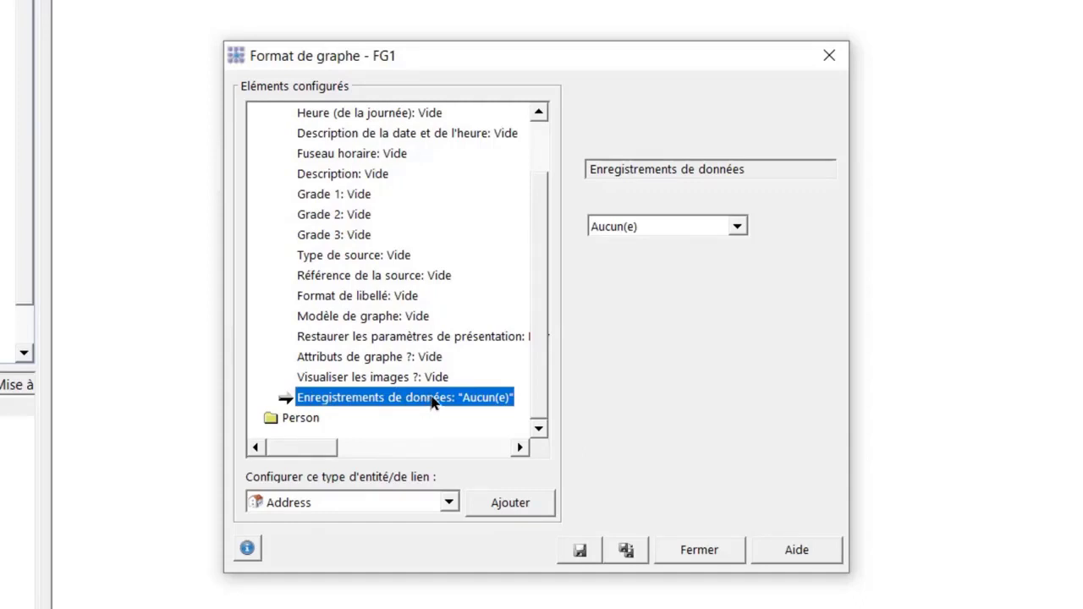
click(738, 226)
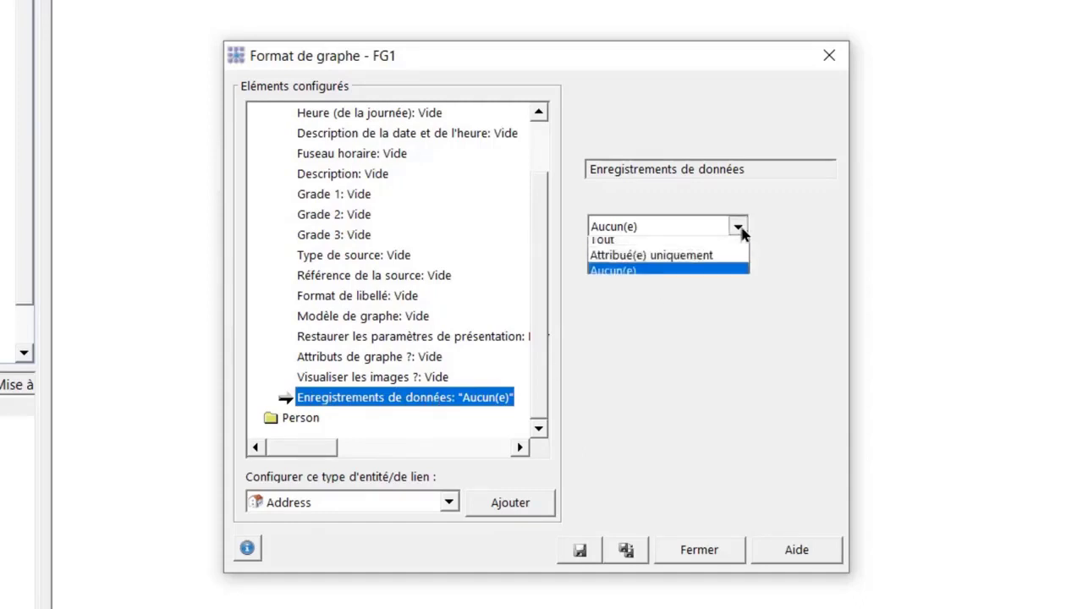
click(613, 247)
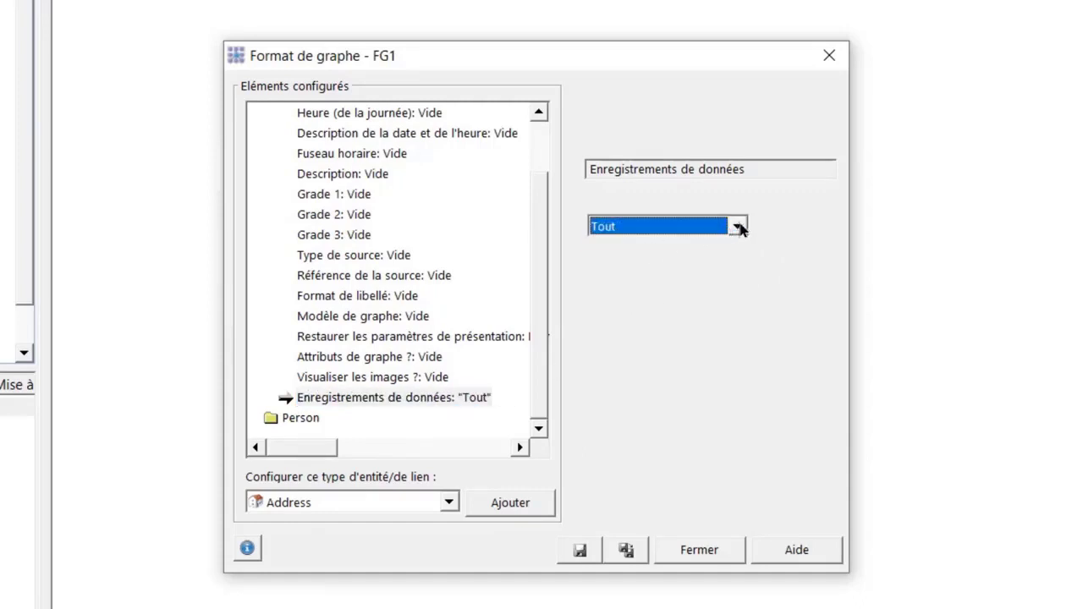
click(737, 226)
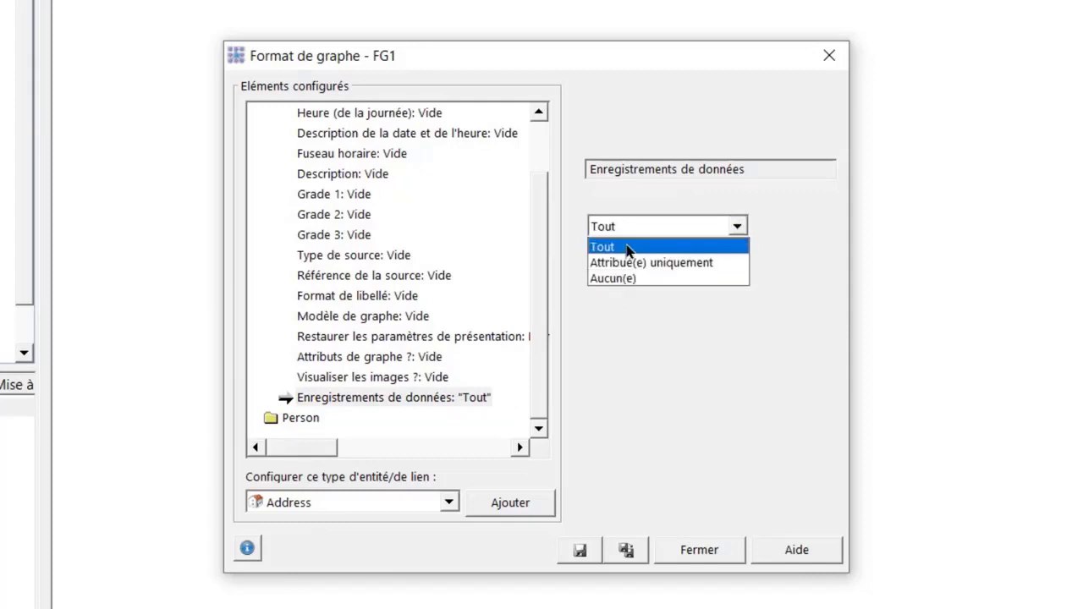
click(627, 248)
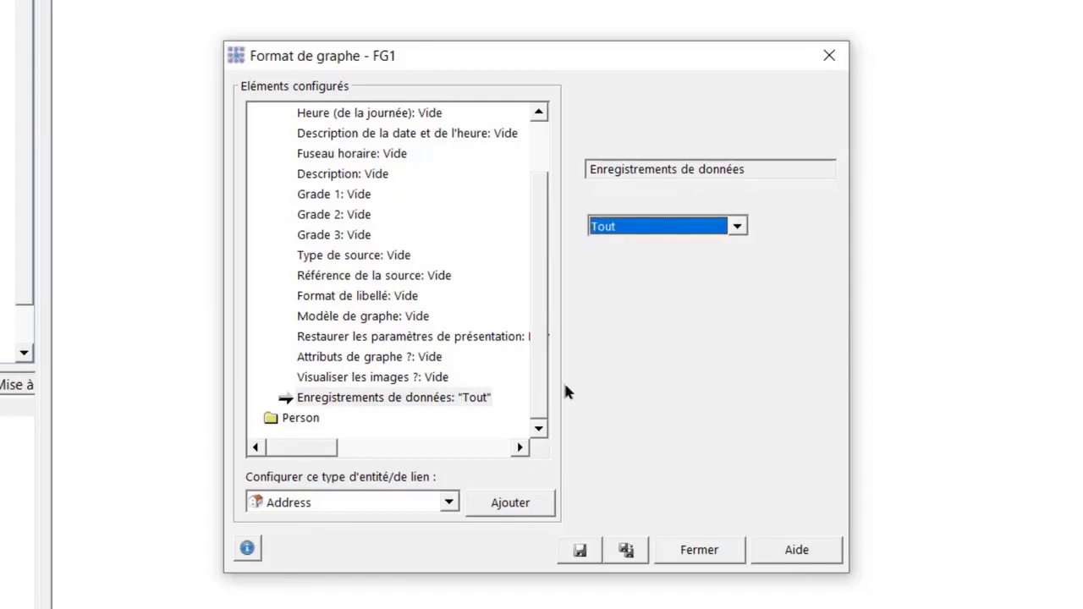
Save the FG1 chart format and bring up the entity types to configure
click(579, 550)
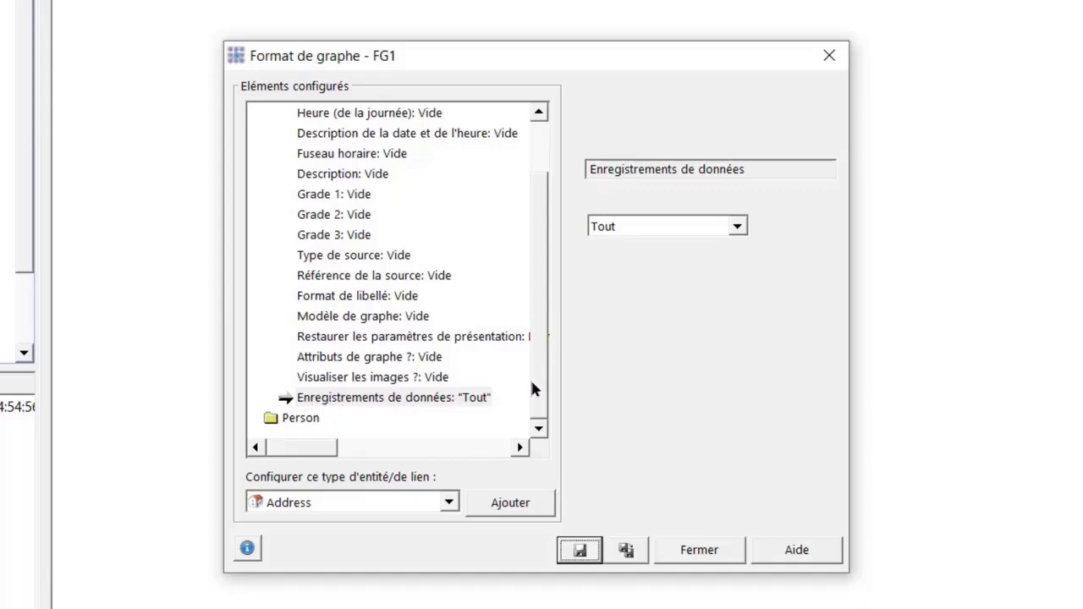
drag(535, 372, 415, 212)
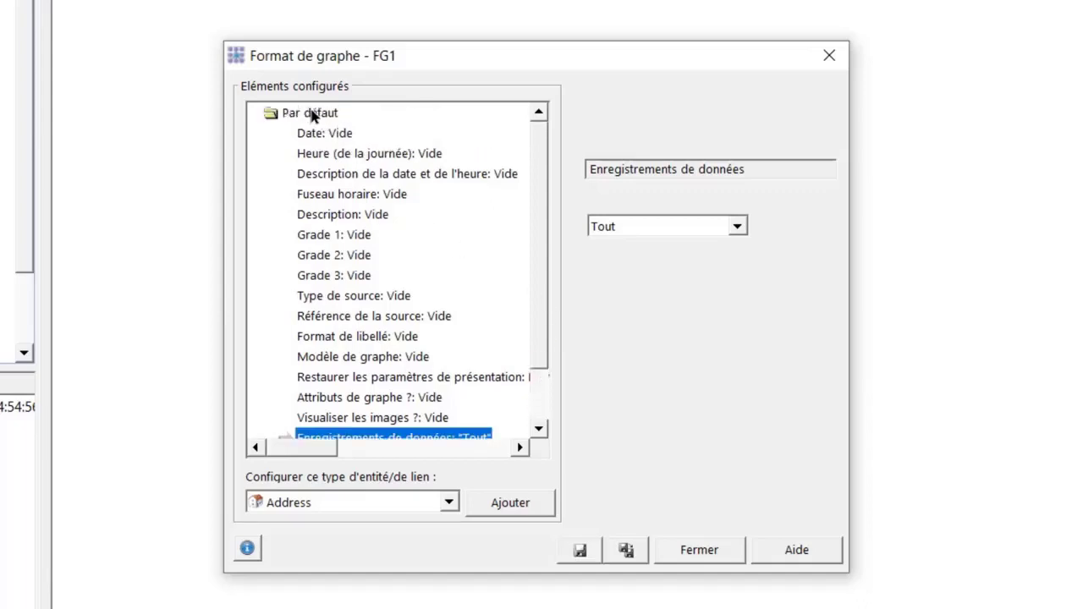
drag(537, 181, 537, 249)
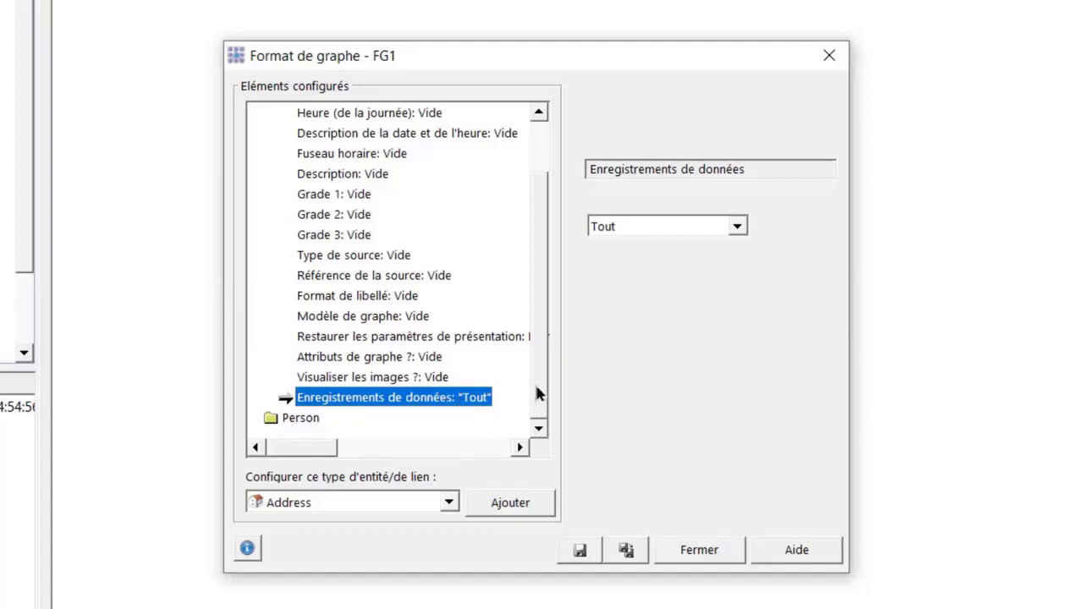
drag(536, 392, 536, 363)
click(448, 503)
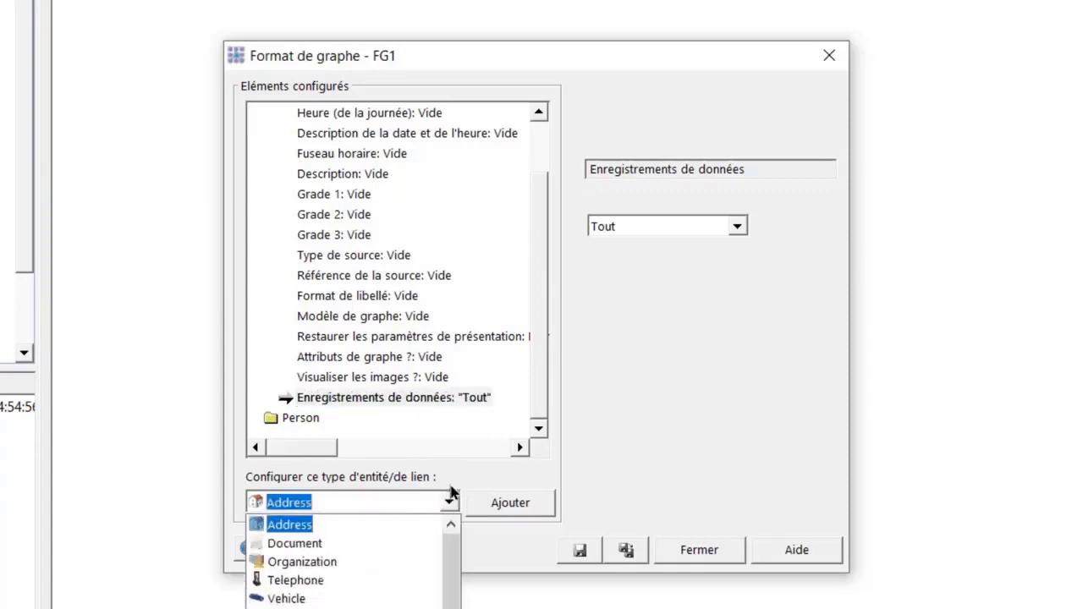
Add Vehicle as a configured entity type in FG1 and collapse the Person section
click(285, 598)
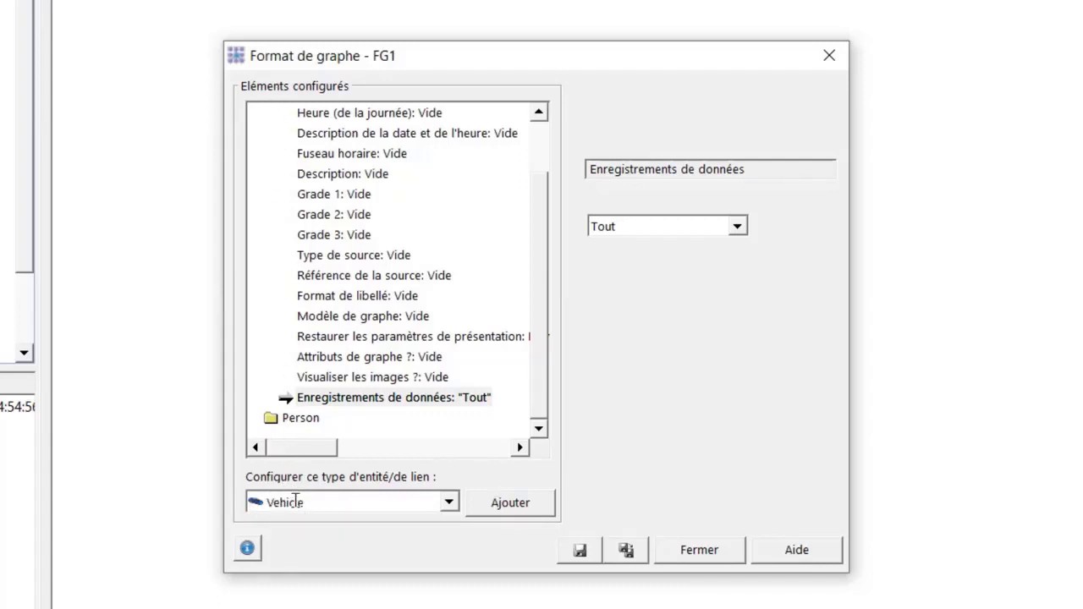
click(503, 508)
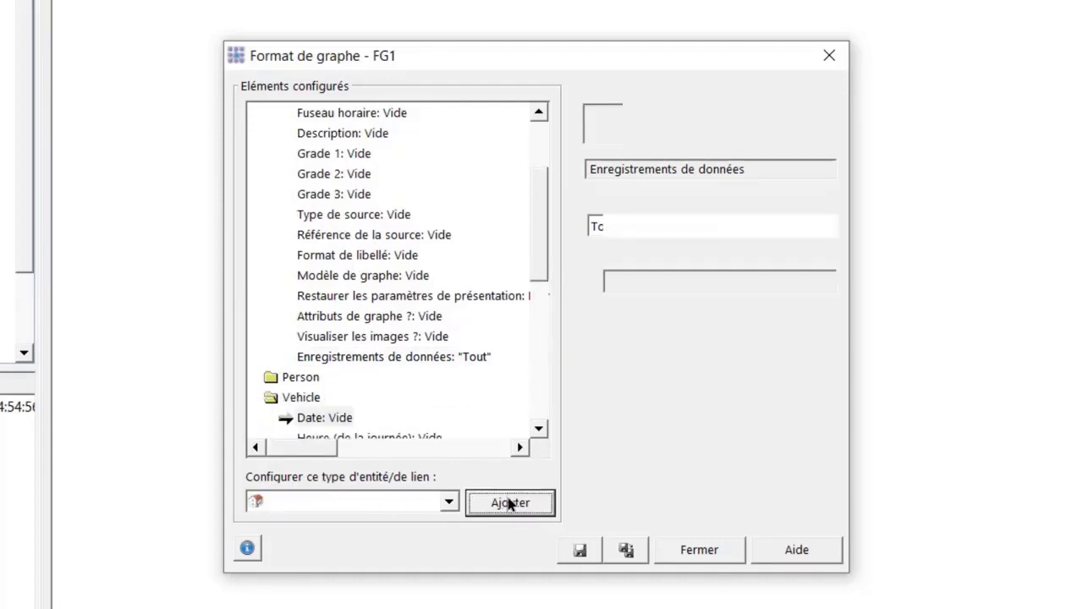
drag(540, 263, 537, 331)
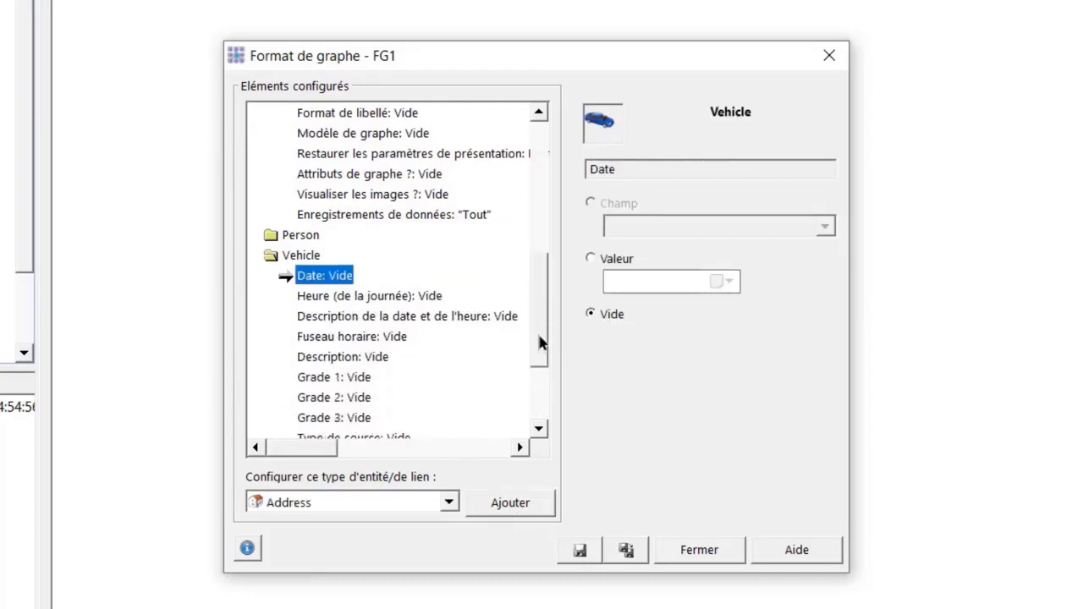
click(300, 237)
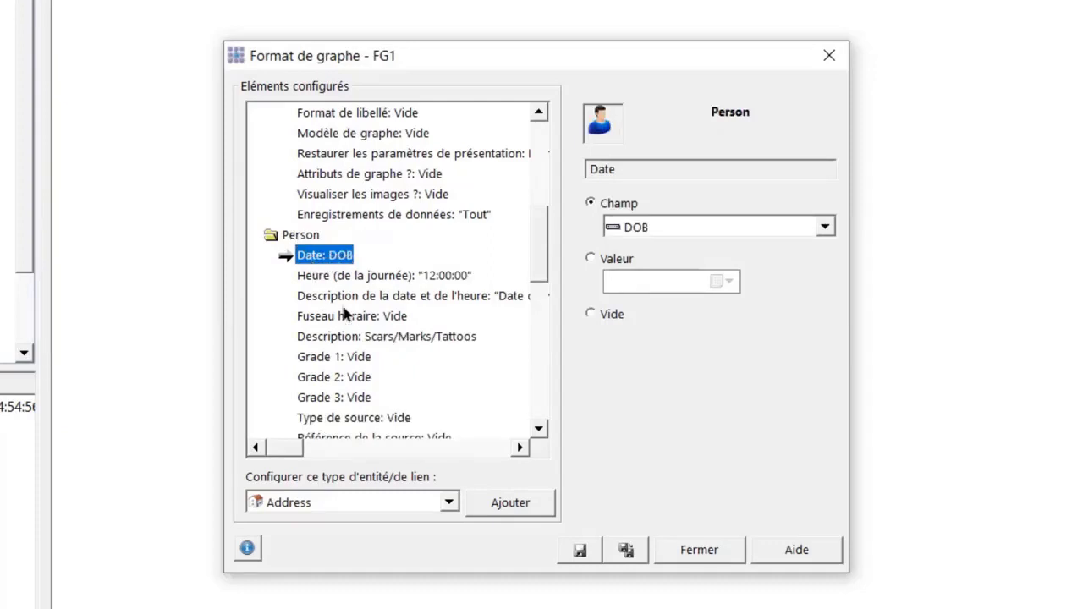
click(289, 236)
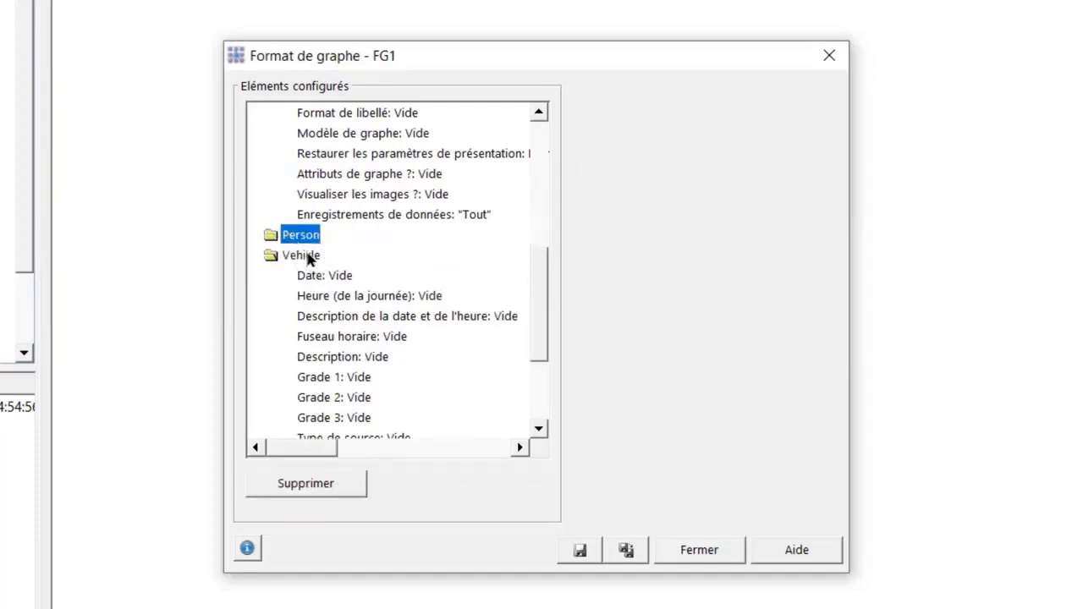
drag(538, 267, 533, 340)
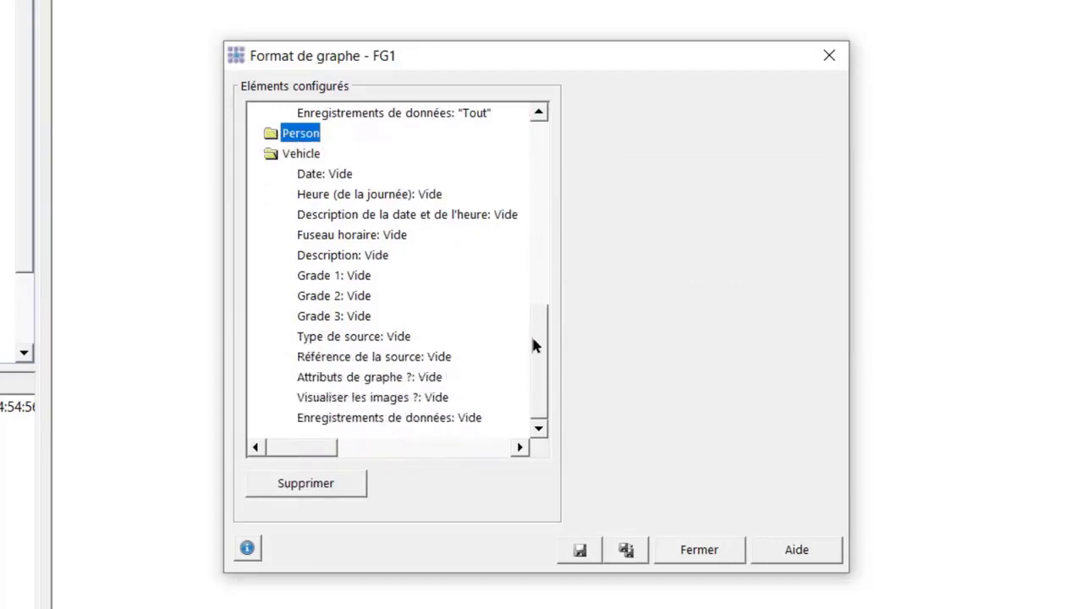
Set Vehicle's Enregistrements de données item in FG1 to Aucun(e)
click(330, 419)
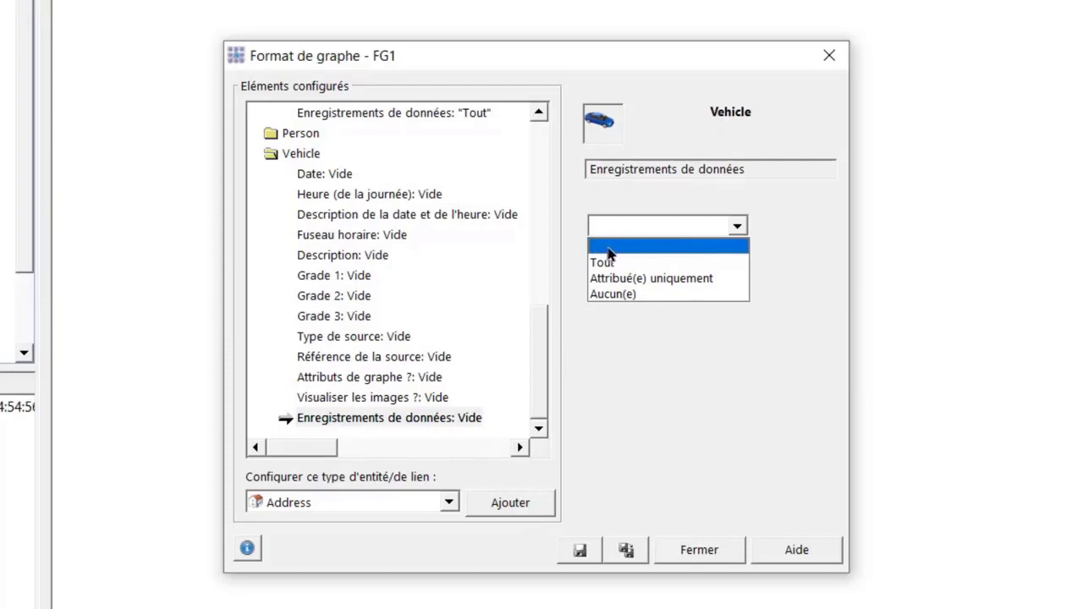
click(533, 381)
drag(541, 295, 544, 129)
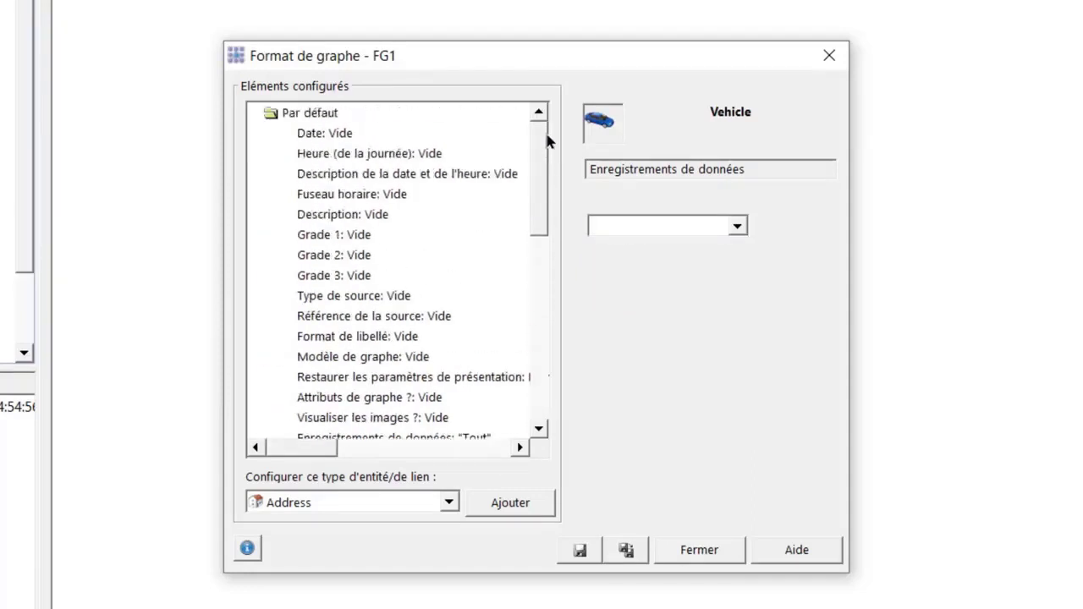
drag(534, 206, 546, 284)
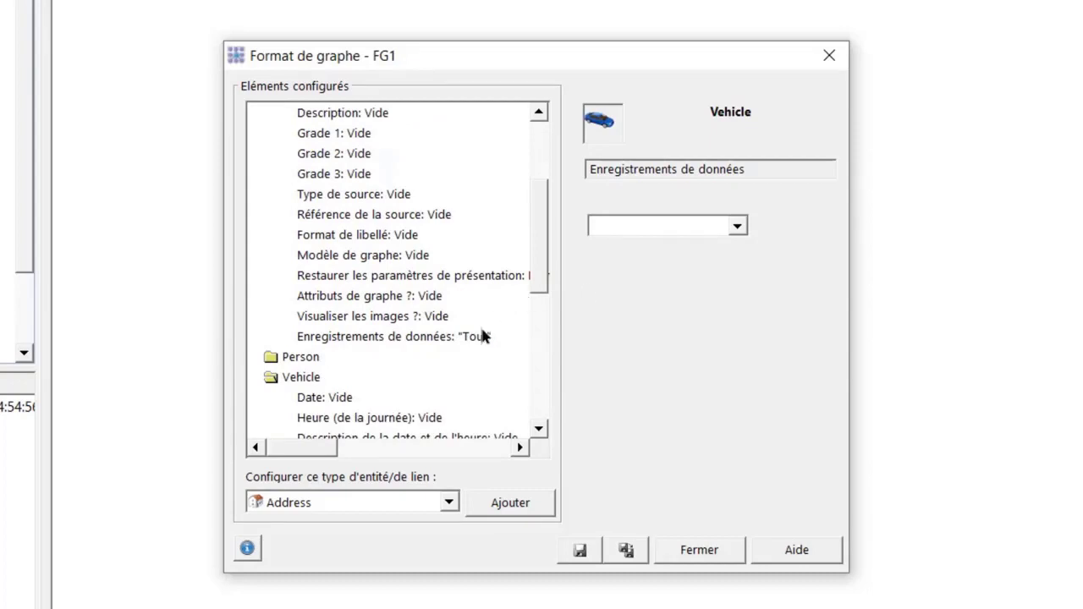
drag(536, 232, 534, 398)
click(659, 225)
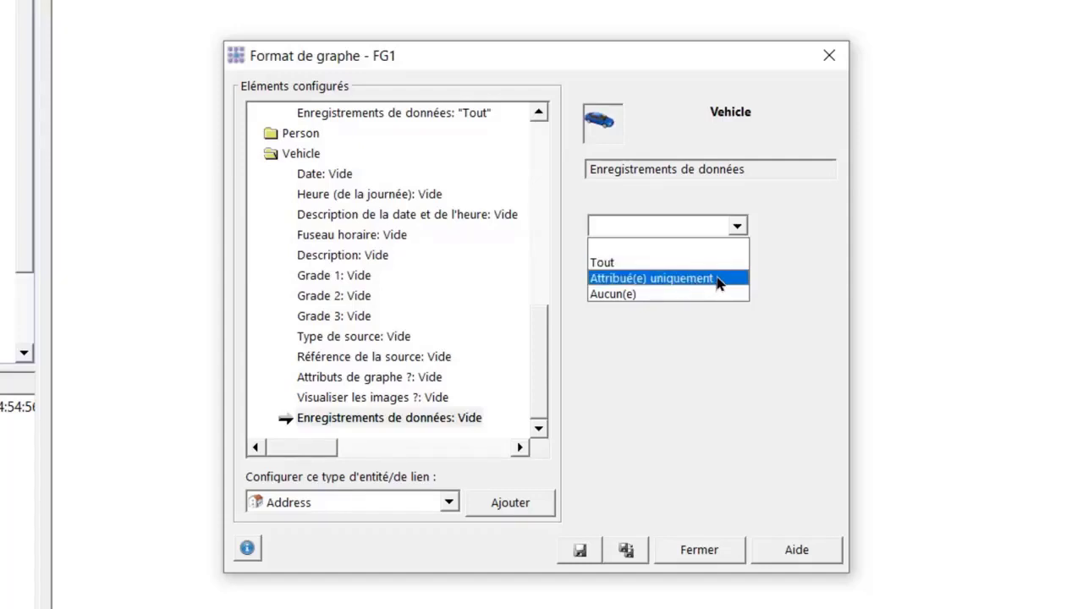
click(613, 293)
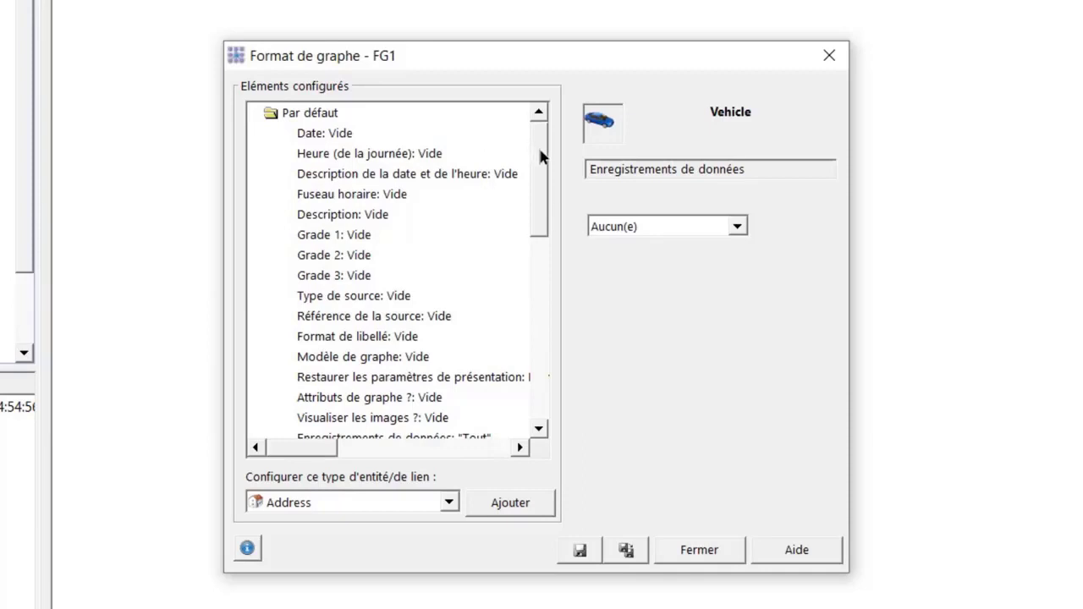
Confirm Vehicle reads Aucun(e), then save and close the FG1 format
drag(538, 145, 549, 241)
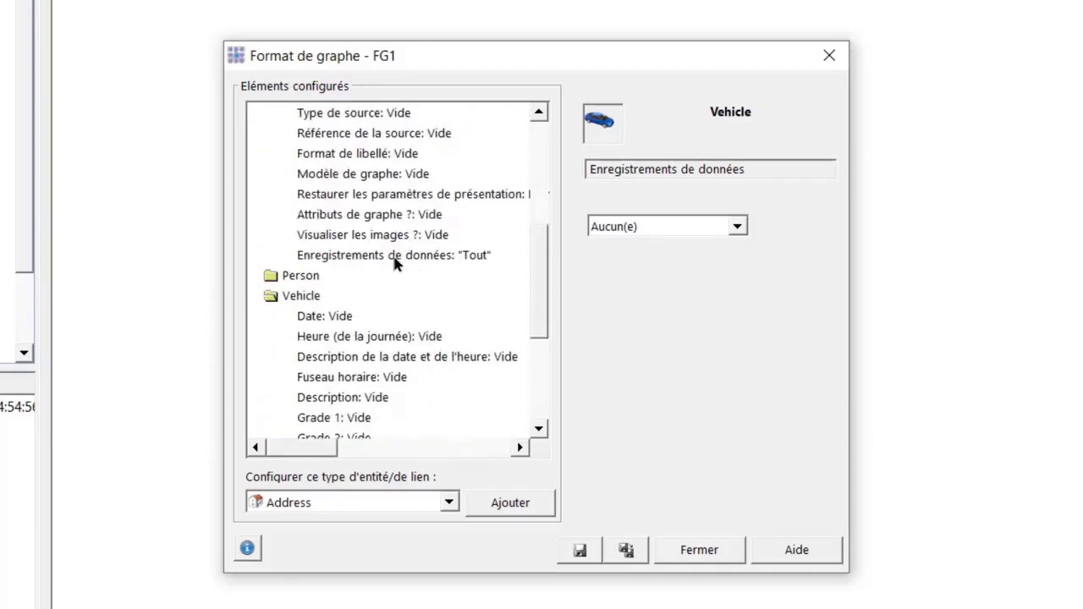
drag(539, 254, 526, 332)
click(321, 419)
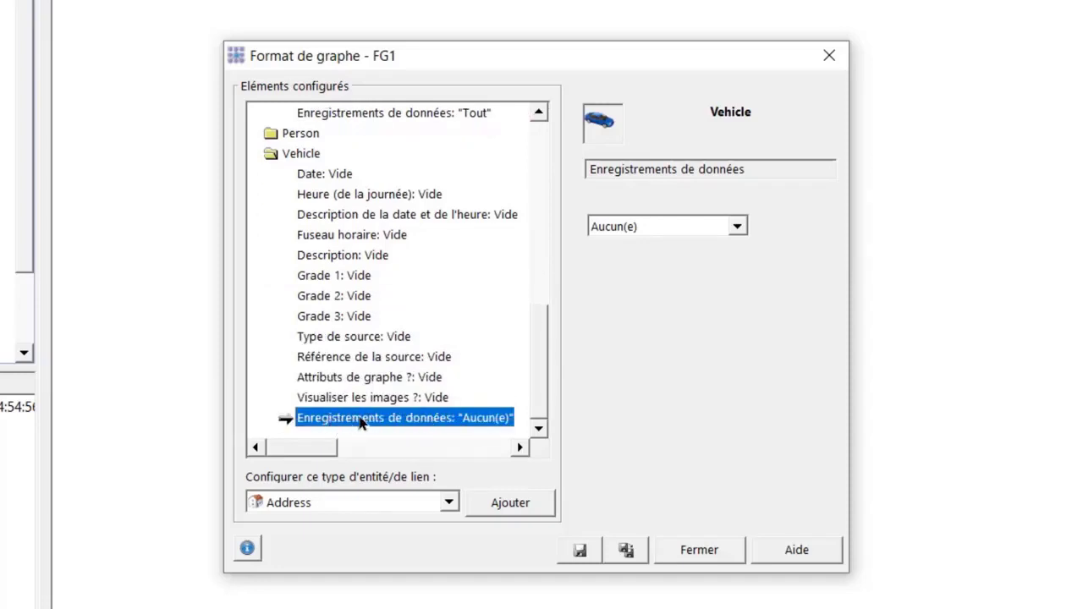
click(580, 552)
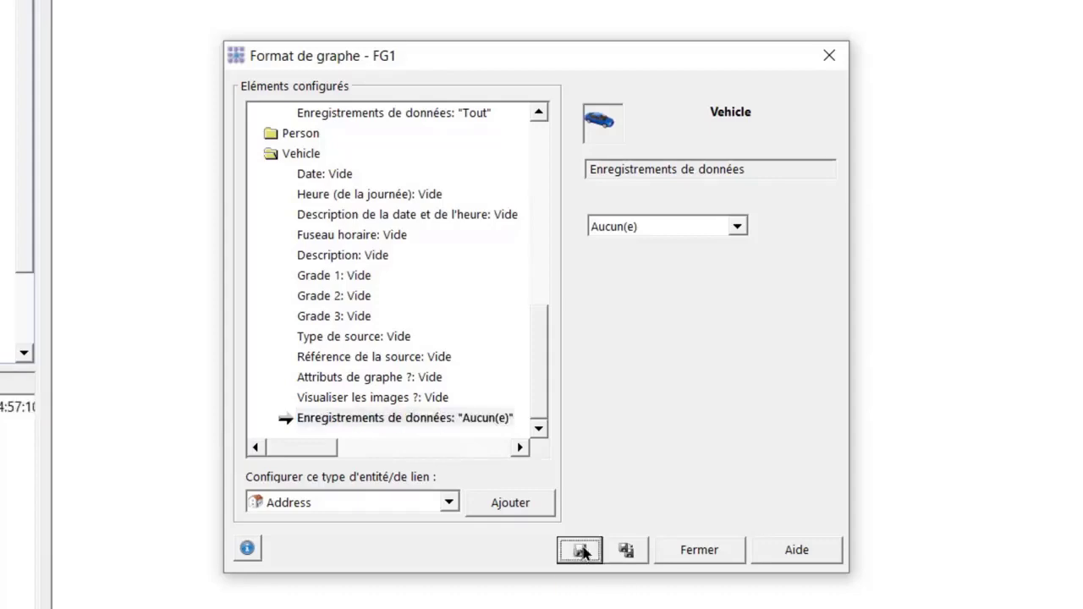
click(701, 550)
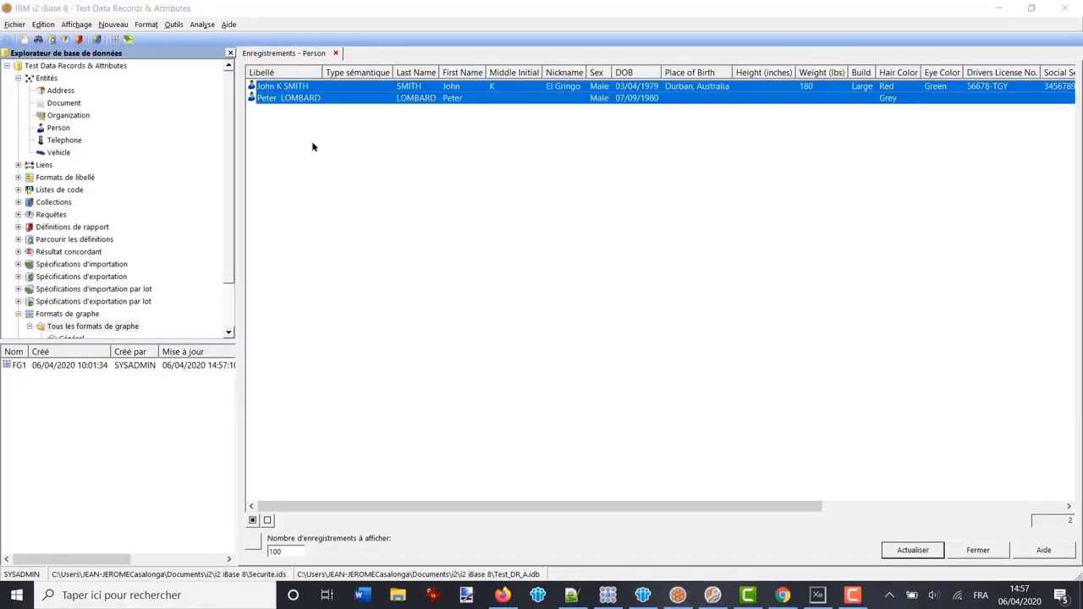
Send both Person records to a new chart, Graphe4, and view it in Analyst's Notebook
click(252, 520)
right_click(283, 89)
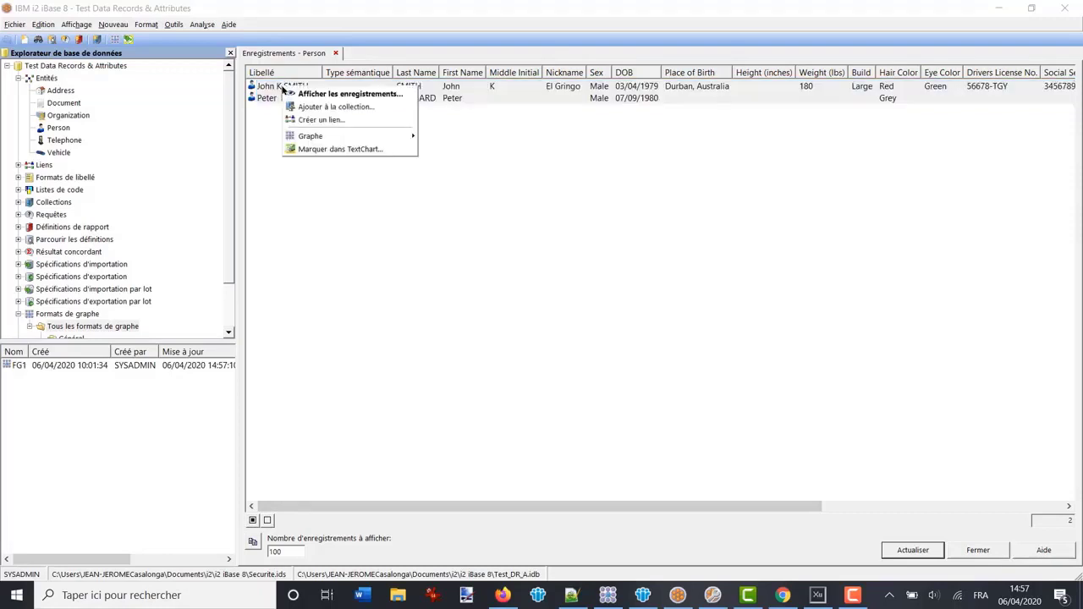
mouse_move(320, 138)
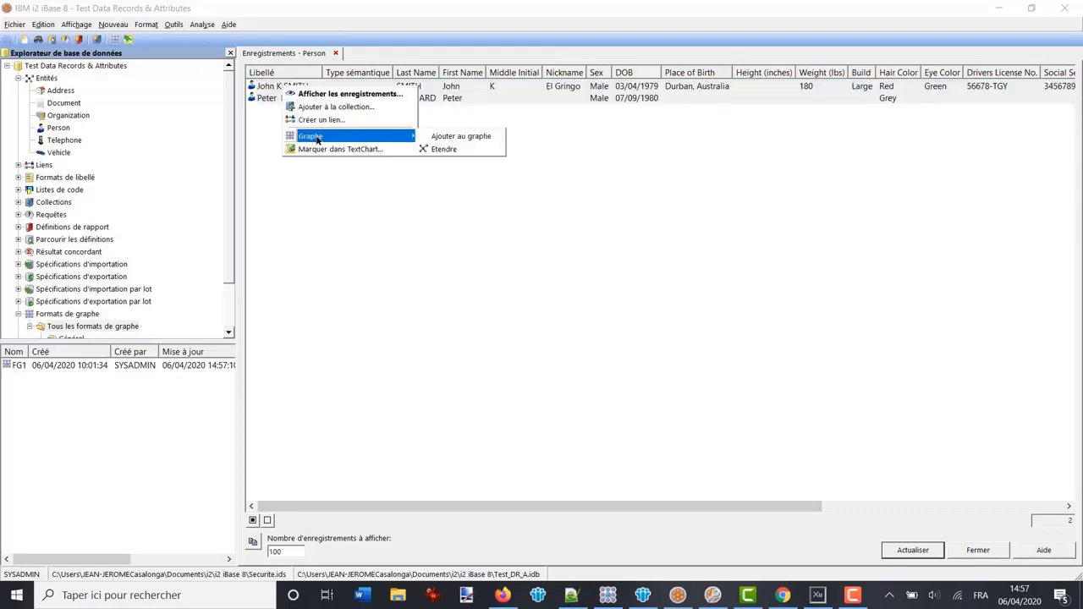
click(451, 137)
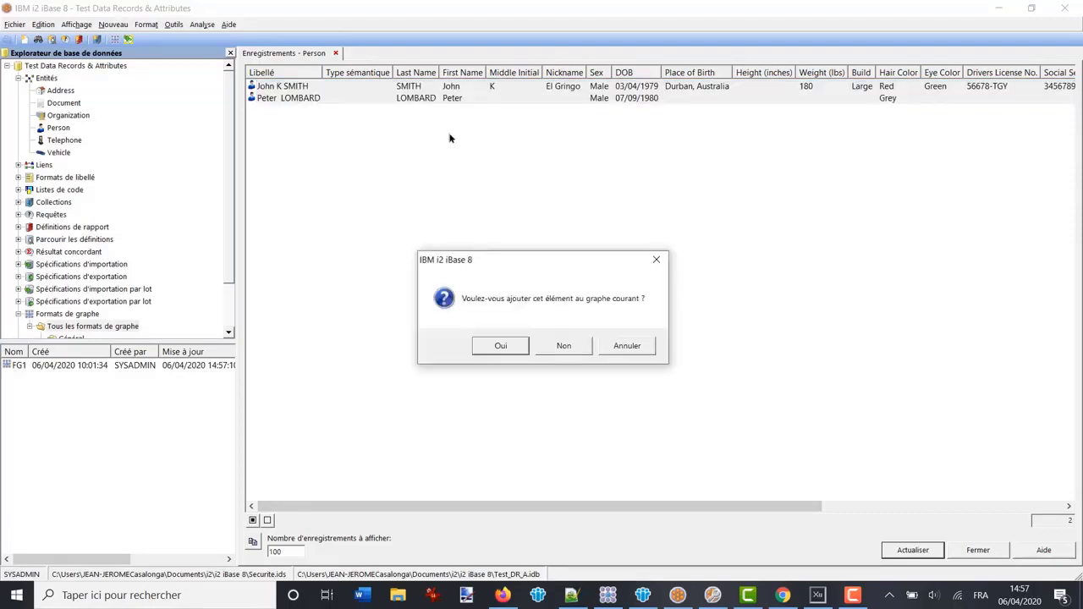
click(563, 346)
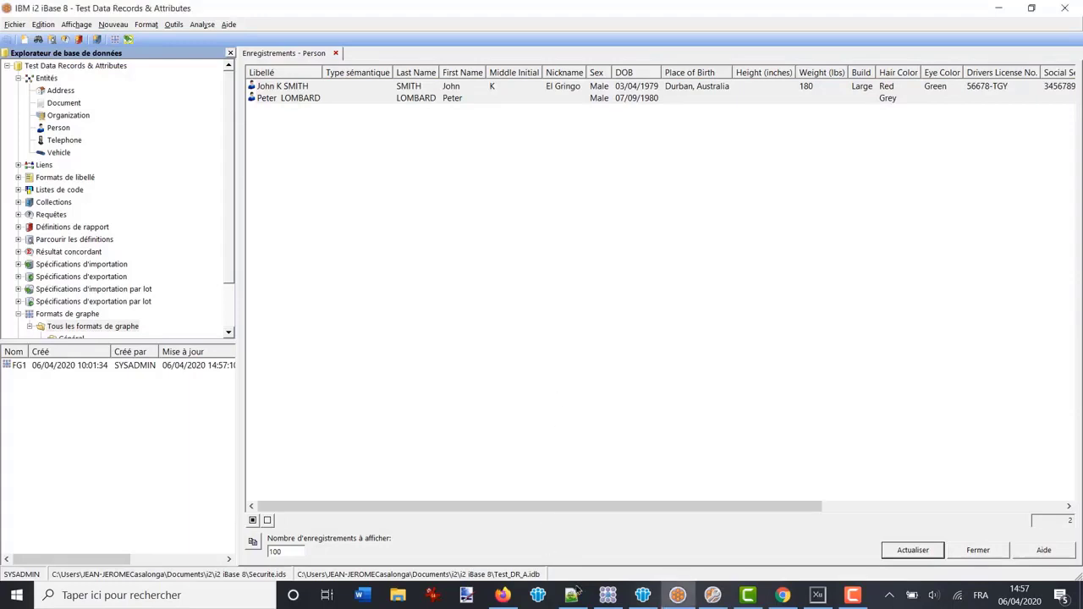
click(607, 595)
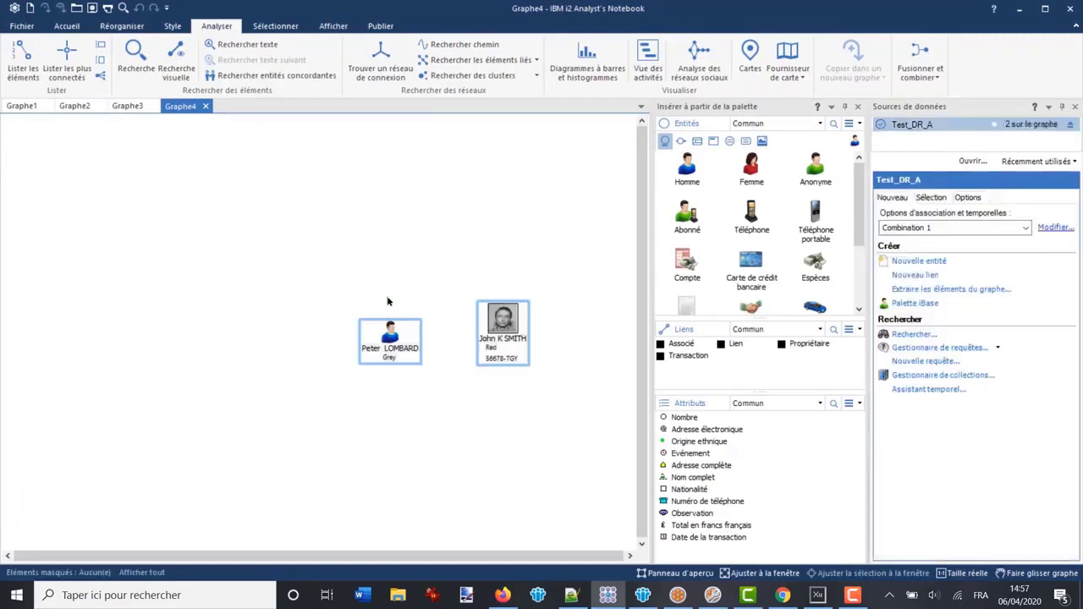
Inspect the person-icon item's copied Test_DR_A record, date/time and attributes, then cancel
click(385, 332)
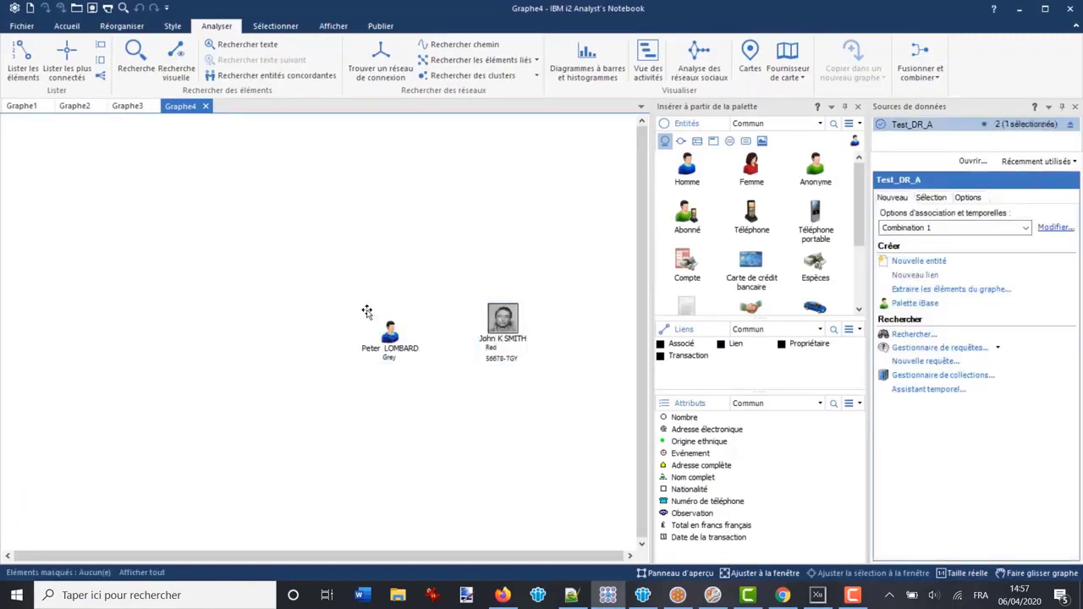
double_click(364, 312)
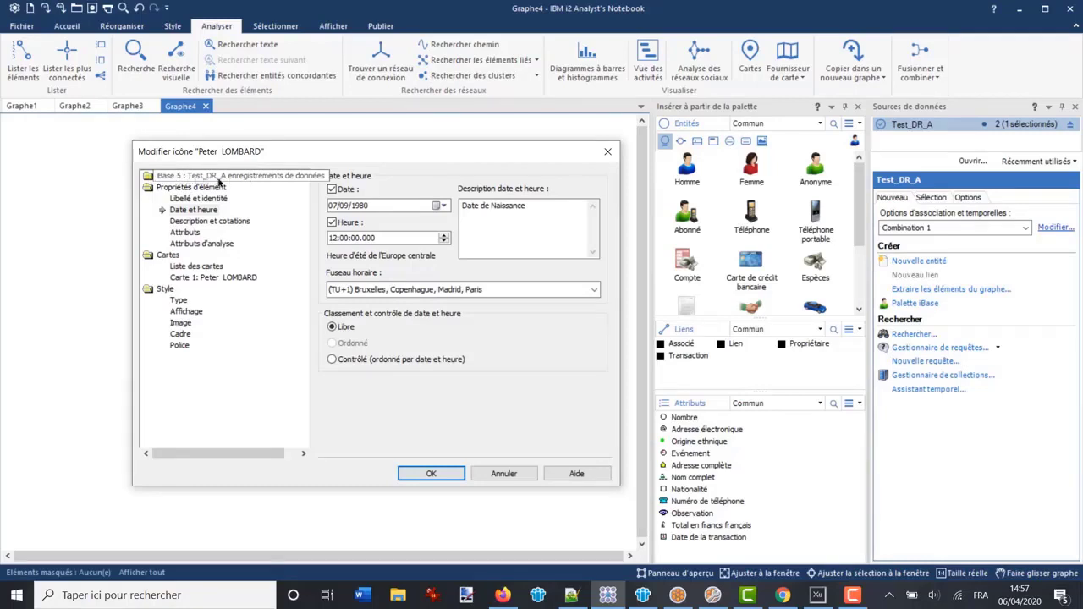
click(285, 177)
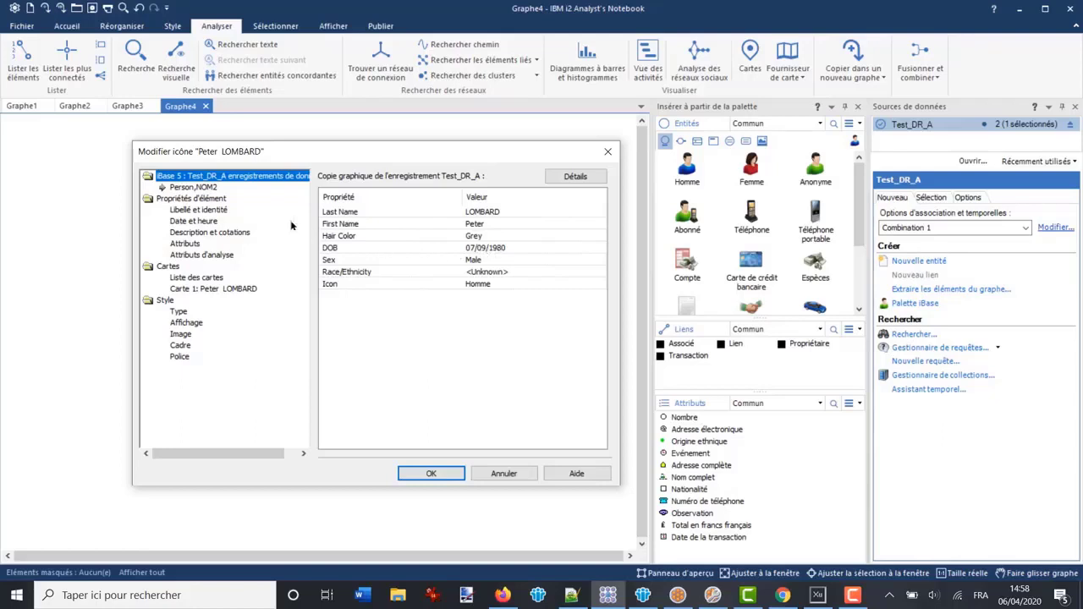
click(187, 222)
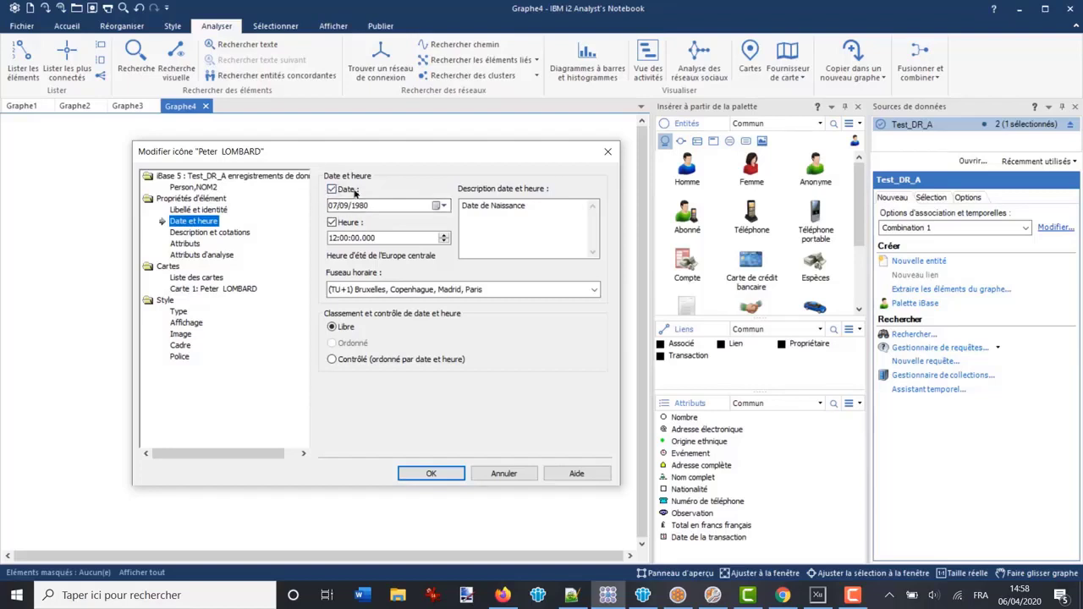
click(208, 188)
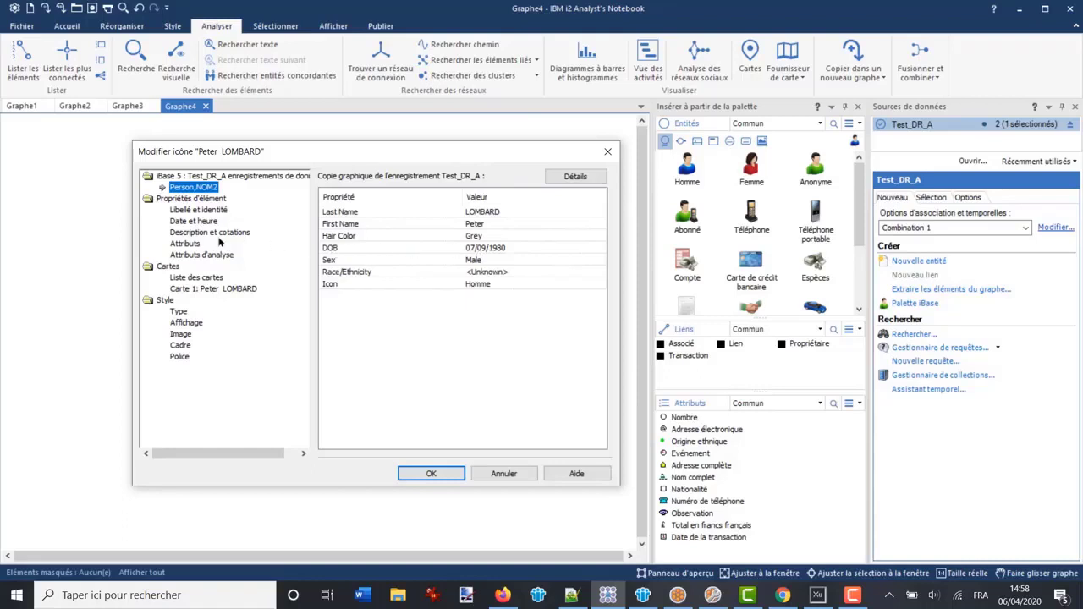
click(186, 244)
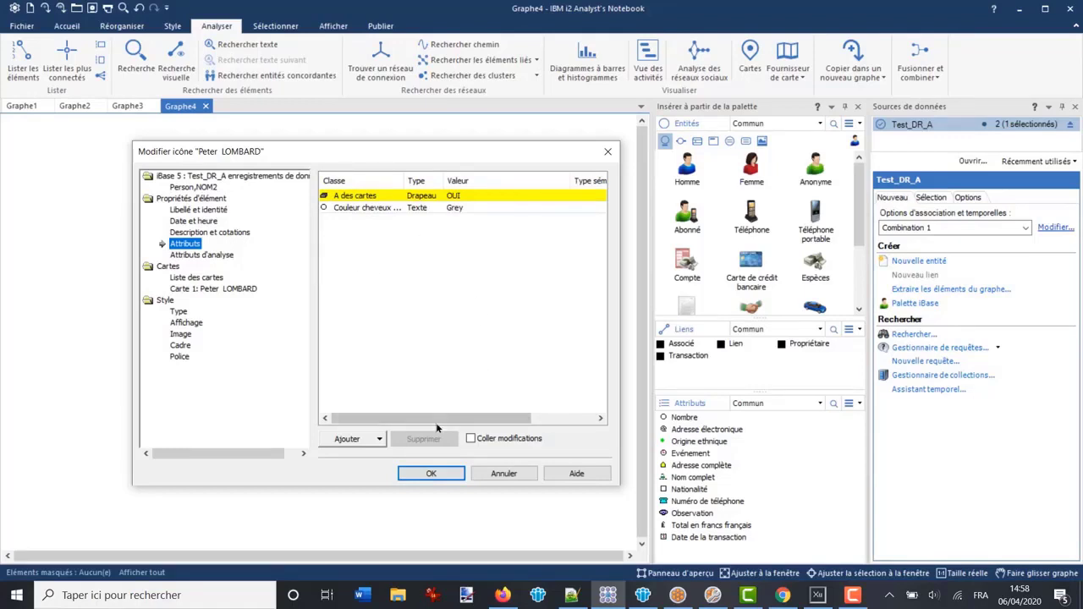
click(200, 187)
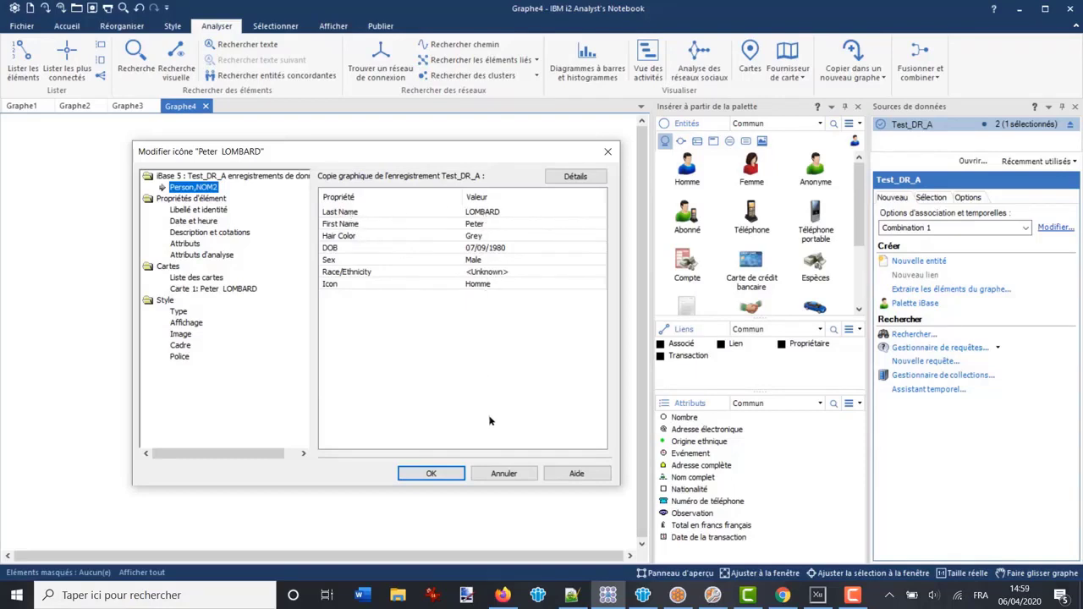
click(500, 474)
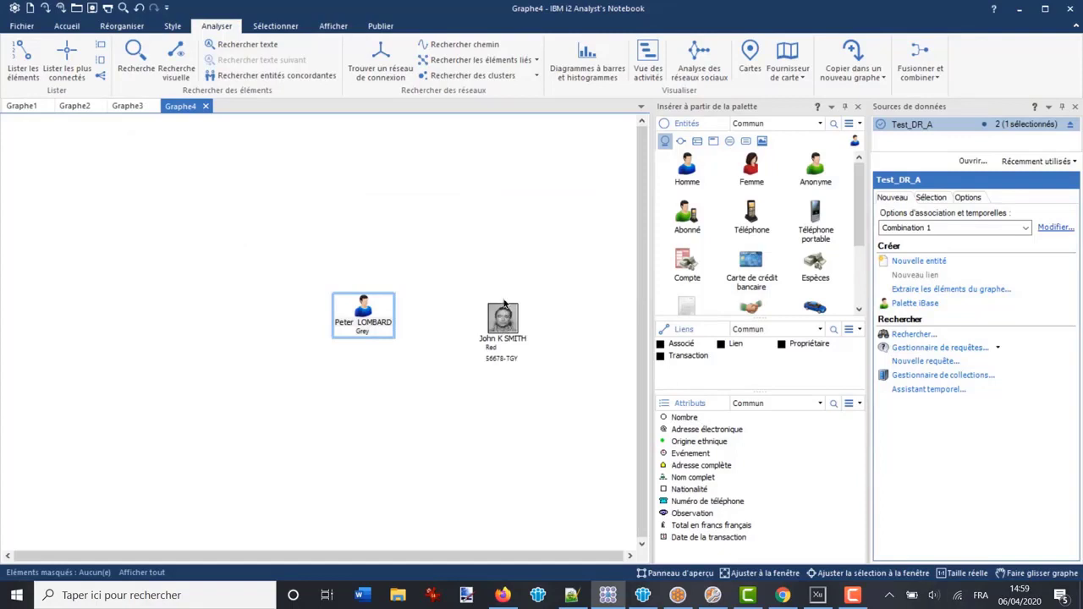
View the photo item's copied Person record and its Middle Initial value
double_click(504, 318)
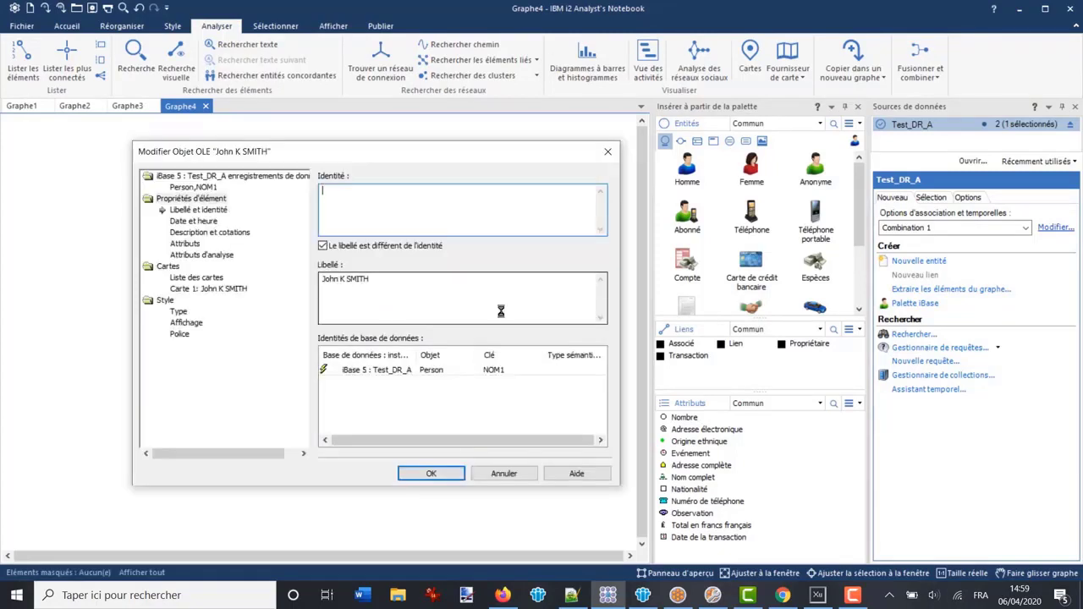
click(189, 188)
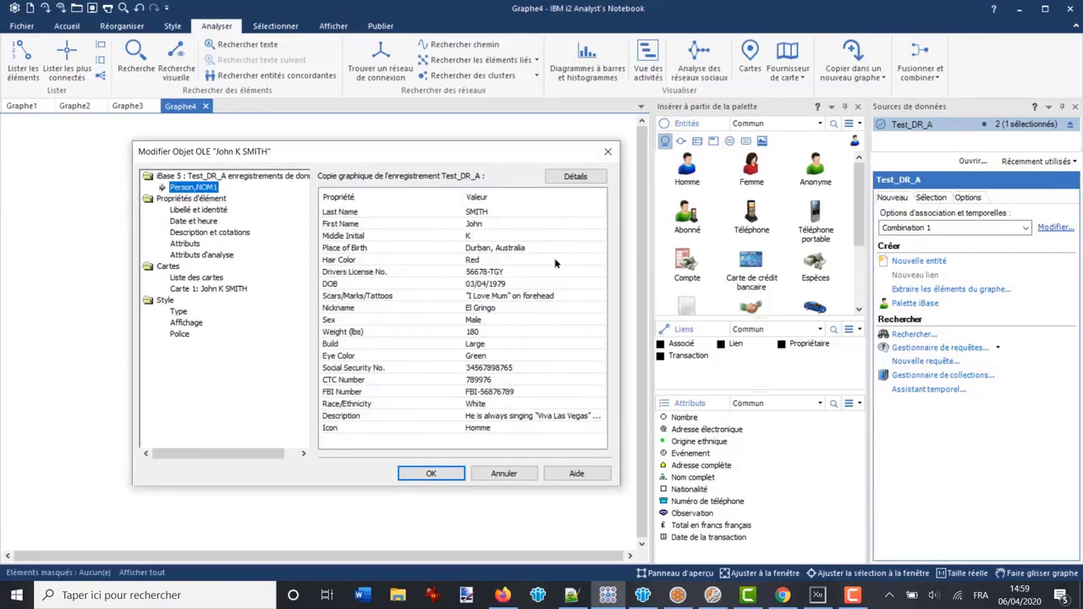
click(485, 236)
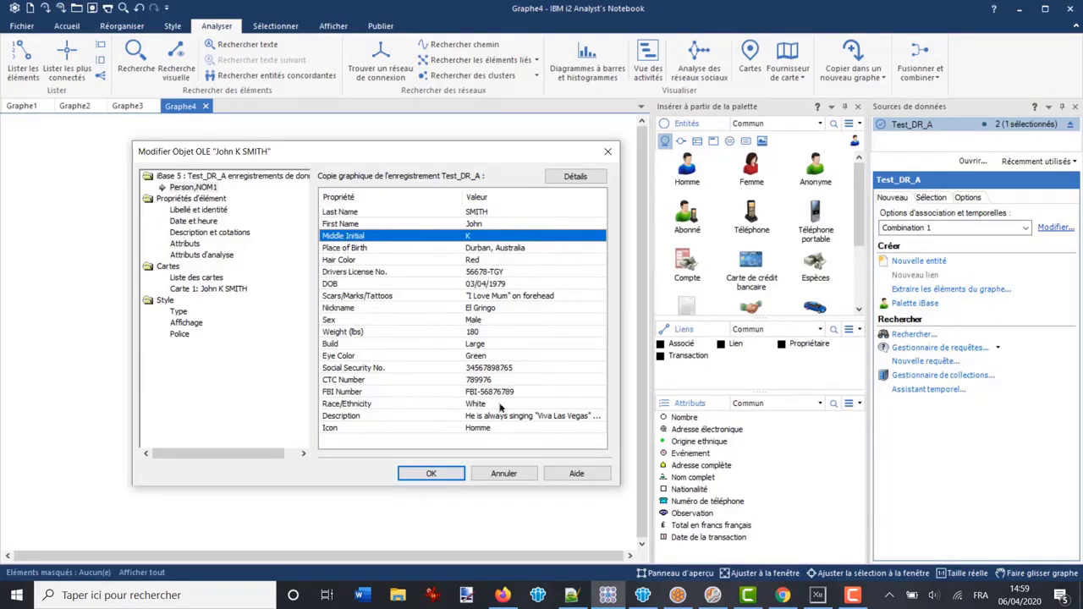
Close the person's properties and search the chart text for 'gringo', which finds no match
click(501, 474)
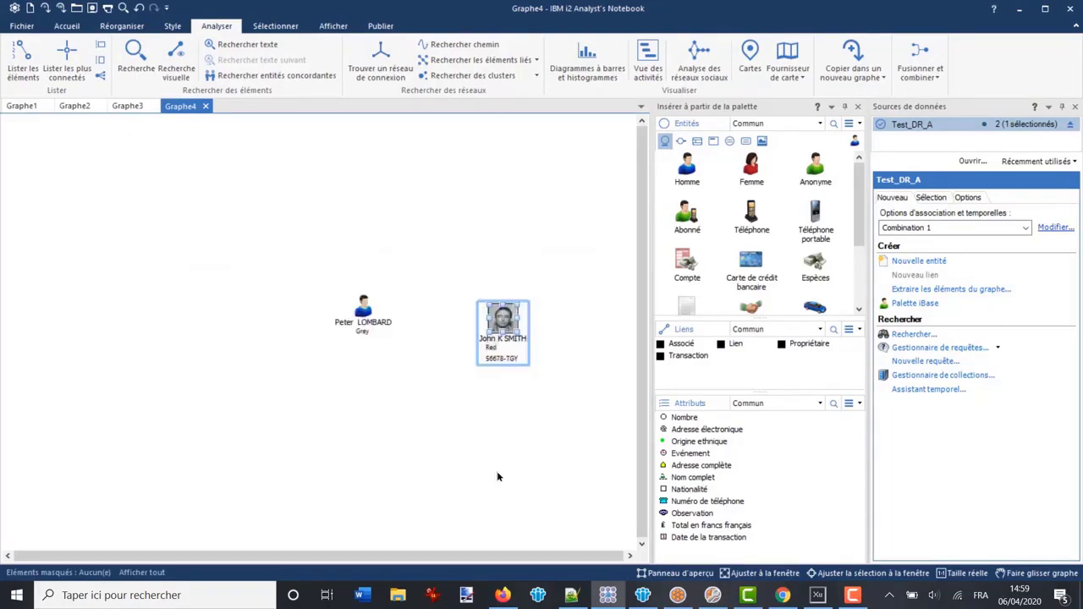
click(412, 238)
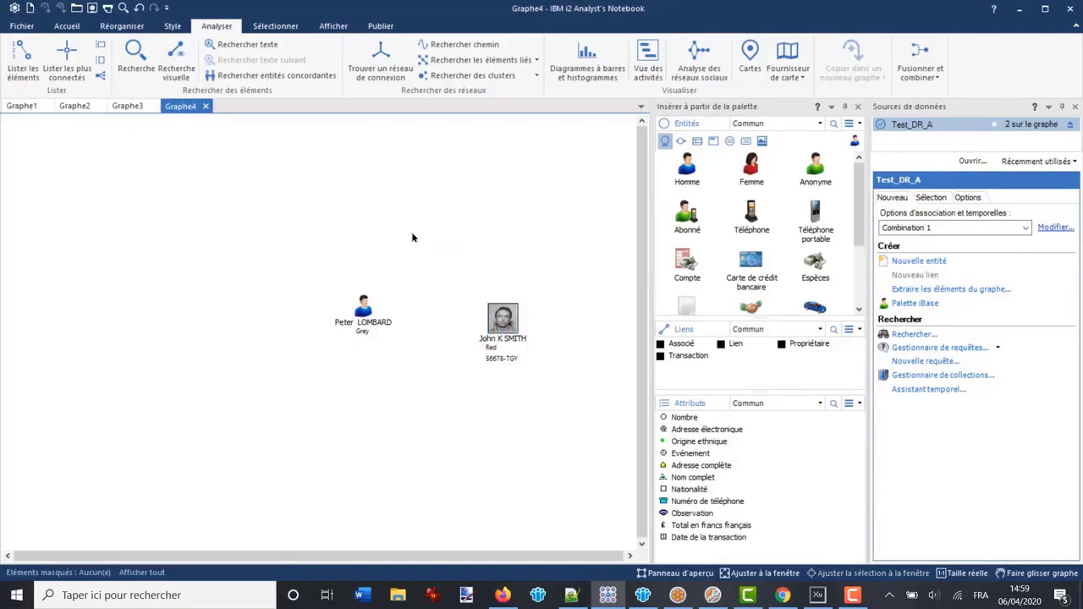
key(ctrl+f)
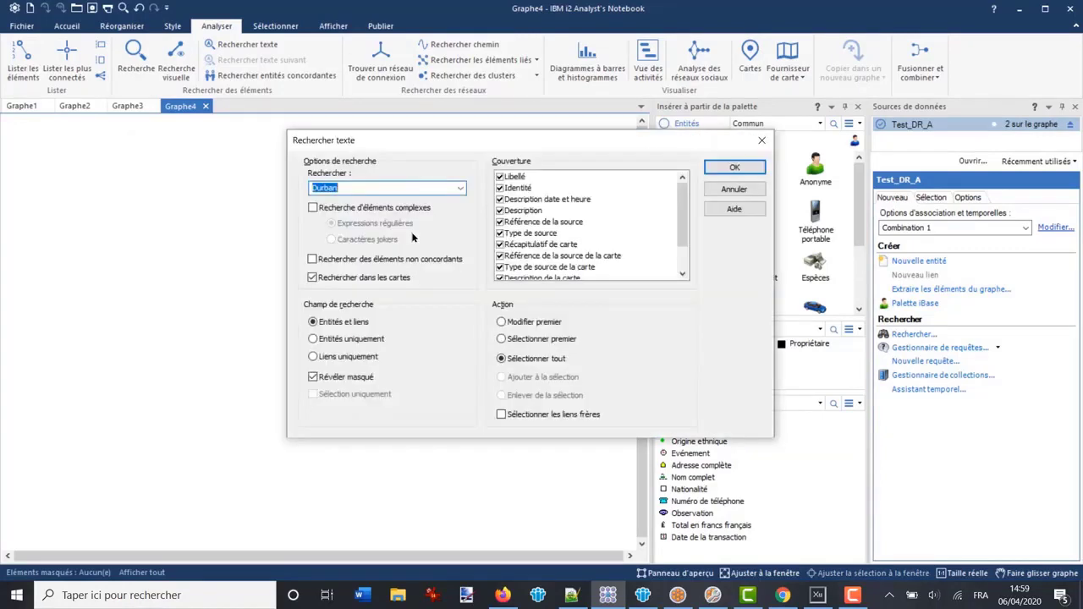
text(gringo)
key(Return)
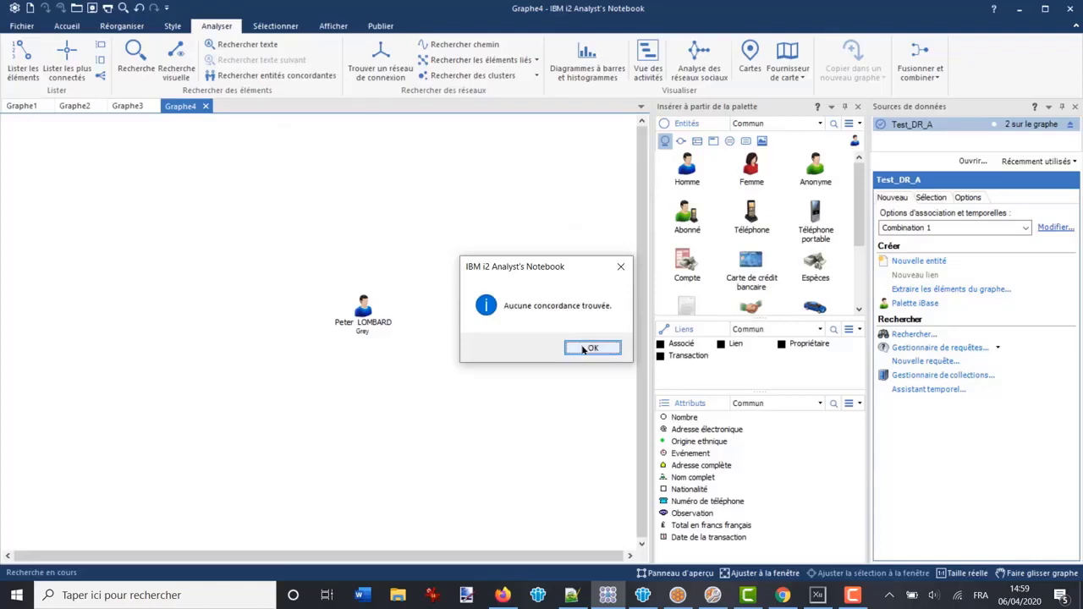
click(592, 349)
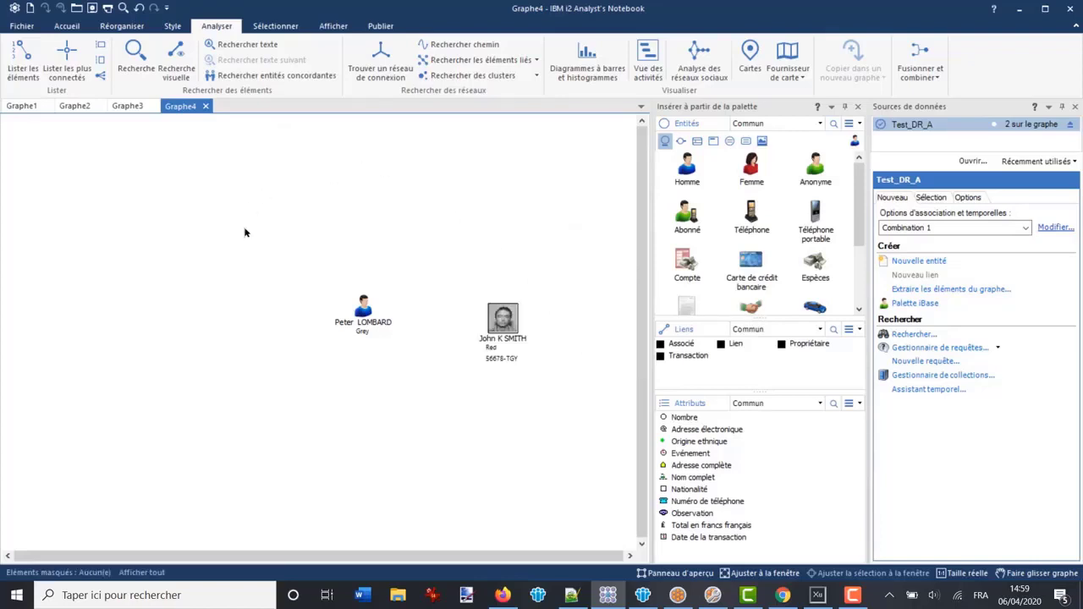
Reopen the text search for 'gringo' and cancel it
key(ctrl+f)
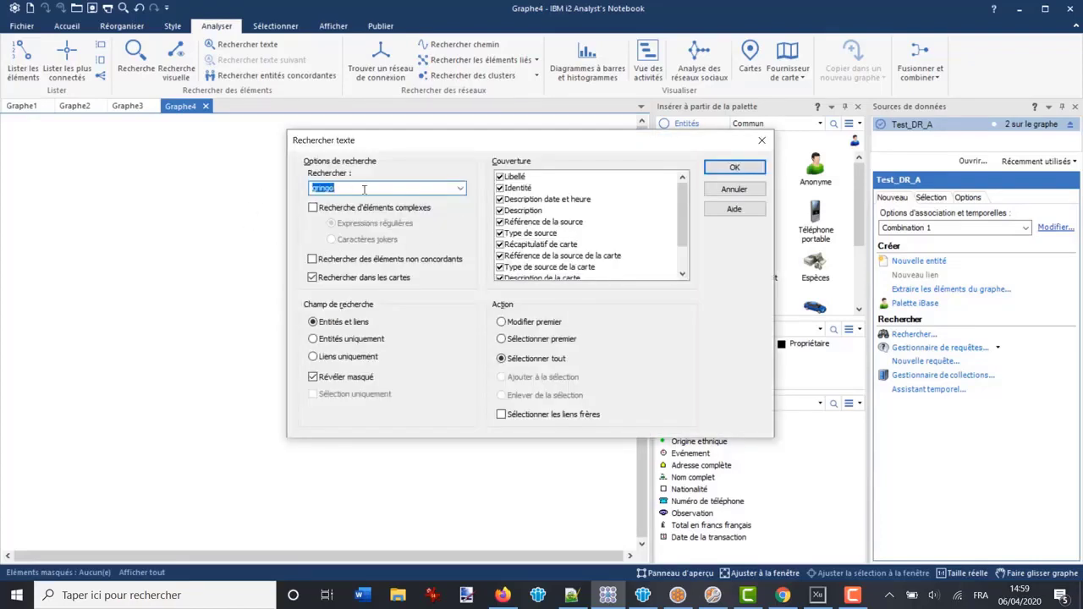
click(364, 189)
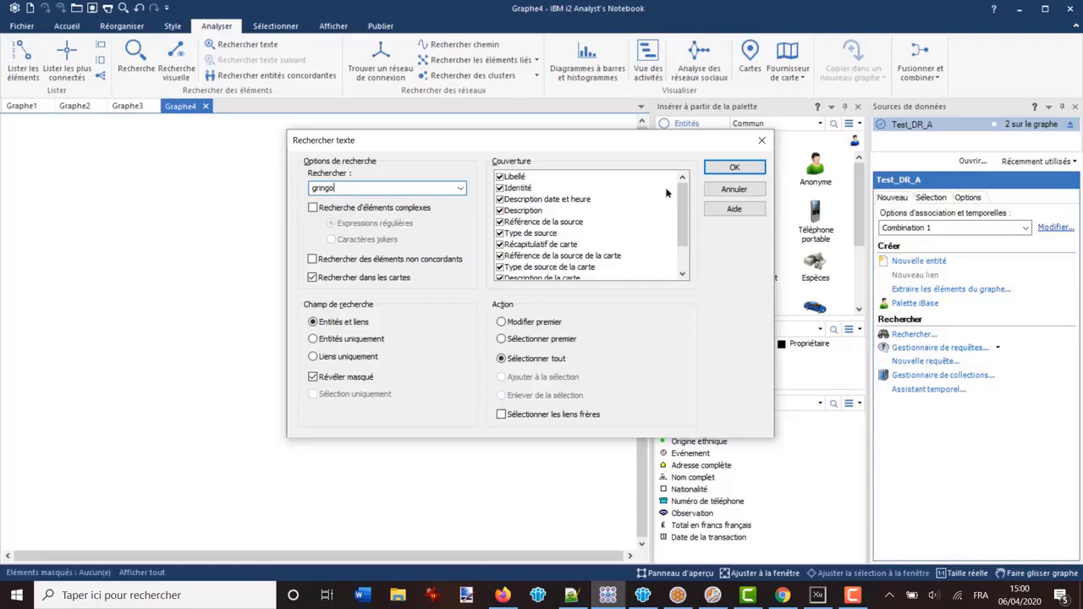
scroll(558, 222, down, 2)
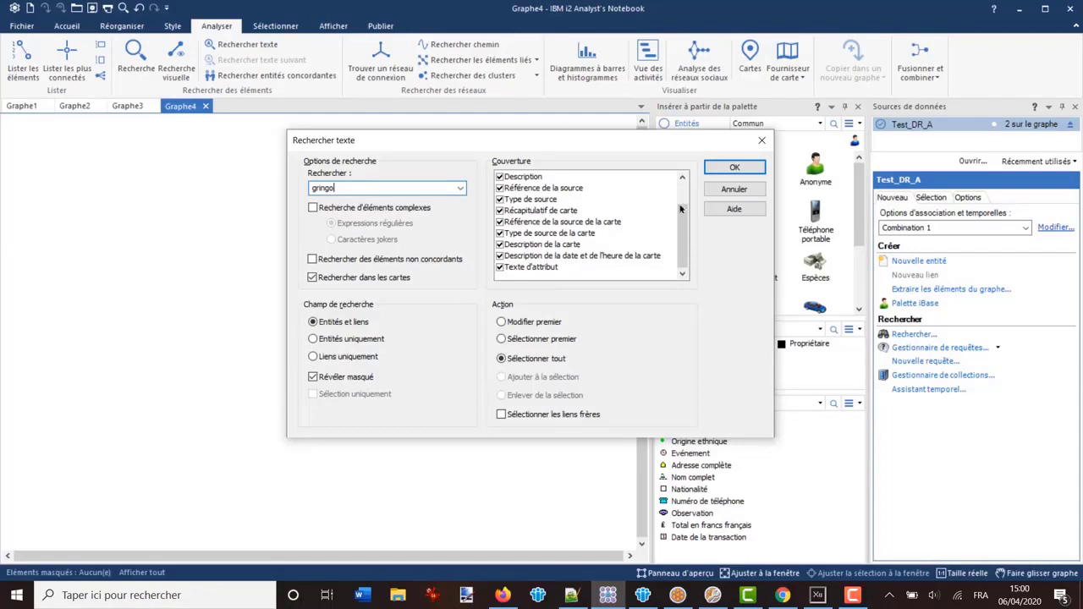
click(734, 189)
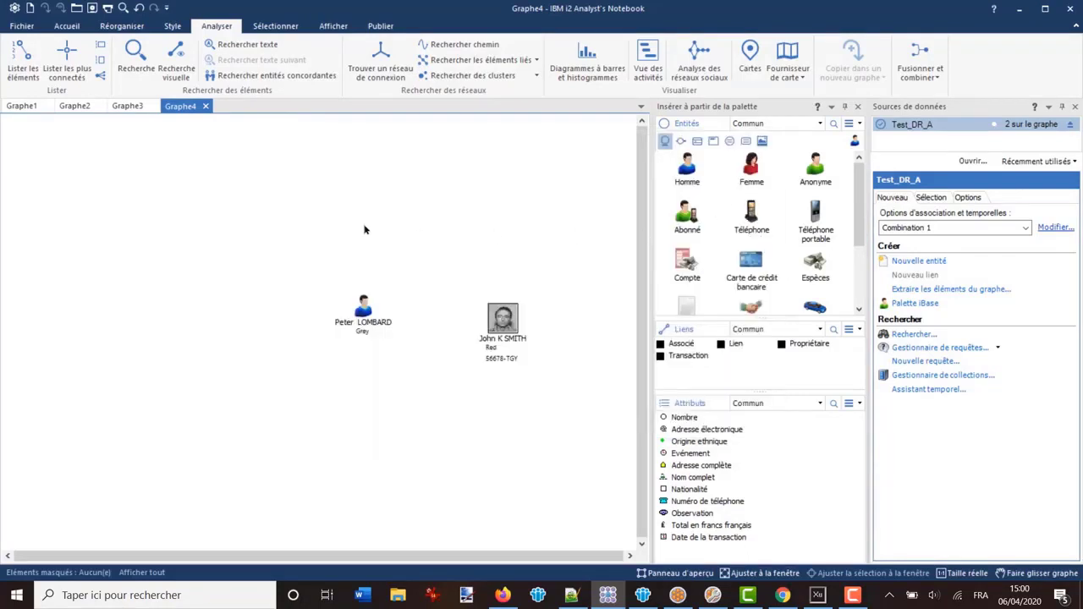
Search for 'gringo', enlarge the results window and columns to see the 'El Gringo' nickname match, then close it
click(133, 57)
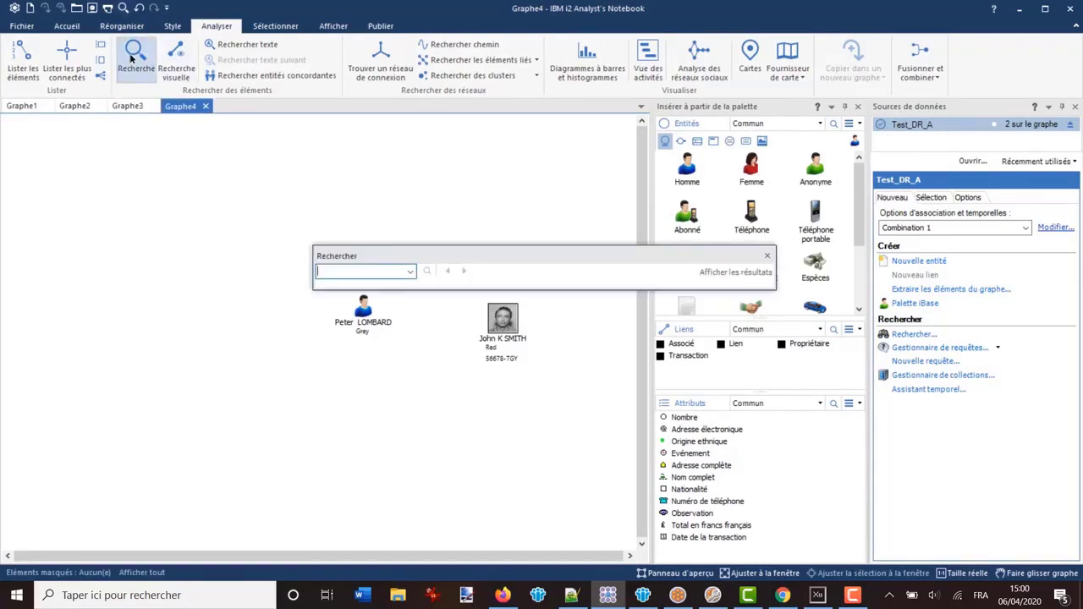
text(gringo)
key(Return)
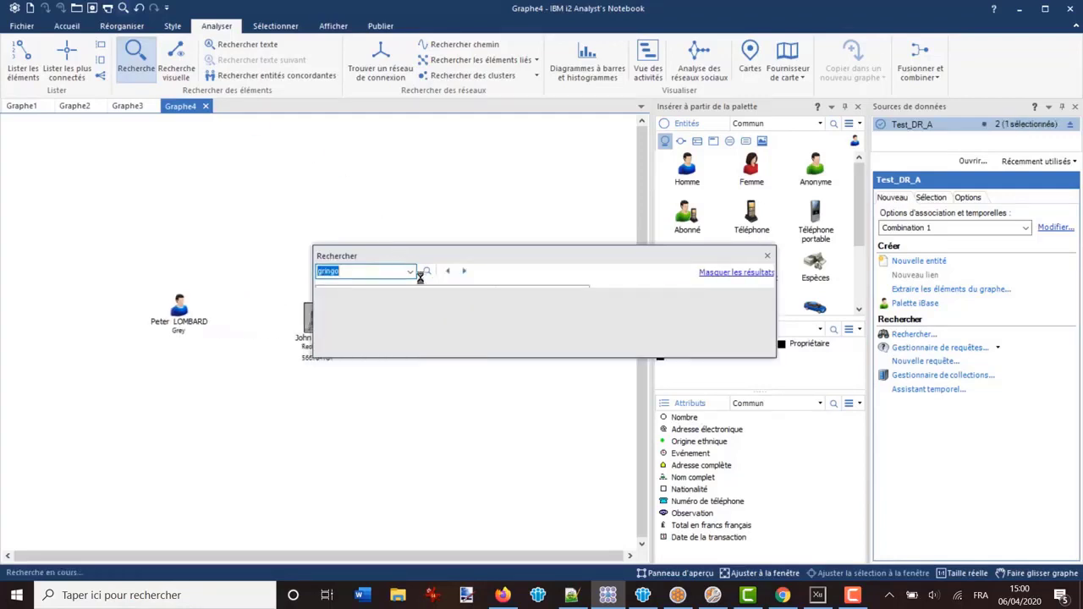
drag(509, 359, 503, 432)
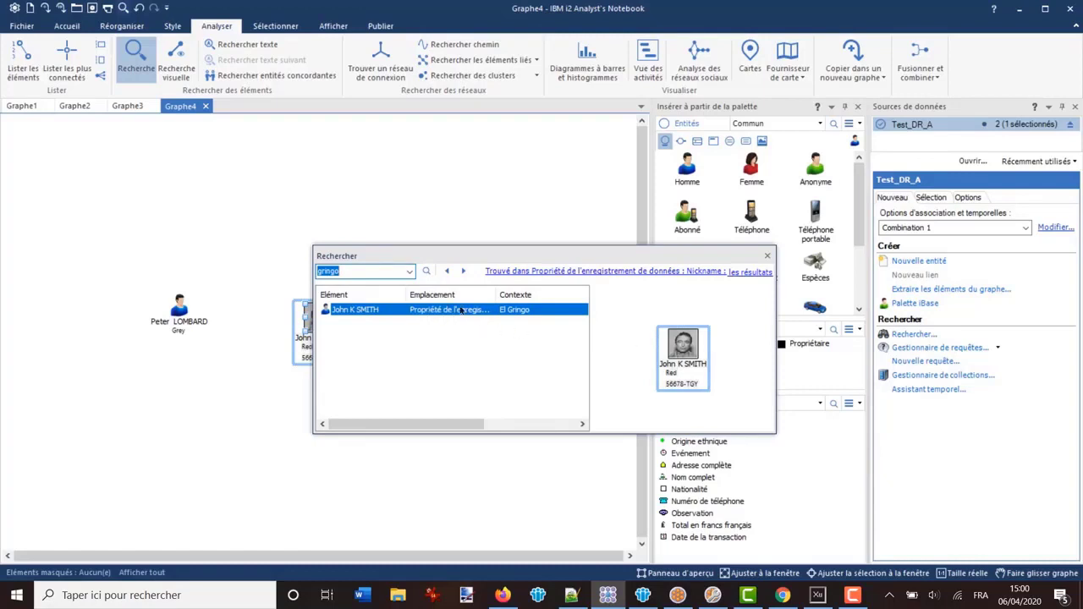
drag(495, 294, 528, 294)
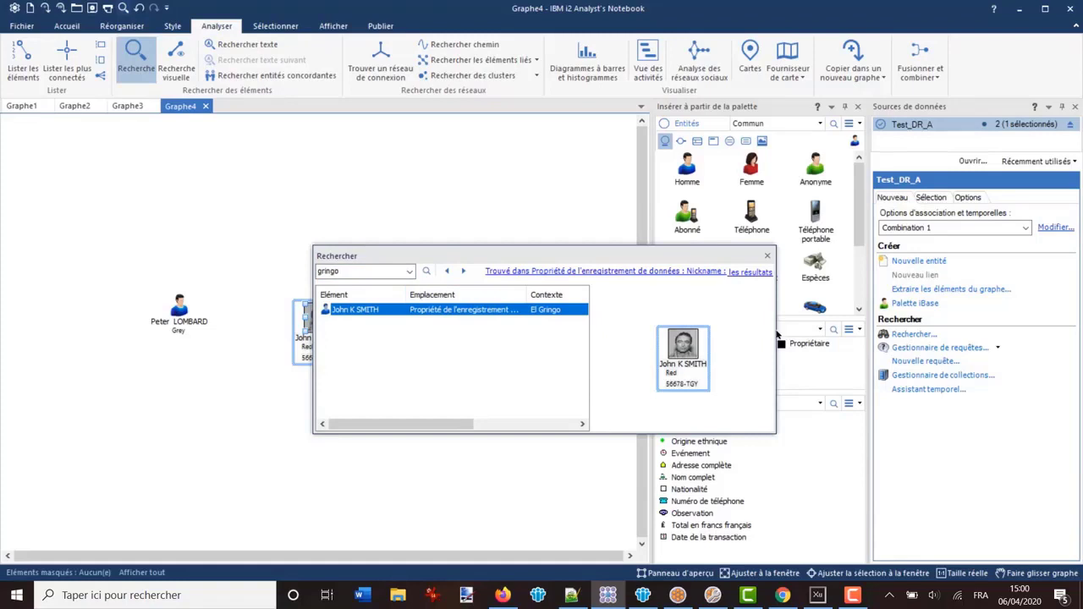
drag(773, 328, 979, 329)
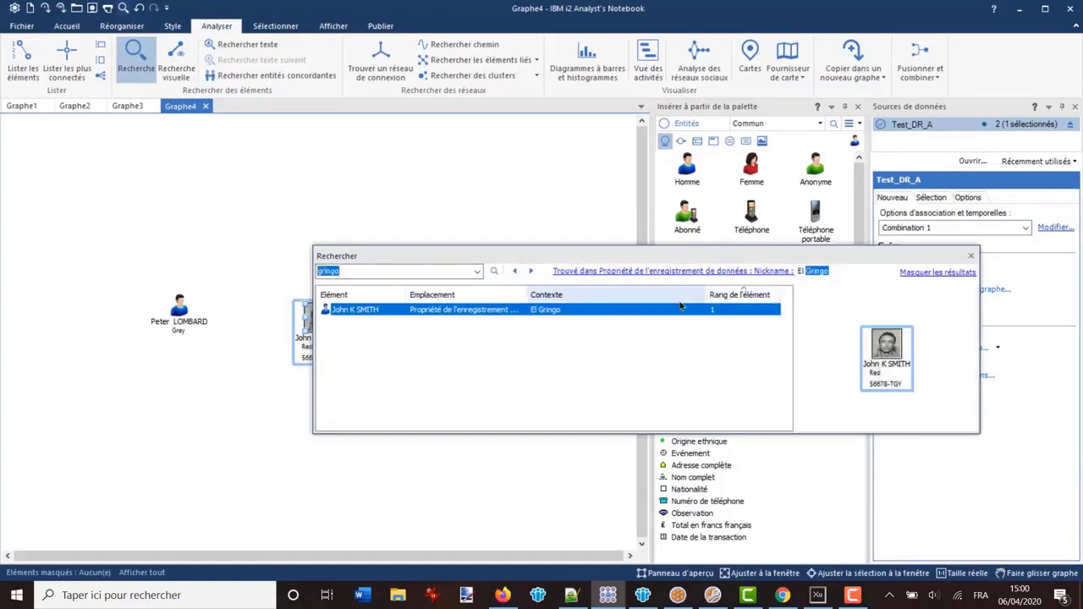
drag(524, 293, 615, 293)
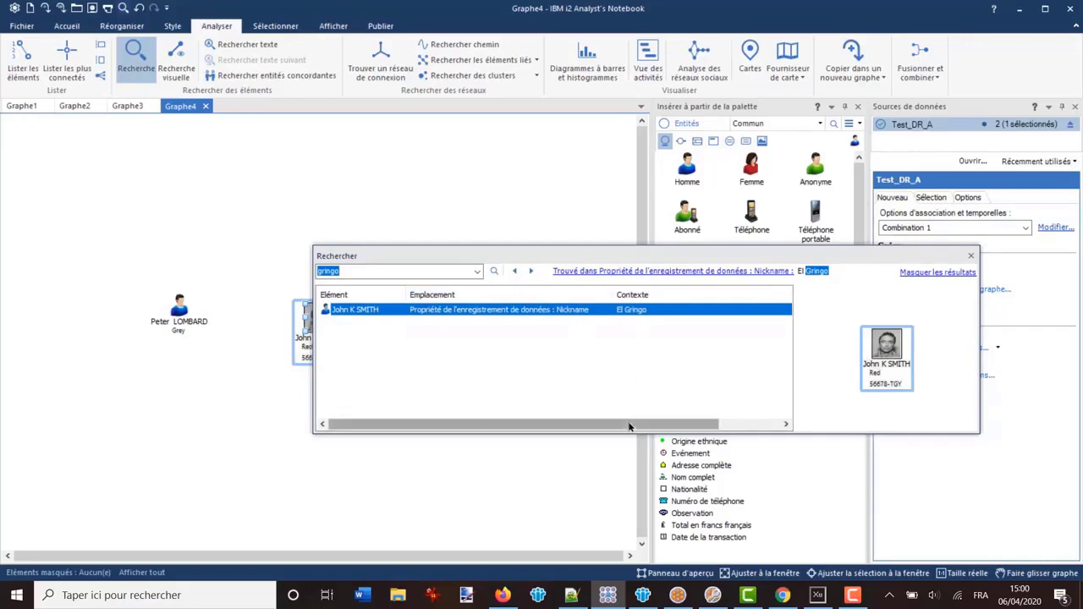
drag(634, 424, 684, 424)
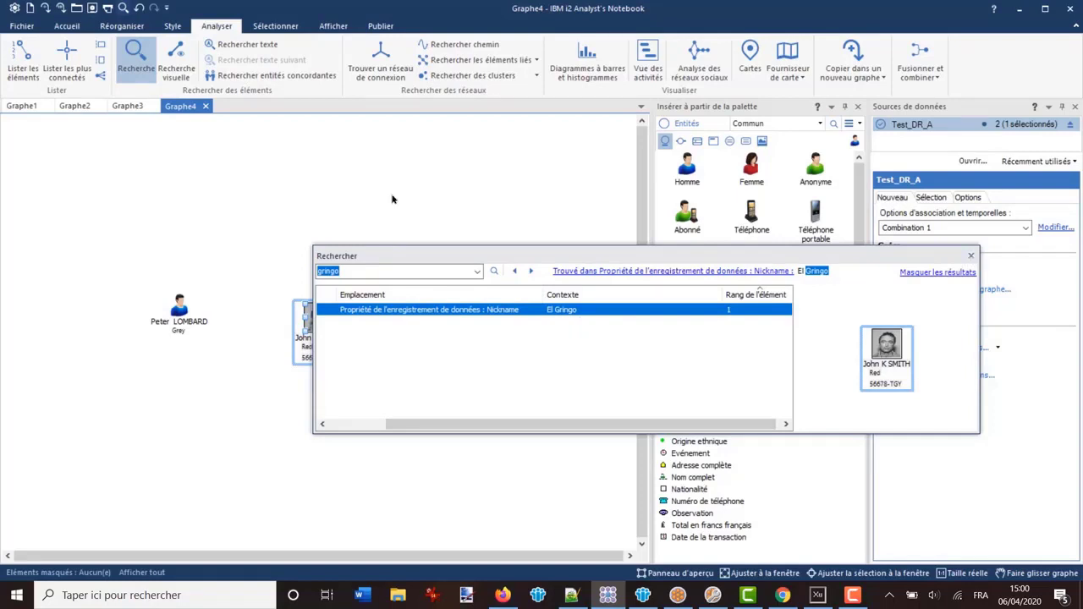
click(970, 255)
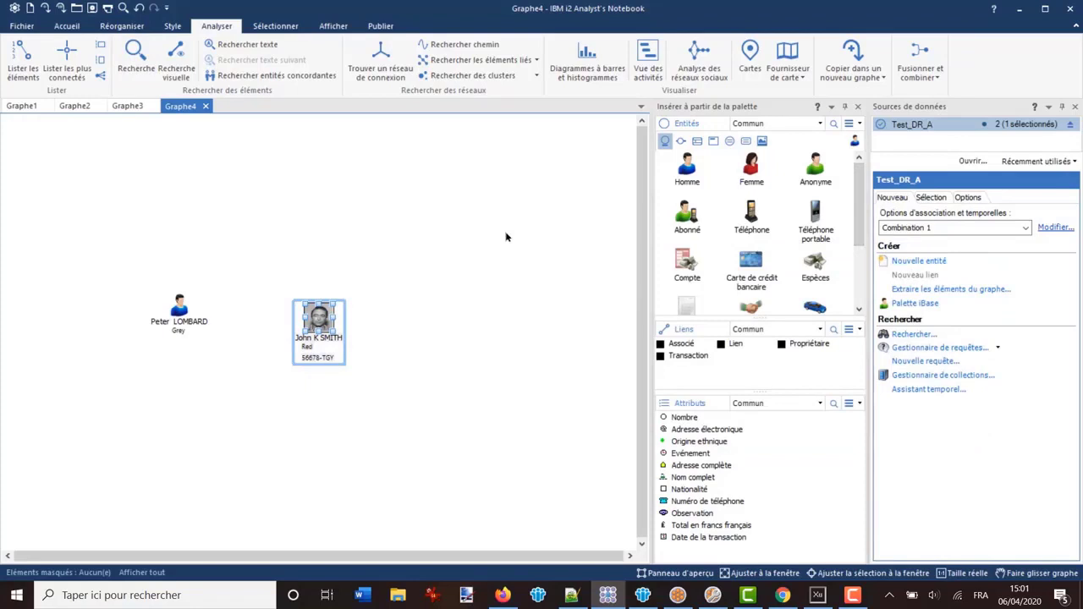
key(ctrl+f)
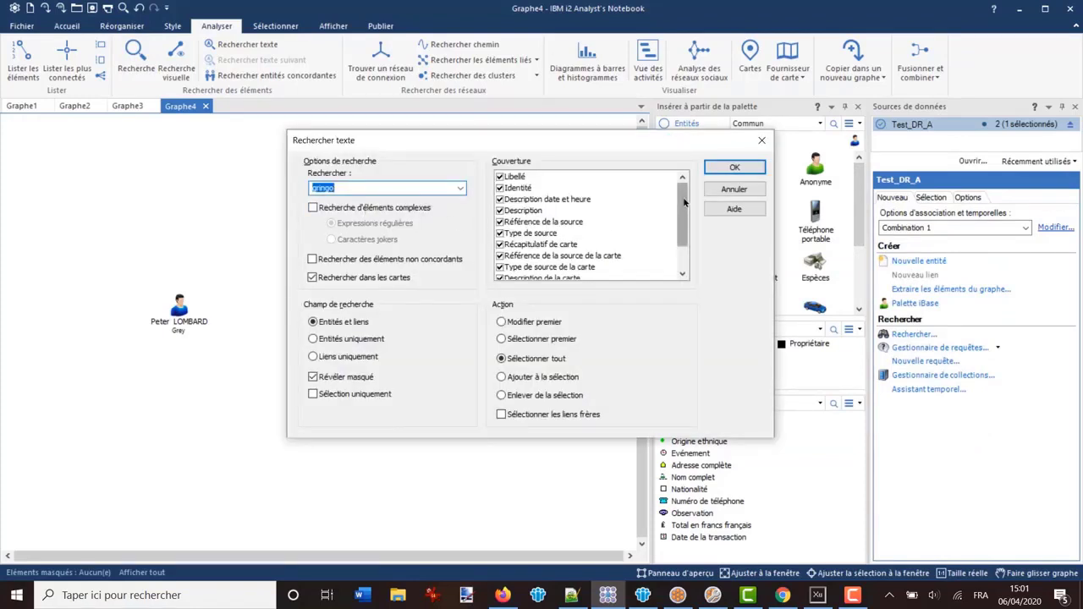
mouse_move(684, 202)
mouse_down()
mouse_move(685, 229)
mouse_move(684, 201)
mouse_up()
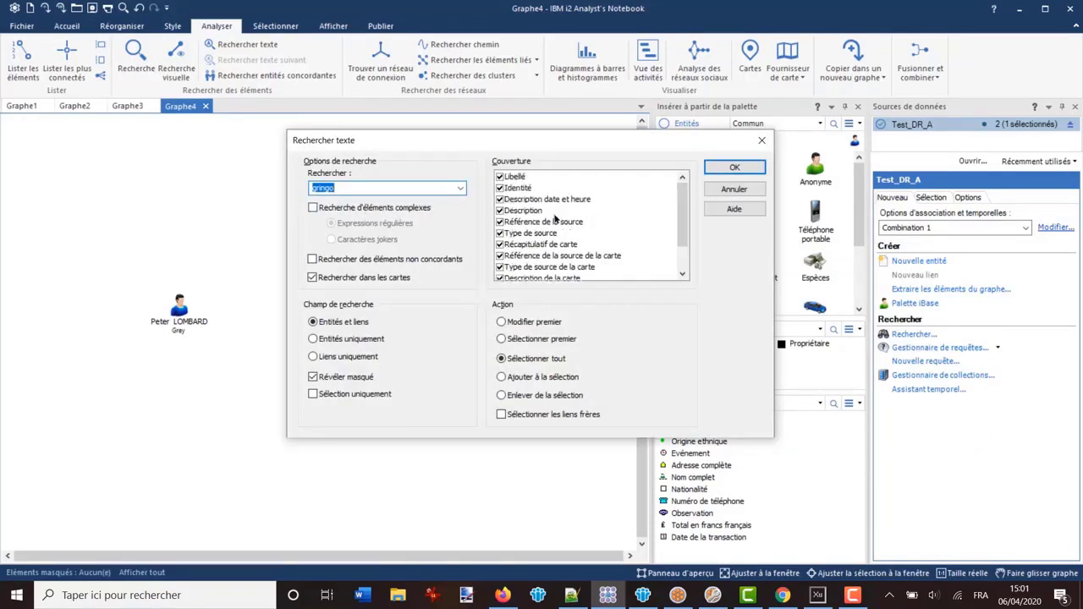
click(730, 189)
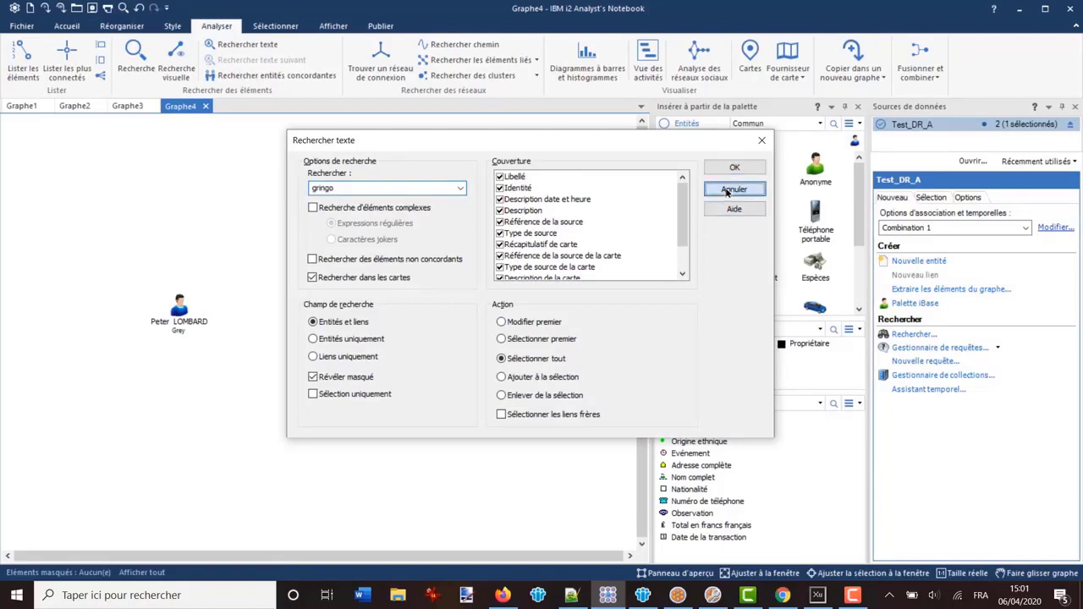
key(Escape)
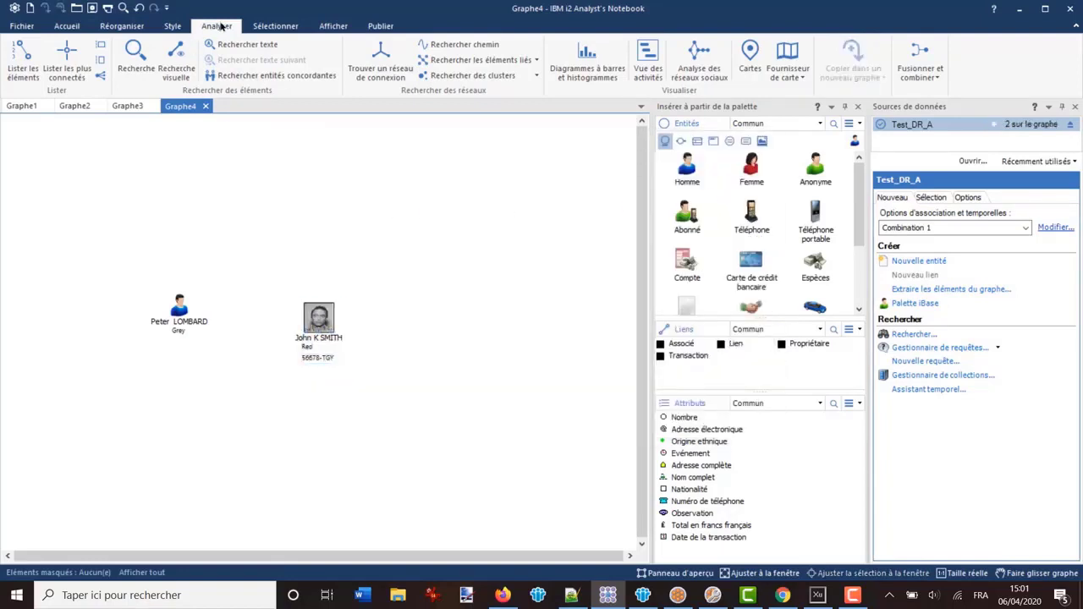
click(136, 59)
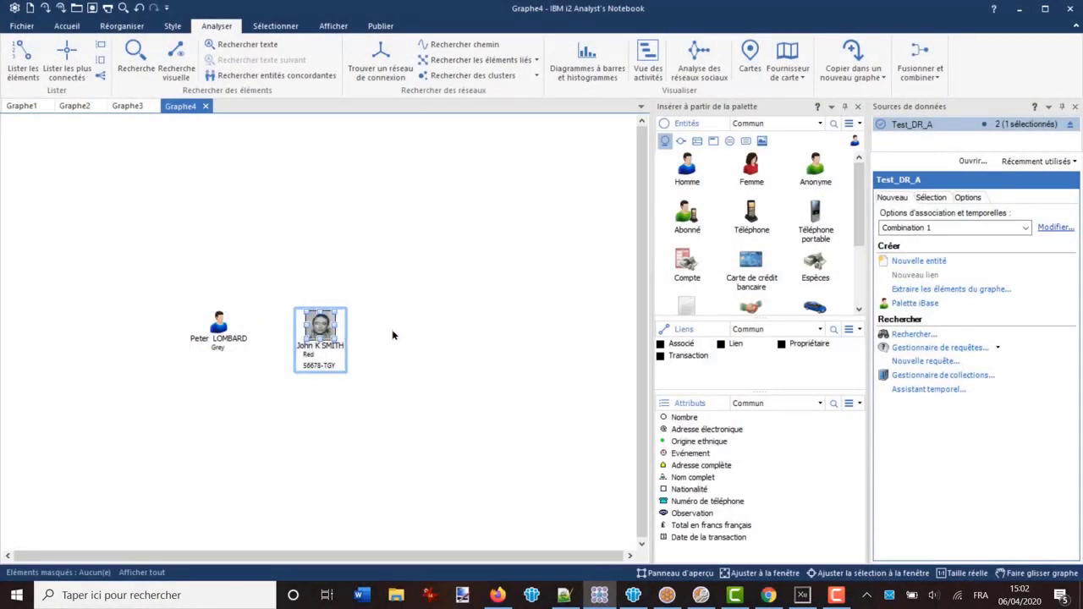
click(159, 279)
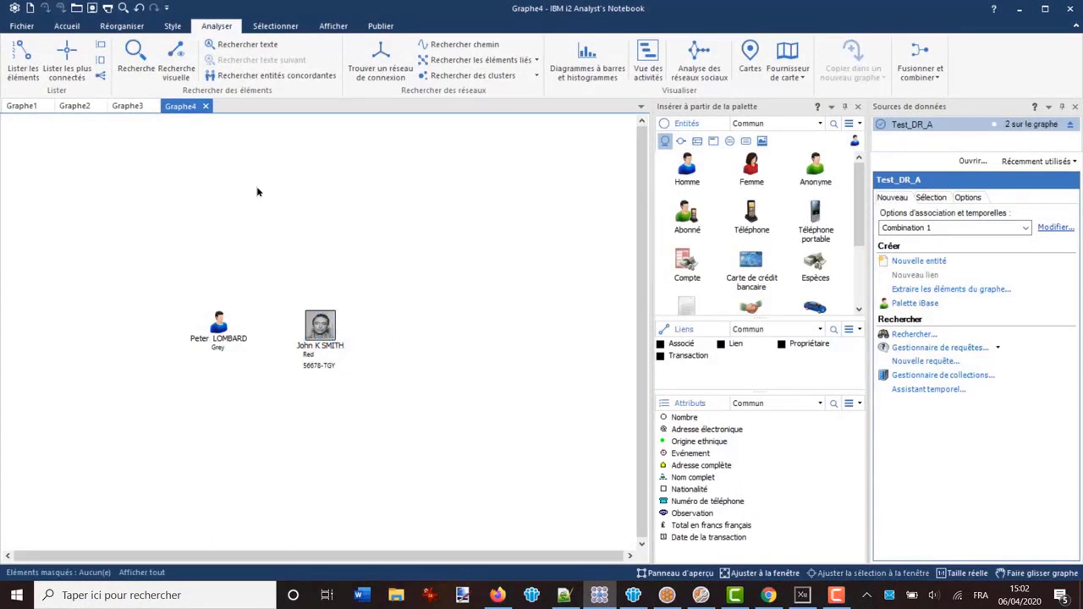
Close the Test_DR_A database from the Home tab's connected sources
click(71, 27)
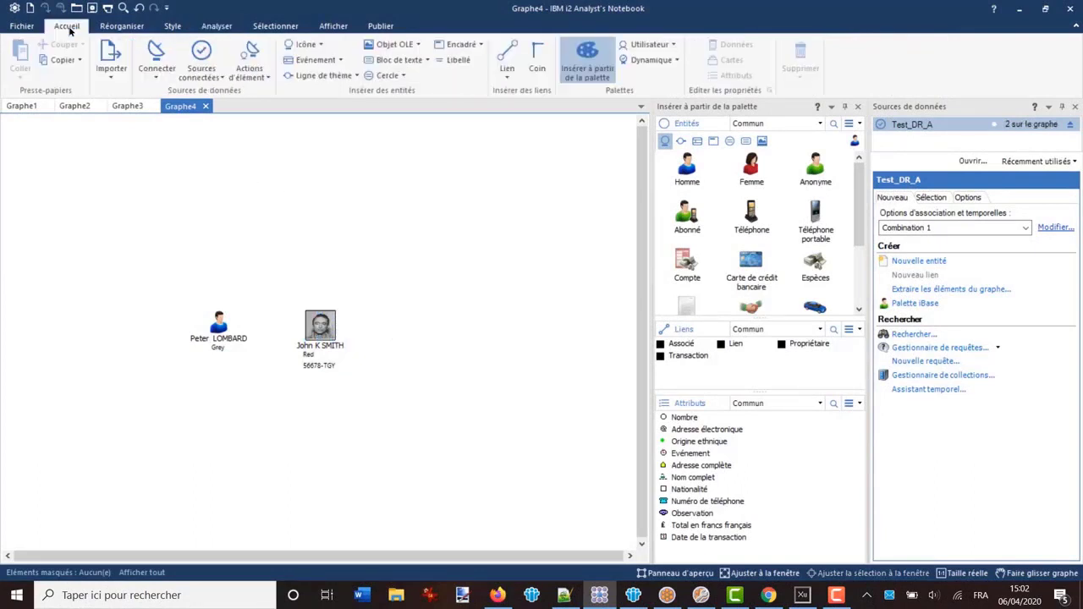
click(201, 66)
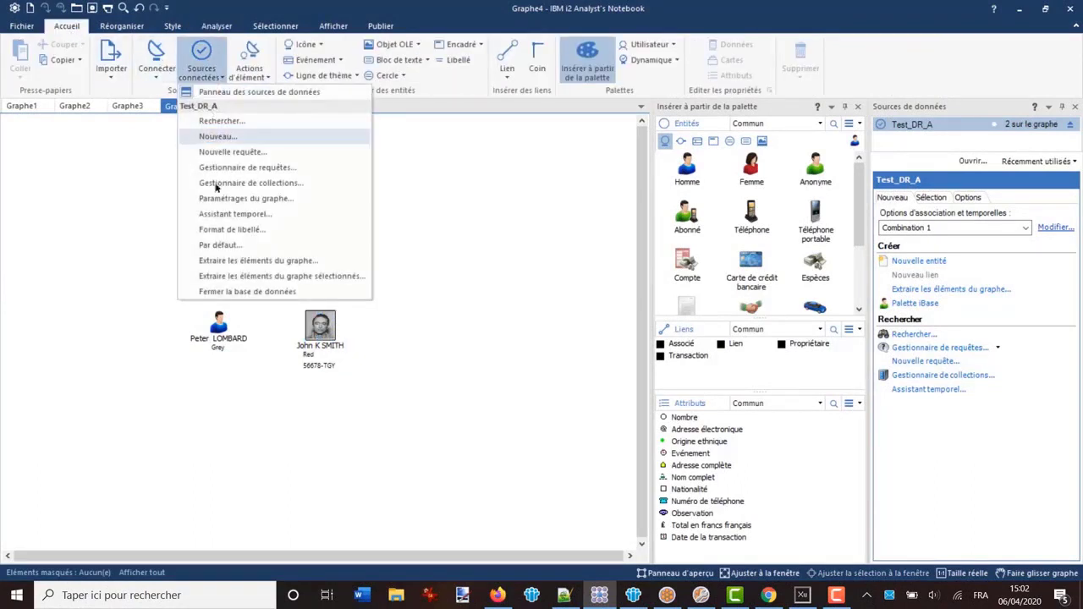
click(227, 292)
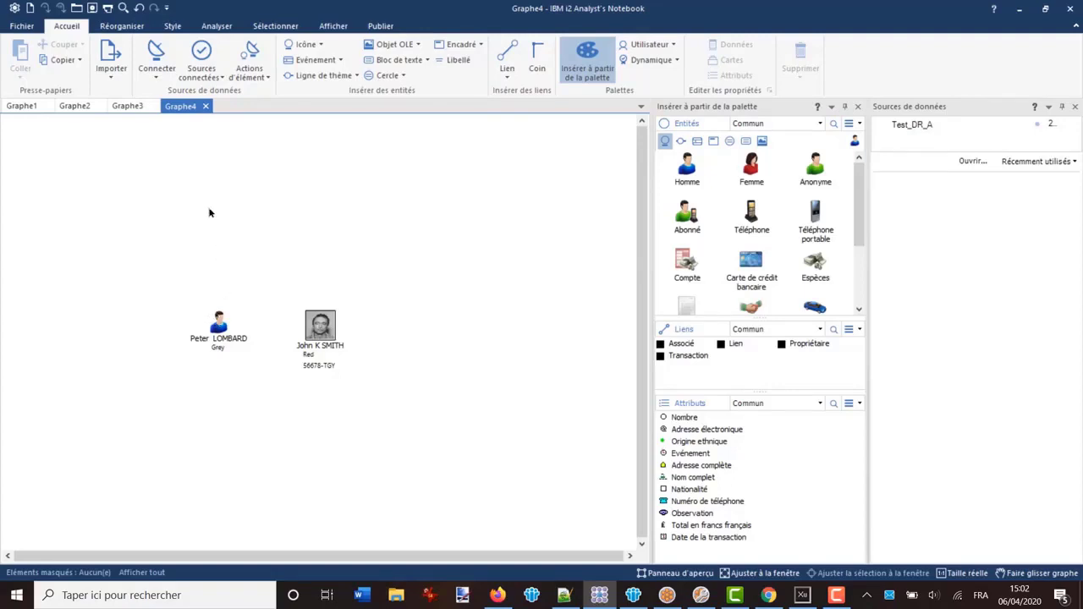
Browse the grey-haired person's record, date/time and attribute pages, then close without changes
double_click(217, 323)
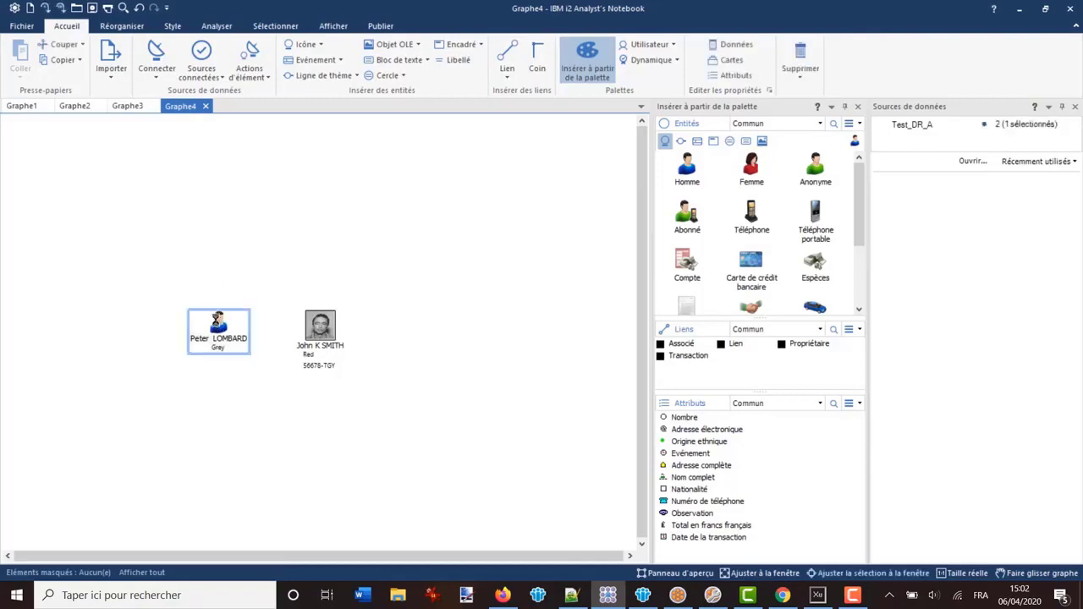
click(202, 188)
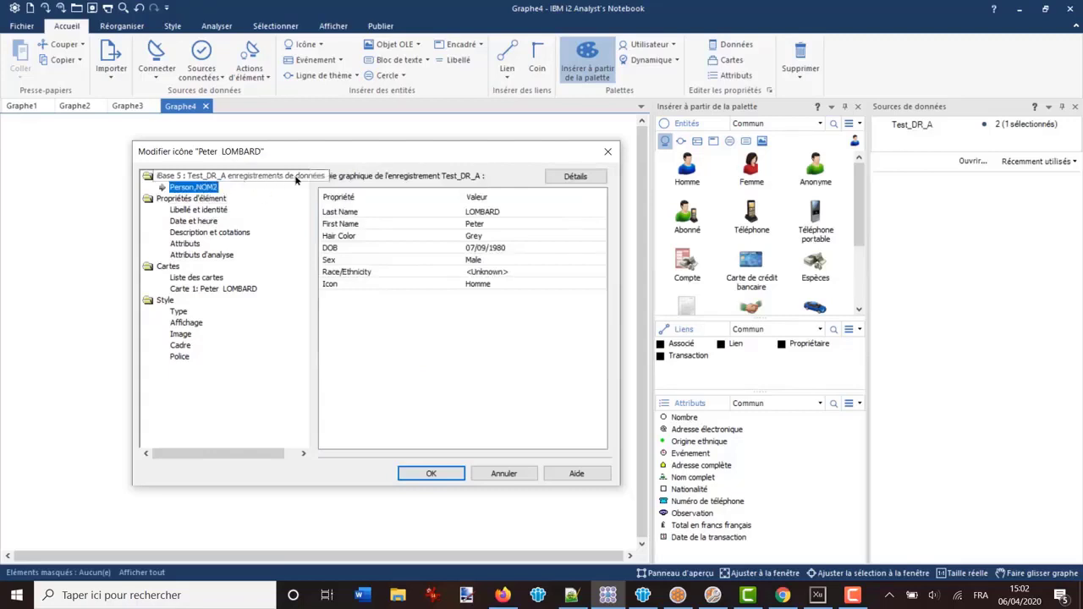
click(197, 220)
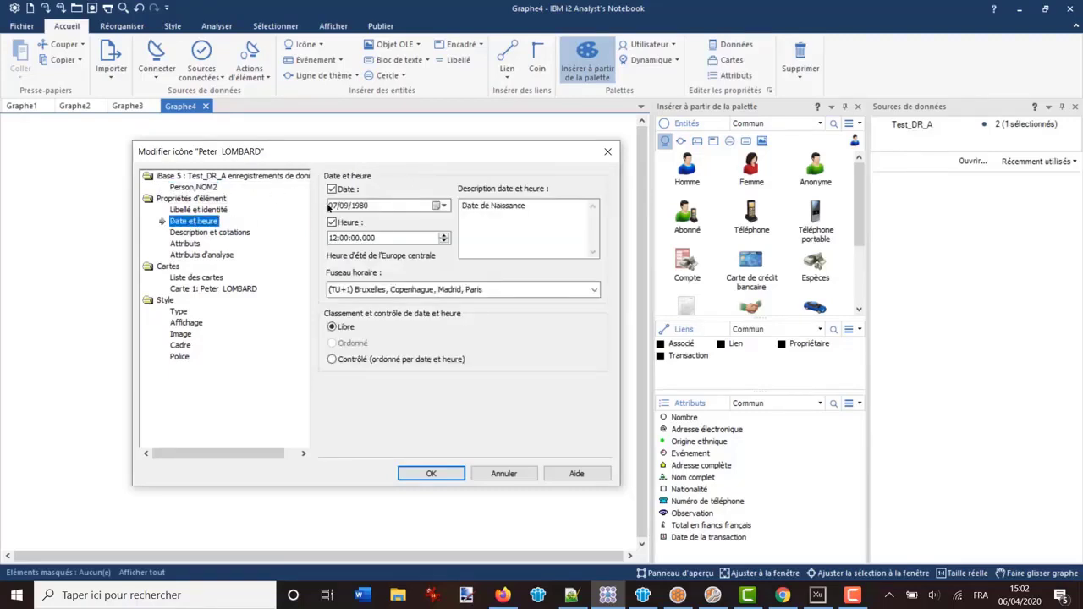
click(186, 244)
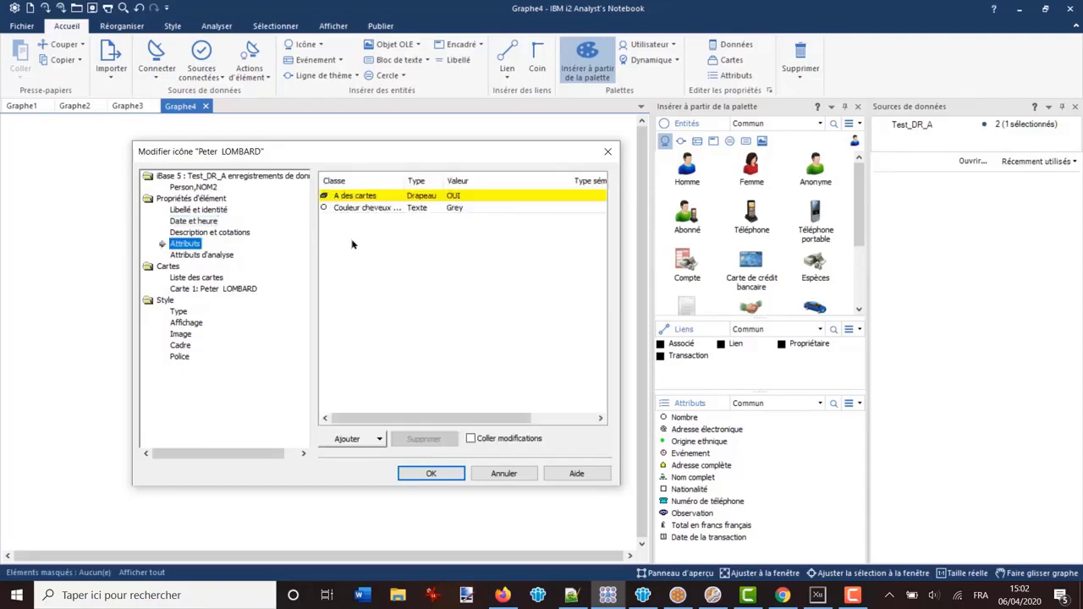
click(489, 470)
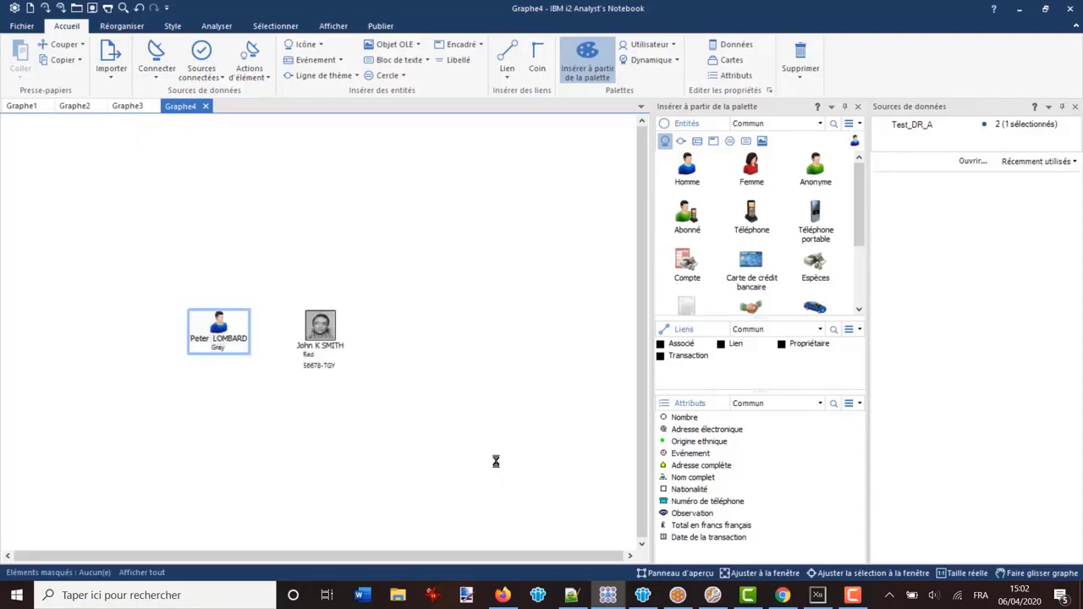
Browse the photo person's property pages, then show the grey-haired person's copied iBase record
double_click(314, 324)
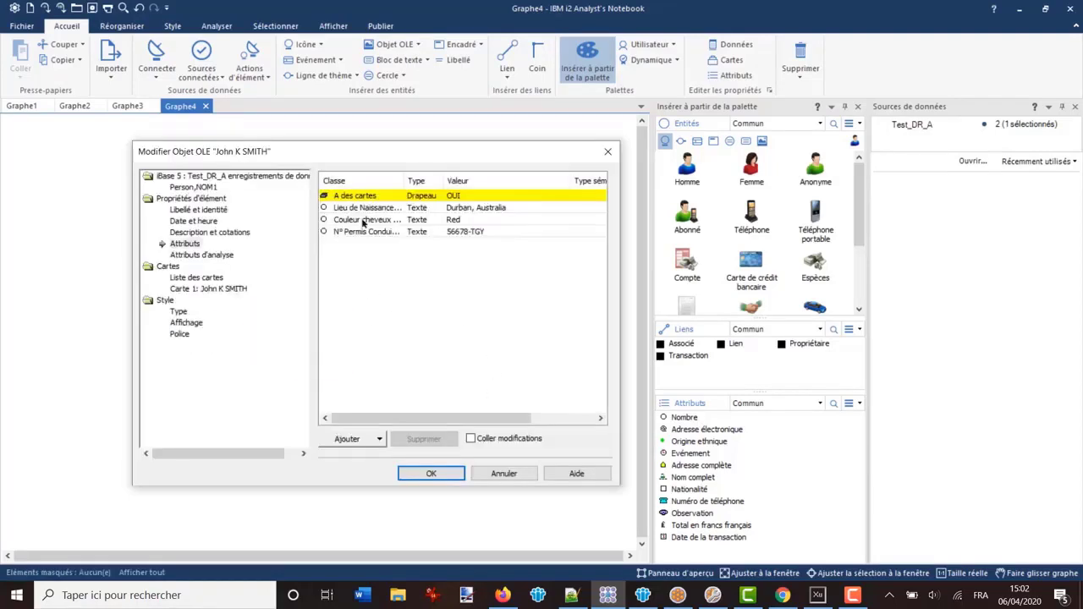
click(194, 188)
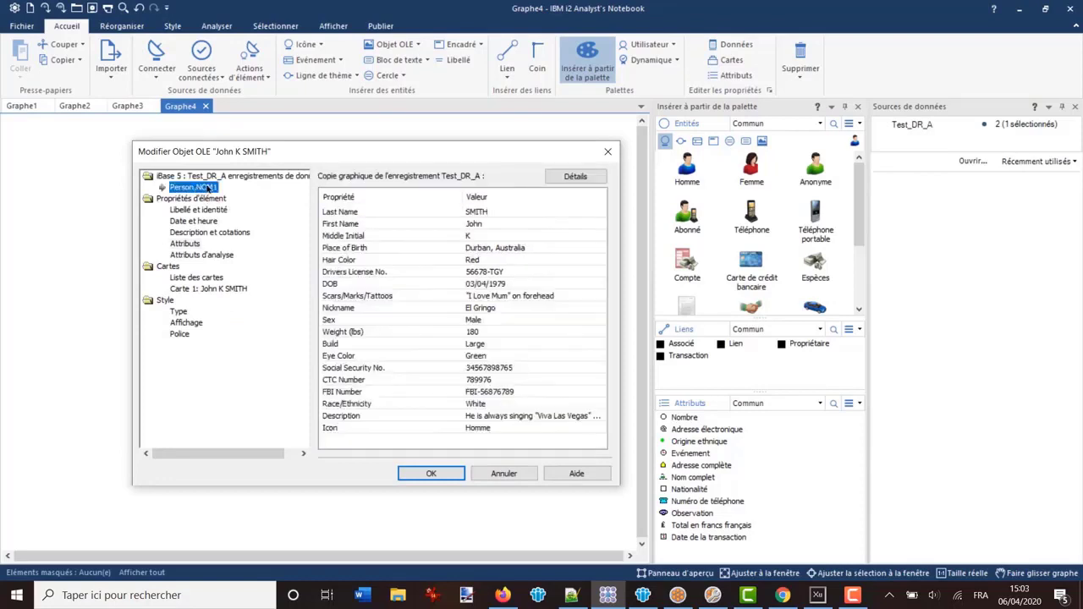
click(201, 210)
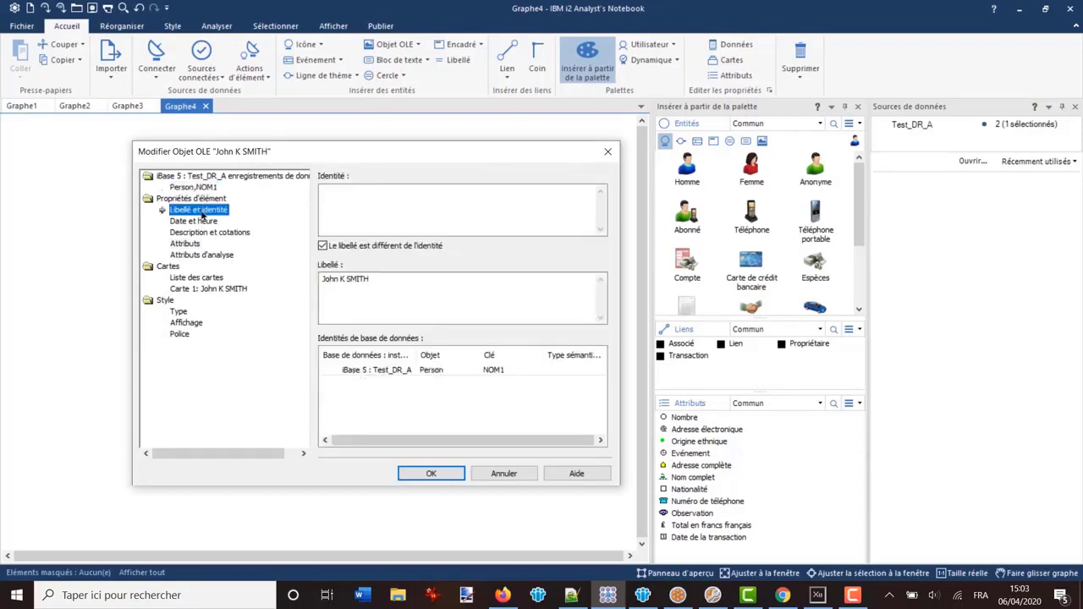
click(196, 221)
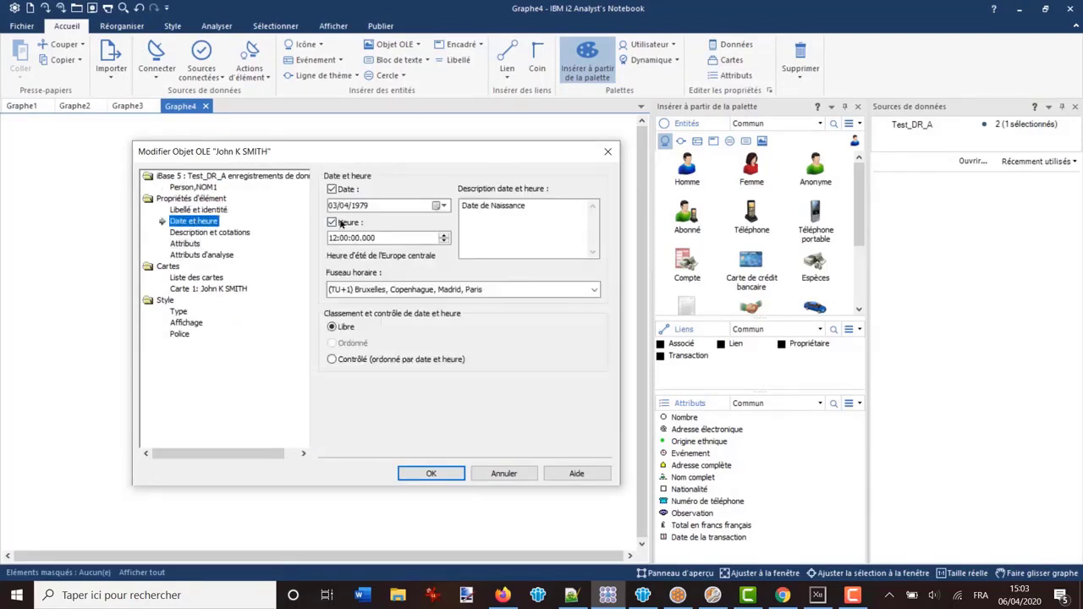
click(224, 233)
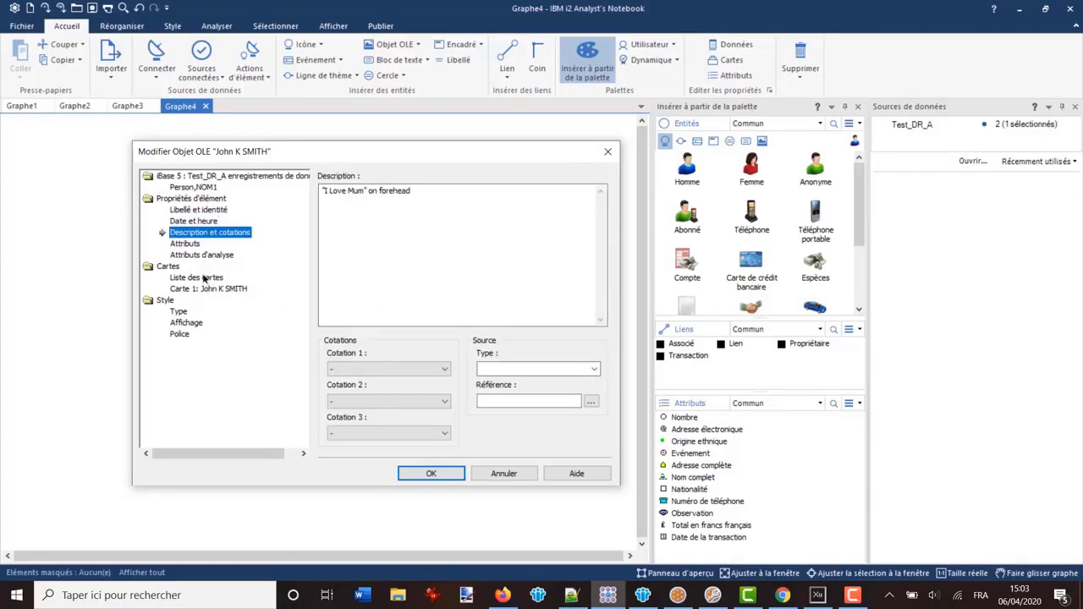
click(186, 244)
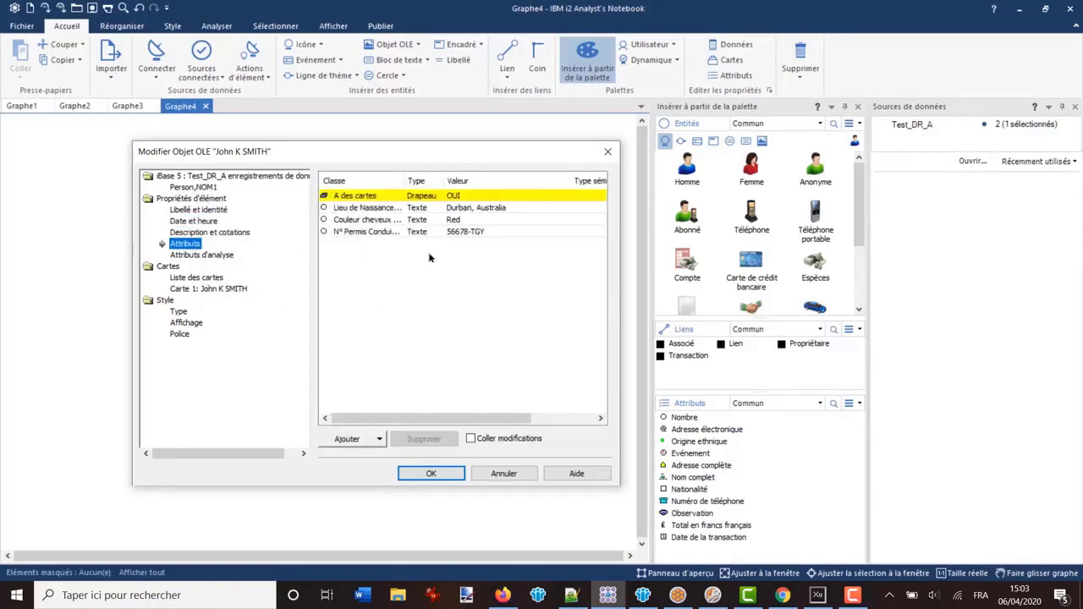
click(503, 474)
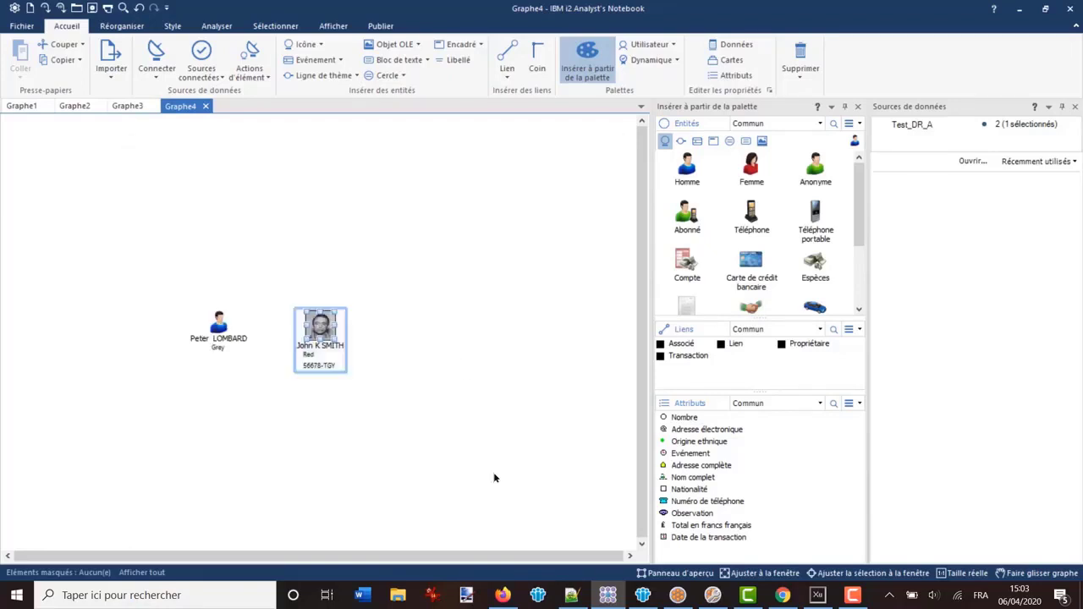
click(362, 237)
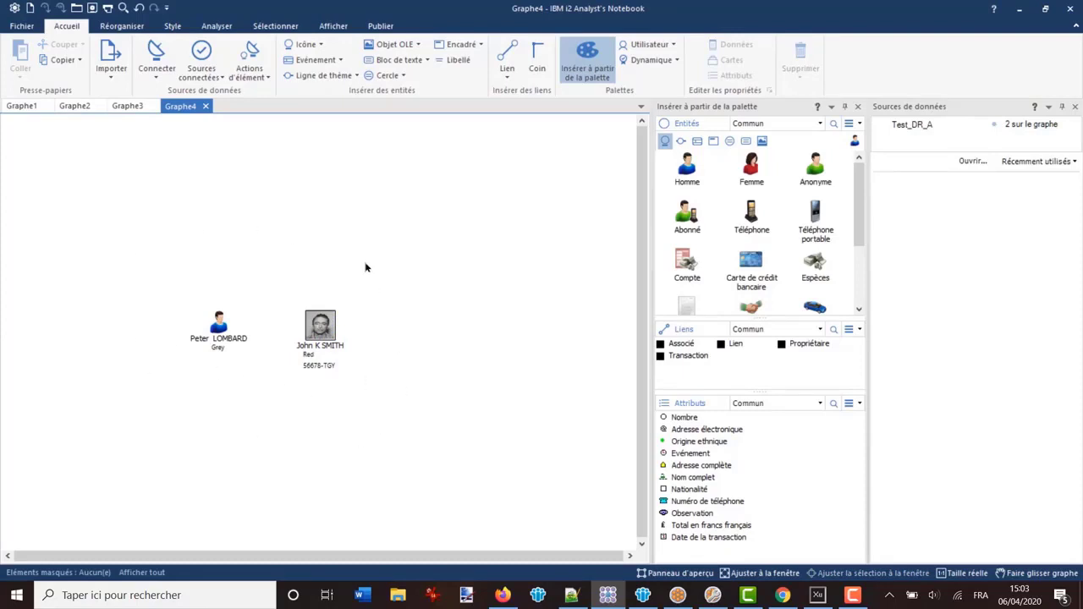
double_click(219, 325)
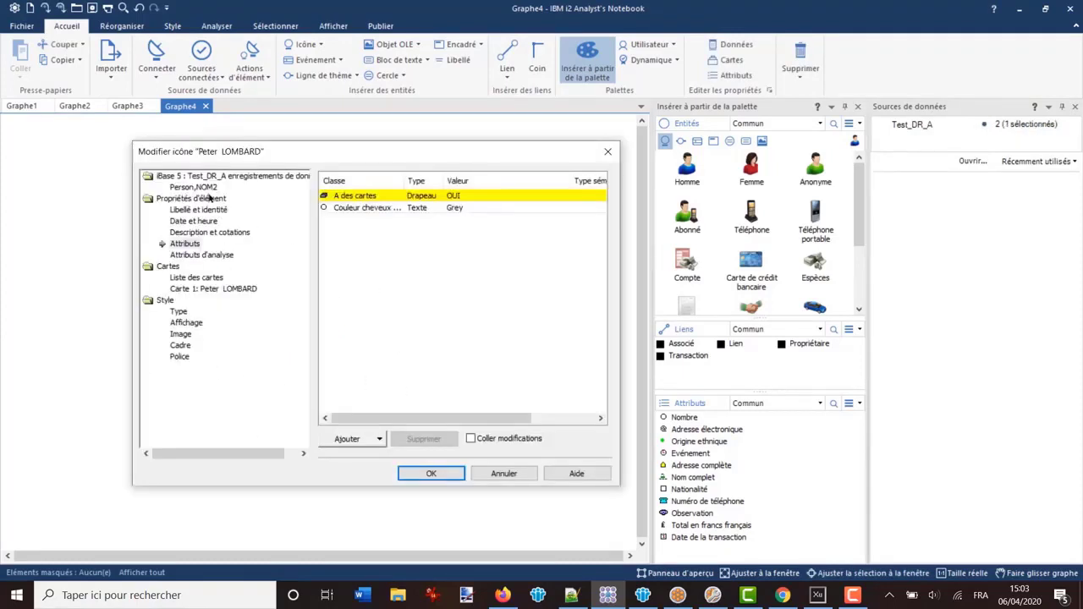
click(191, 187)
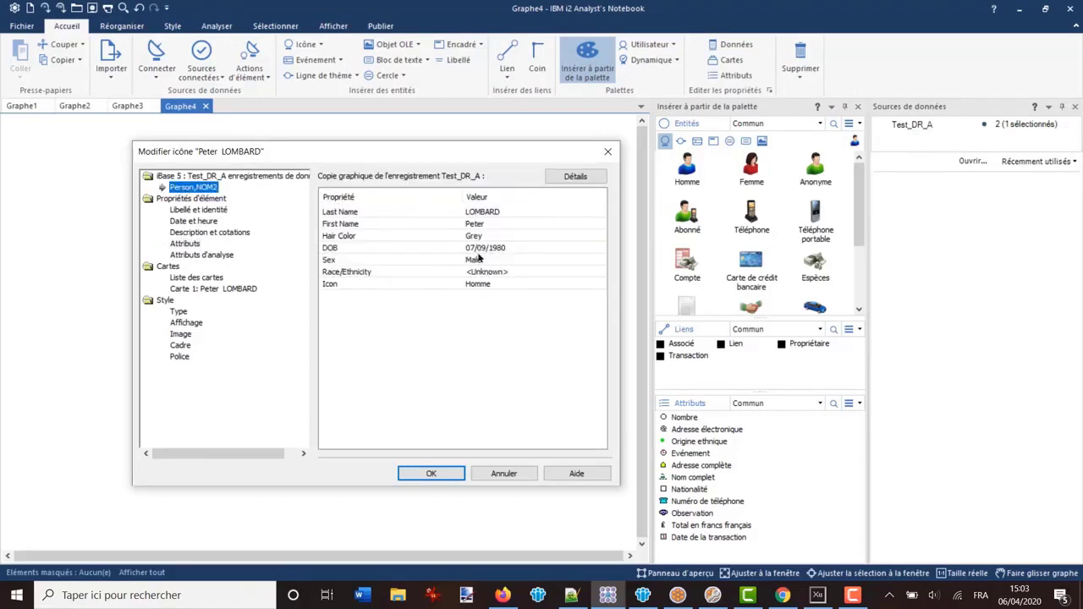
Purge all data records from every chart item on the Publish tab and confirm
click(502, 474)
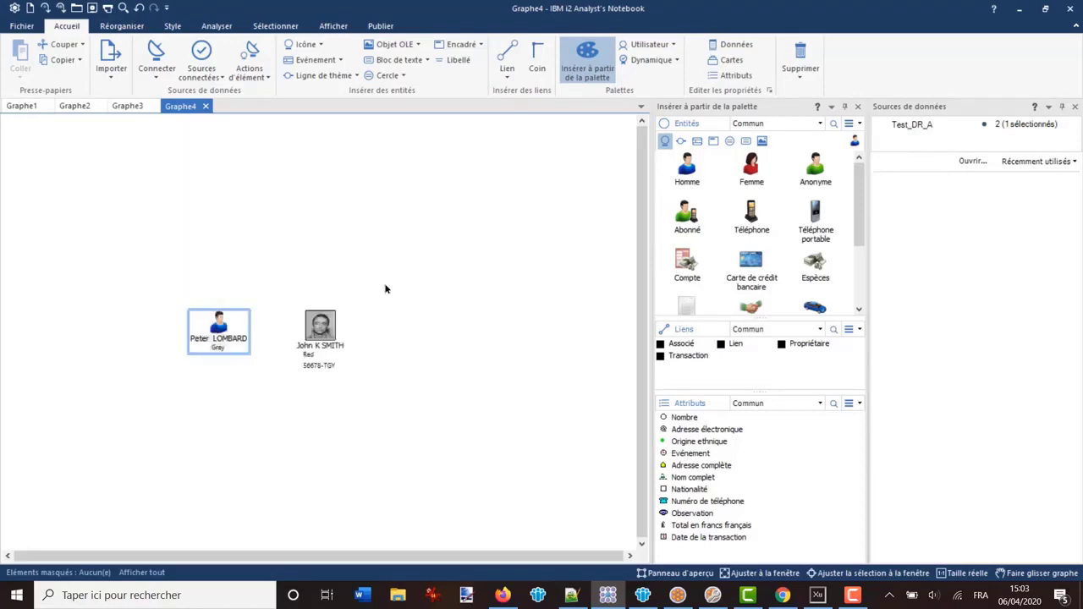
click(334, 219)
click(382, 31)
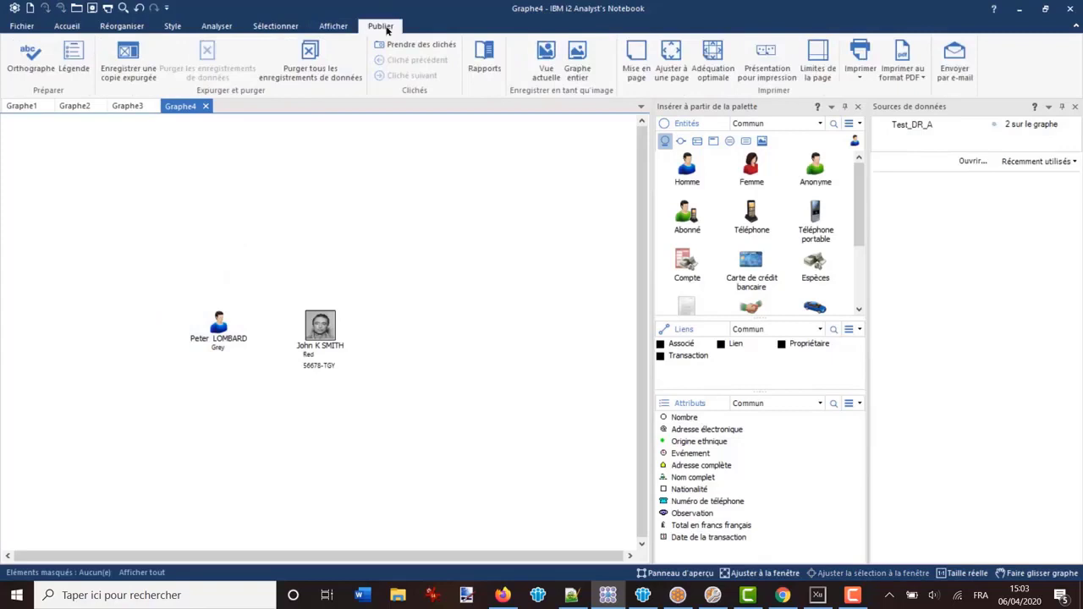
click(310, 51)
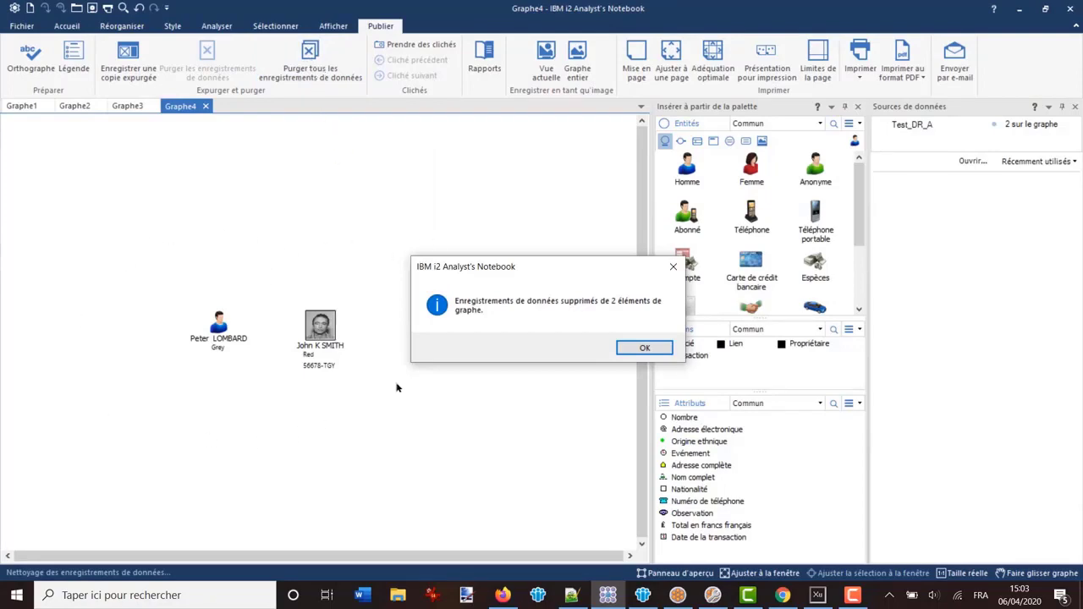
click(626, 348)
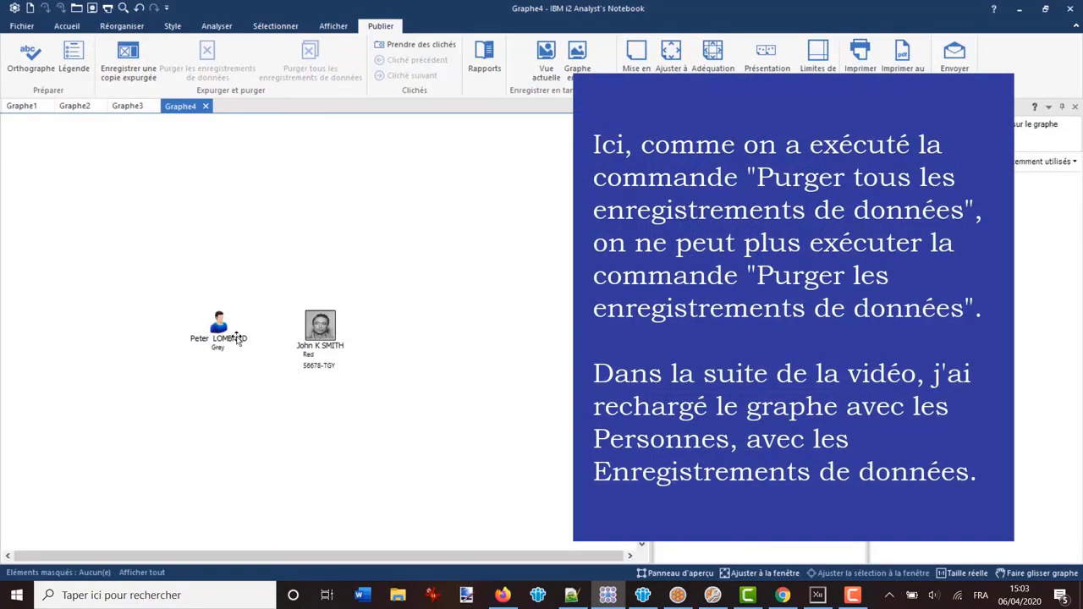
click(319, 336)
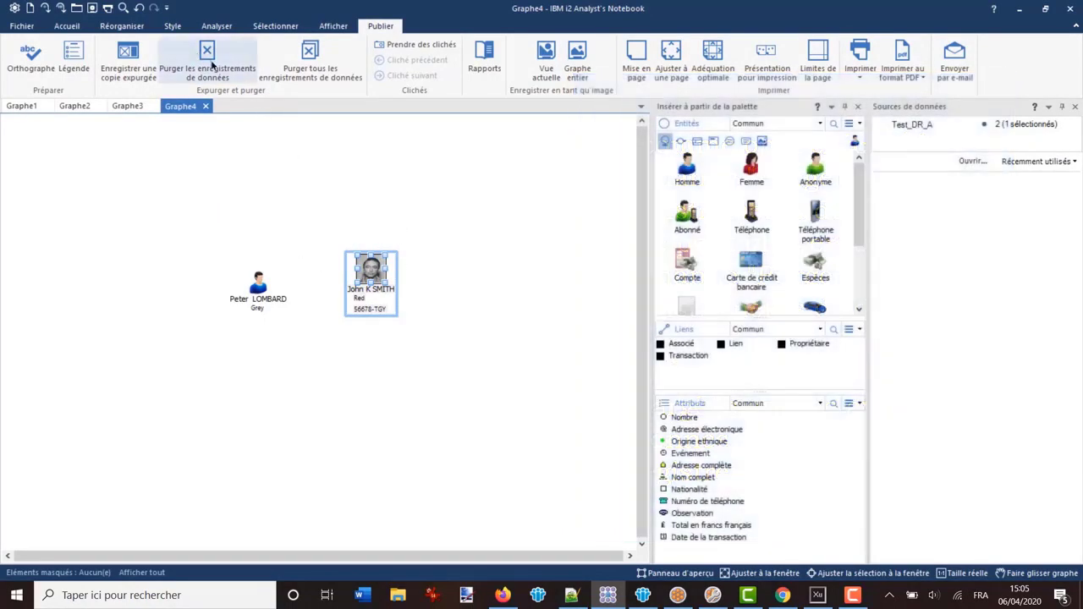
Purge the data record from only the selected photo person, then reopen its properties
click(209, 56)
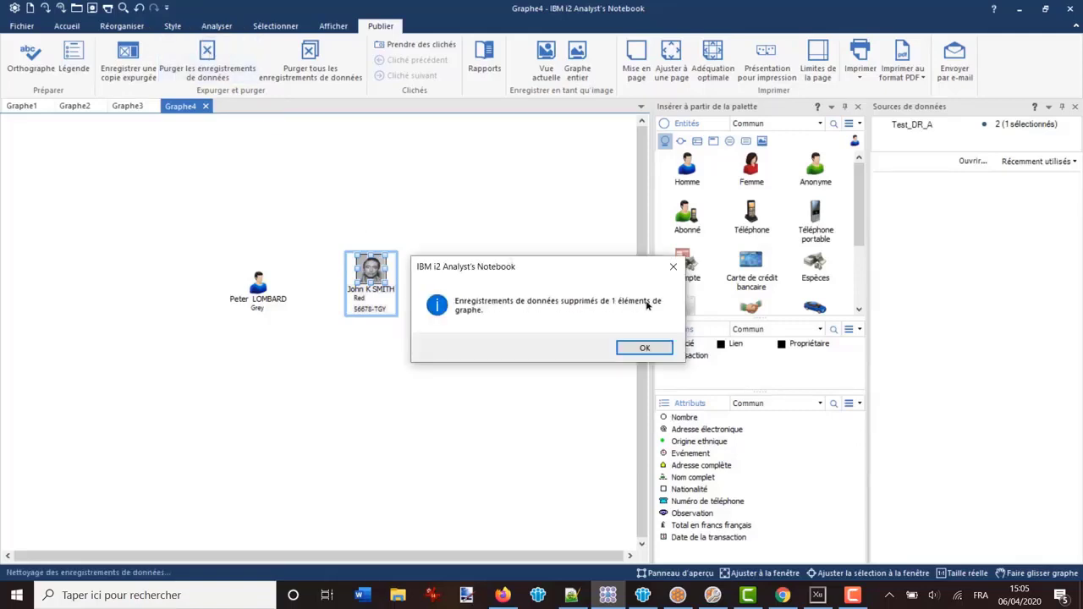
click(644, 349)
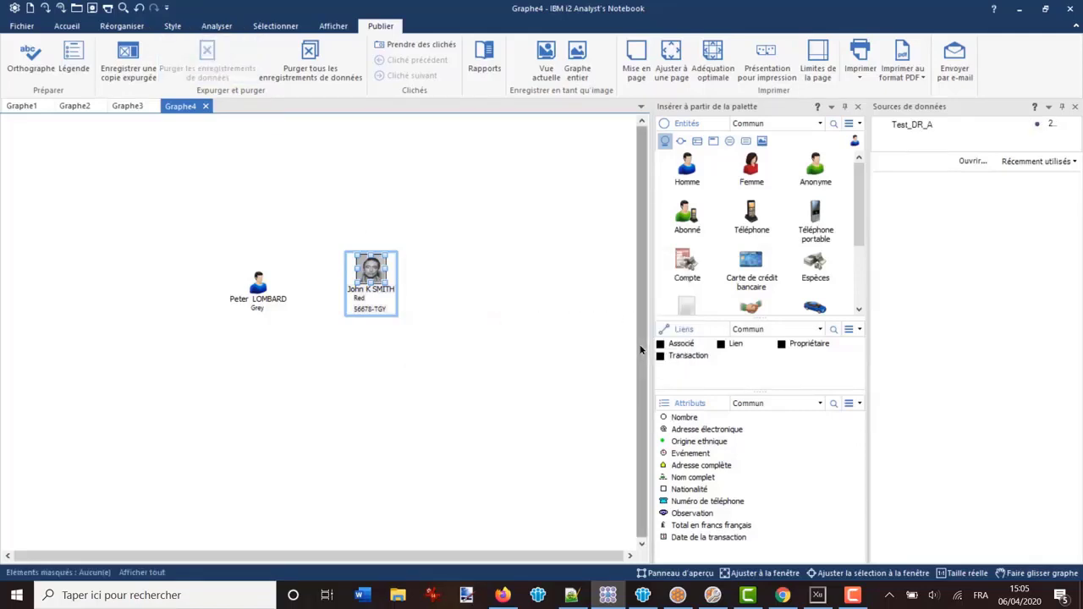
click(396, 230)
double_click(373, 270)
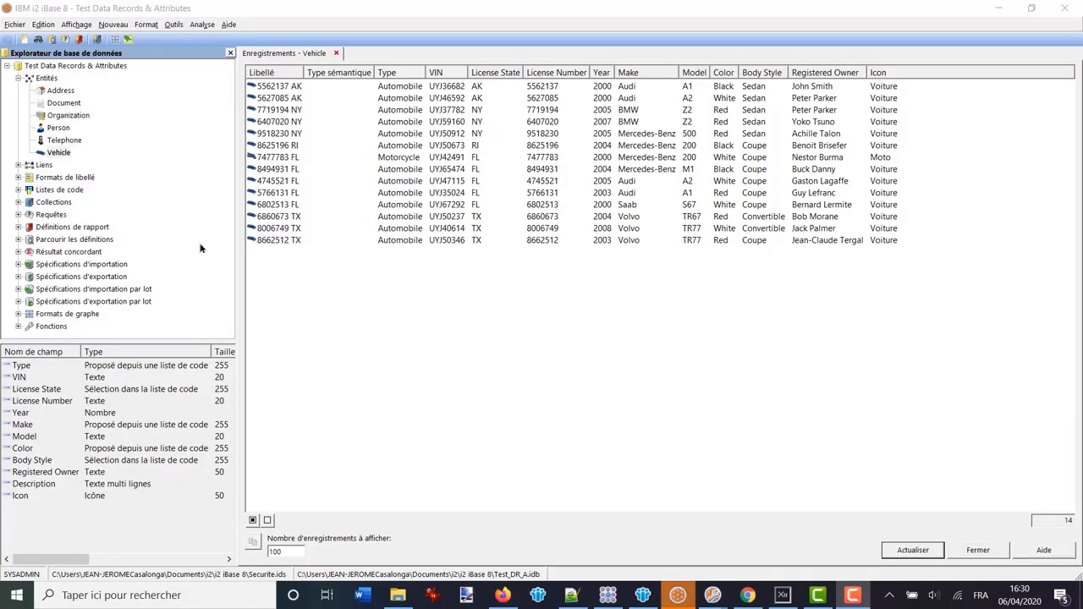
click(282, 135)
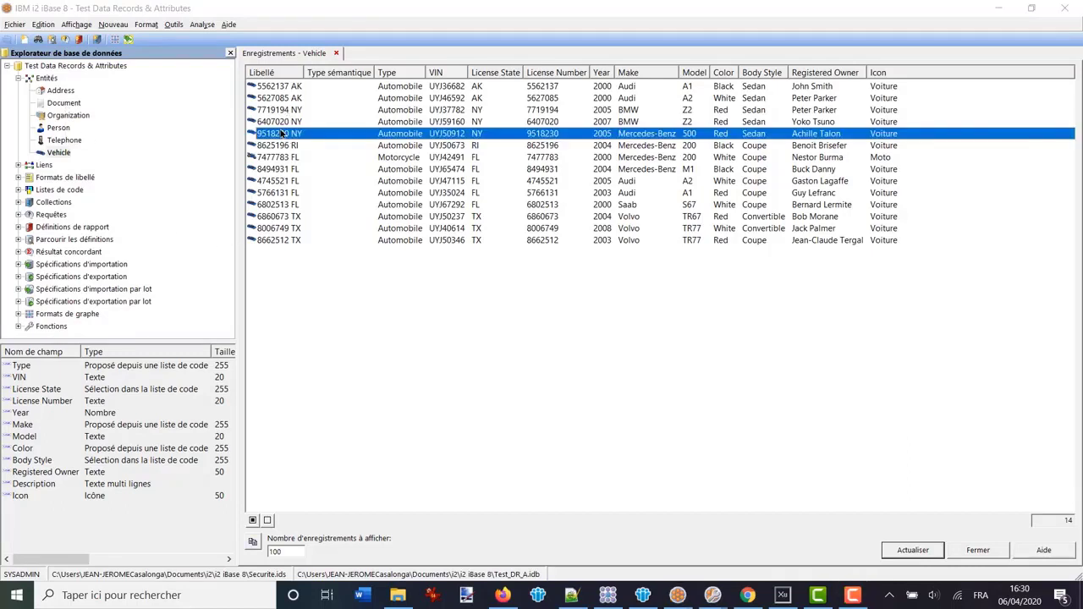
shift+click(281, 149)
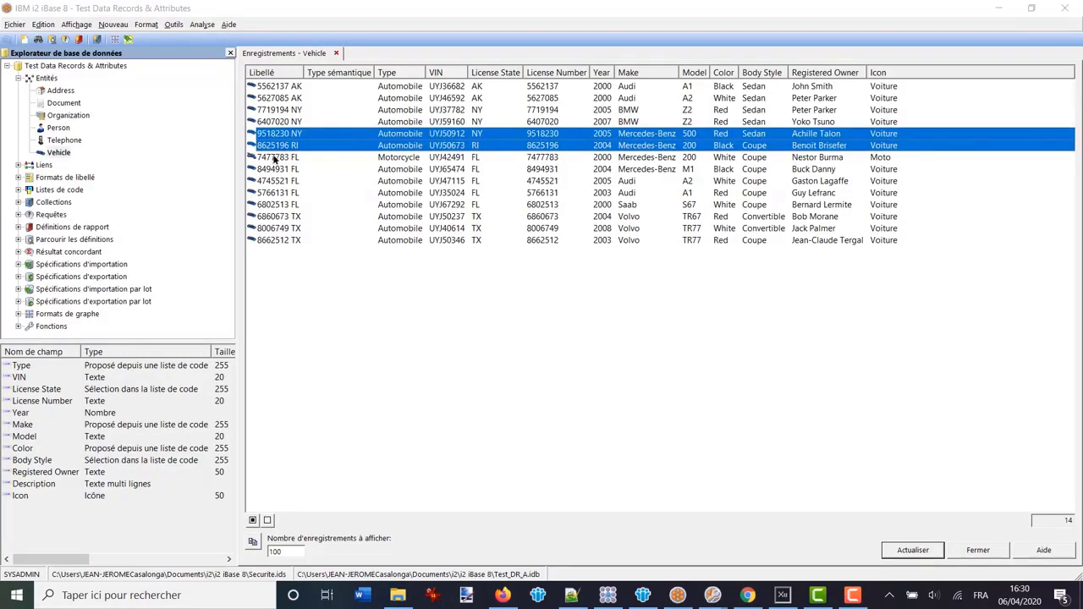
right_click(274, 141)
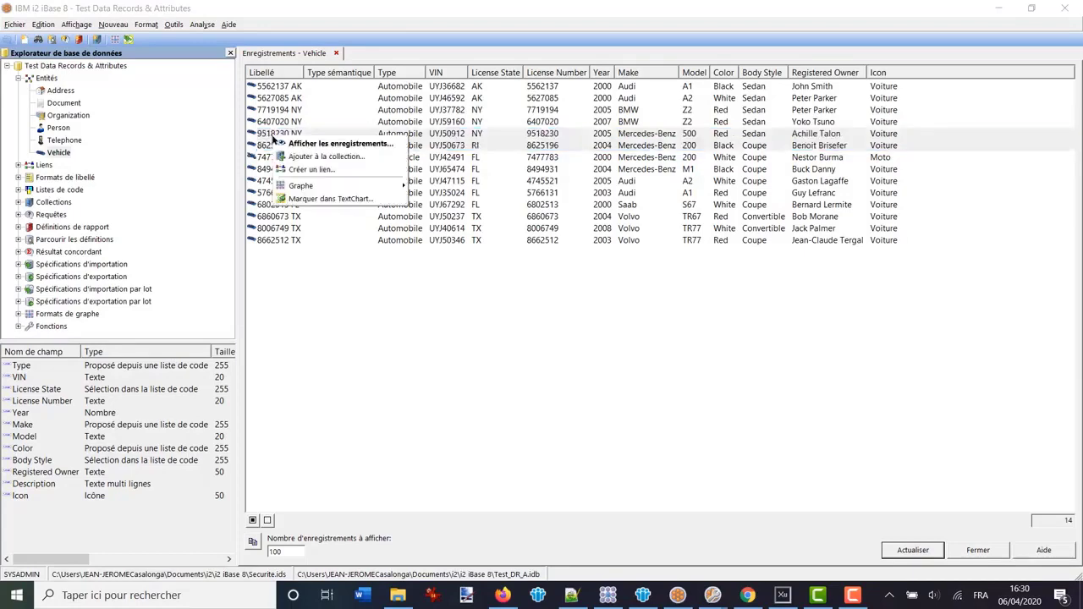
mouse_move(297, 187)
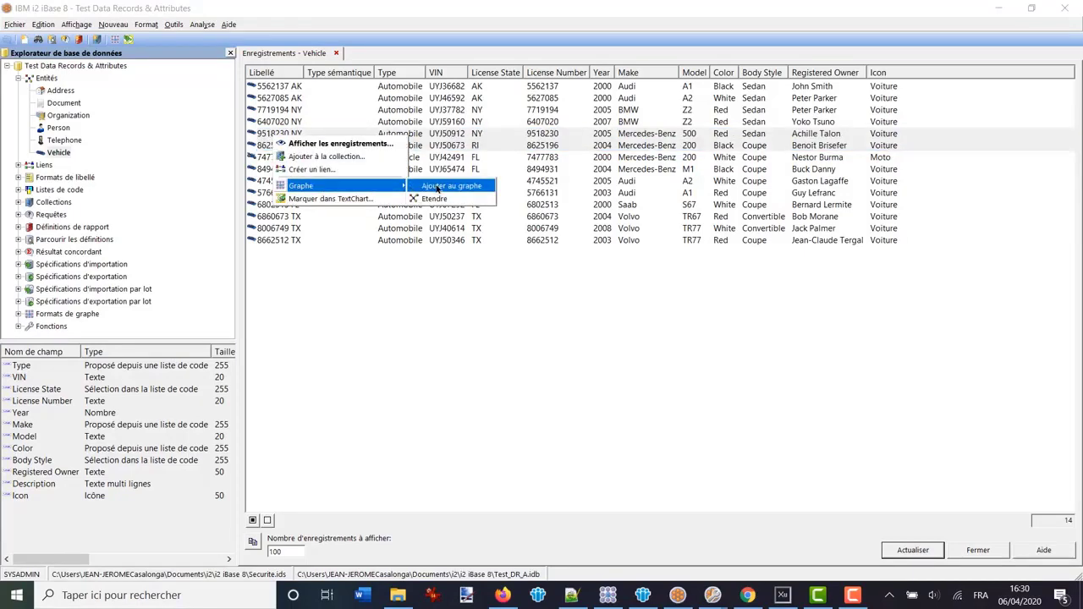
click(440, 186)
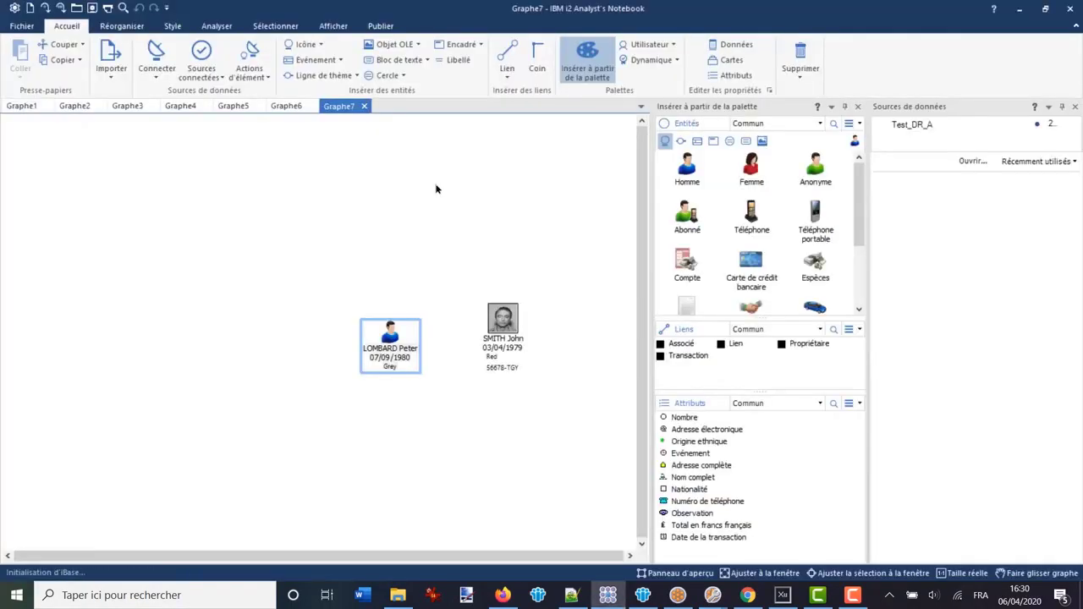
click(644, 385)
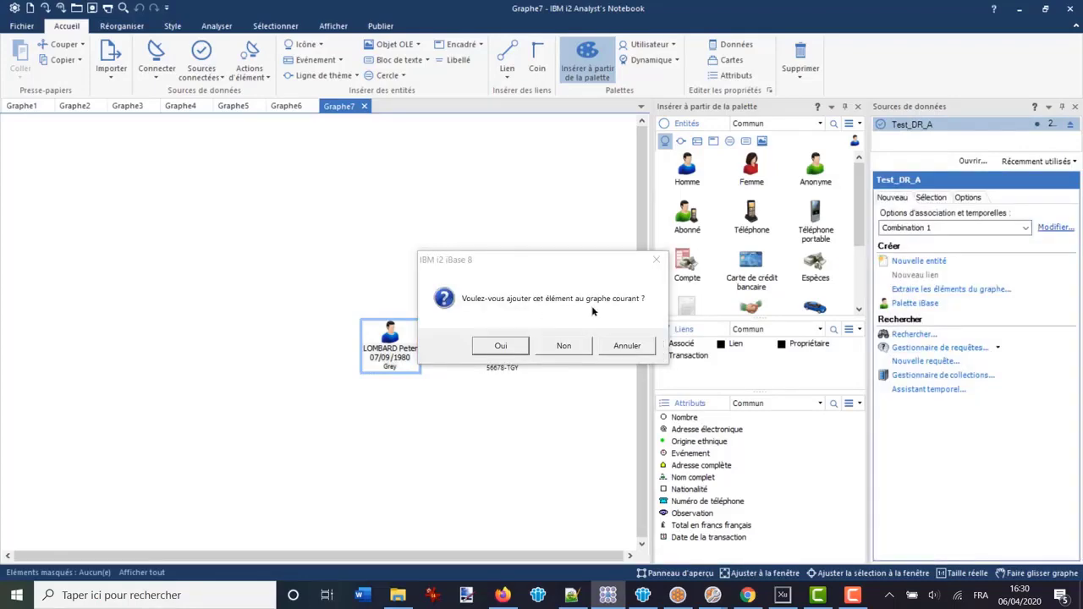
click(562, 346)
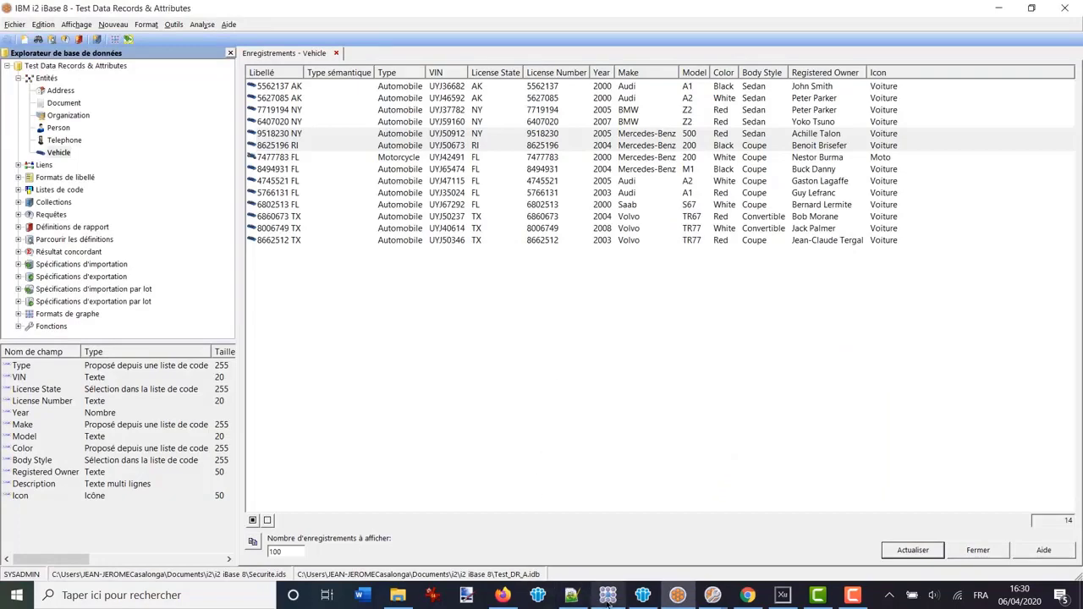
click(607, 595)
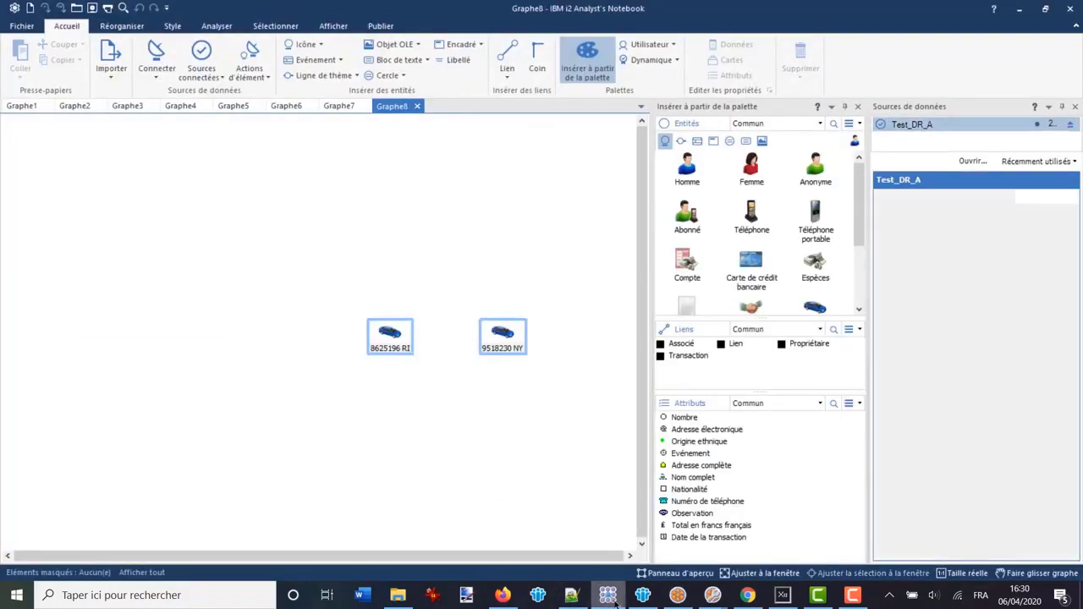
click(677, 595)
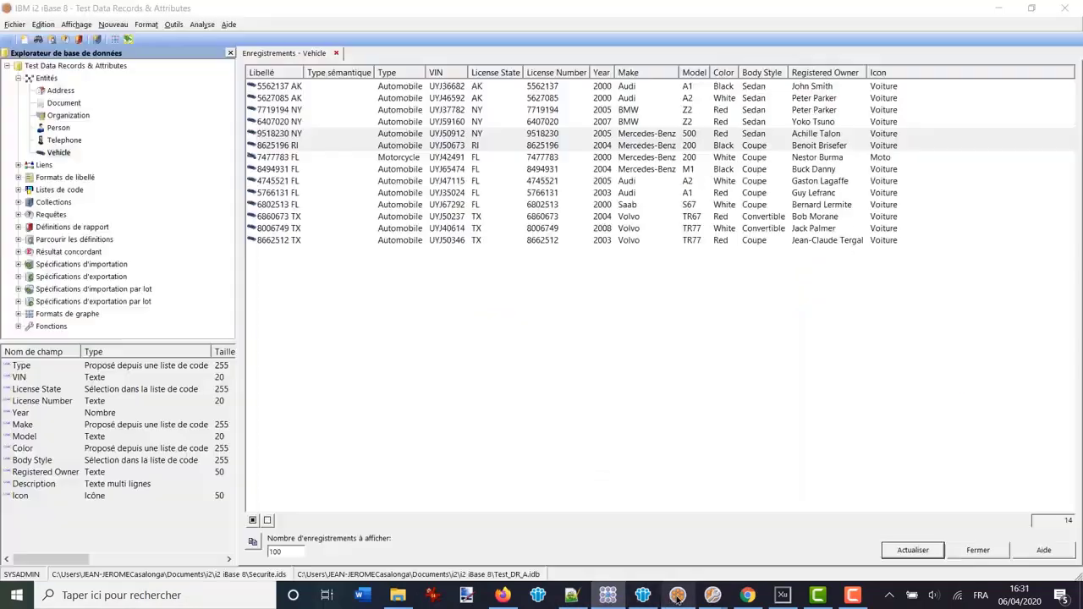
List all Person records and add the grey-haired person's record to the current chart
click(57, 129)
right_click(56, 128)
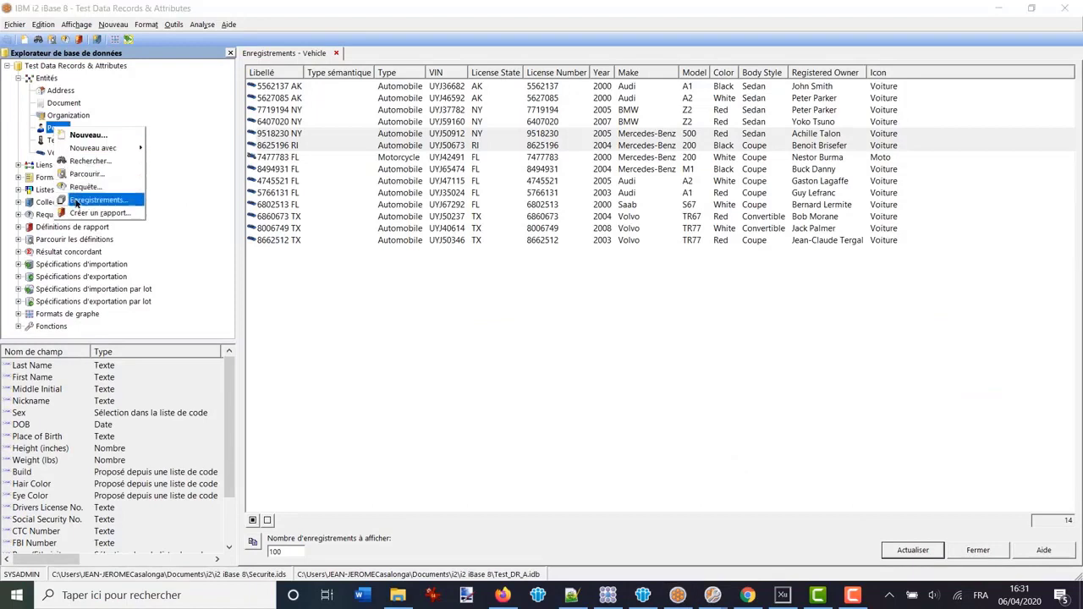
click(95, 201)
click(266, 99)
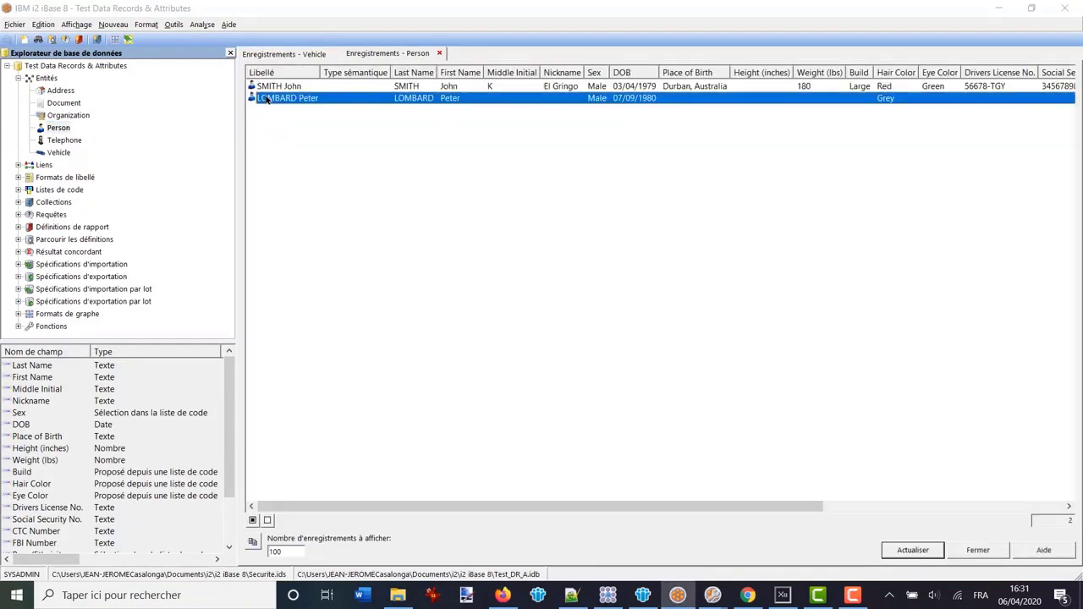
right_click(291, 101)
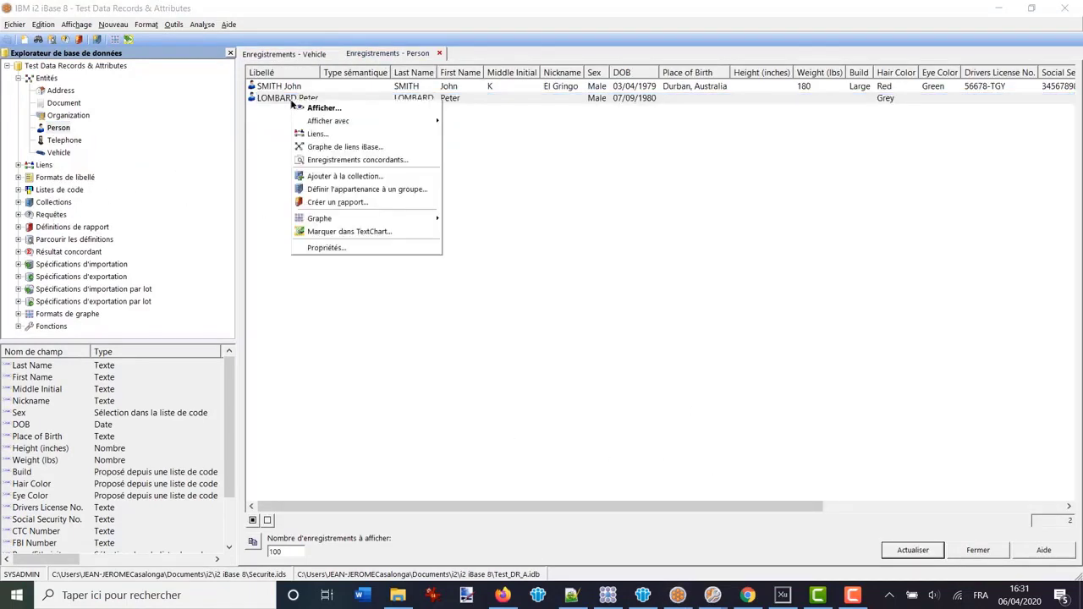
mouse_move(398, 218)
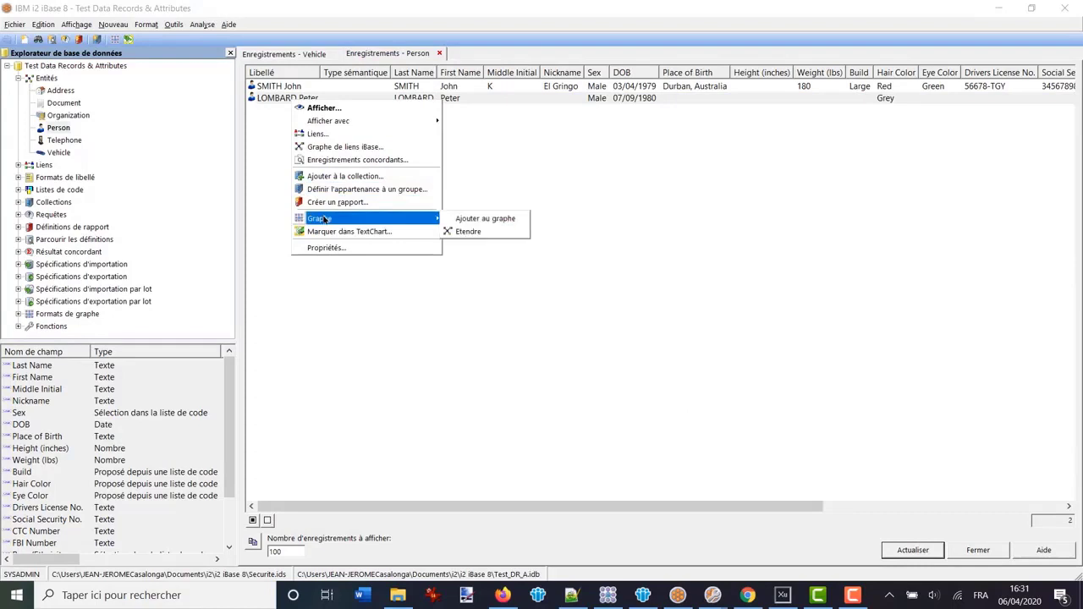
click(479, 218)
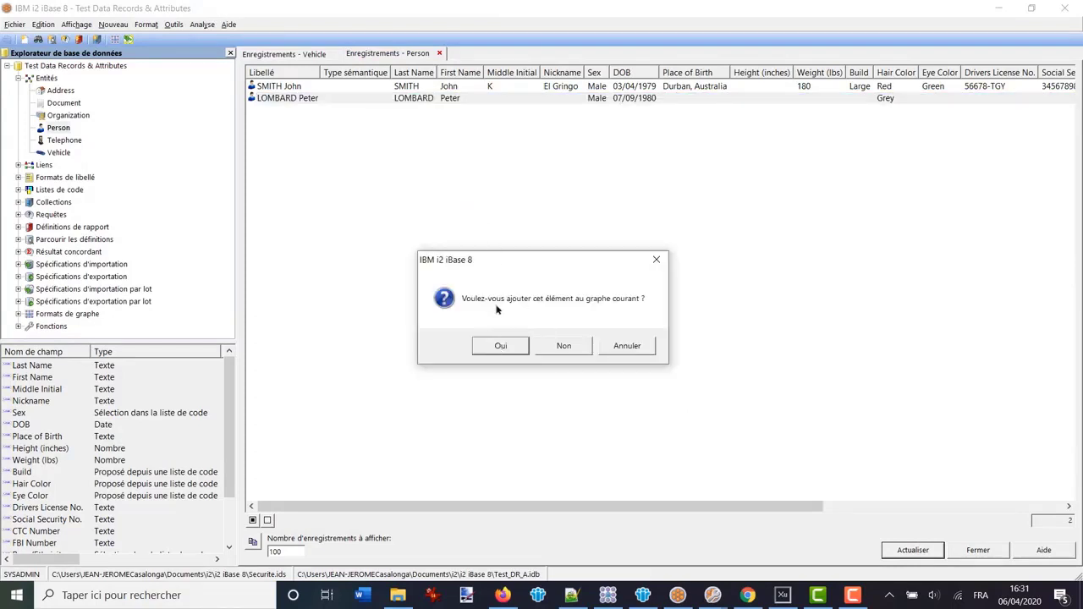
click(501, 346)
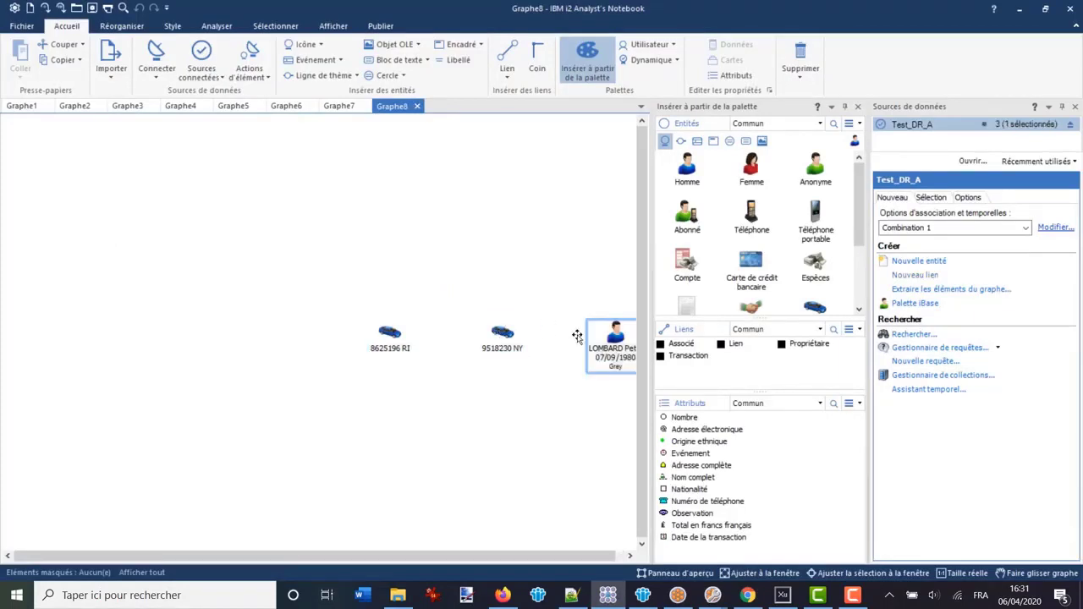
click(630, 555)
click(629, 556)
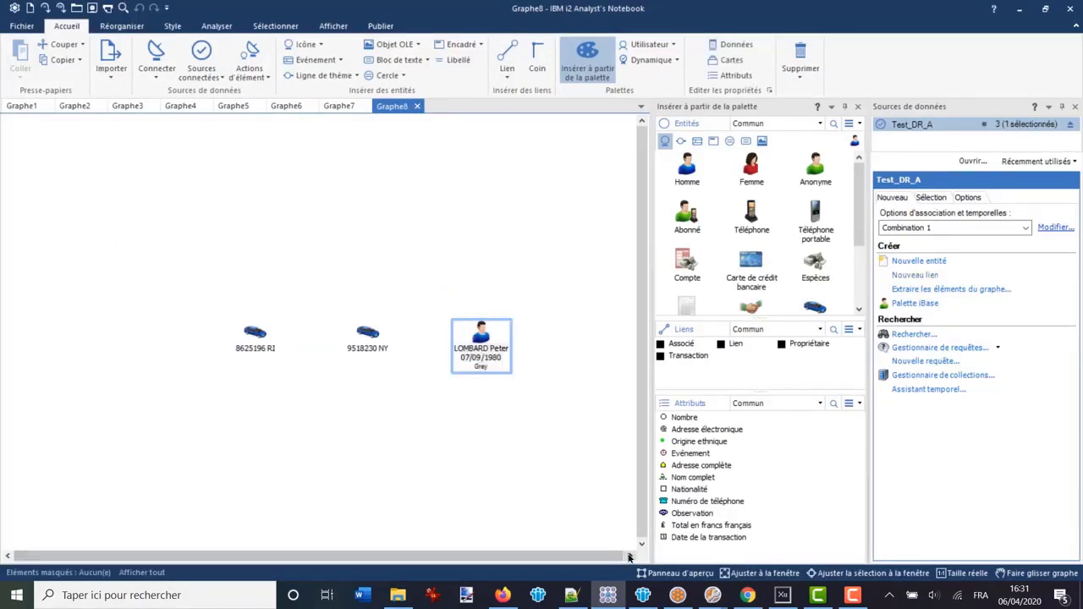
right_click(253, 331)
key(Escape)
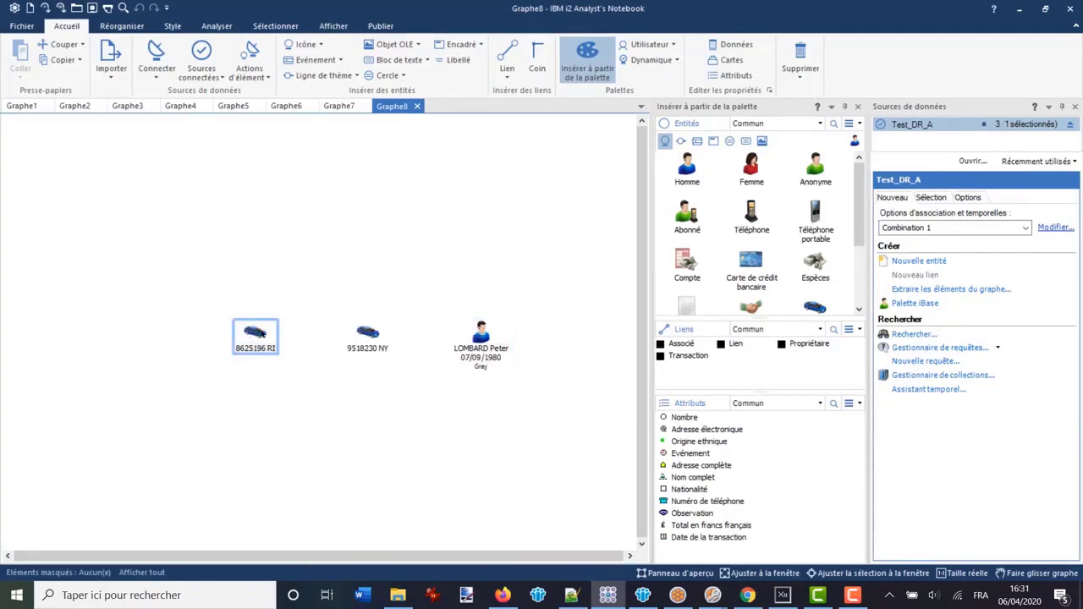
ctrl+click(257, 332)
double_click(256, 331)
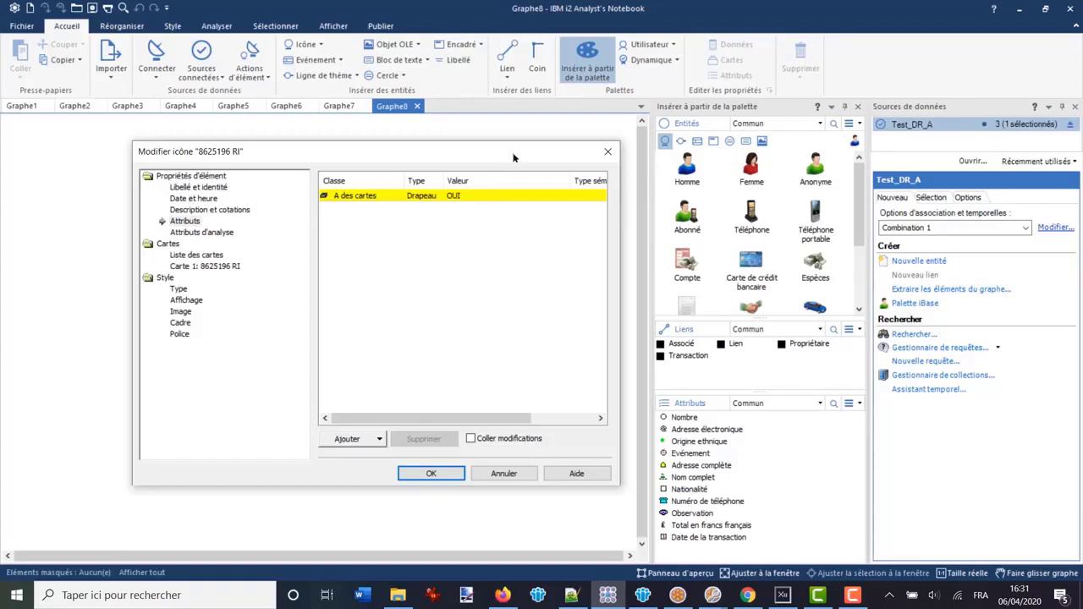
key(Escape)
click(480, 330)
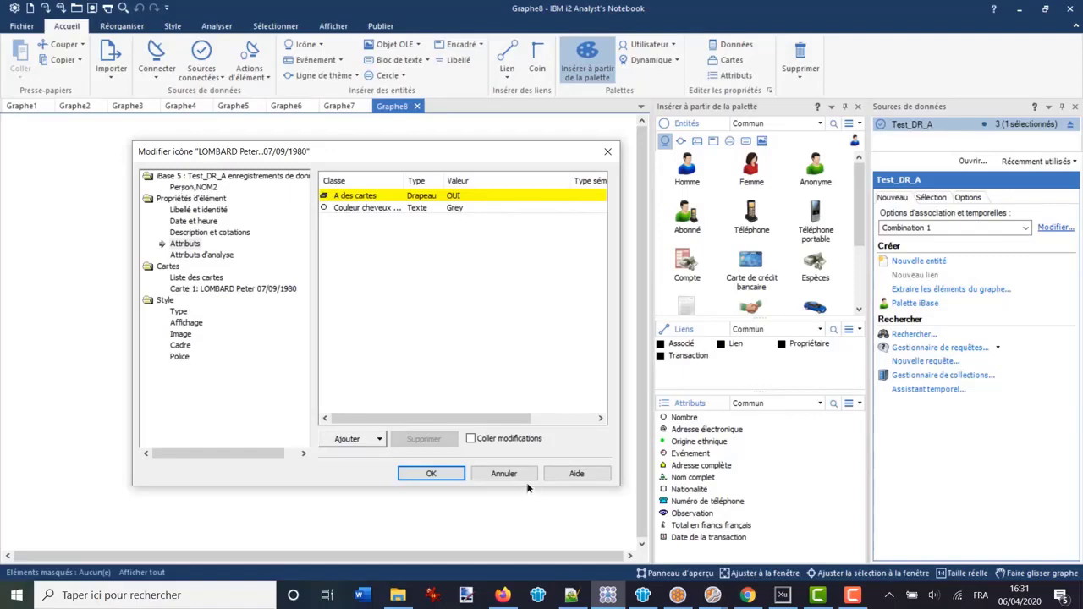
click(504, 475)
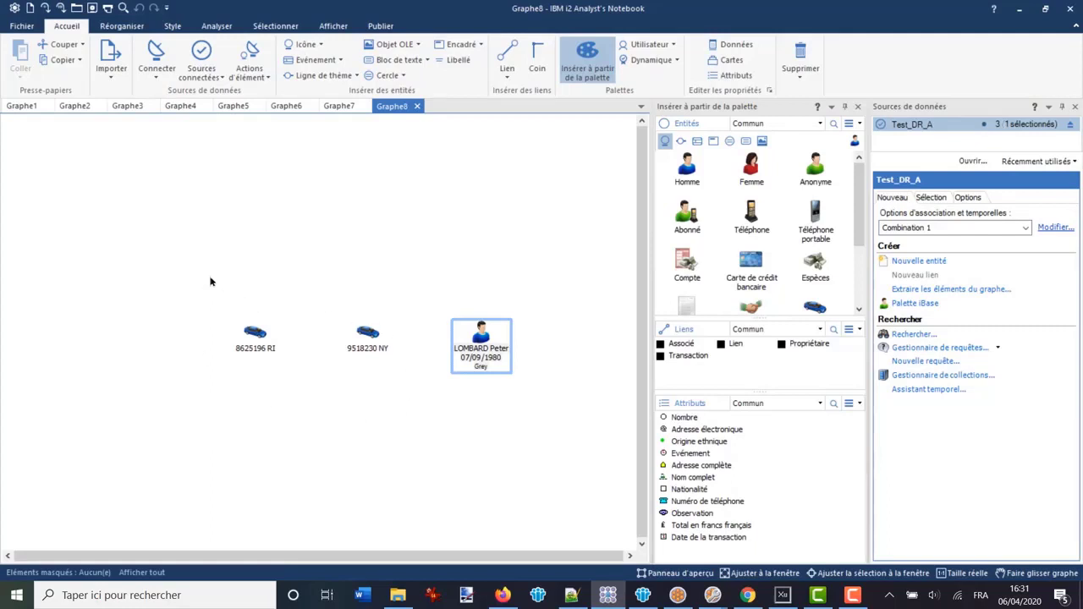
Box-select both cars and delete them from Graphe8, then return to iBase
drag(198, 270, 407, 398)
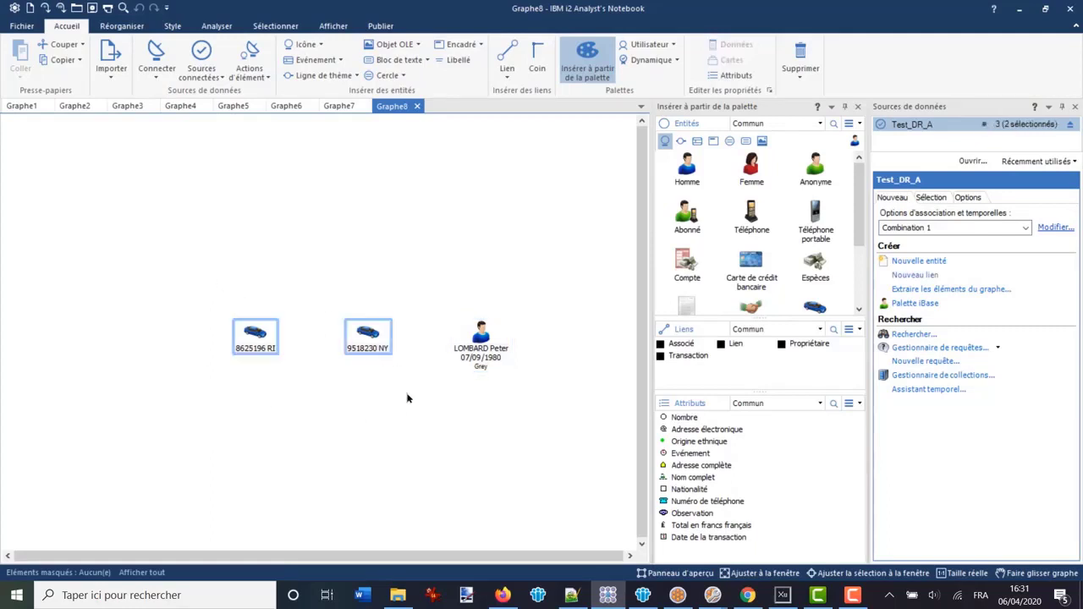
key(Delete)
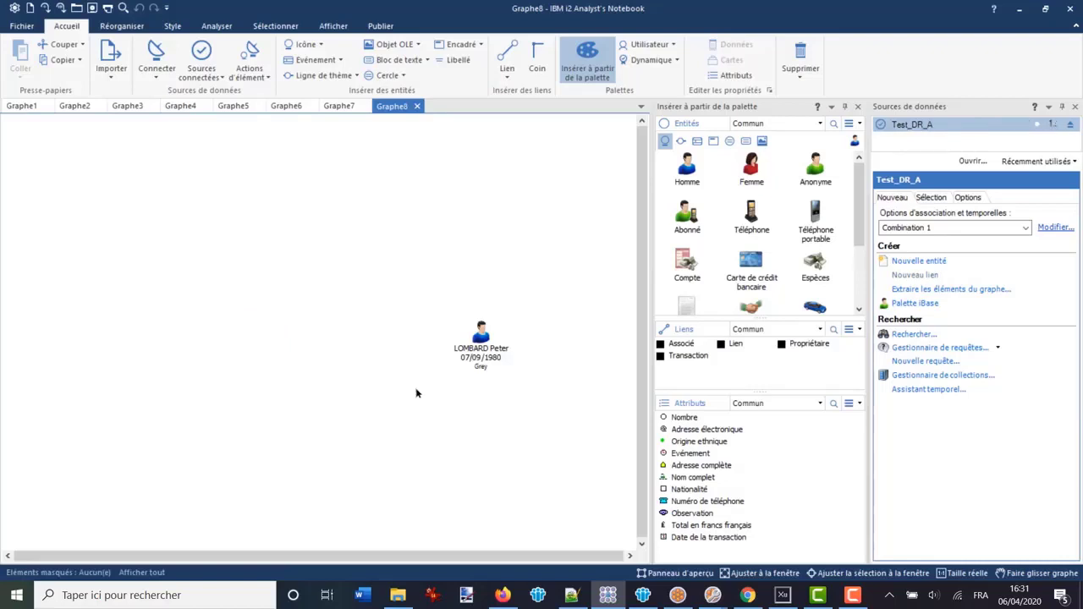
click(678, 596)
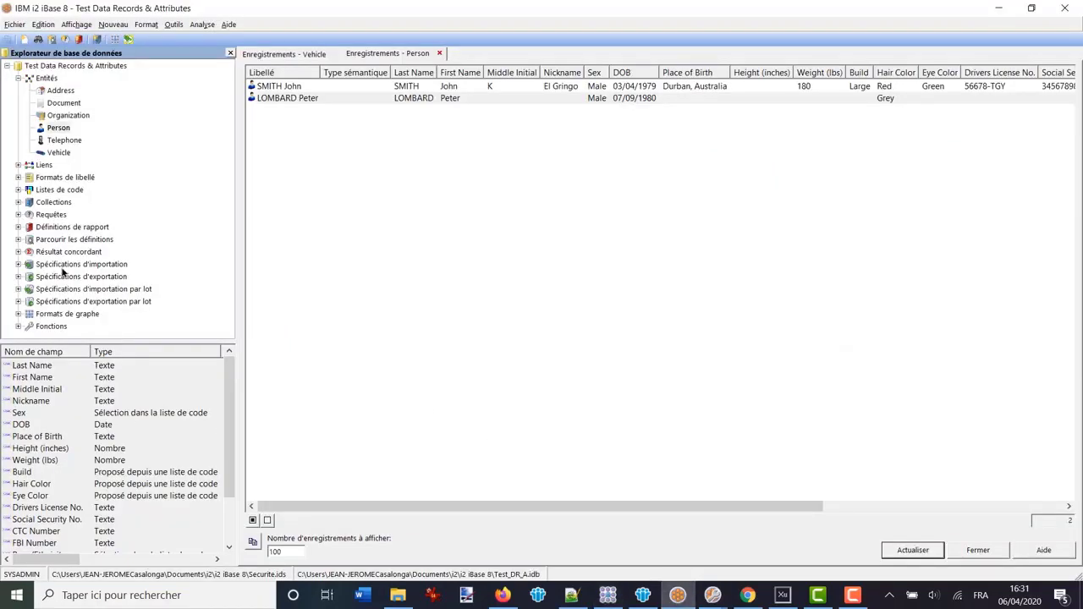
Set graph format FG1's Vehicle data records to Tout and save it
click(18, 315)
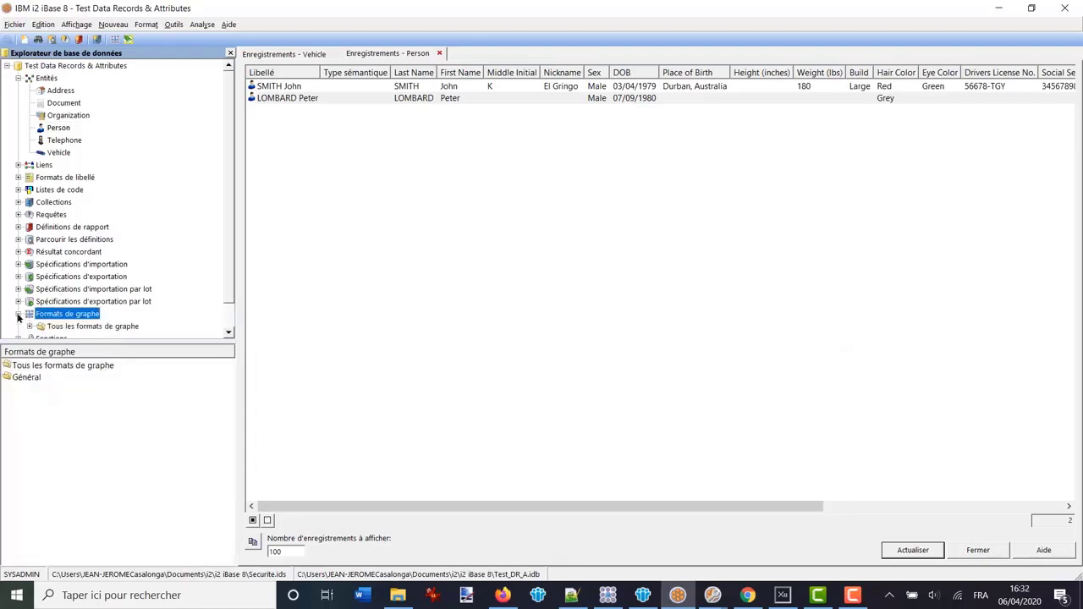
double_click(28, 376)
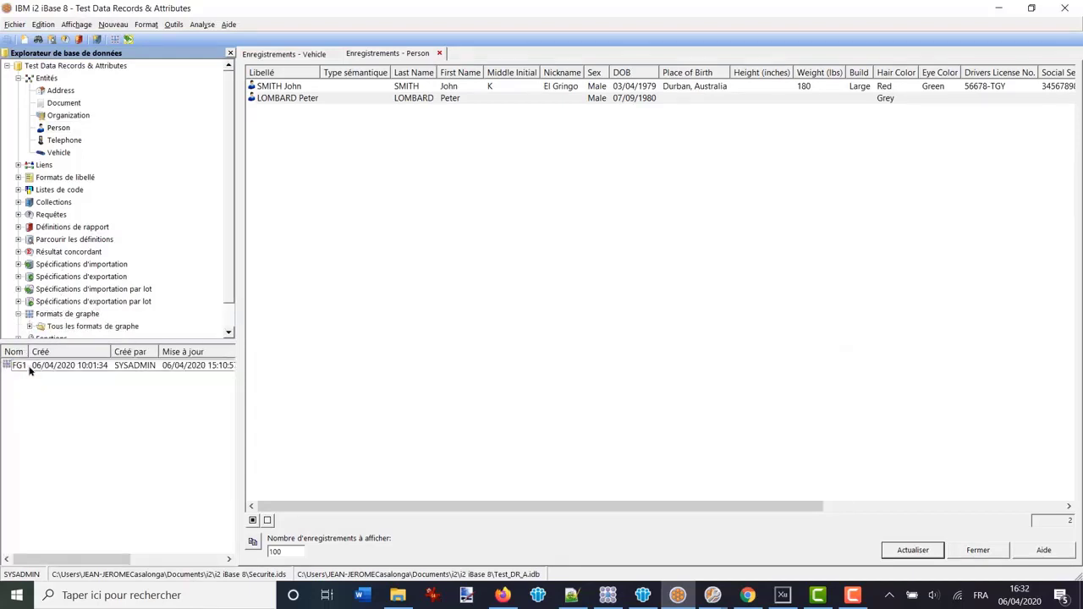
click(28, 366)
double_click(28, 366)
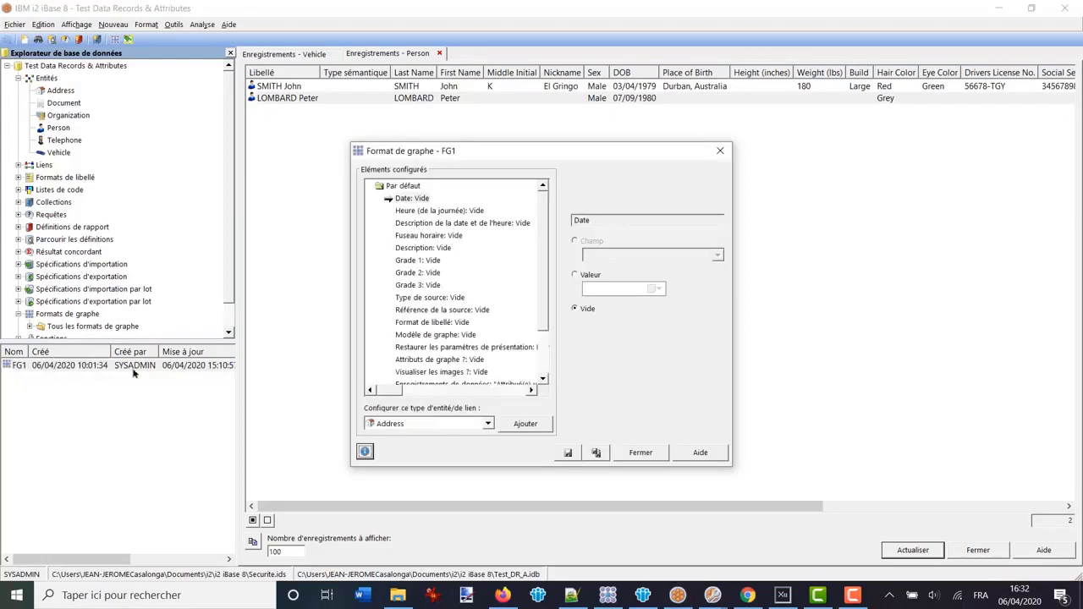
click(542, 377)
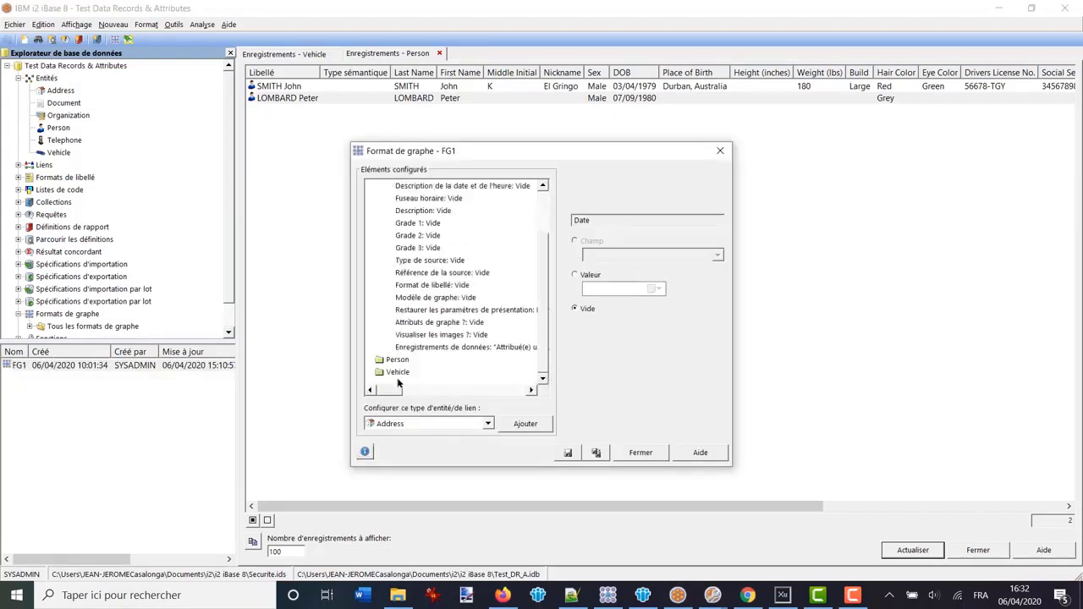
double_click(395, 372)
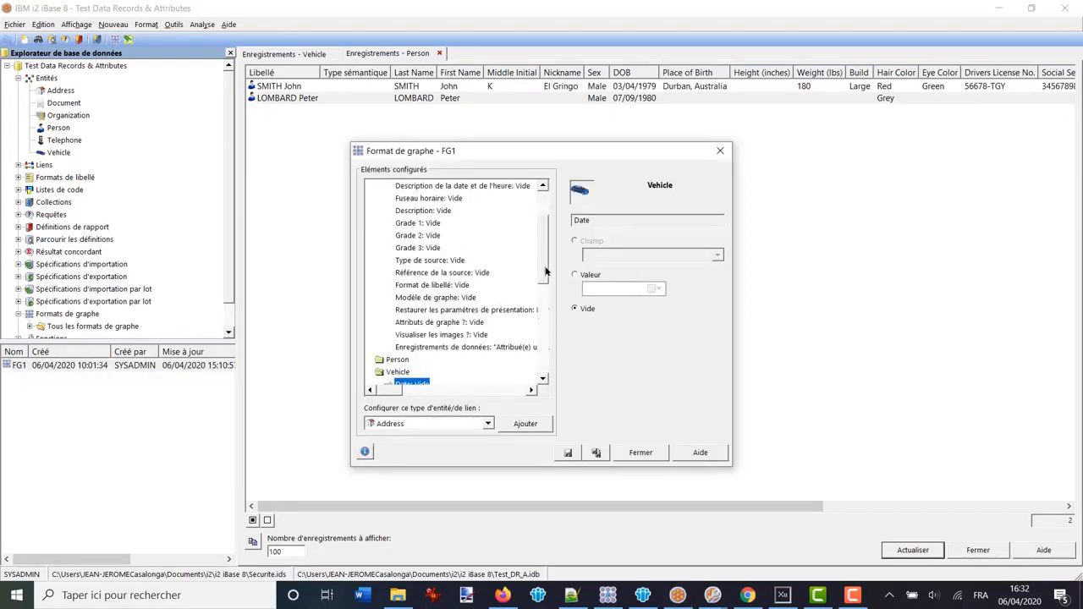
drag(546, 271, 546, 373)
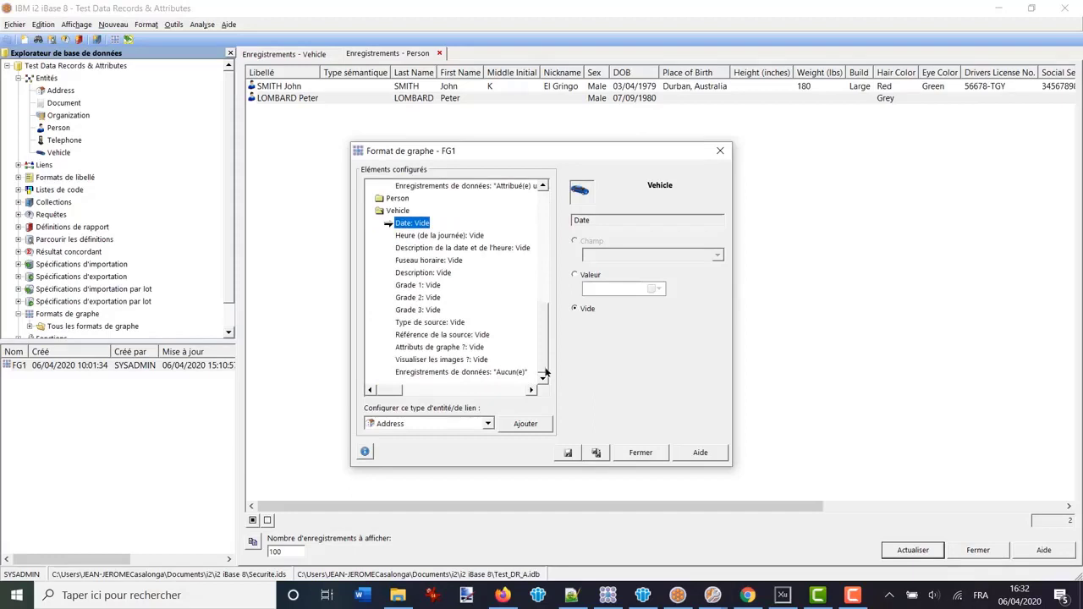
click(445, 372)
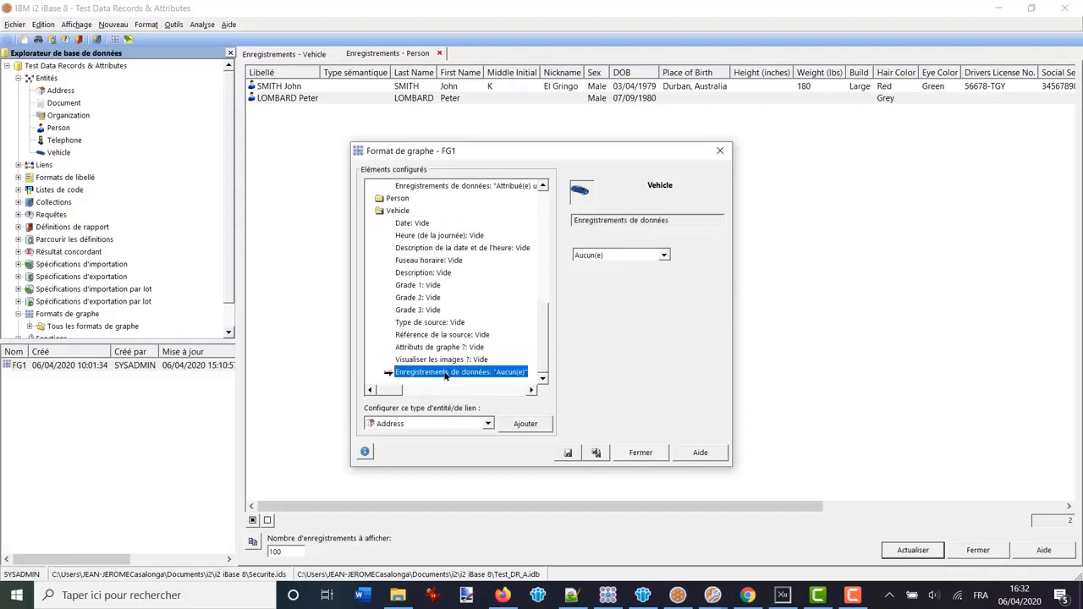
click(665, 258)
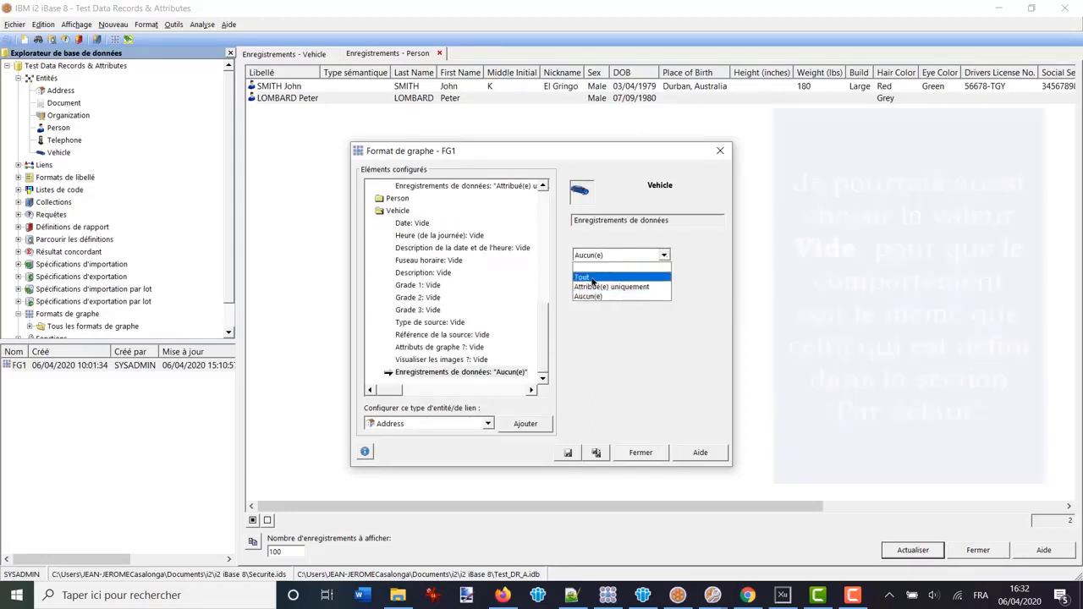
click(592, 280)
click(568, 454)
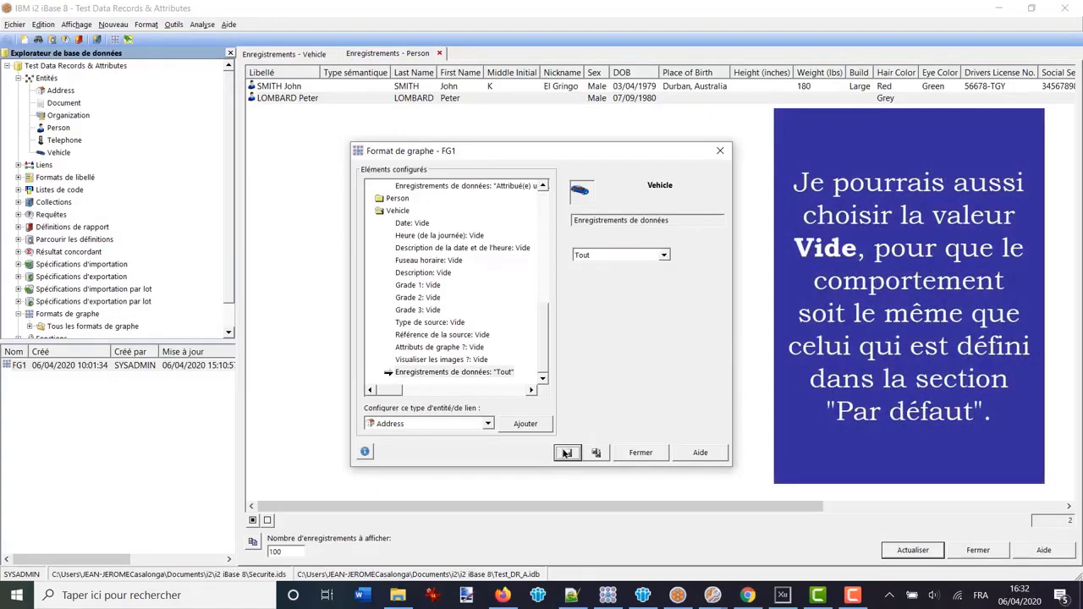
click(639, 453)
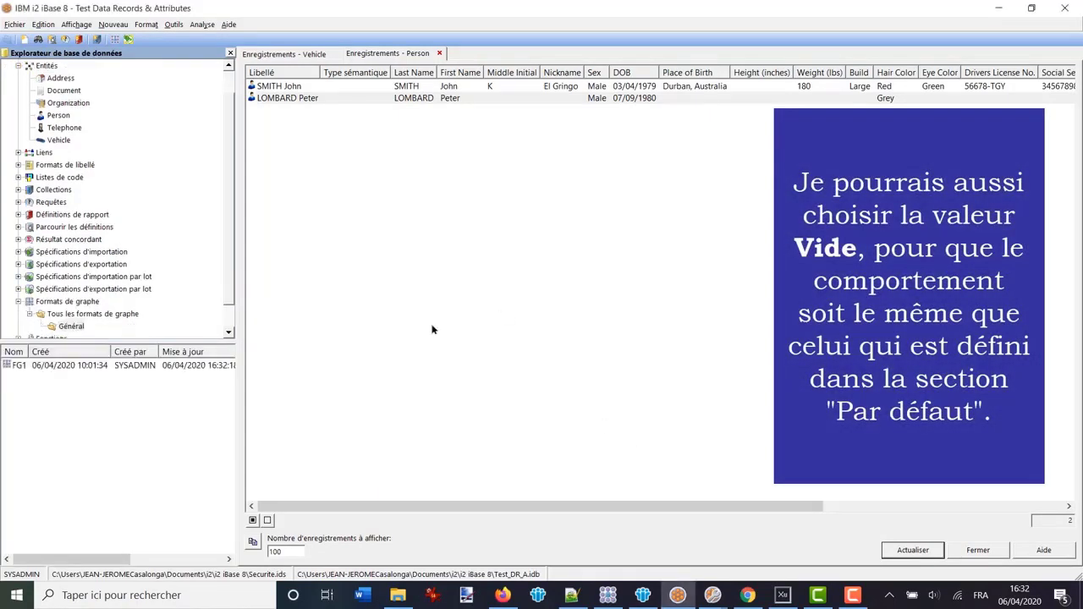
click(286, 54)
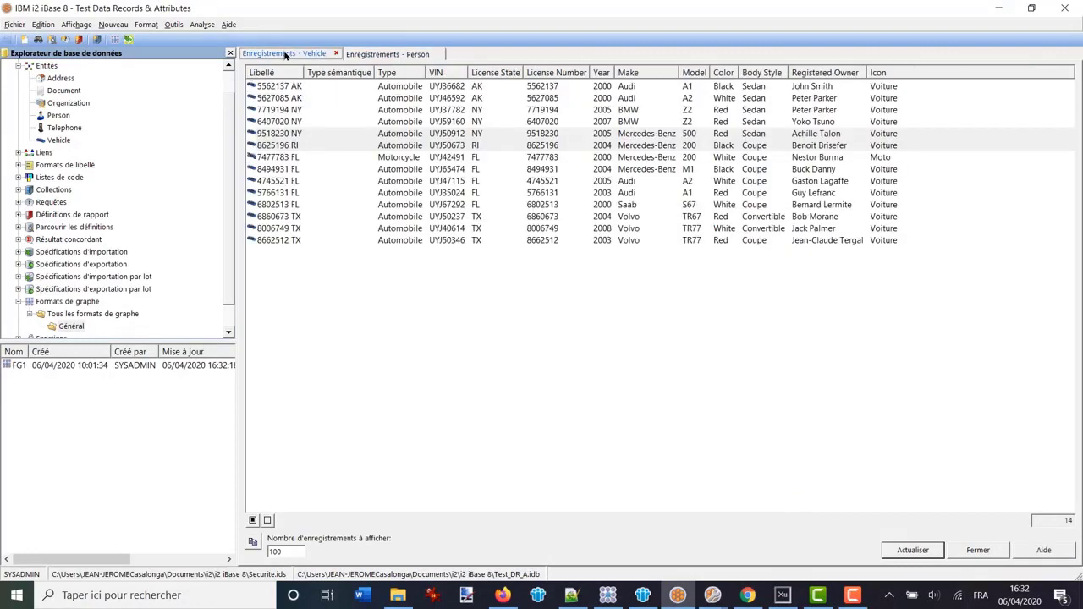
click(273, 161)
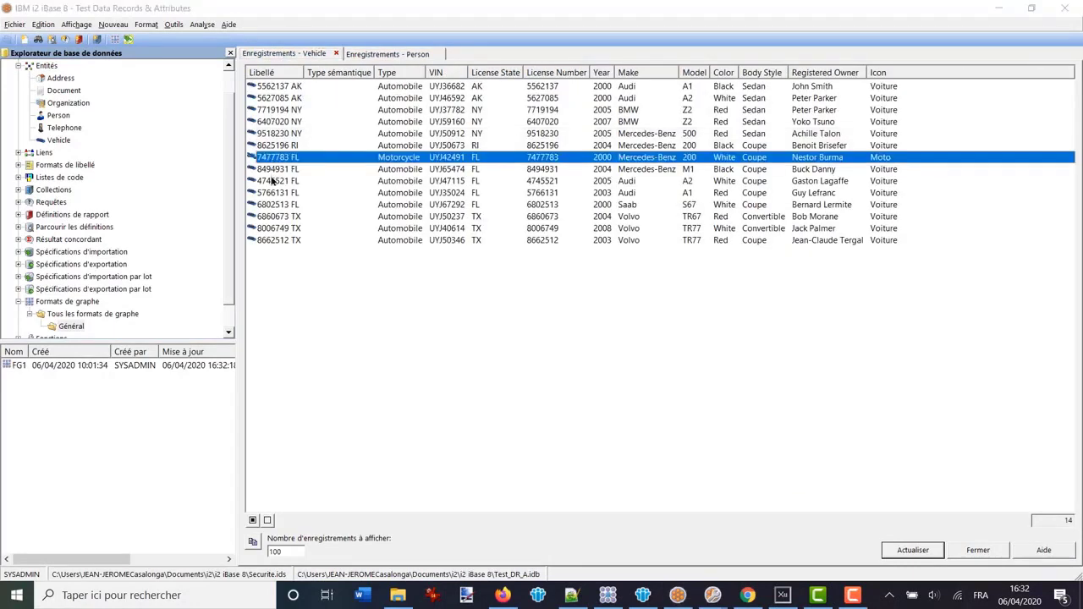
shift+click(273, 180)
right_click(272, 169)
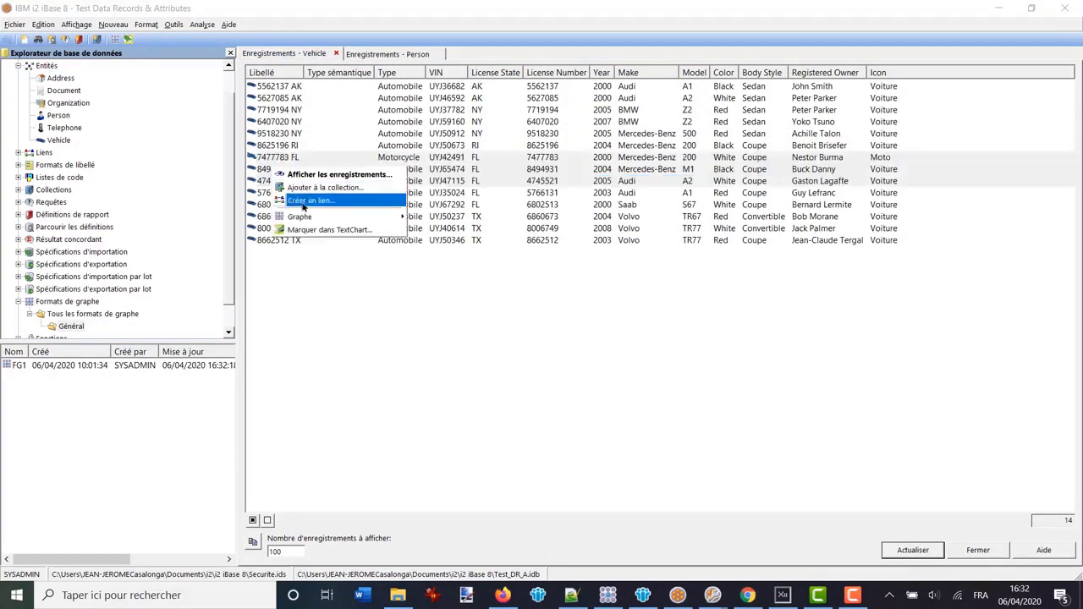
mouse_move(347, 217)
click(440, 218)
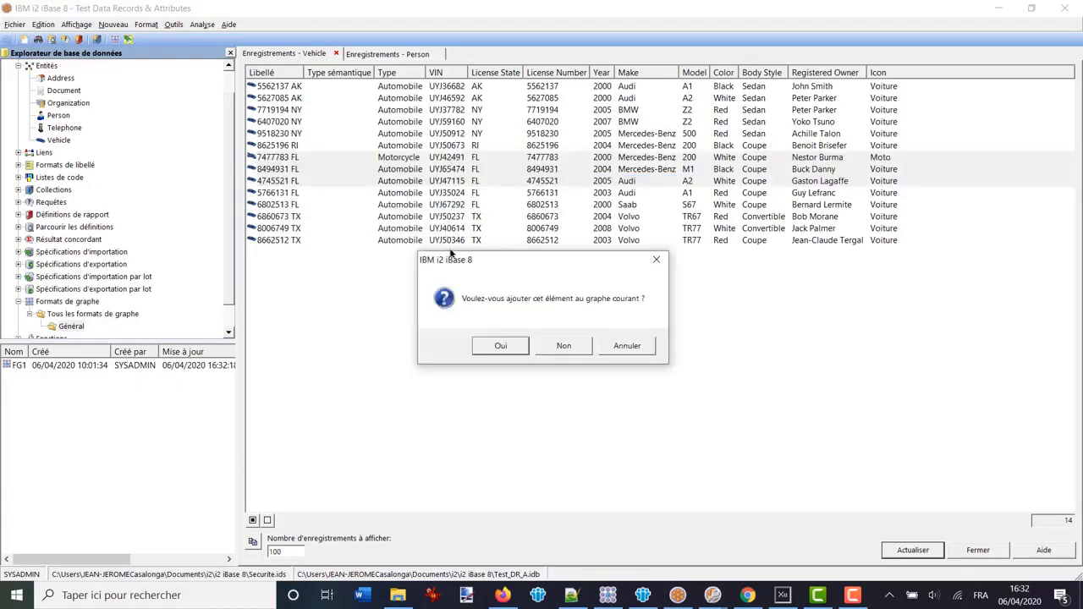
click(499, 346)
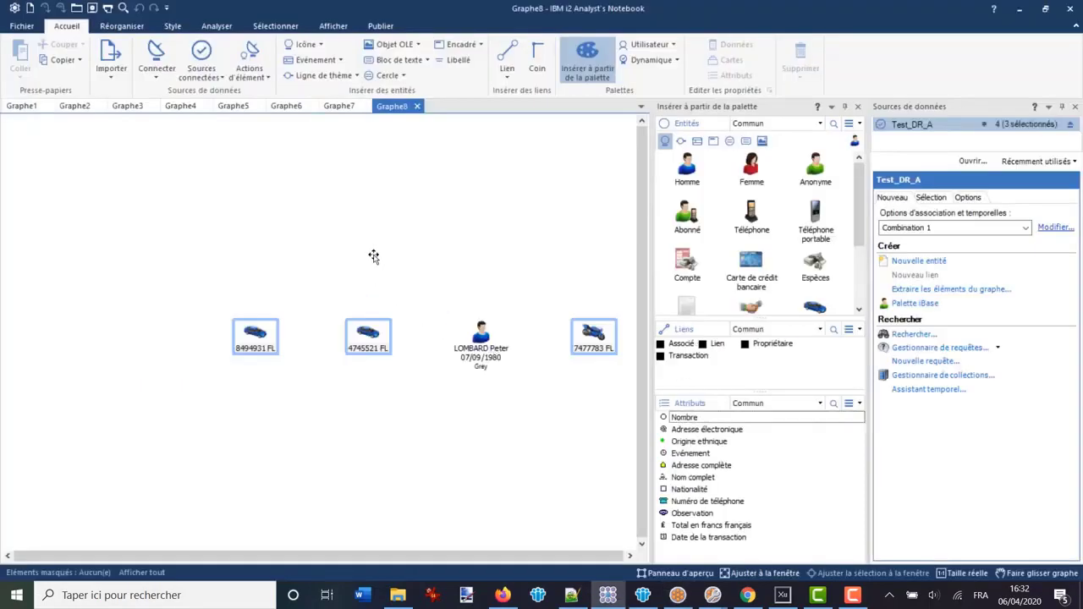
click(253, 335)
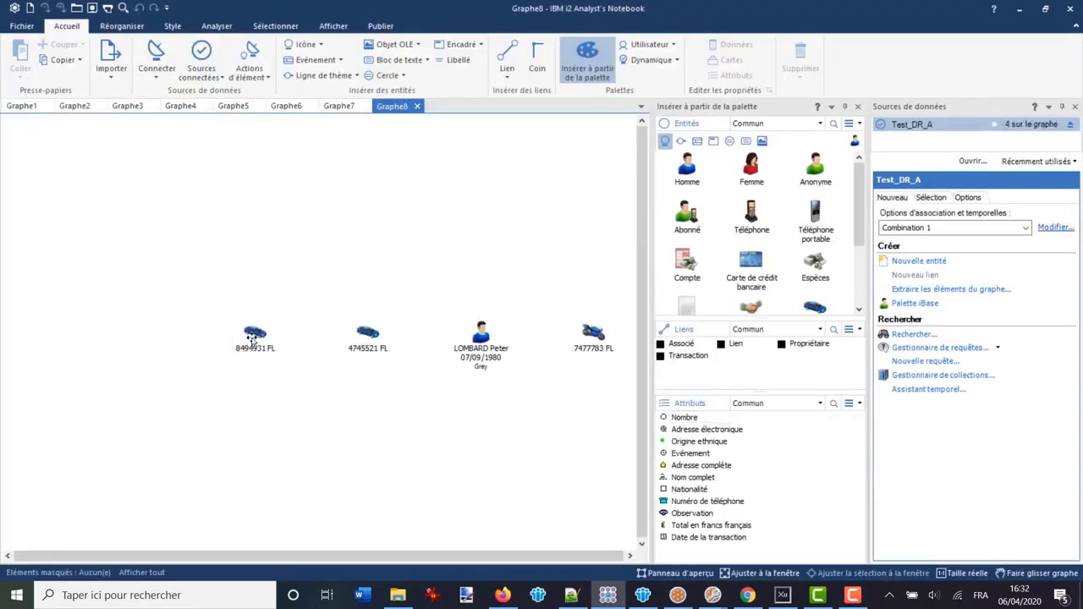
double_click(253, 335)
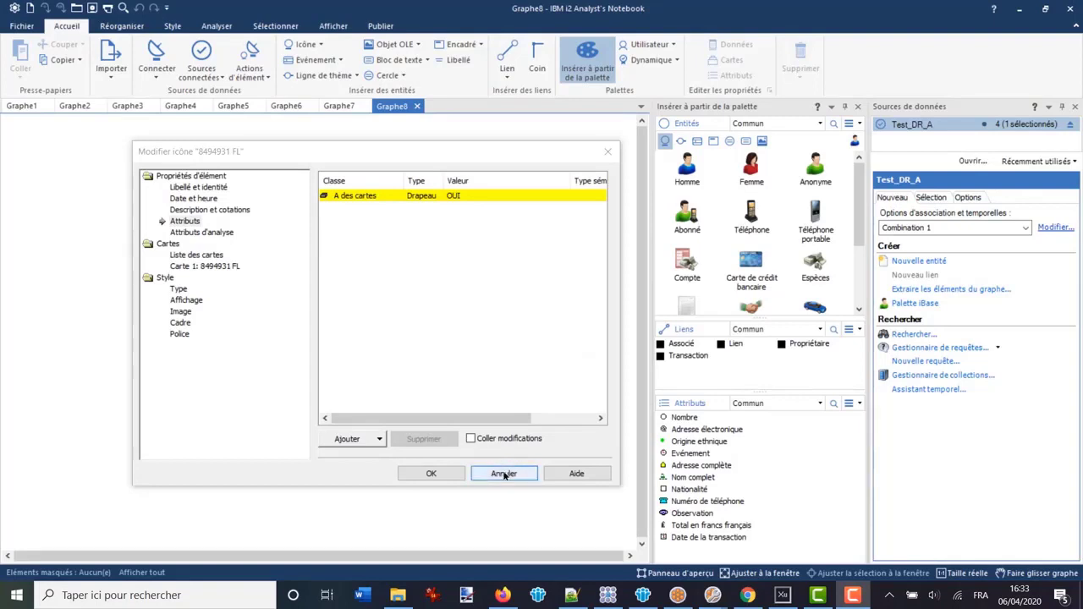
click(500, 474)
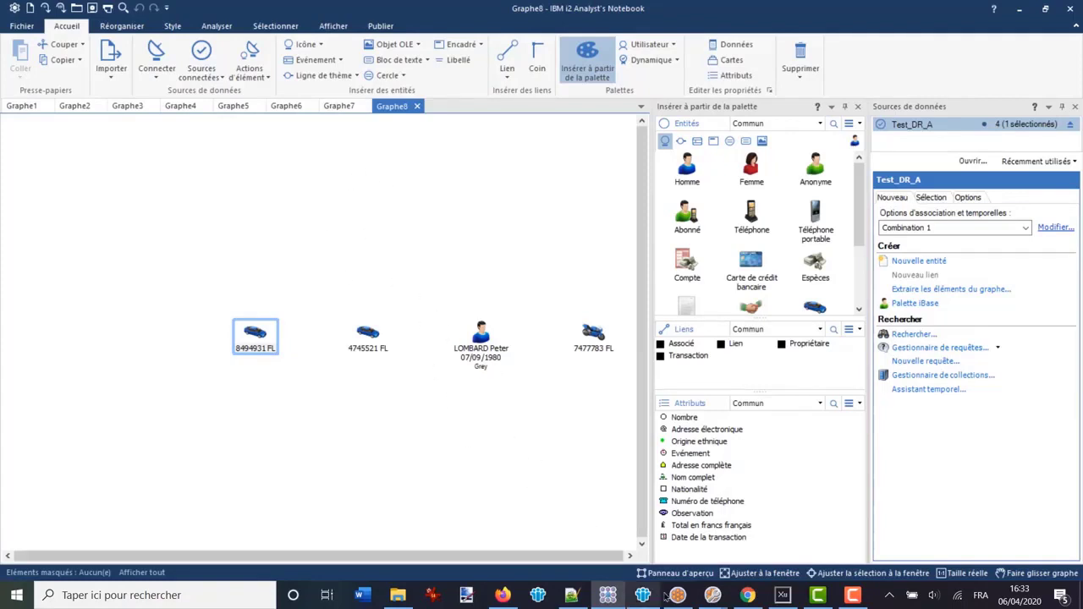
mouse_move(677, 596)
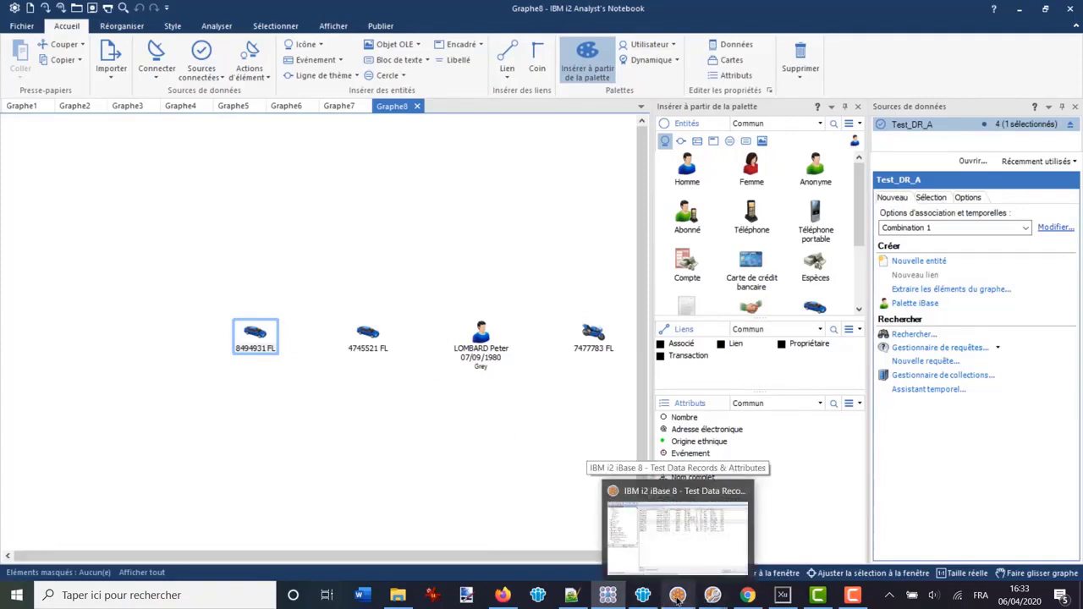
click(643, 524)
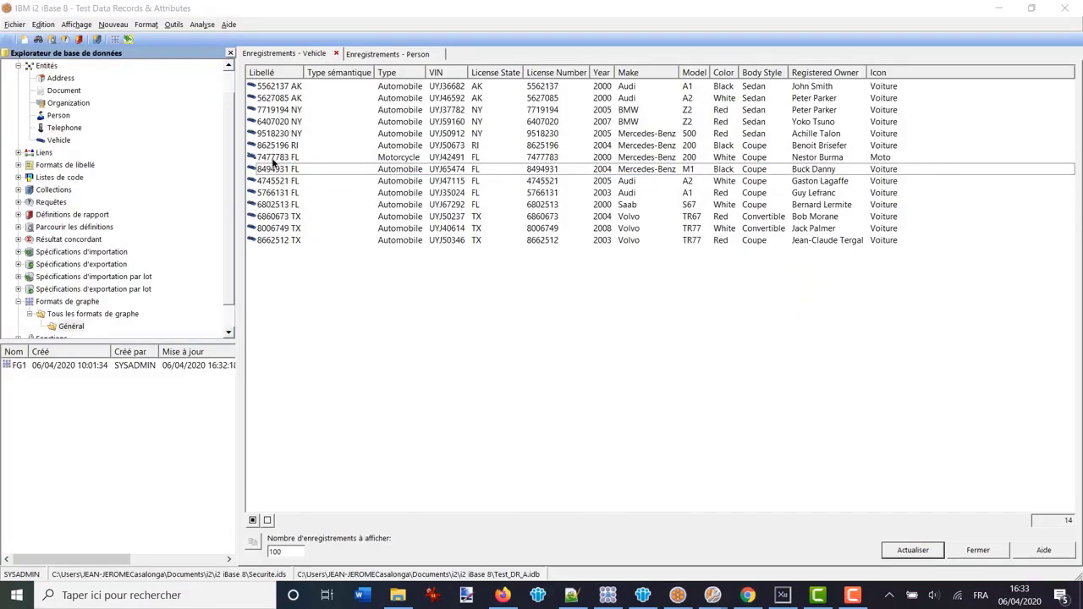
click(273, 159)
shift+click(272, 169)
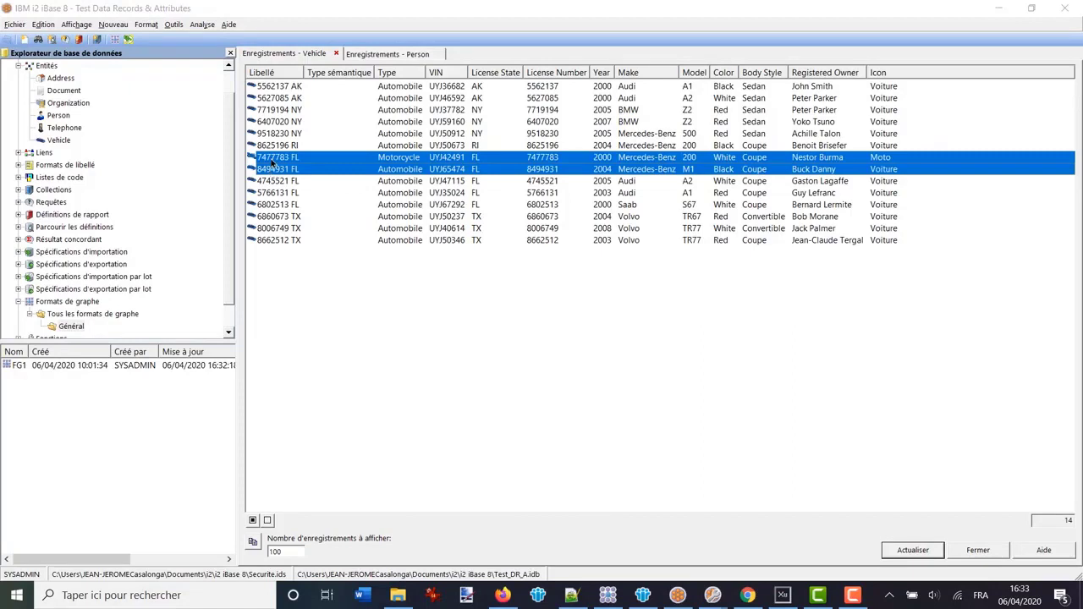
right_click(273, 162)
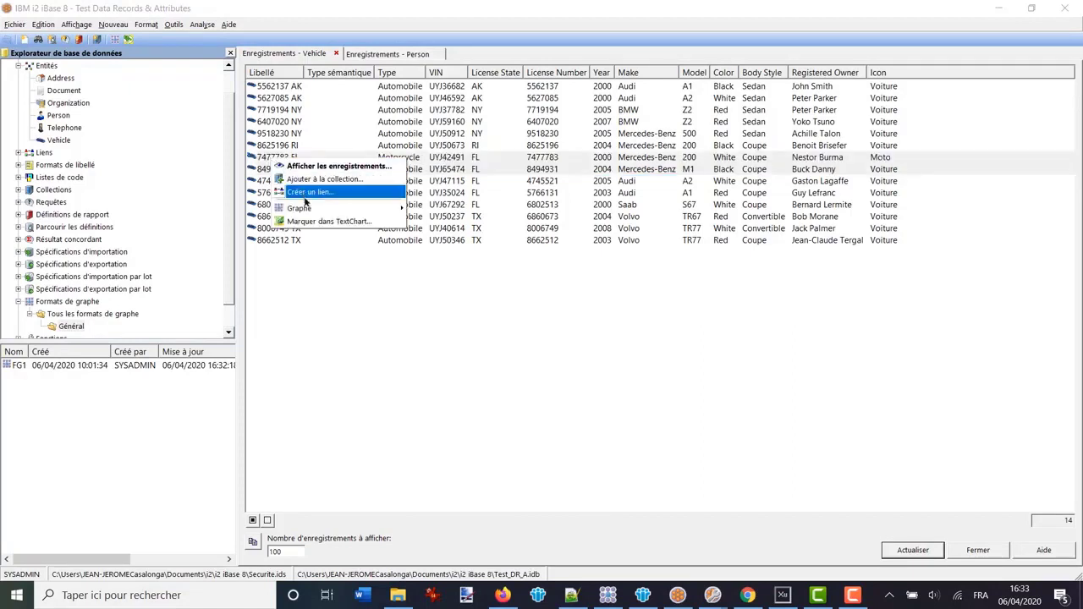
mouse_move(307, 209)
click(436, 209)
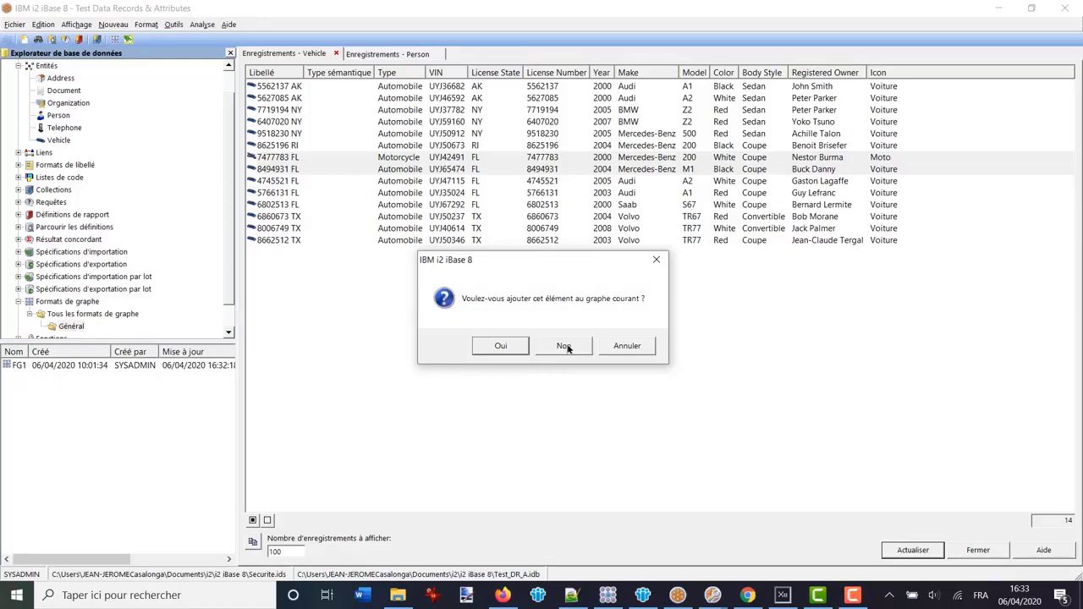
click(564, 346)
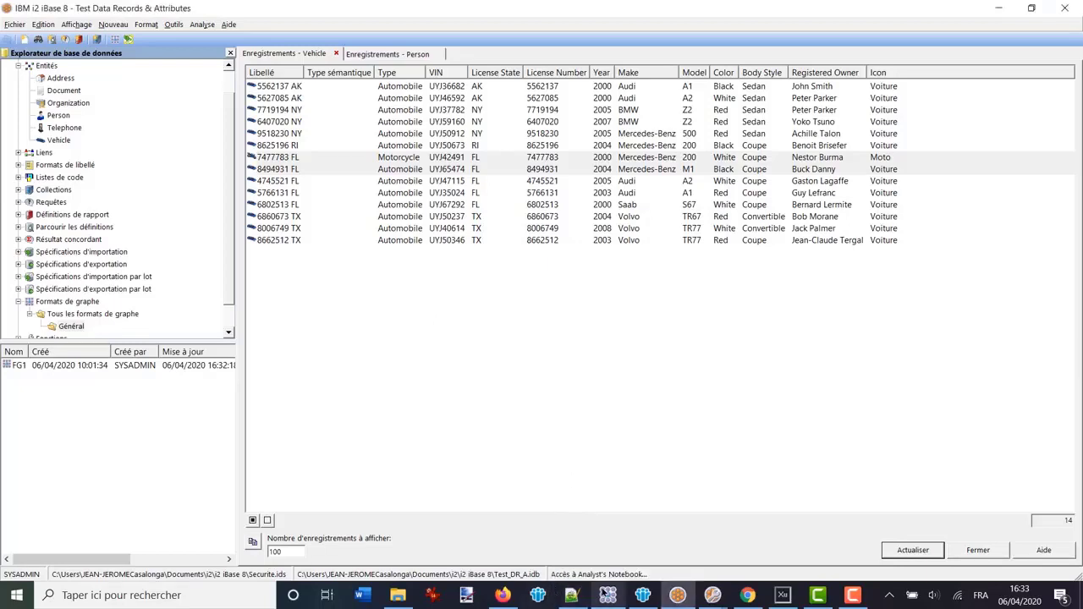
click(607, 594)
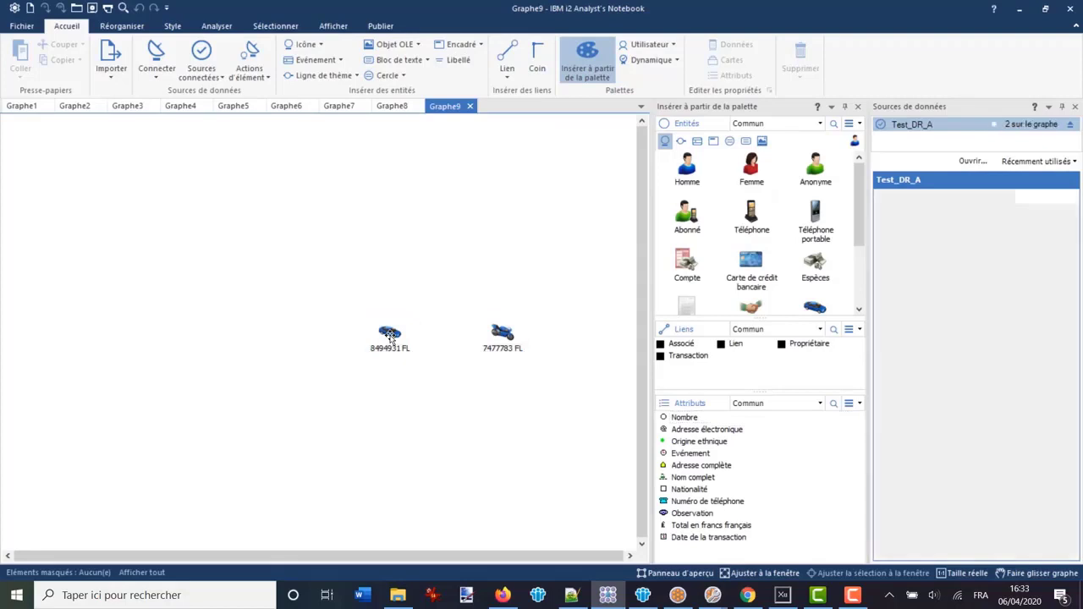
double_click(389, 334)
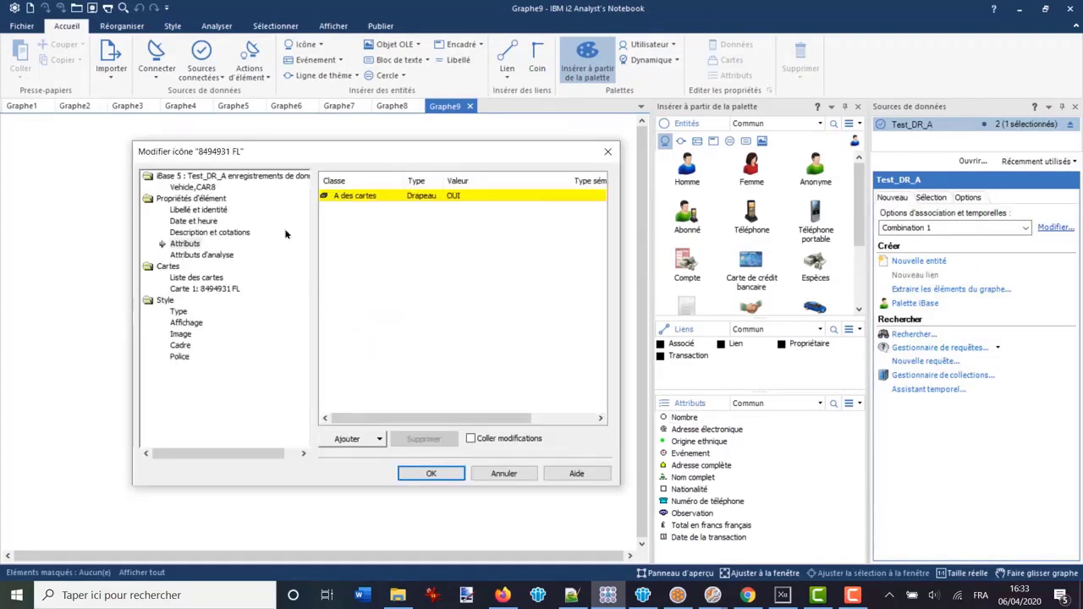
click(193, 188)
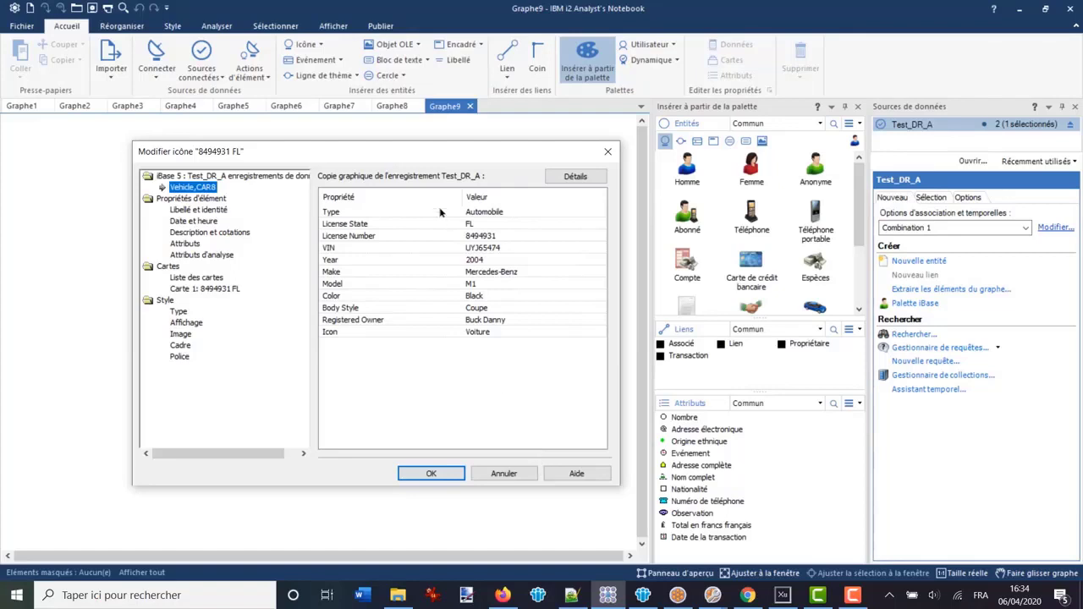
click(431, 474)
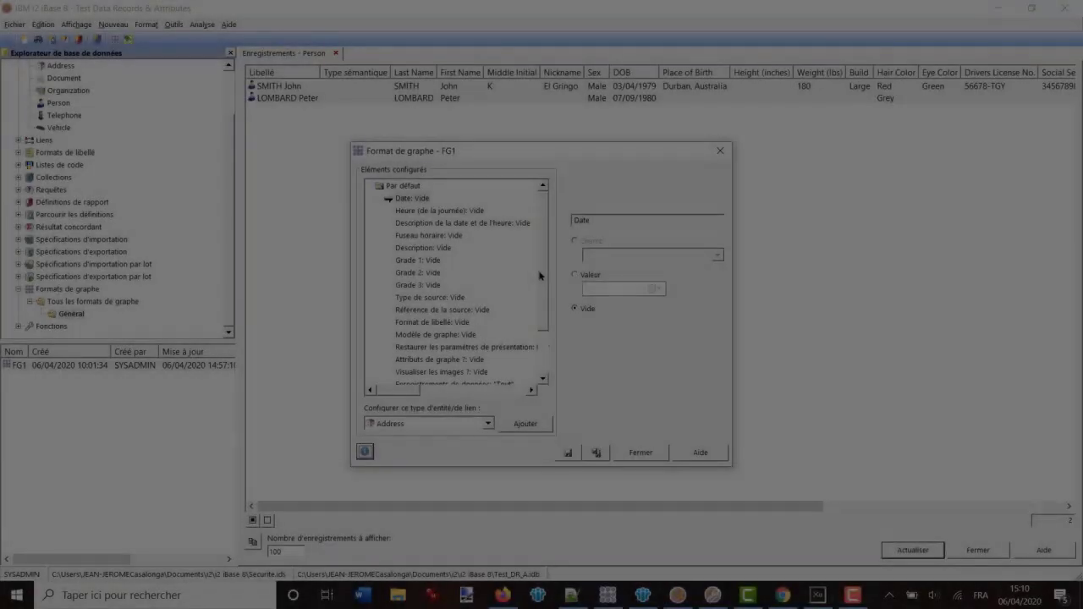
Change FG1's Enregistrements de données default to Attribué(e) uniquement, save the format and close it
scroll(493, 343, down, 1)
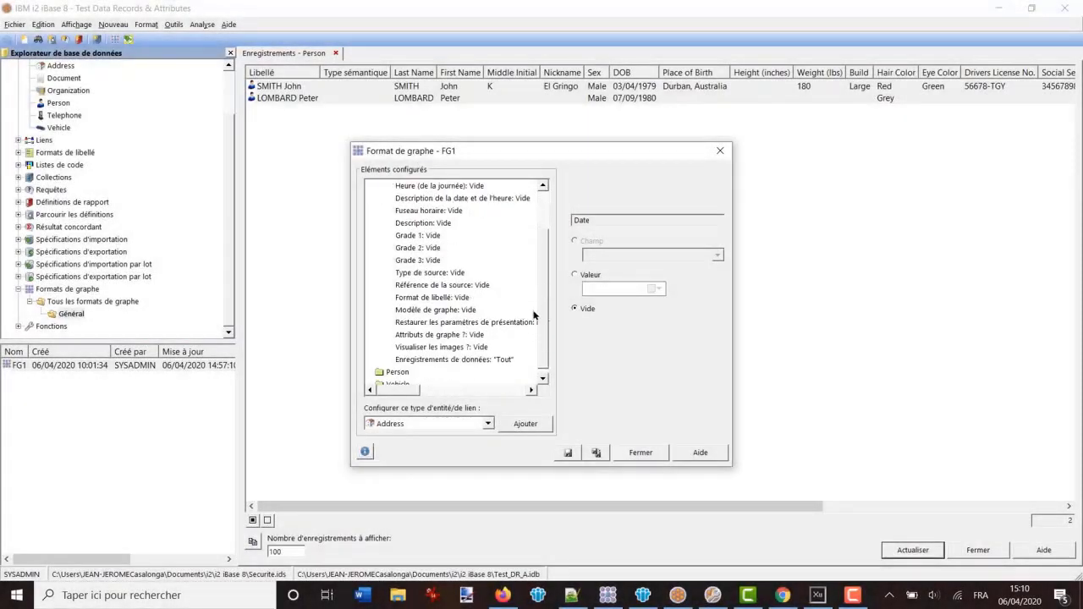
click(434, 348)
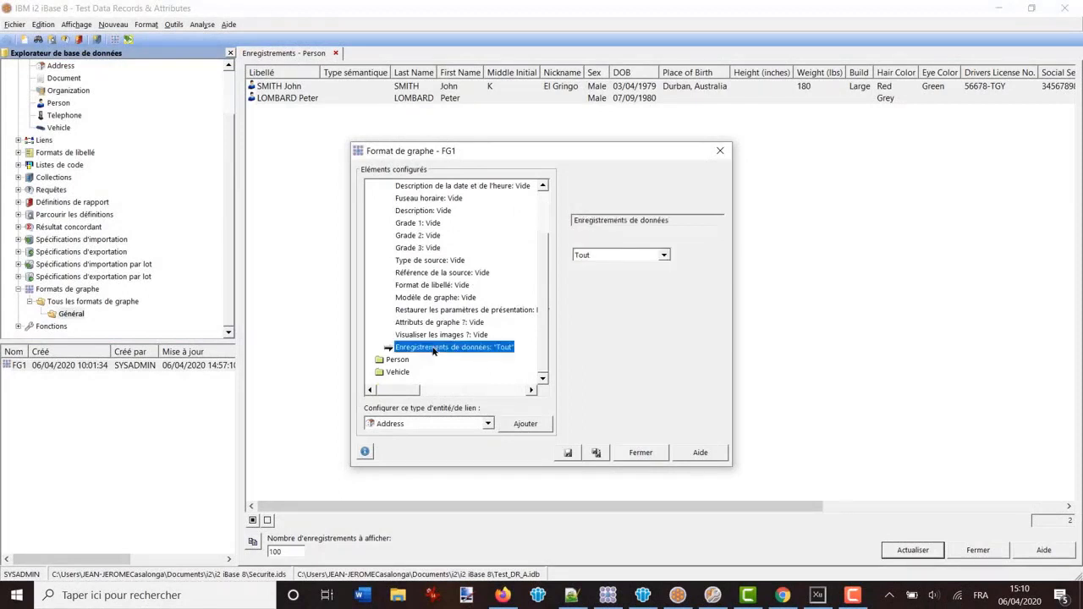
click(664, 256)
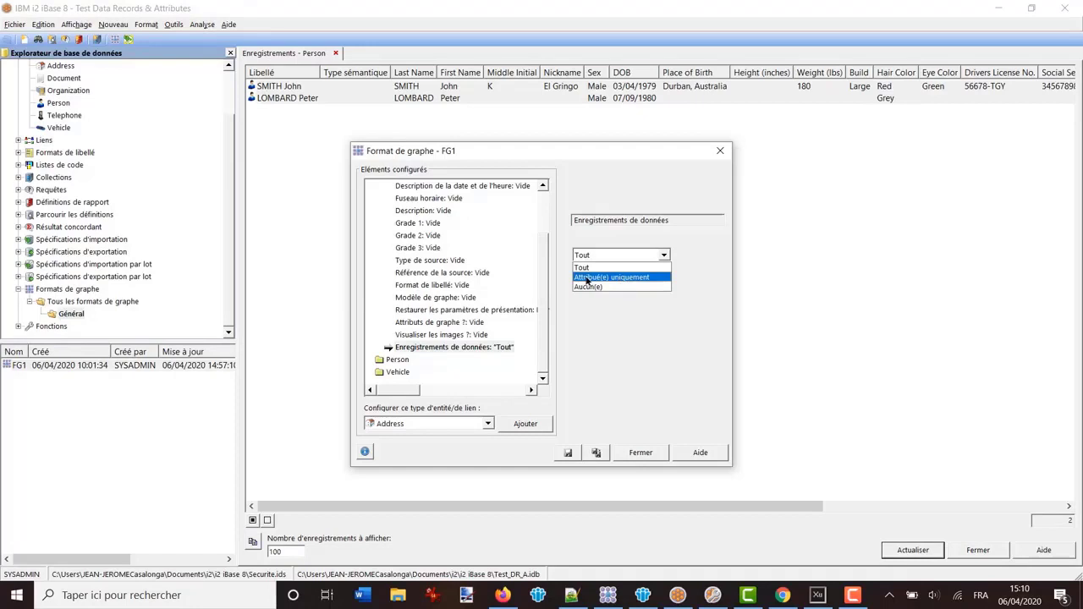
click(588, 277)
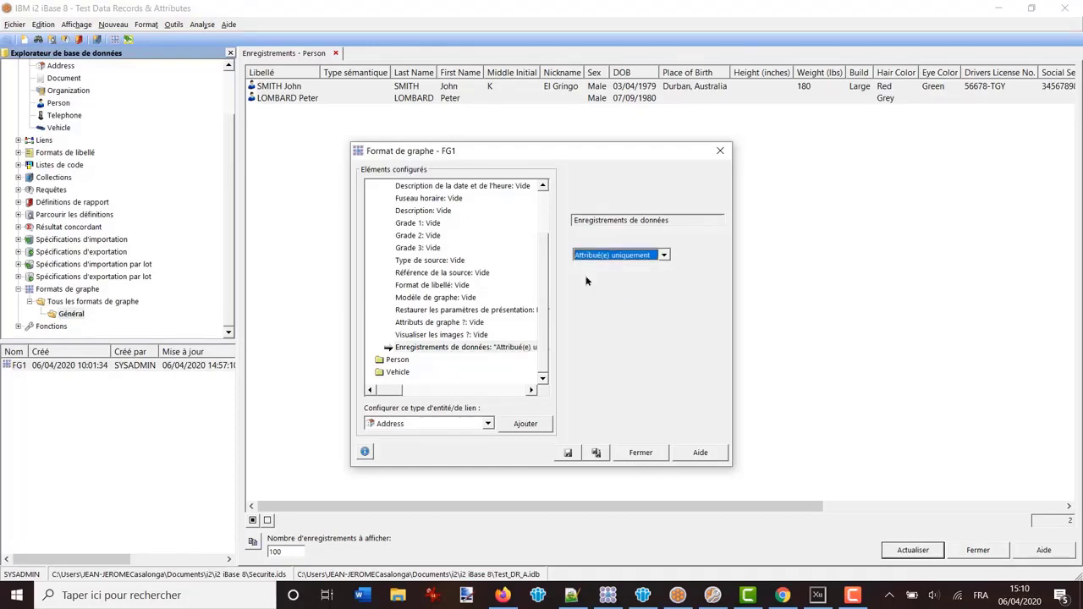
click(568, 453)
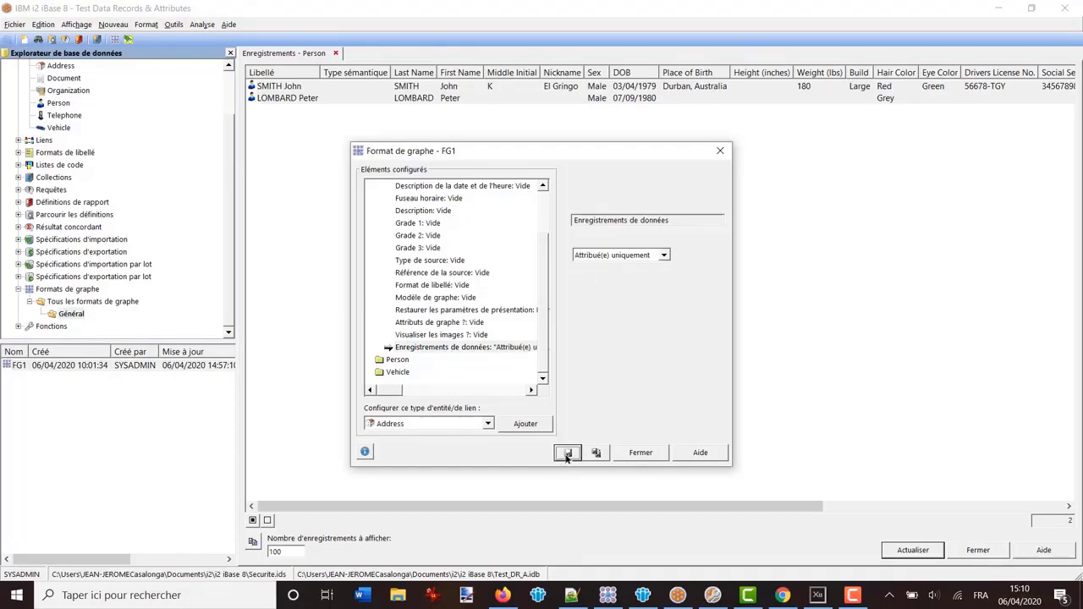
click(641, 453)
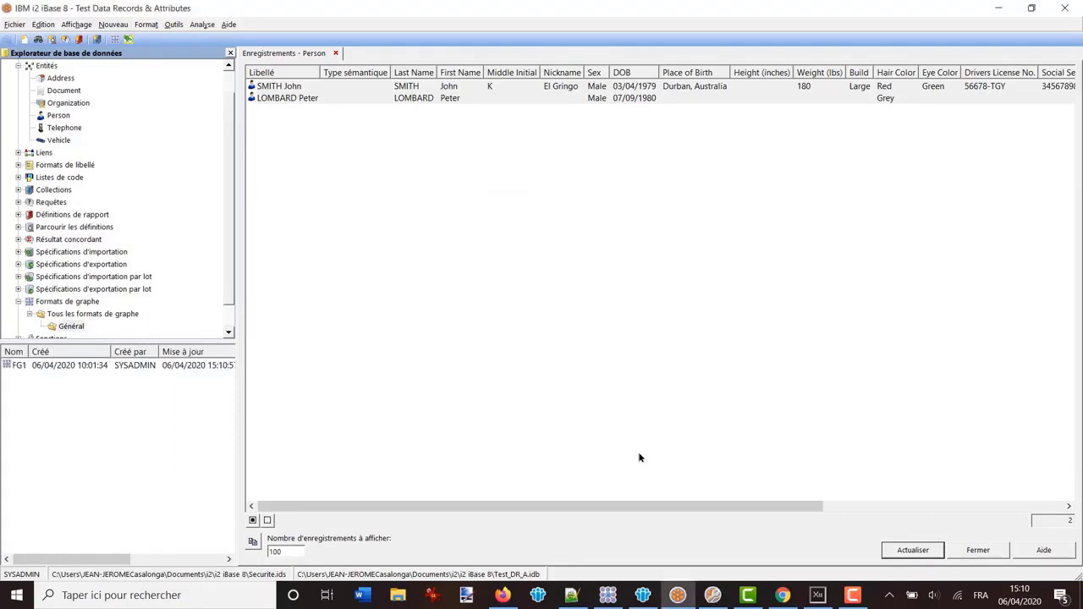
Select all Person records and add them to a new chart, Graphe6, rather than the current one
click(252, 519)
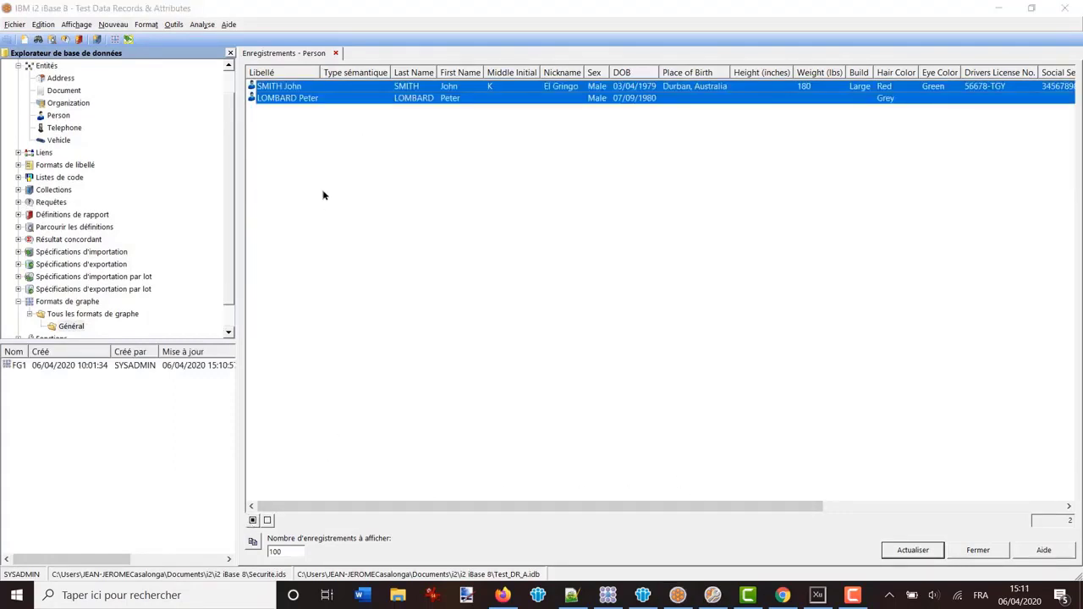
right_click(293, 98)
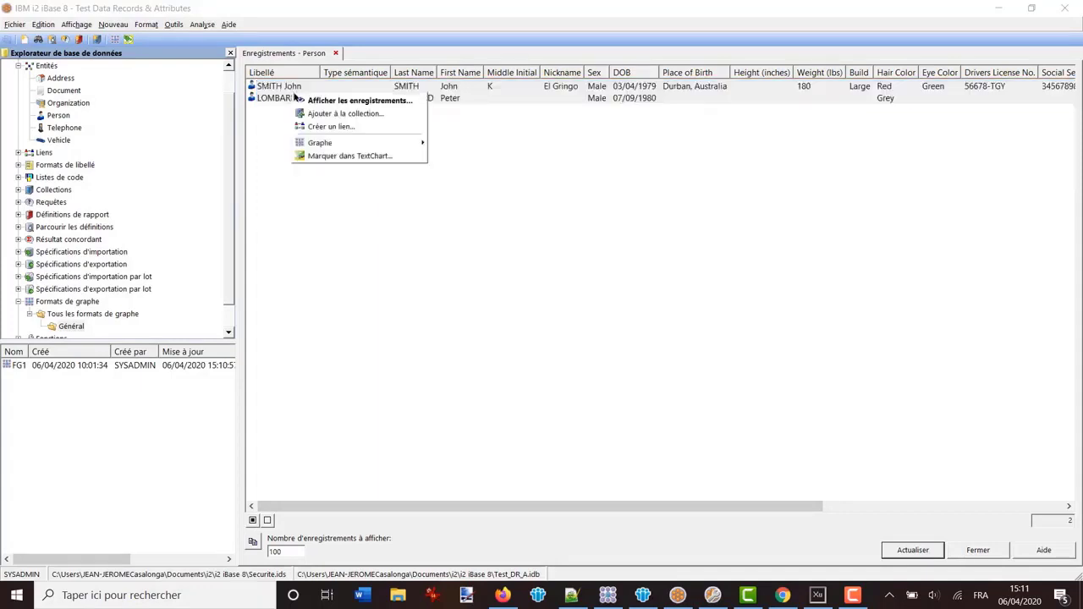
mouse_move(333, 144)
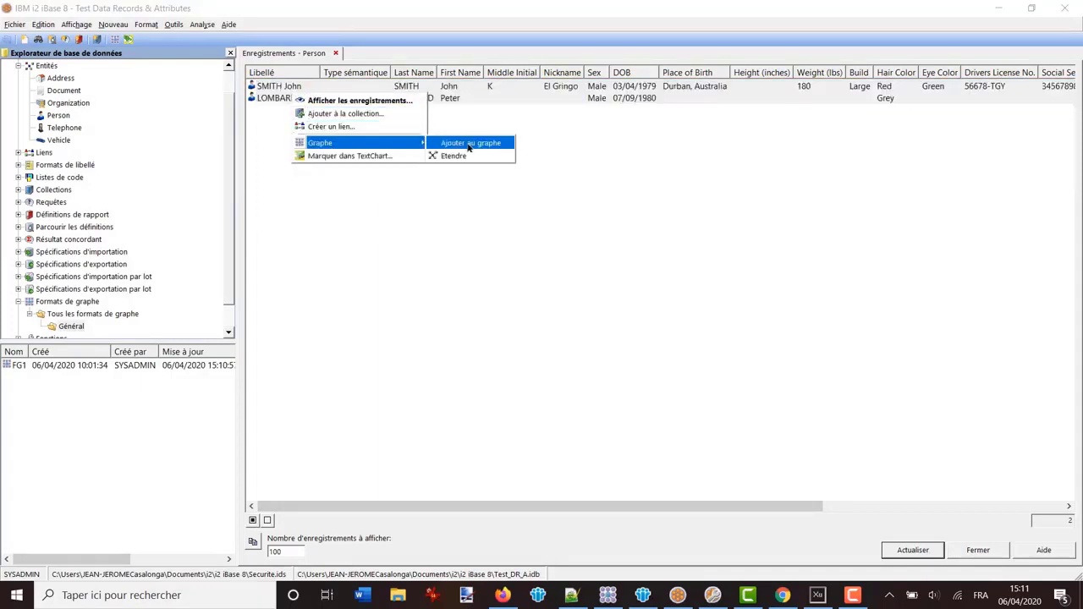
click(463, 143)
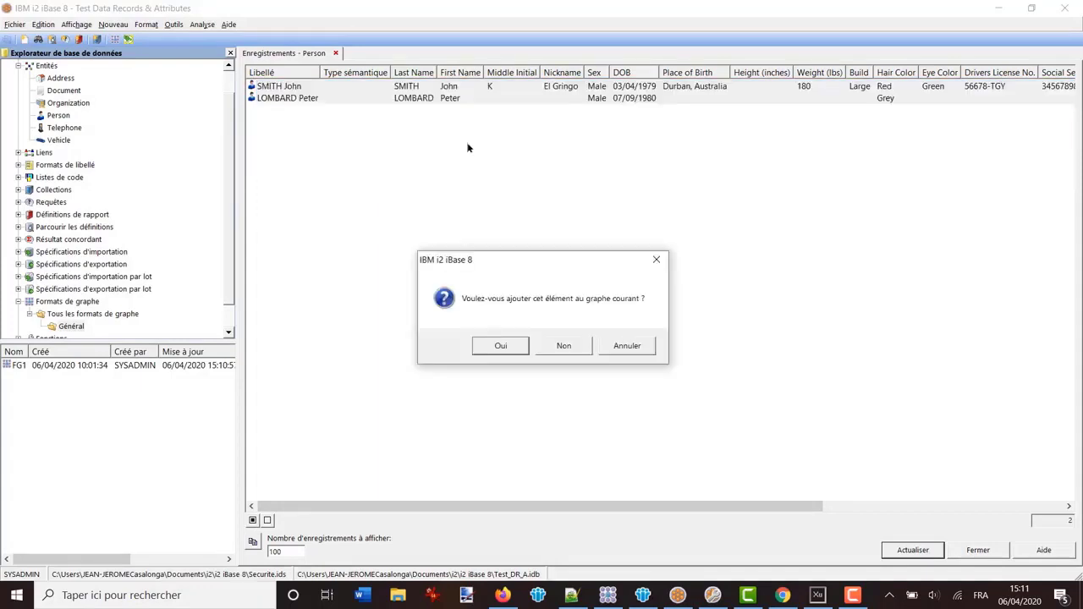
click(562, 345)
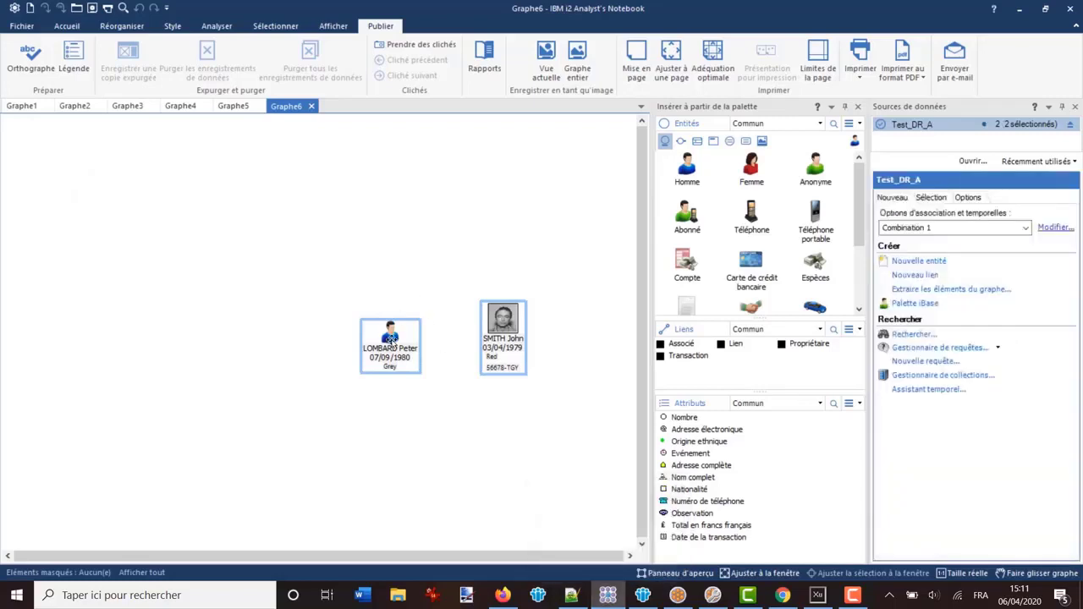
Review the properties of the left person card on the chart
click(390, 340)
double_click(390, 340)
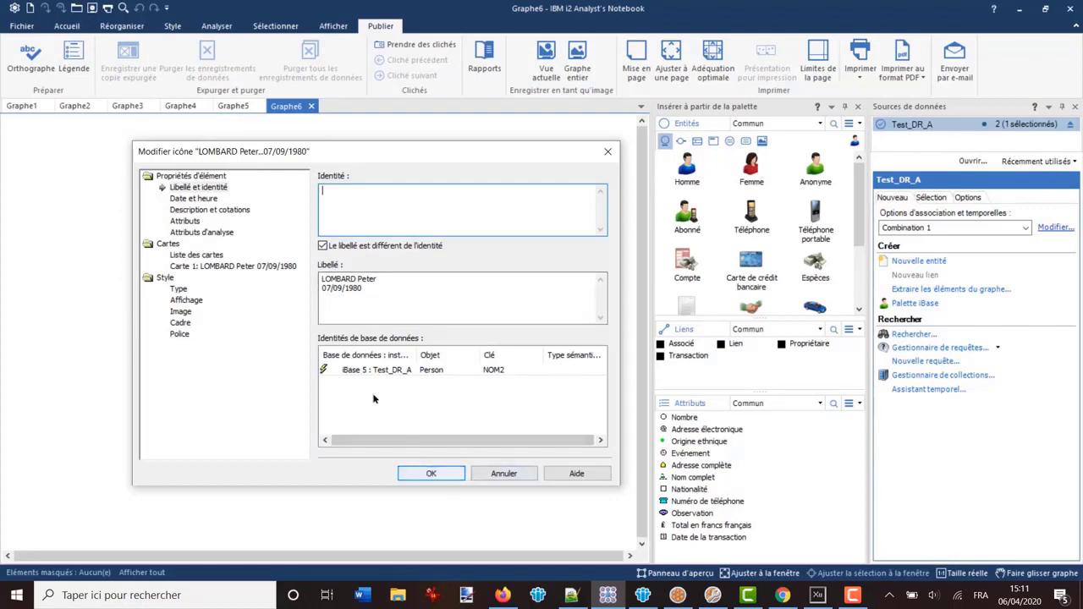
click(431, 474)
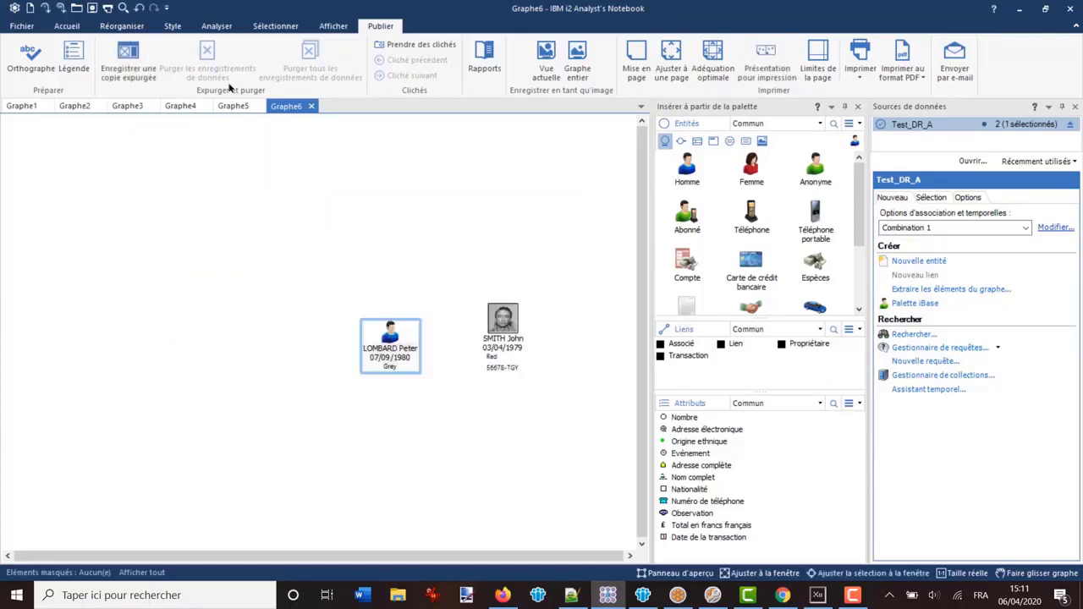
Close the connected Test_DR_A database from Sources connectées and return to iBase 8
click(74, 27)
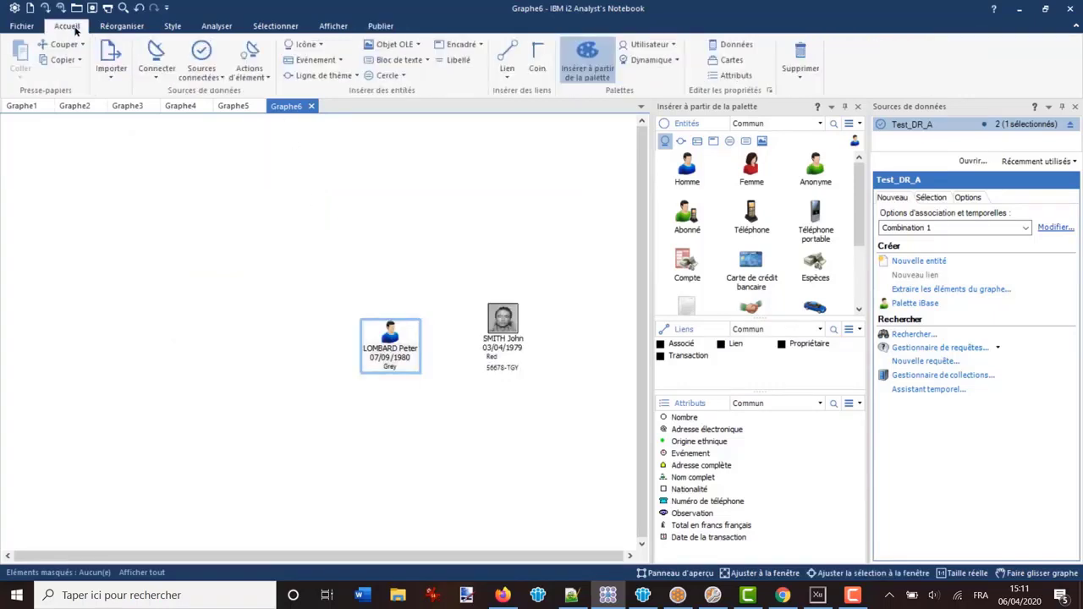
click(201, 71)
click(225, 291)
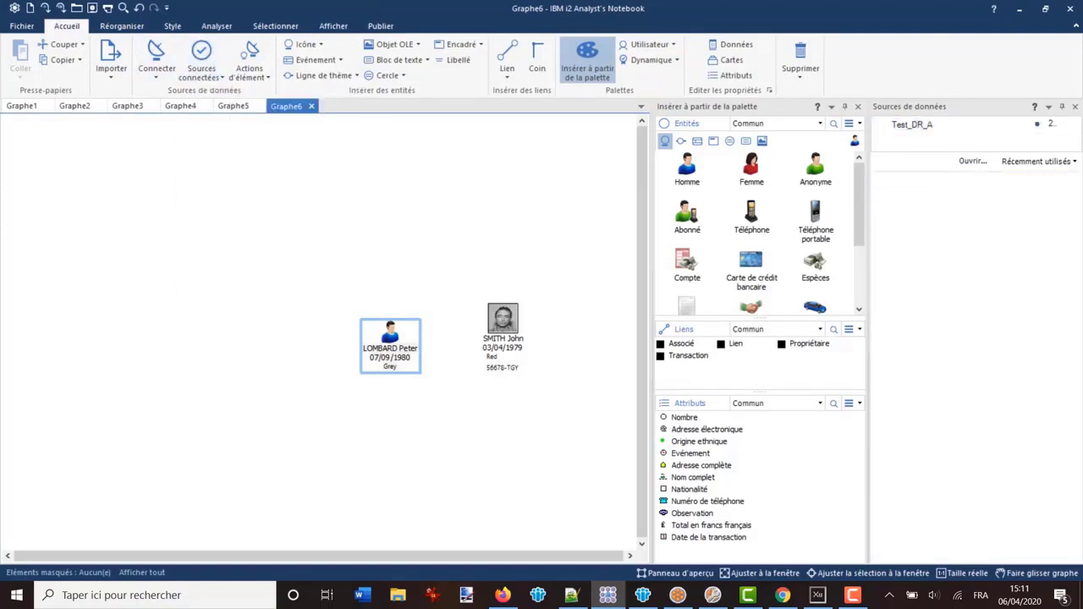
click(677, 594)
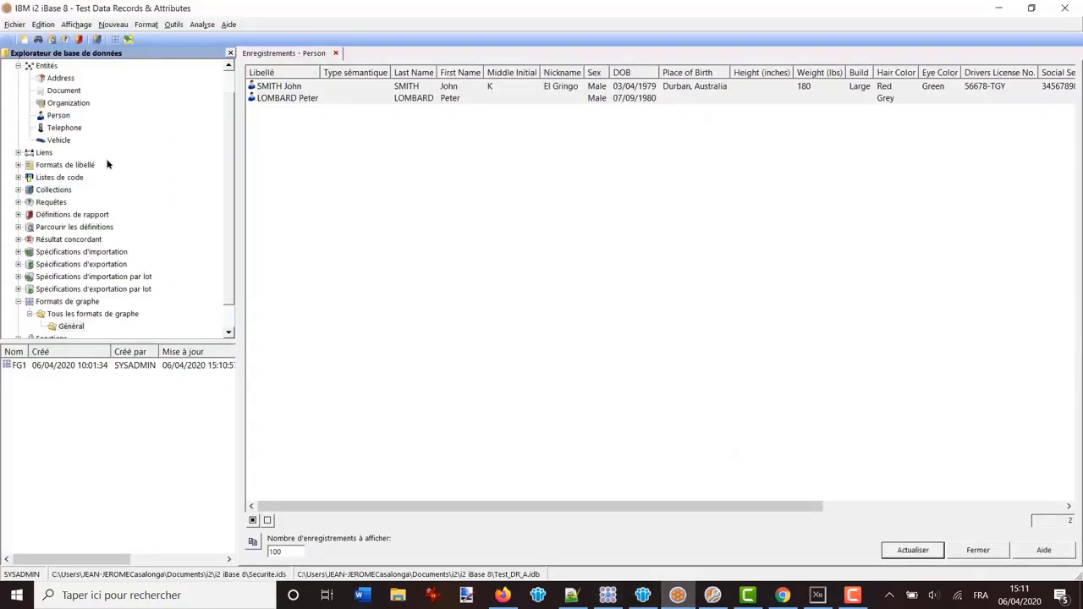
Select all Person records, widen the database explorer panels and select the Person entity type
click(57, 115)
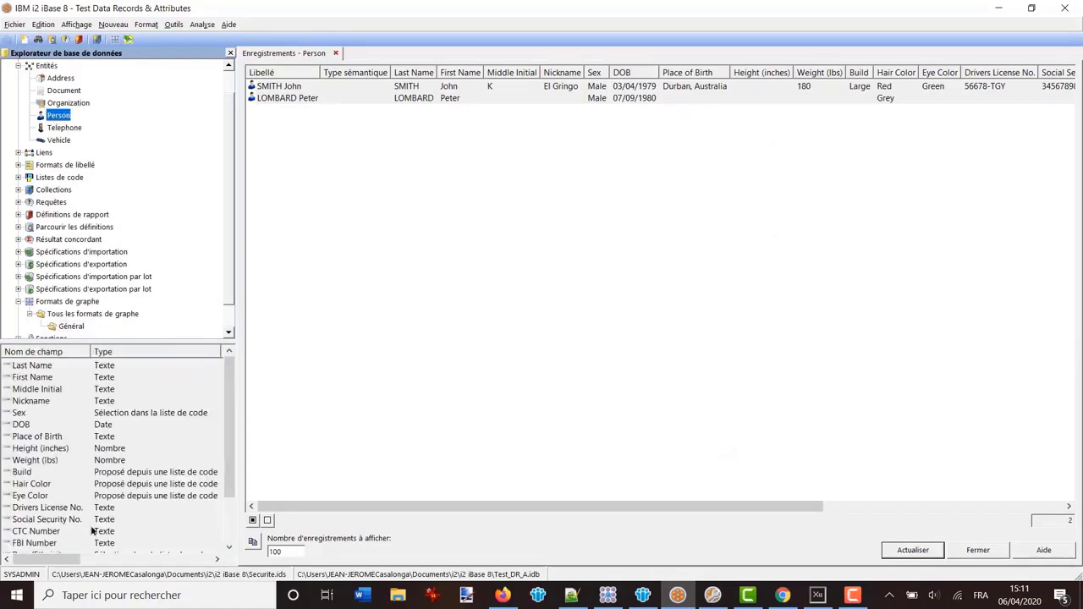
key(ctrl+a)
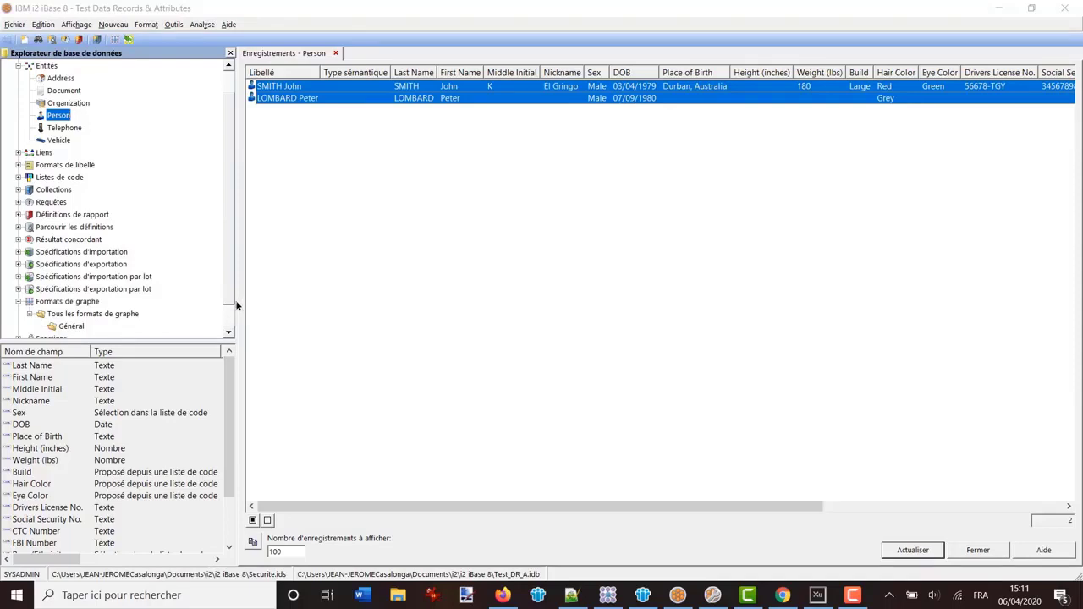
drag(305, 312, 558, 331)
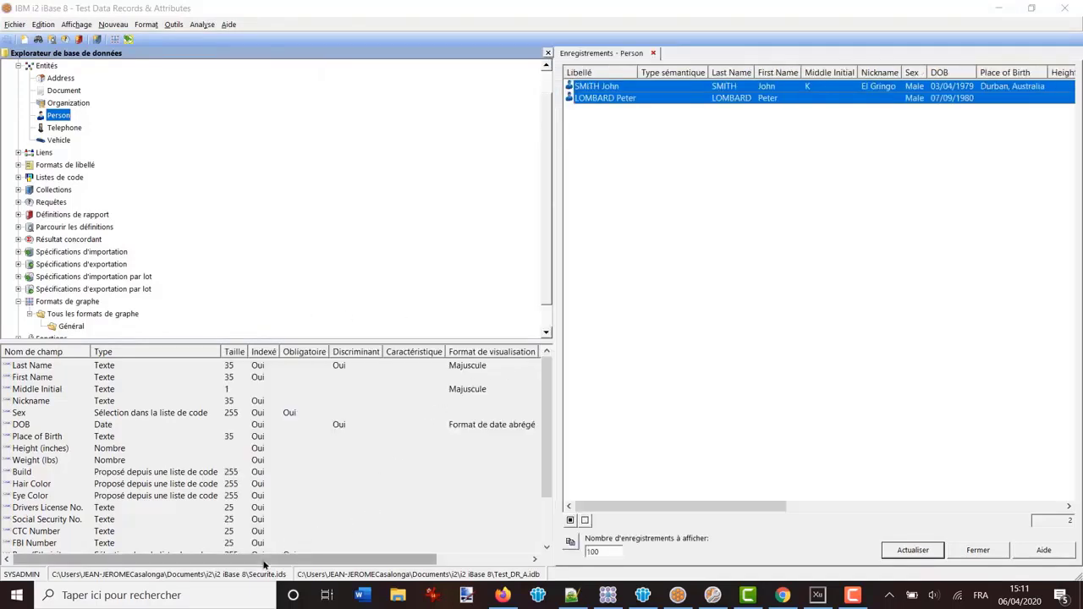
drag(284, 559, 382, 558)
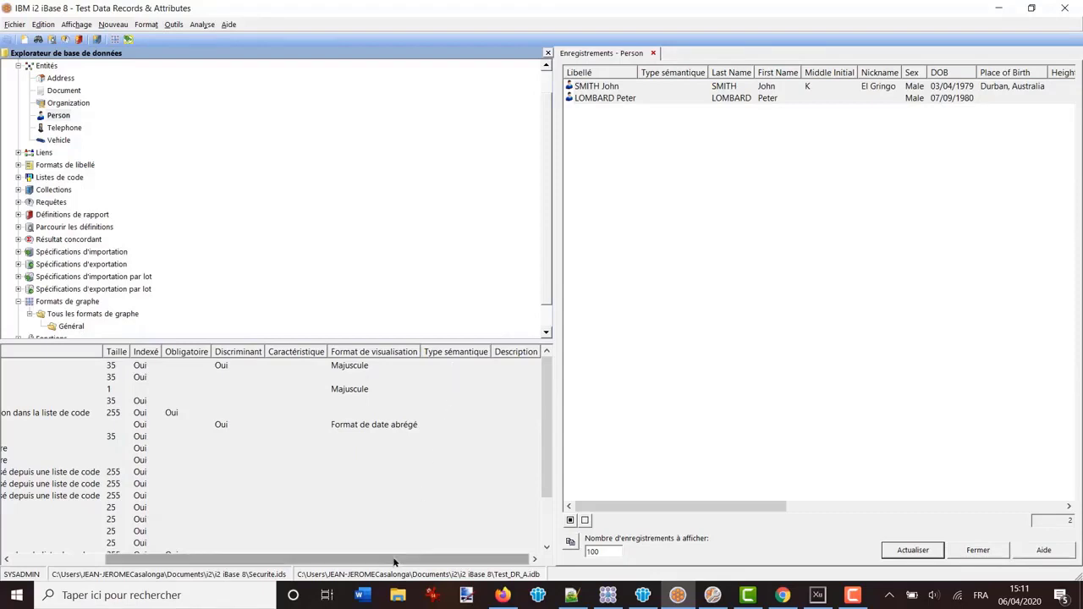
drag(399, 559, 248, 561)
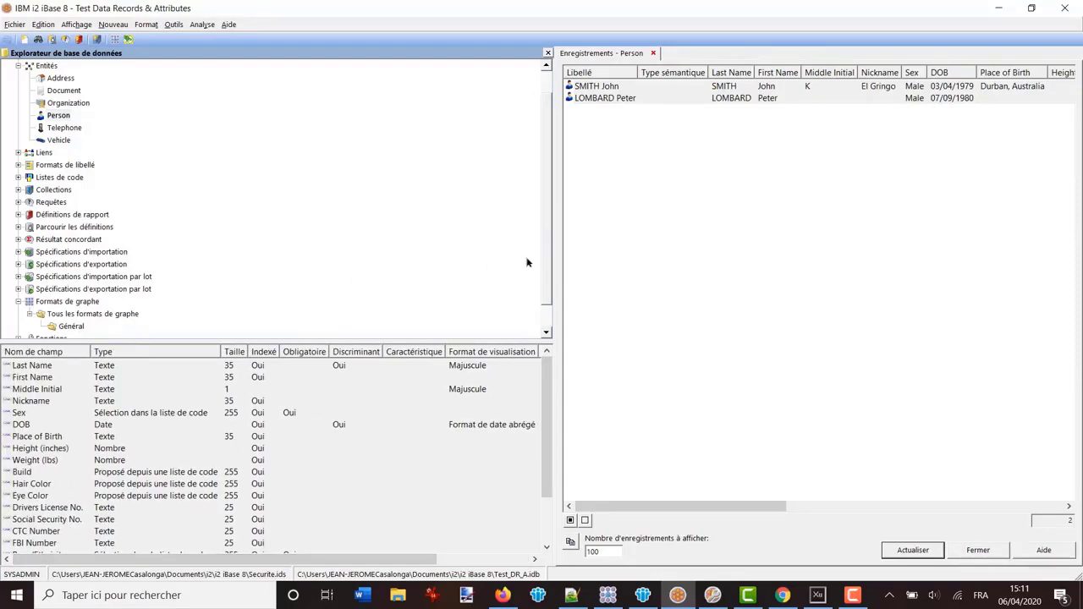
click(545, 315)
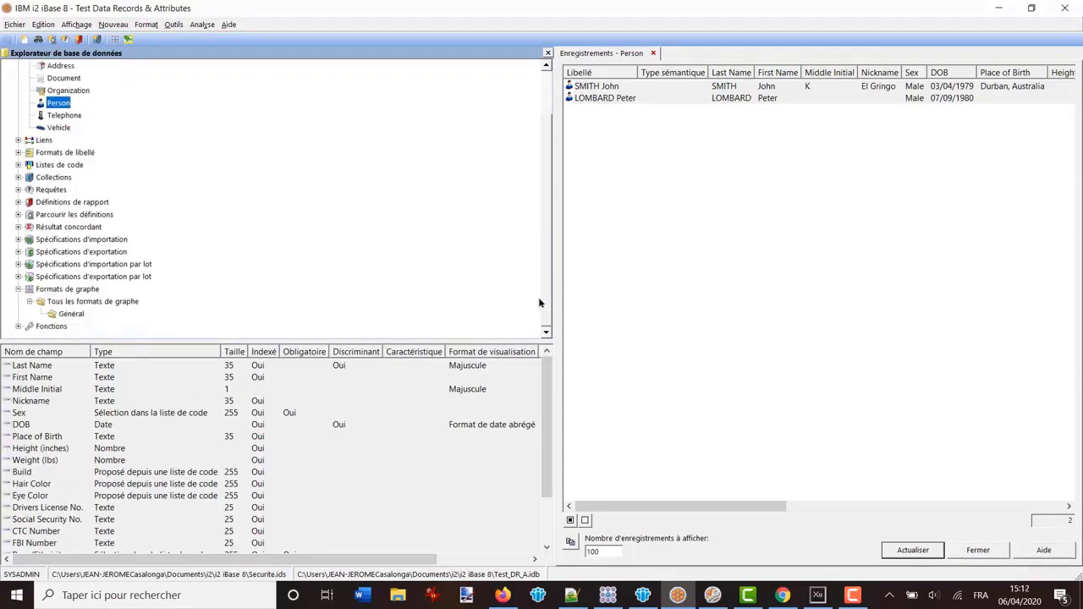
Open graph format FG1 from the Général folder, check its data records setting, and close it
click(71, 314)
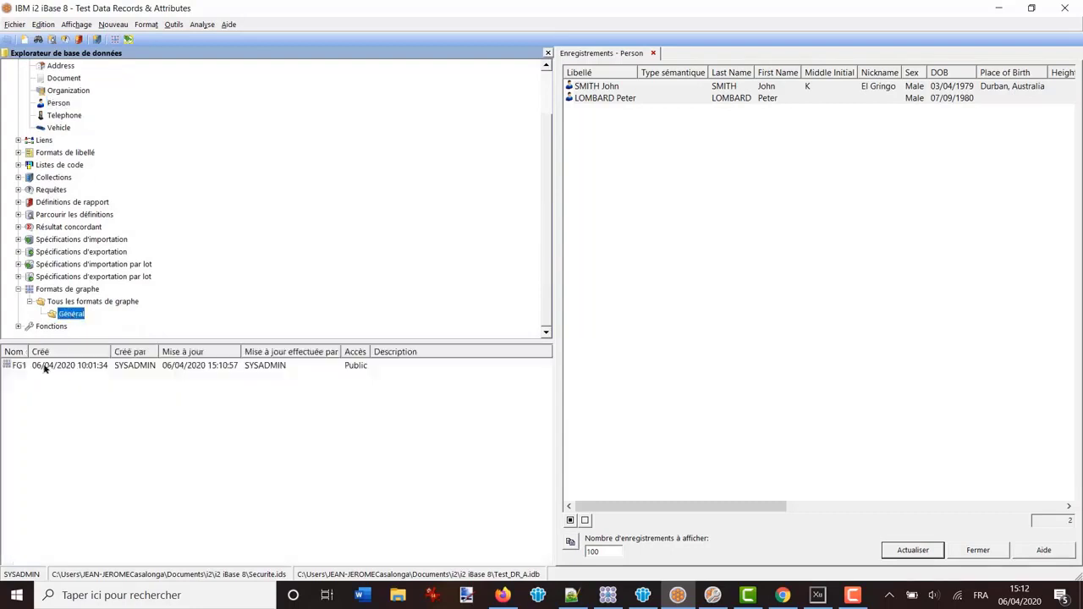
double_click(43, 367)
click(427, 348)
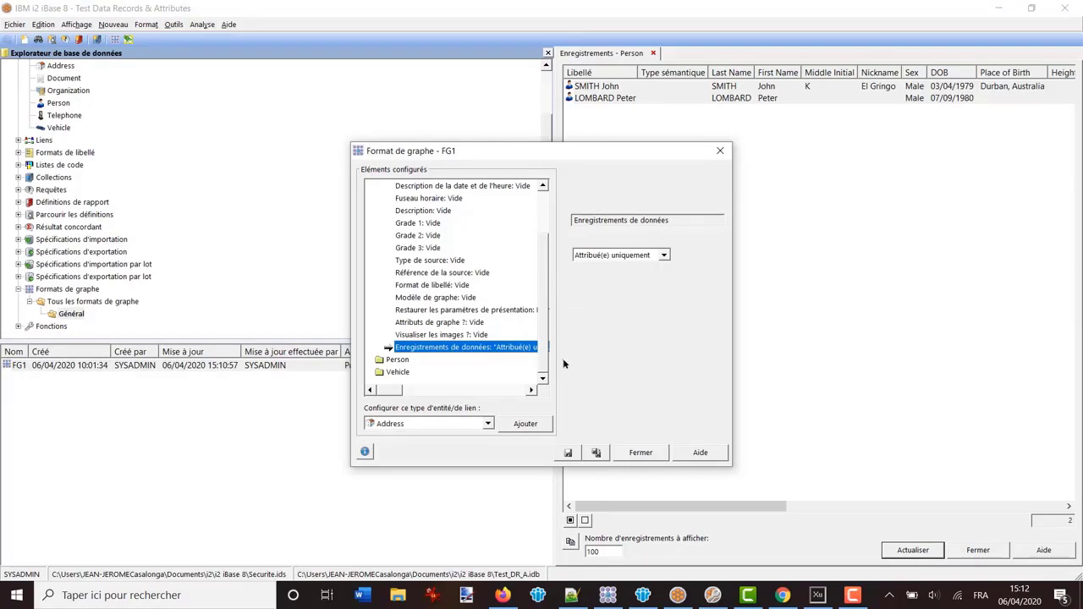
click(640, 452)
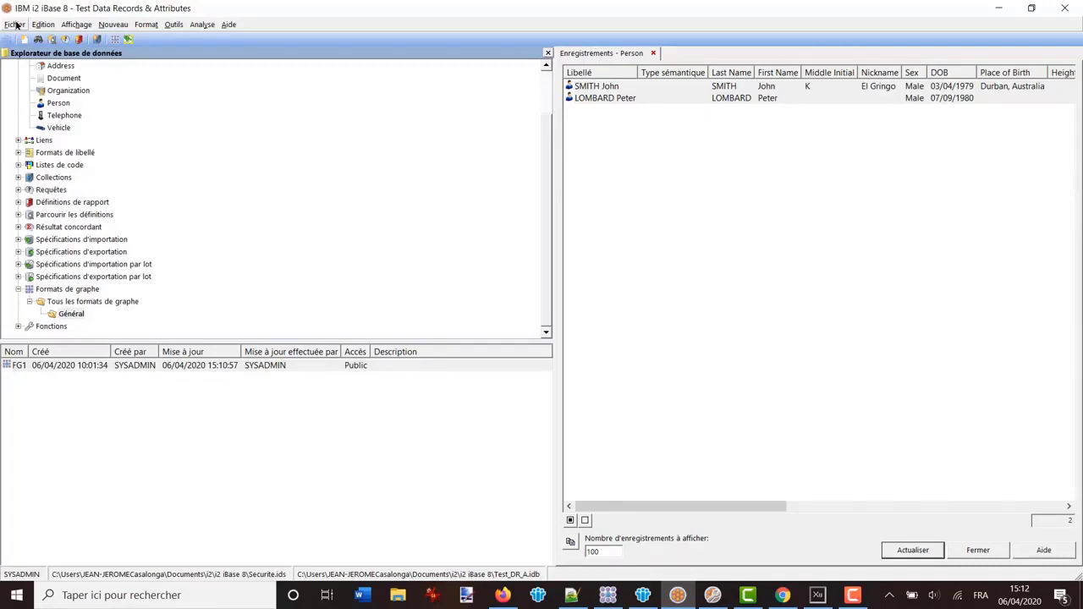
Close the Test Data Records & Attributes database, confirming with Oui
click(16, 24)
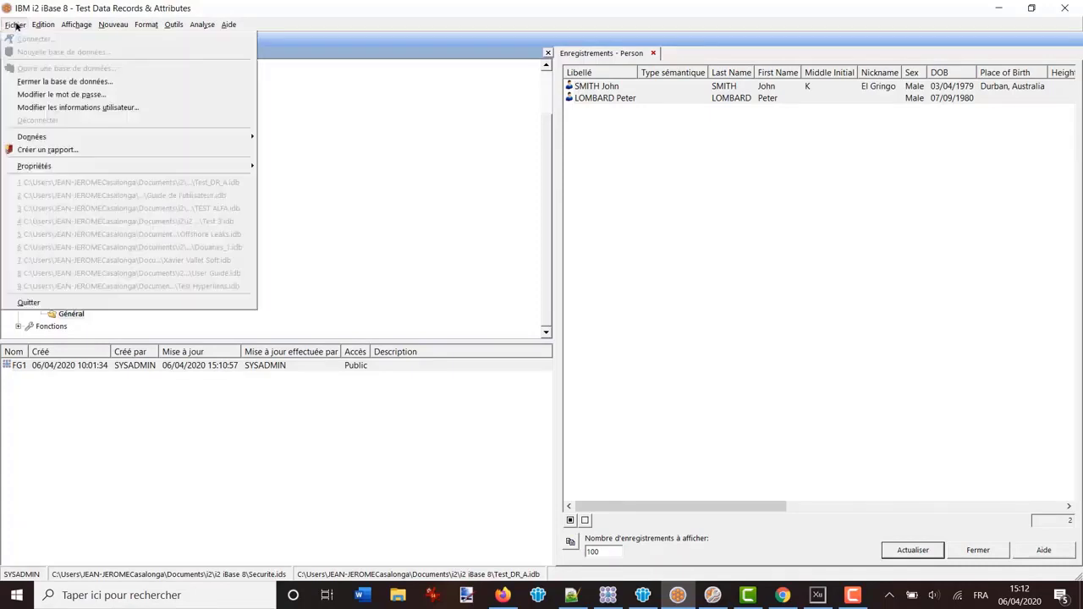
click(37, 85)
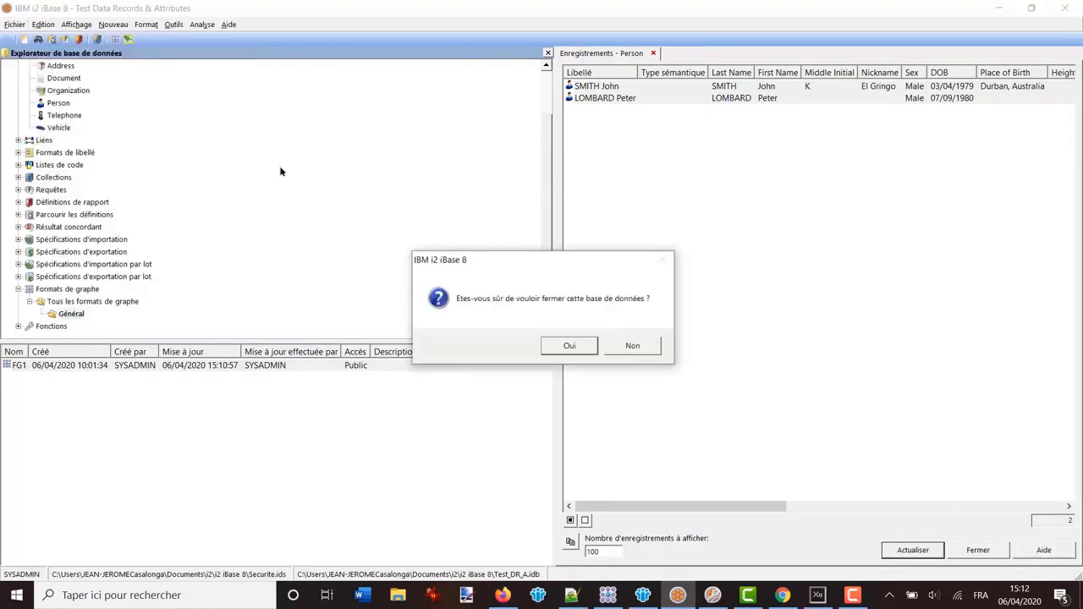
click(565, 345)
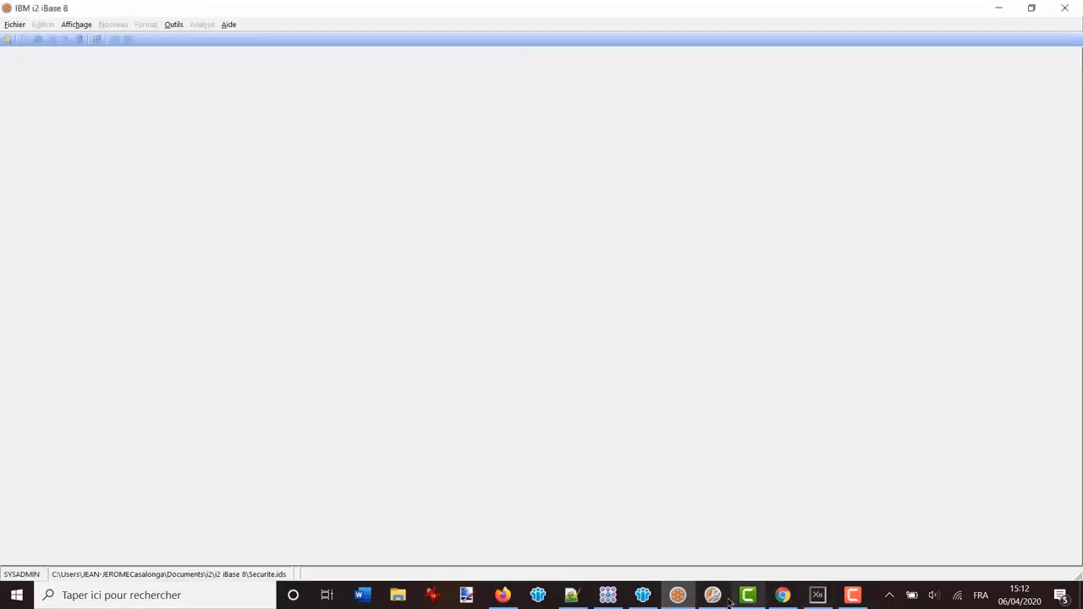
Open recent database Test_DR_A.idb in iBase 8 Designer and expand its entity types
click(713, 595)
click(17, 23)
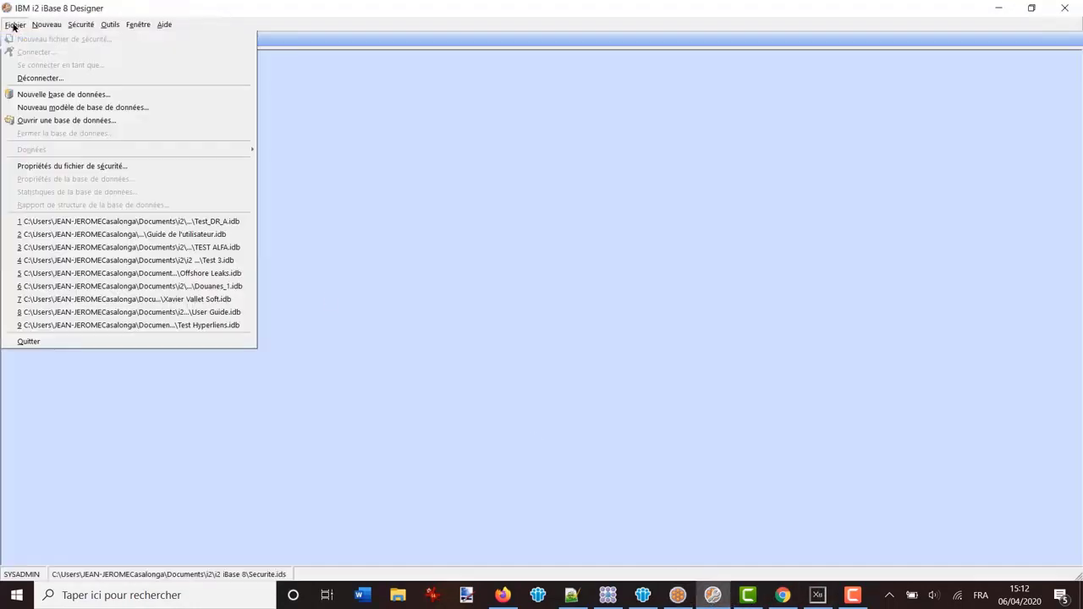
click(178, 222)
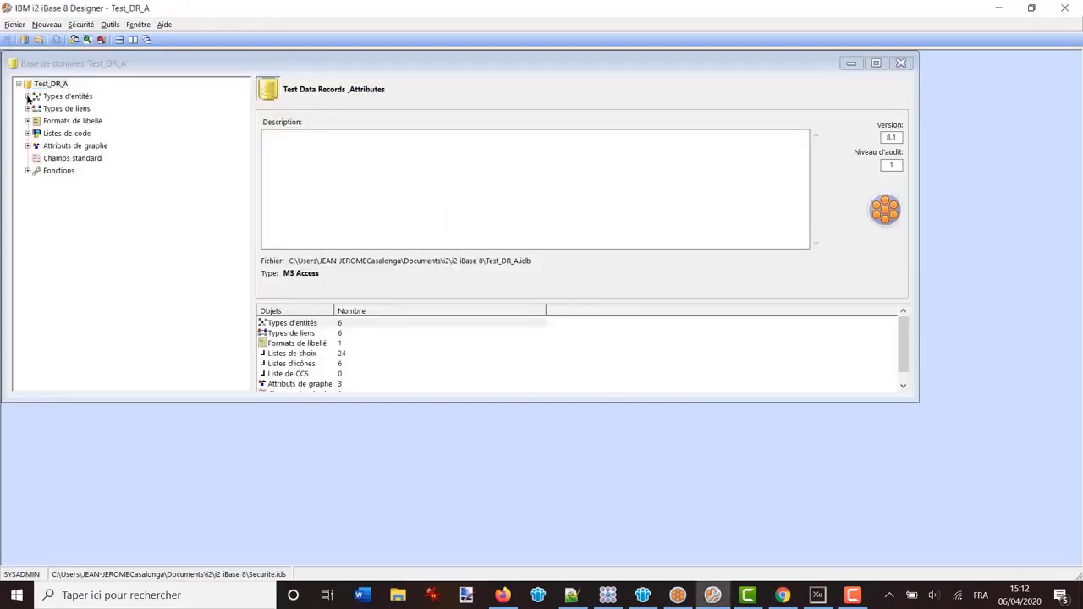
click(28, 96)
Give Person's Last Name field the Patronyme semantic type
click(58, 147)
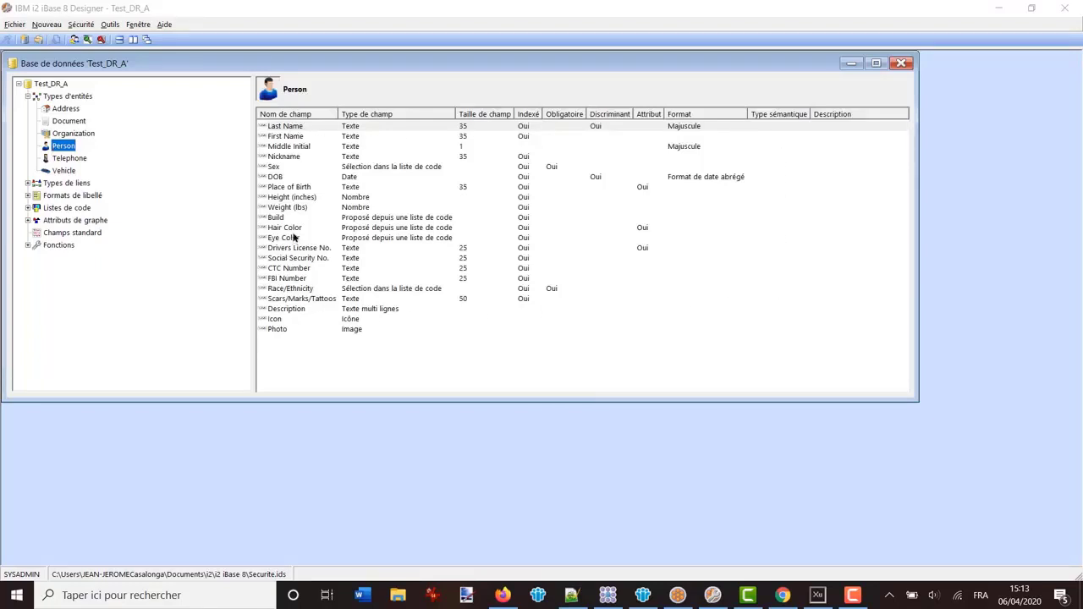
double_click(280, 127)
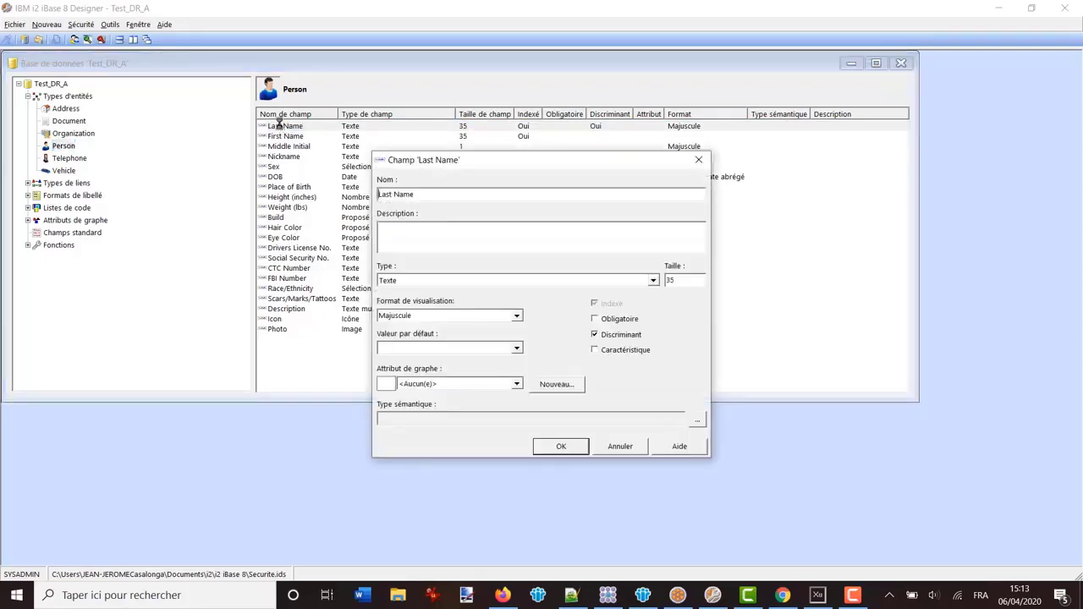
click(694, 421)
drag(331, 206, 252, 214)
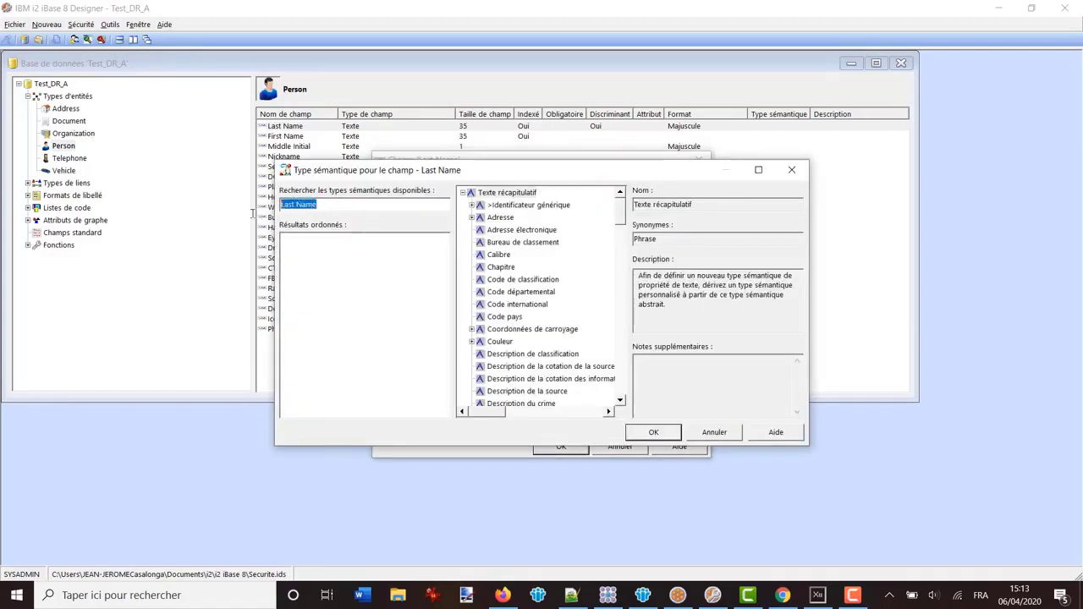
text(^patro)
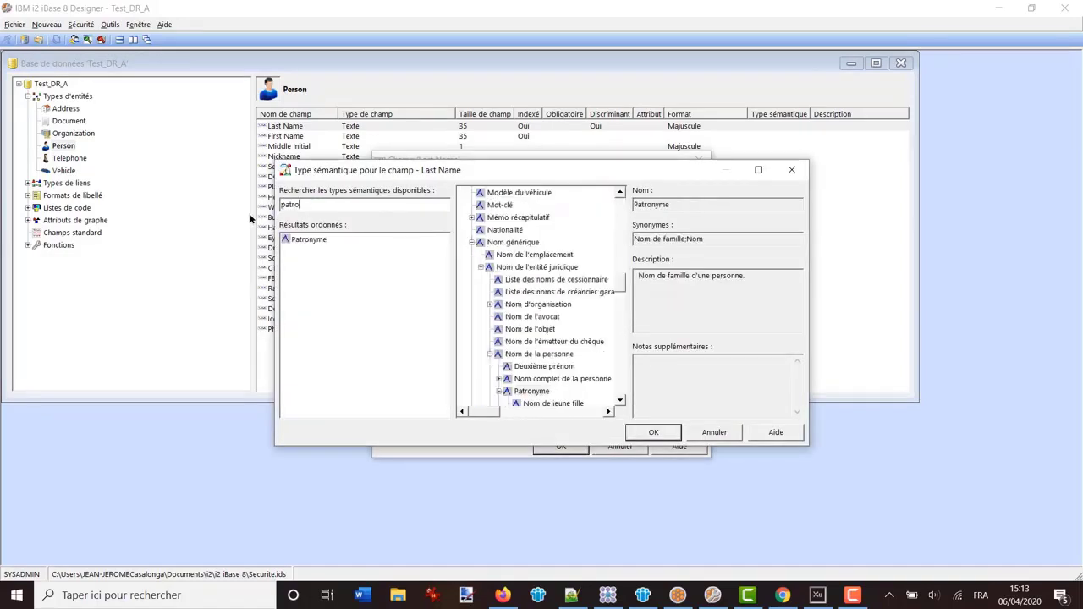
click(309, 240)
click(651, 434)
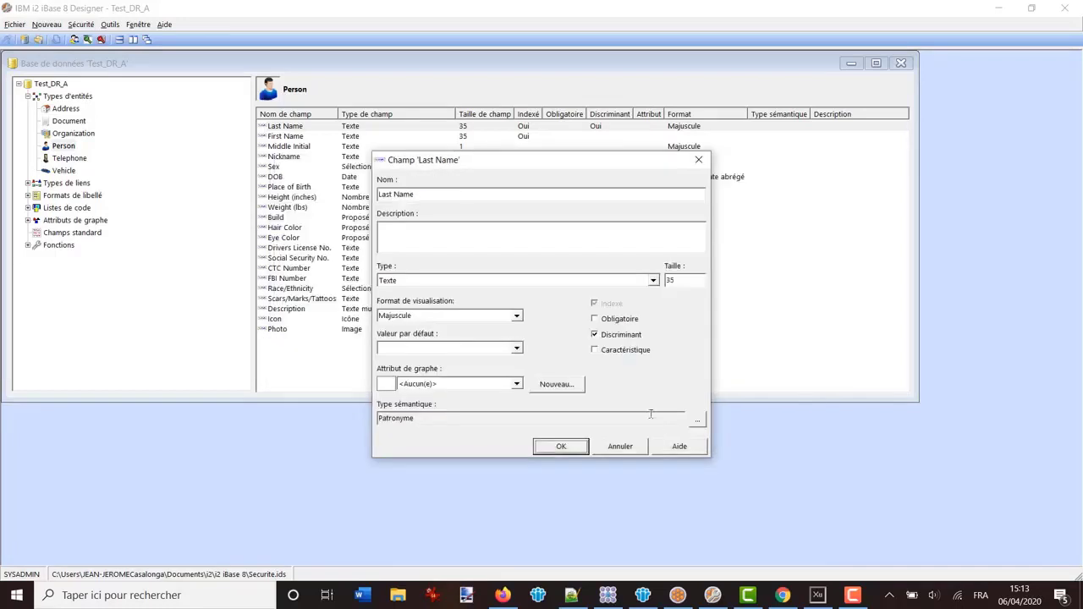
click(558, 446)
Give the First Name field the Prénom semantic type
double_click(291, 137)
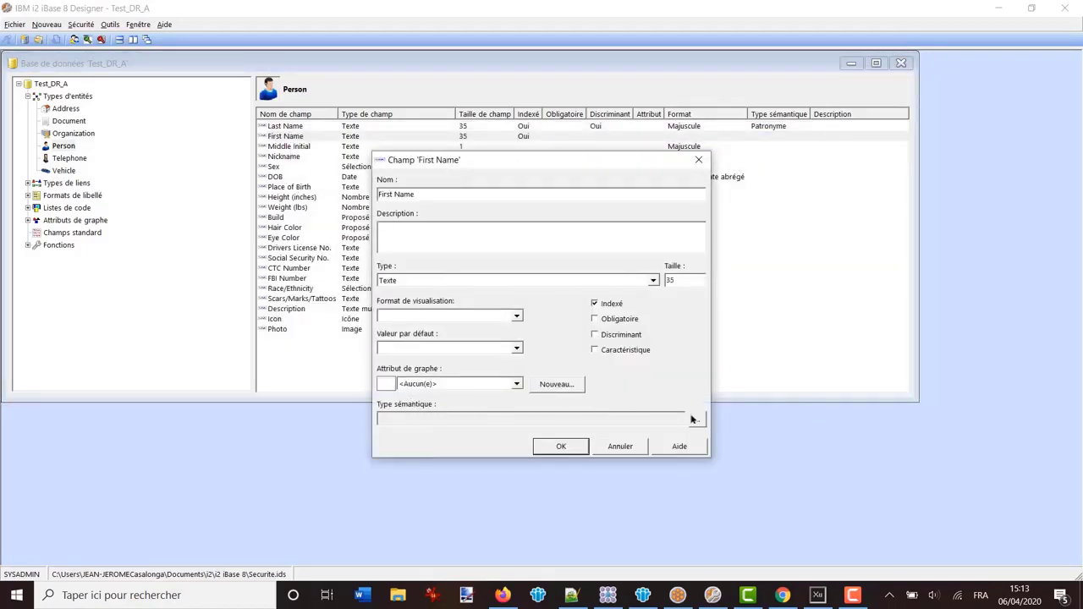
click(697, 419)
key(Return)
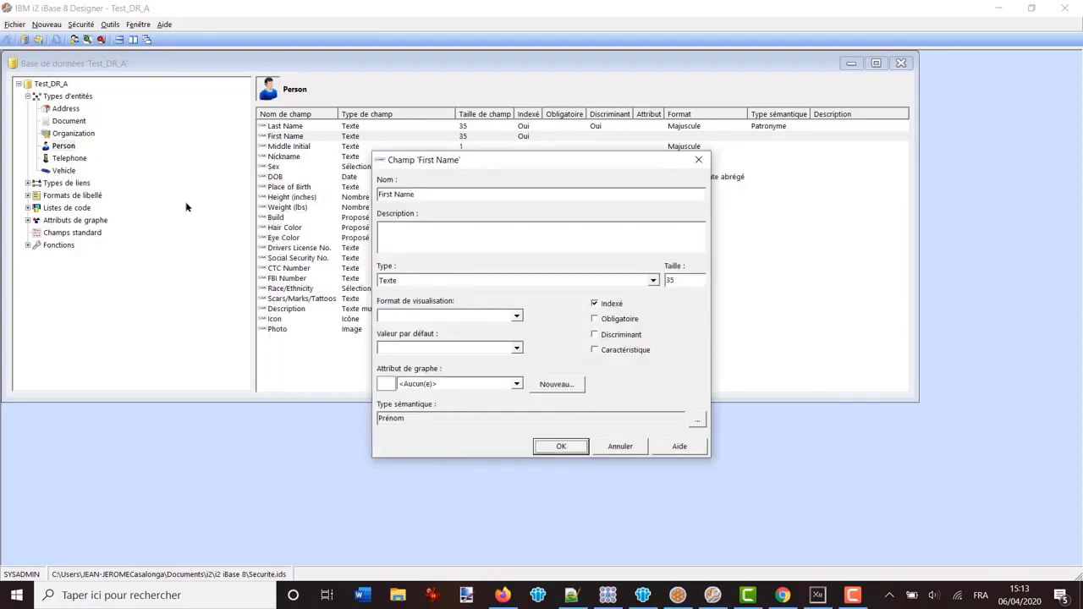
click(561, 447)
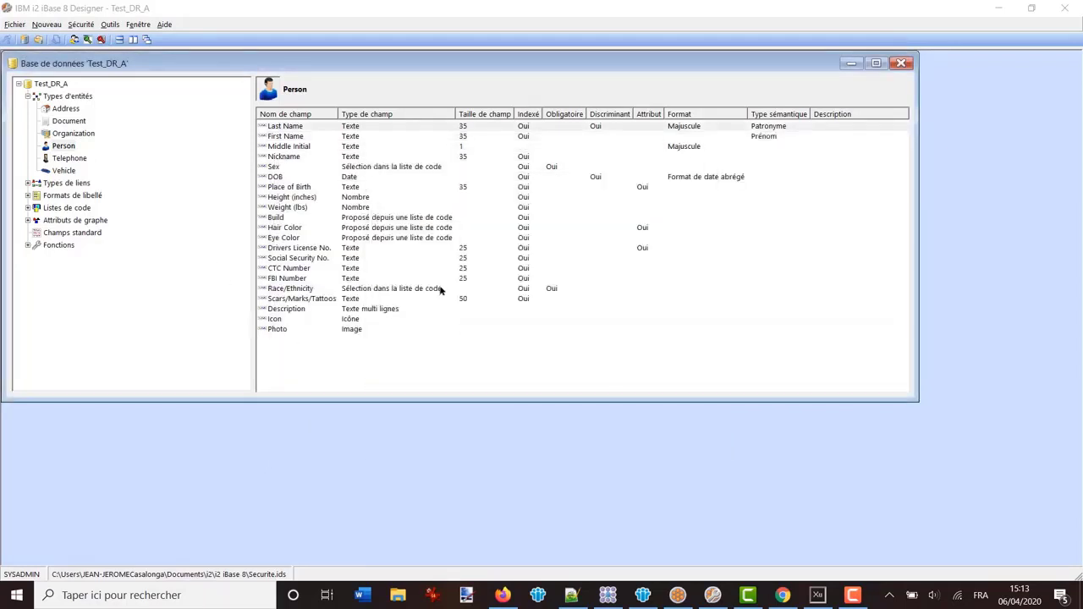
Give the Nickname field the Alias de personne semantic type, found by searching 'ali'
click(284, 159)
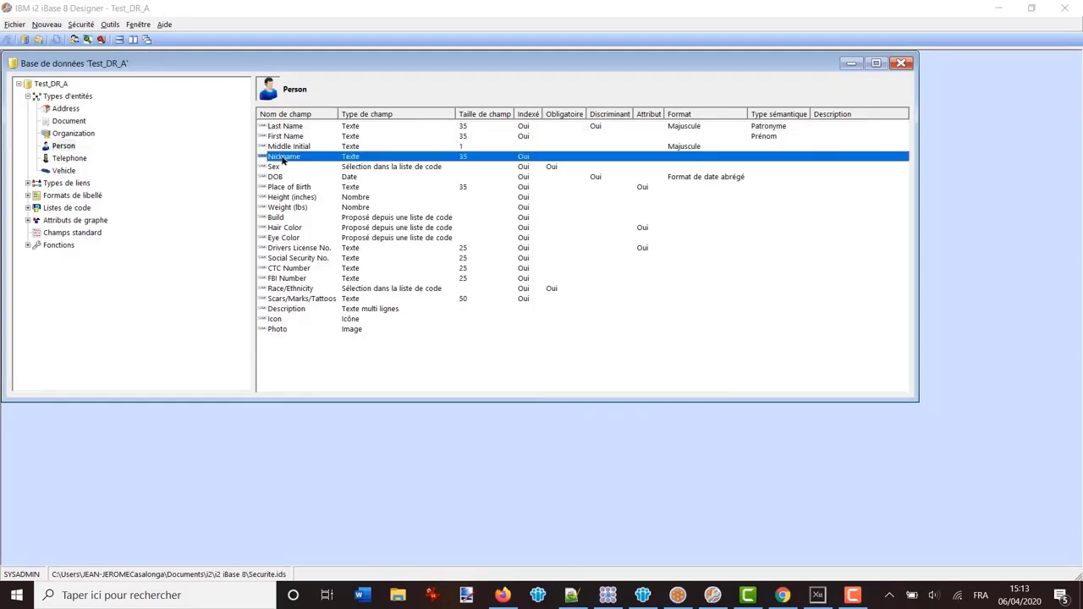
double_click(283, 160)
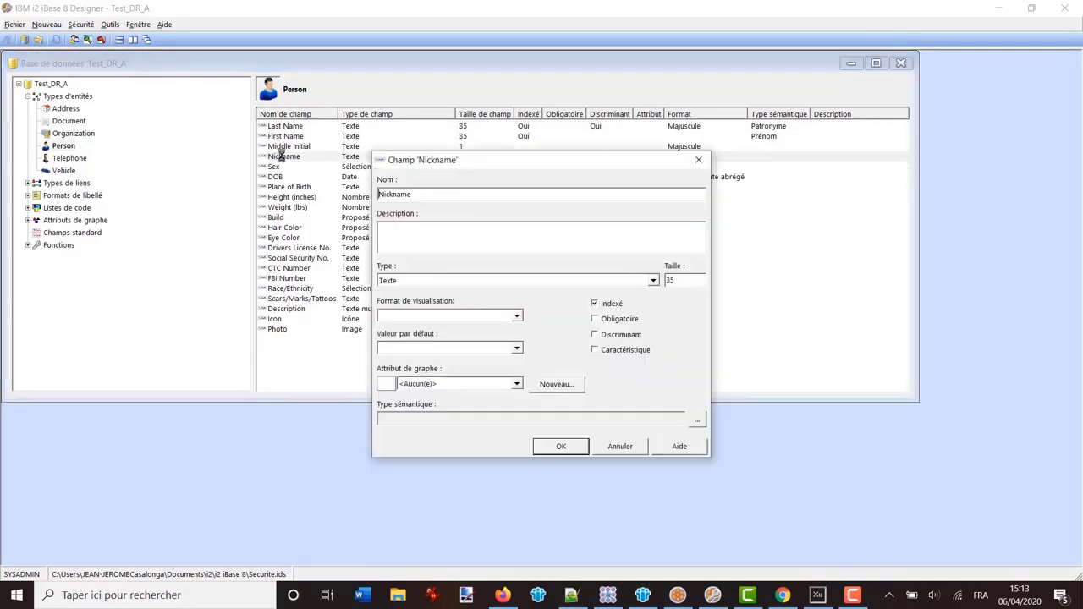
click(699, 421)
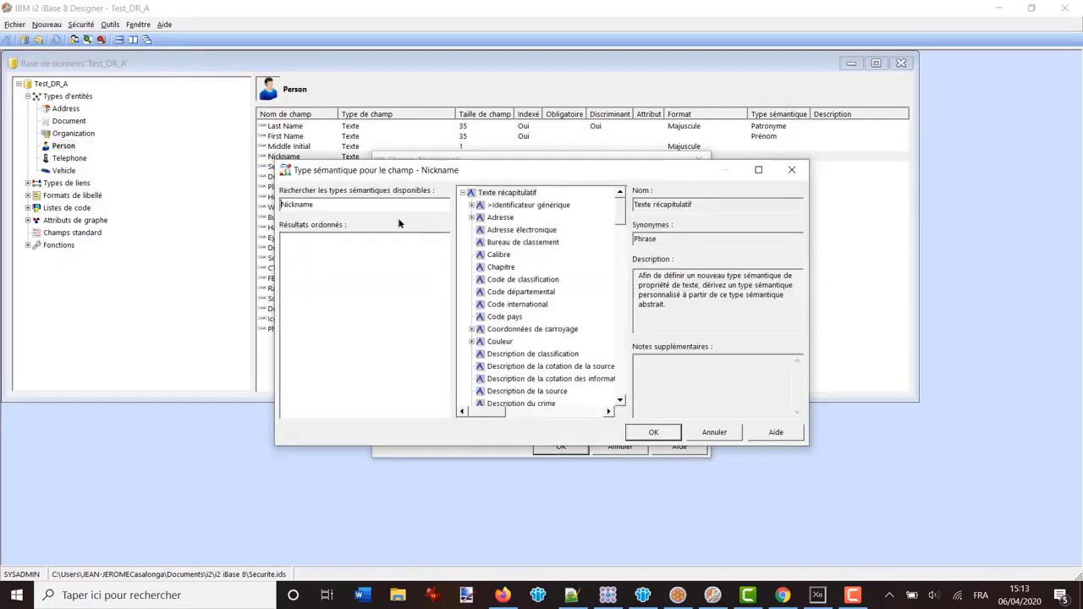
text(alias)
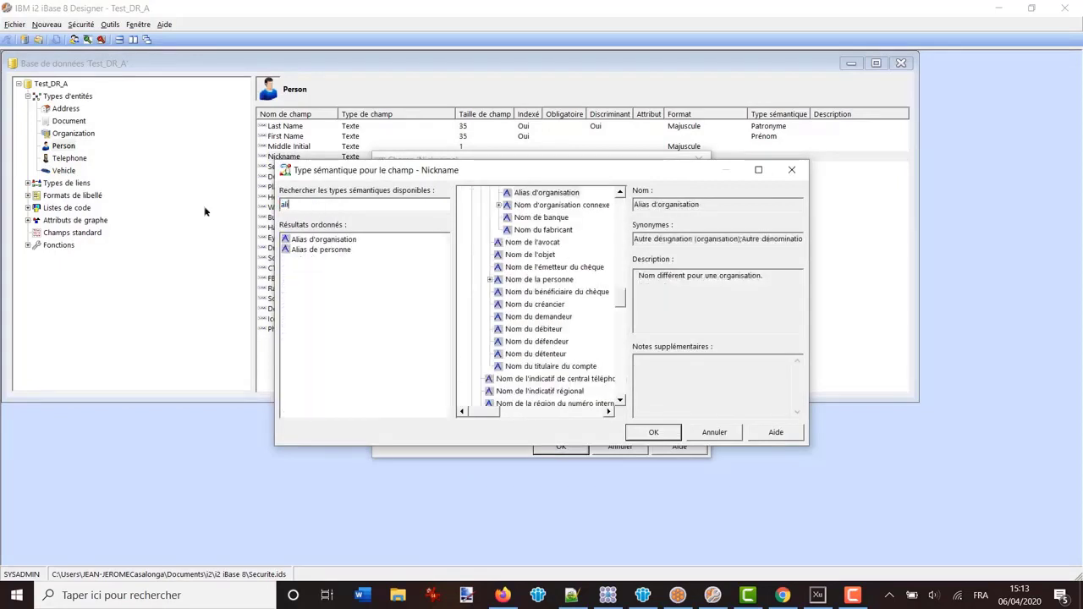
click(299, 250)
click(653, 432)
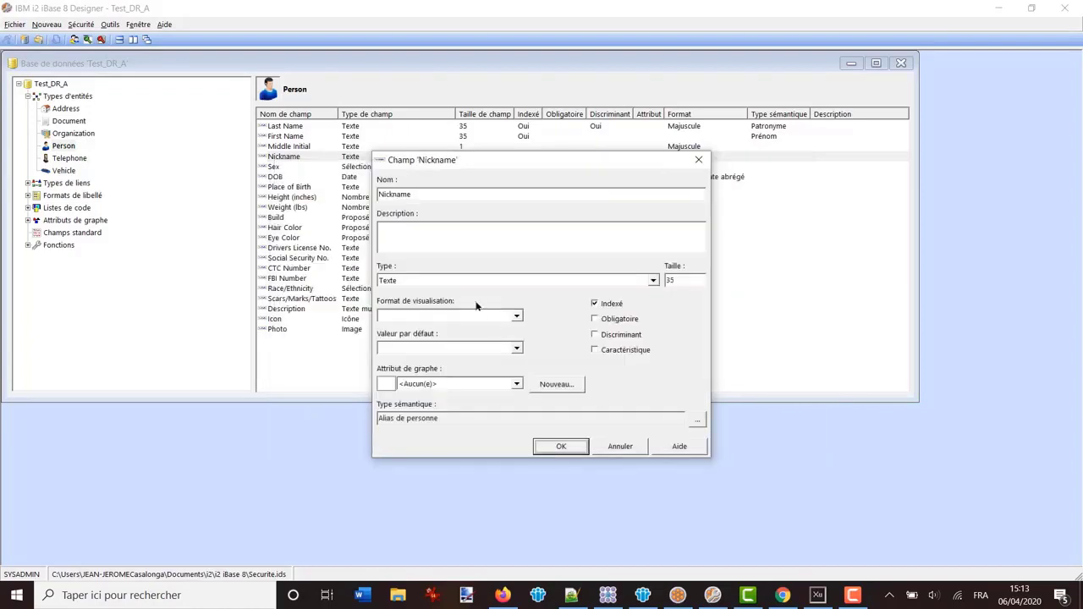
click(560, 447)
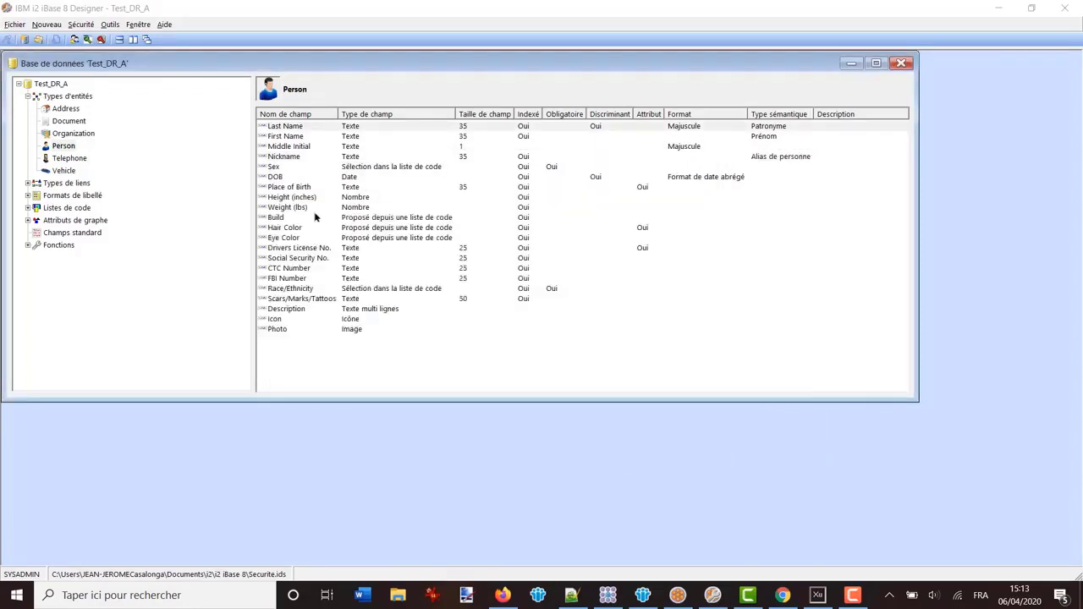
Give the Sex field the Sexe semantic type
double_click(351, 168)
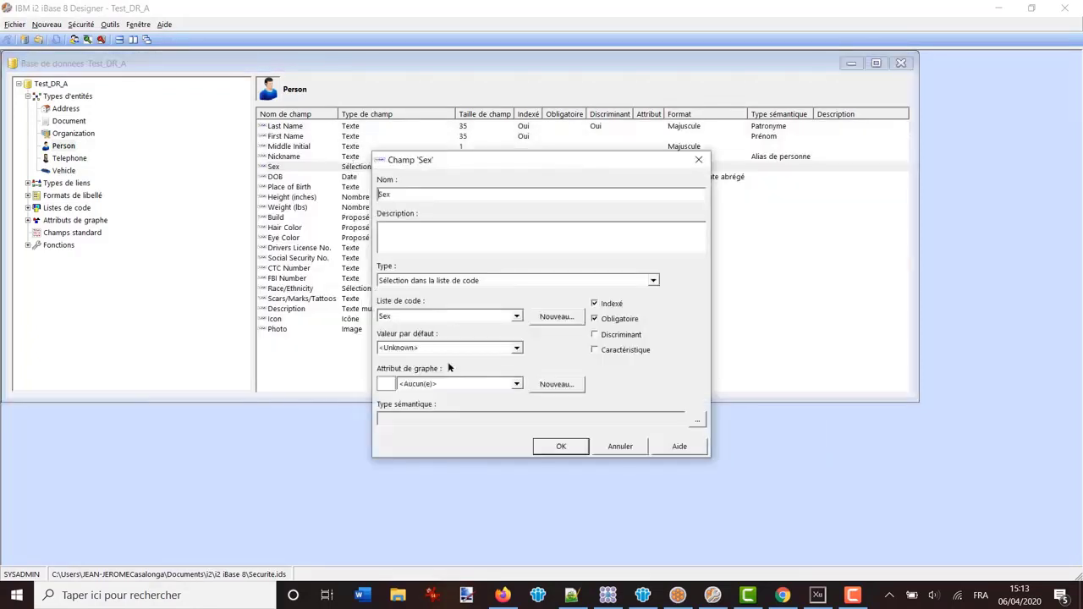
click(697, 421)
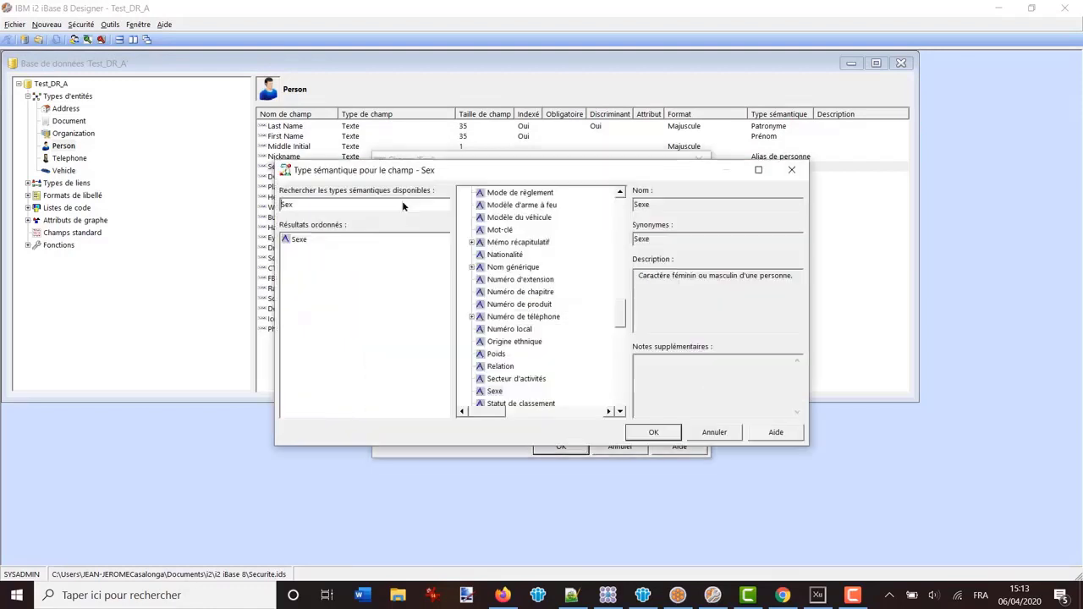
click(653, 432)
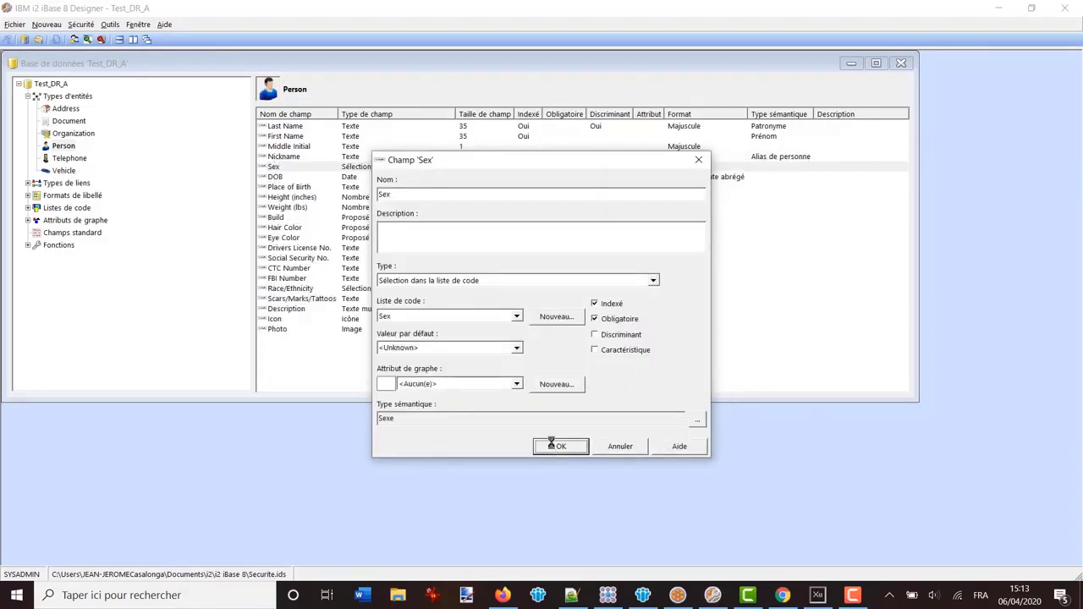
click(560, 446)
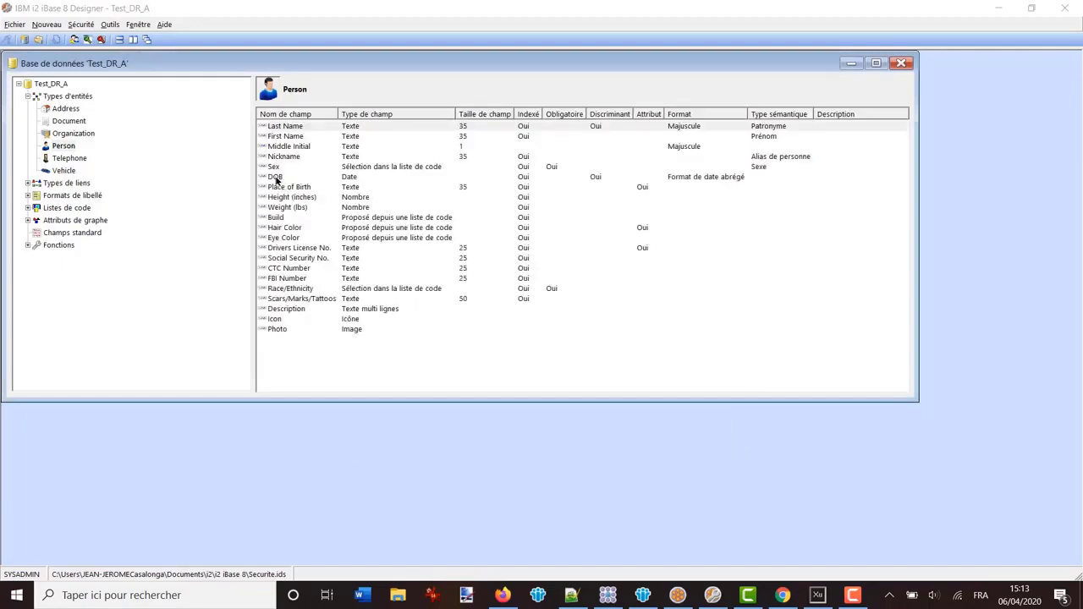
Give the DOB field the Date de naissance semantic type, searching 'date de na'
double_click(276, 180)
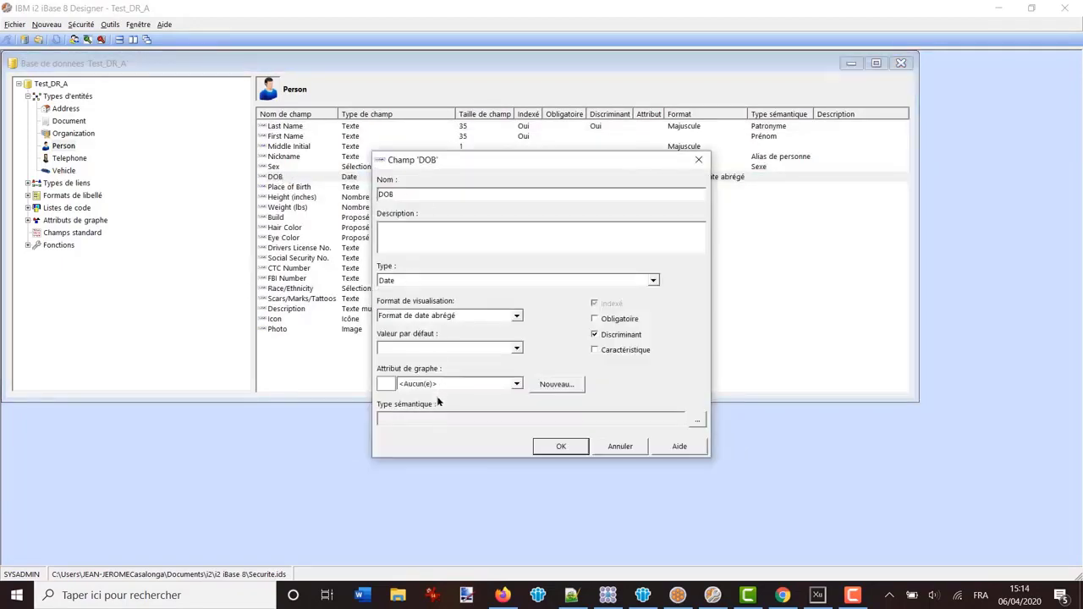
click(699, 424)
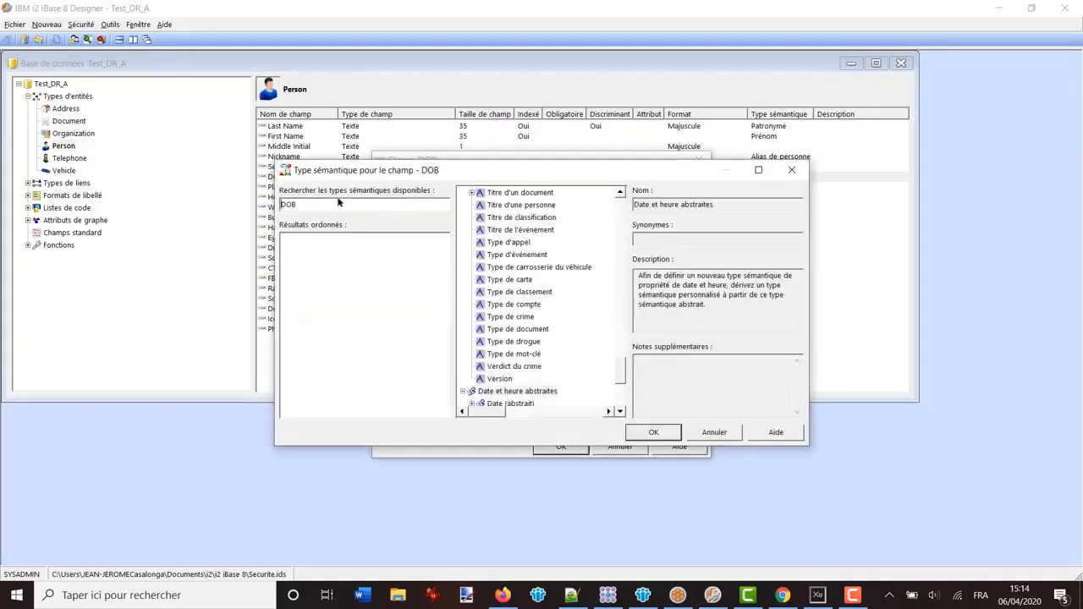
text(date d)
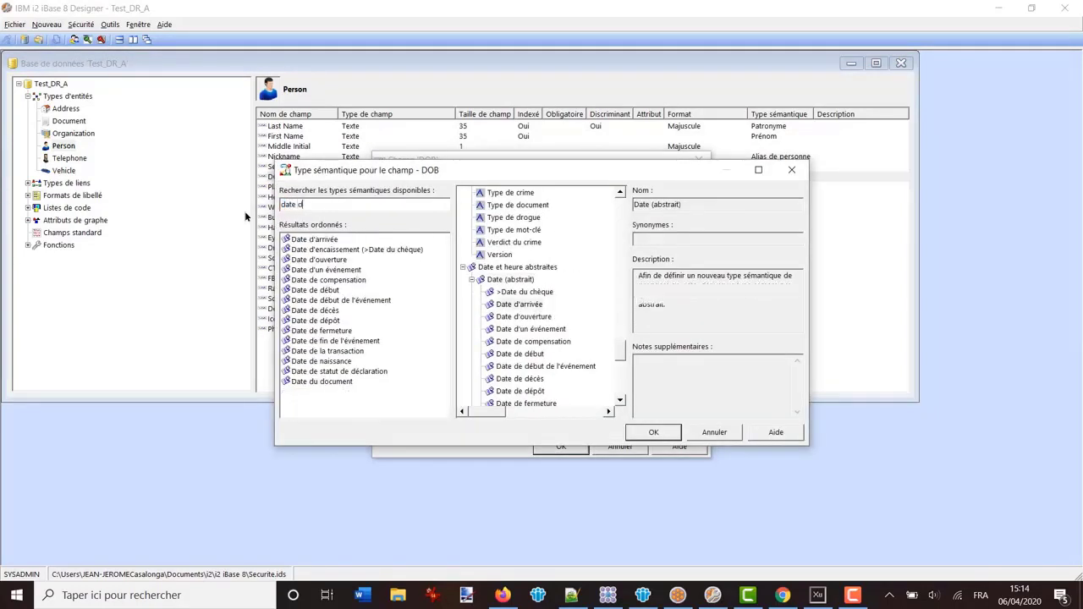
text(e ni)
key(BackSpace)
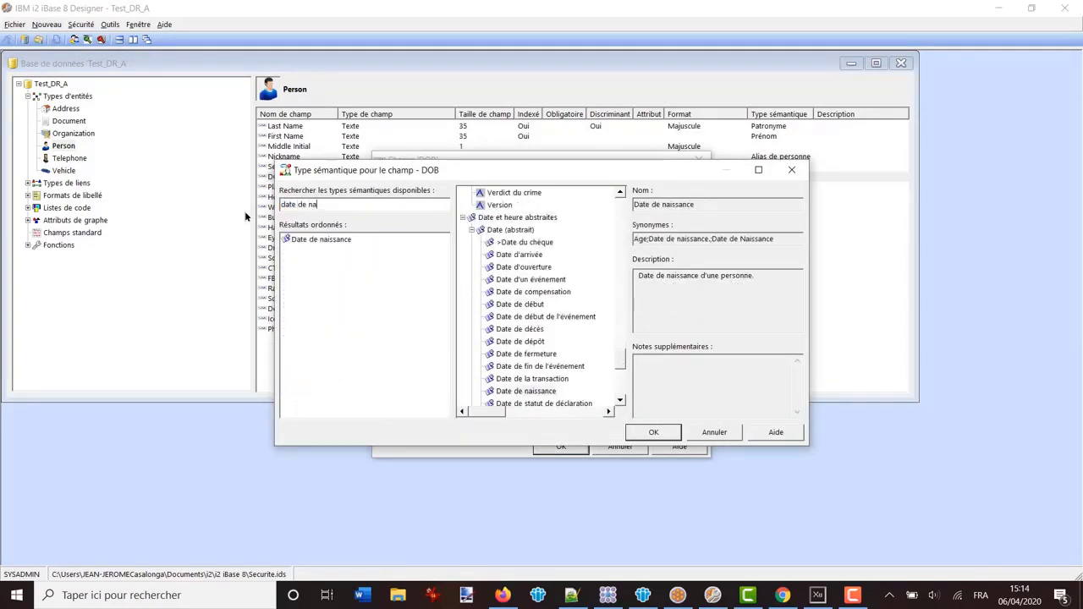
text(a)
click(334, 240)
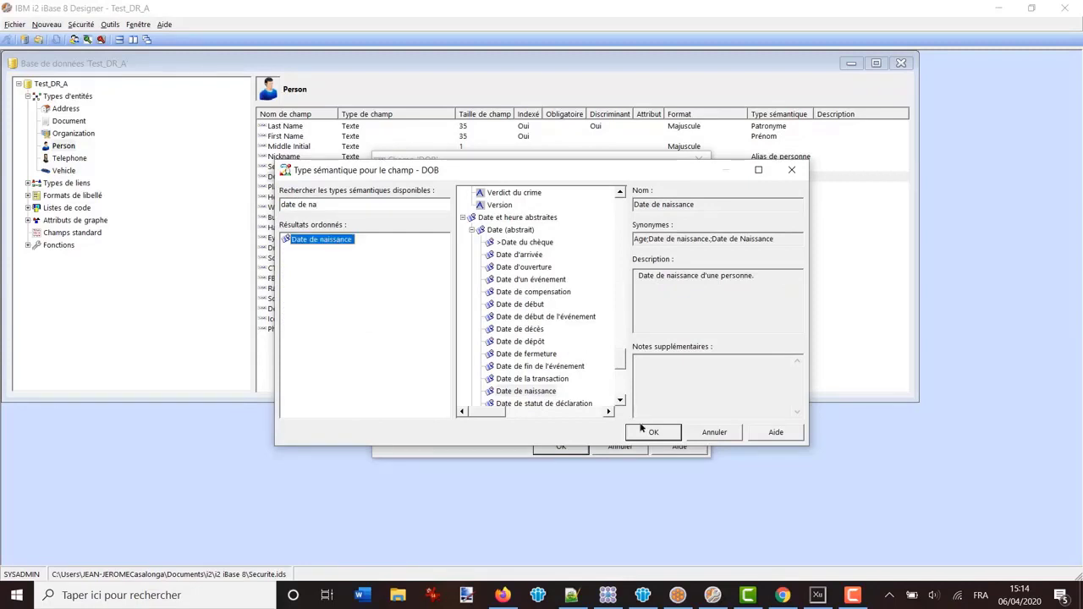
click(651, 432)
click(561, 446)
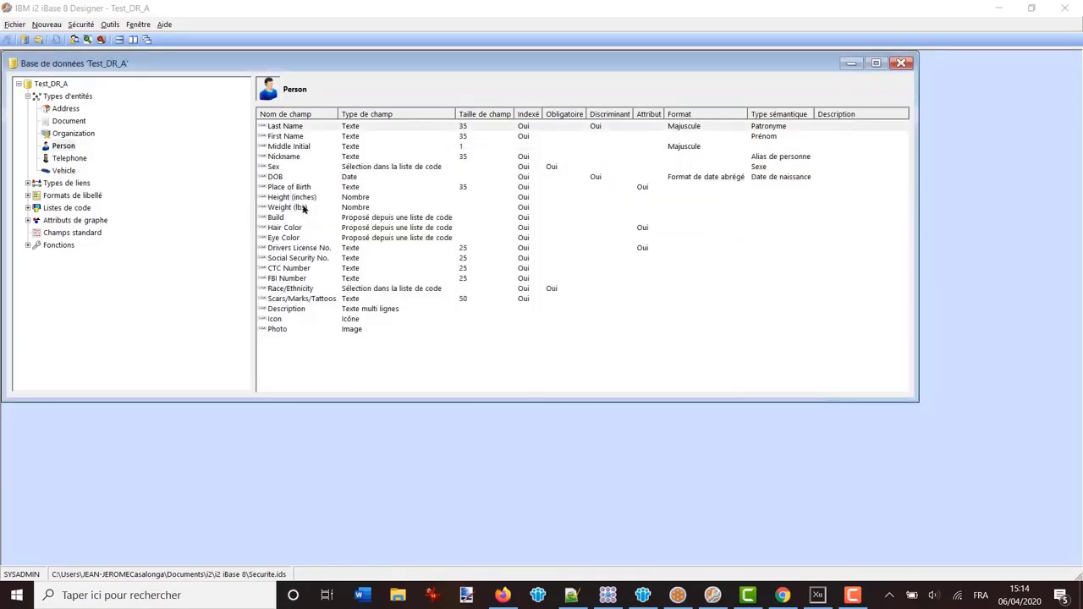
Give the Place of Birth field the Lieu de naissance semantic type
double_click(285, 187)
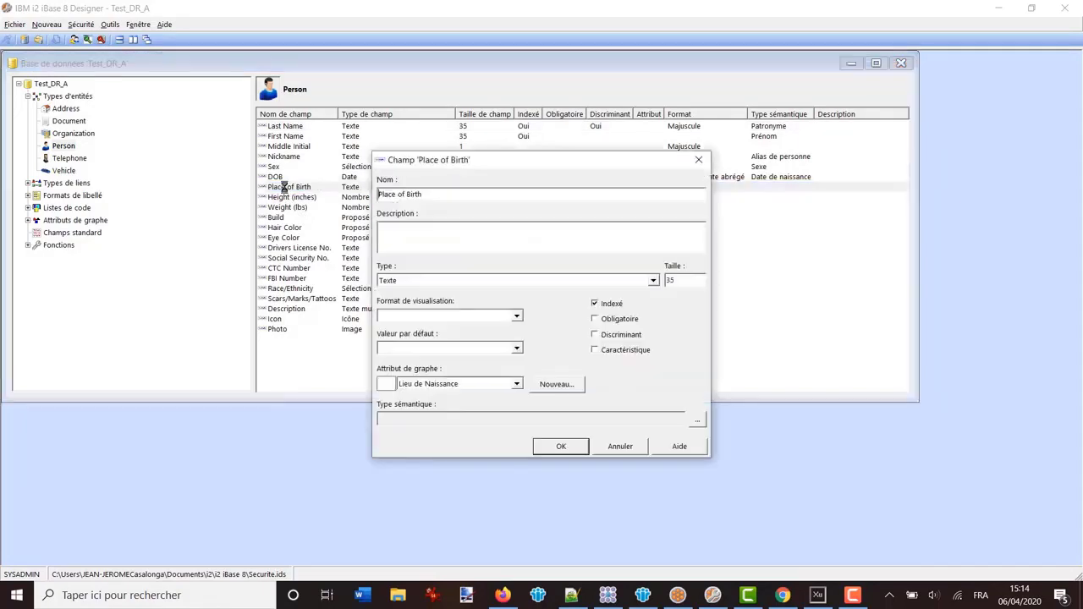
click(697, 421)
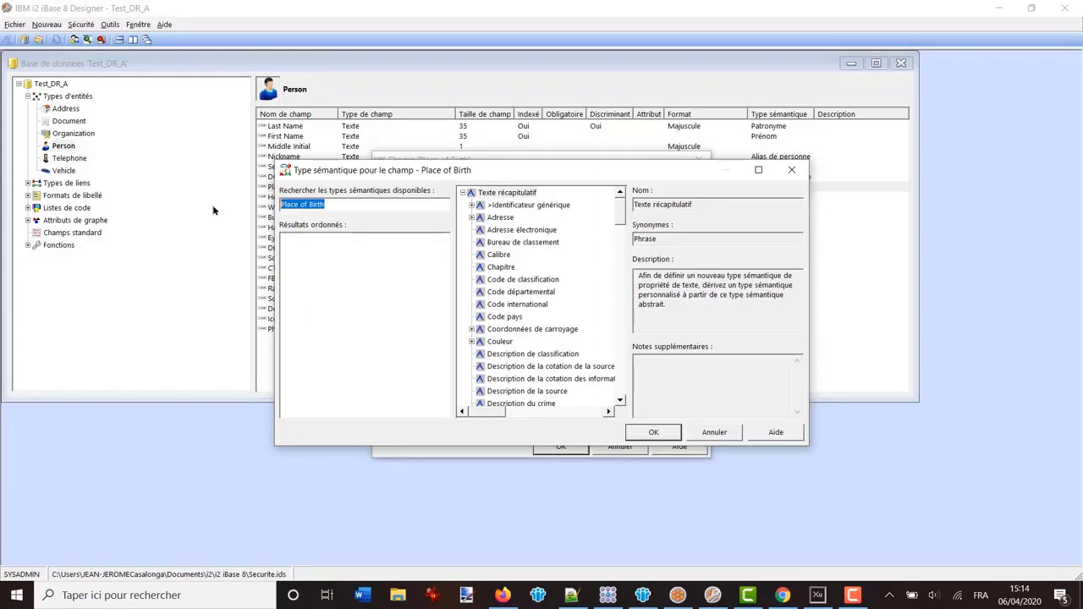
text(Lieu de)
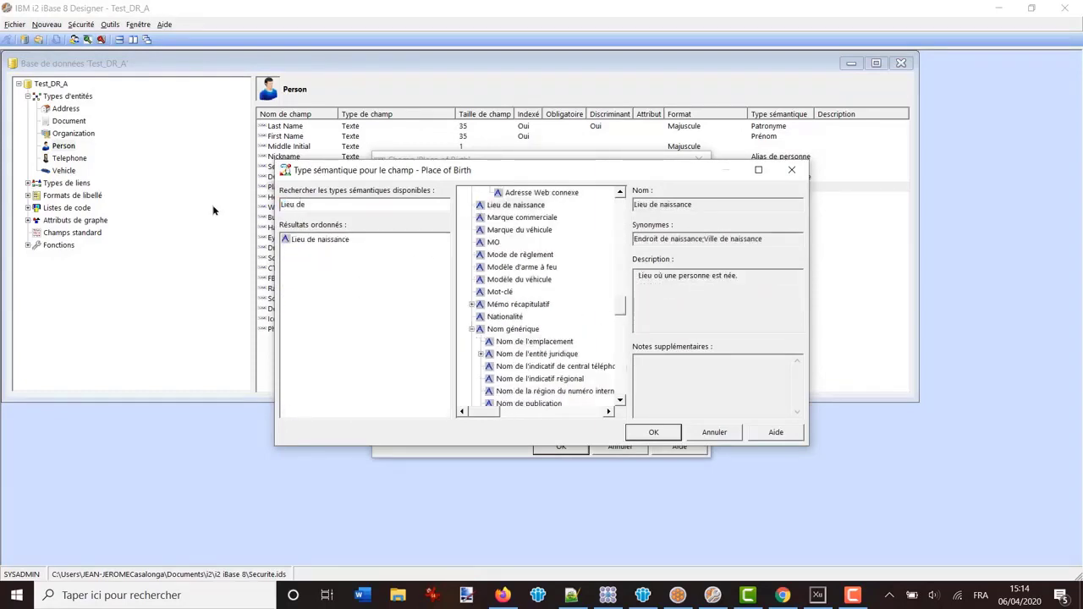
click(313, 240)
click(649, 433)
click(561, 450)
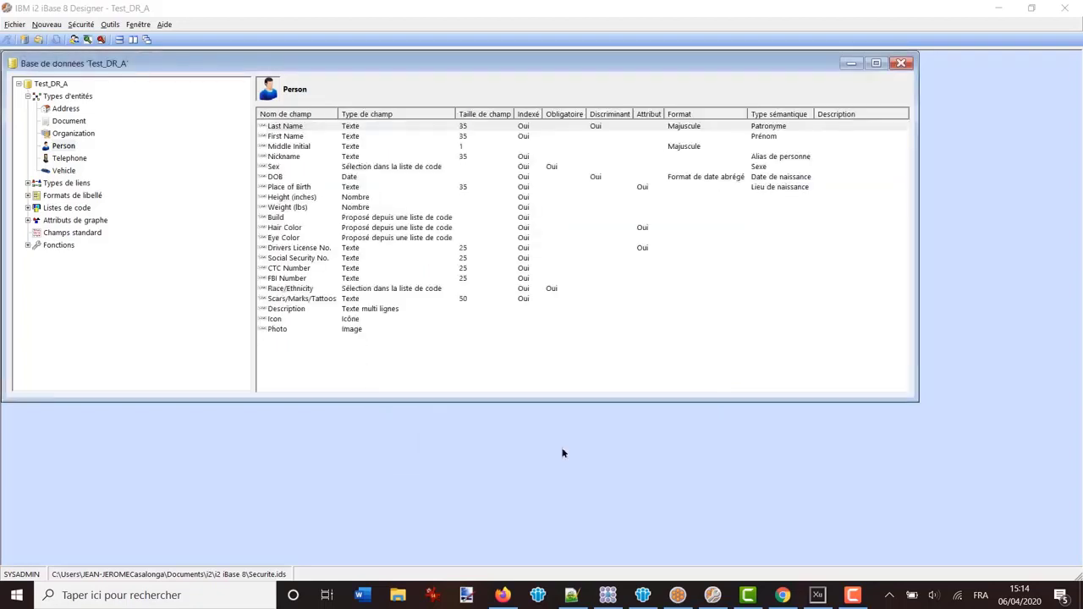
click(288, 333)
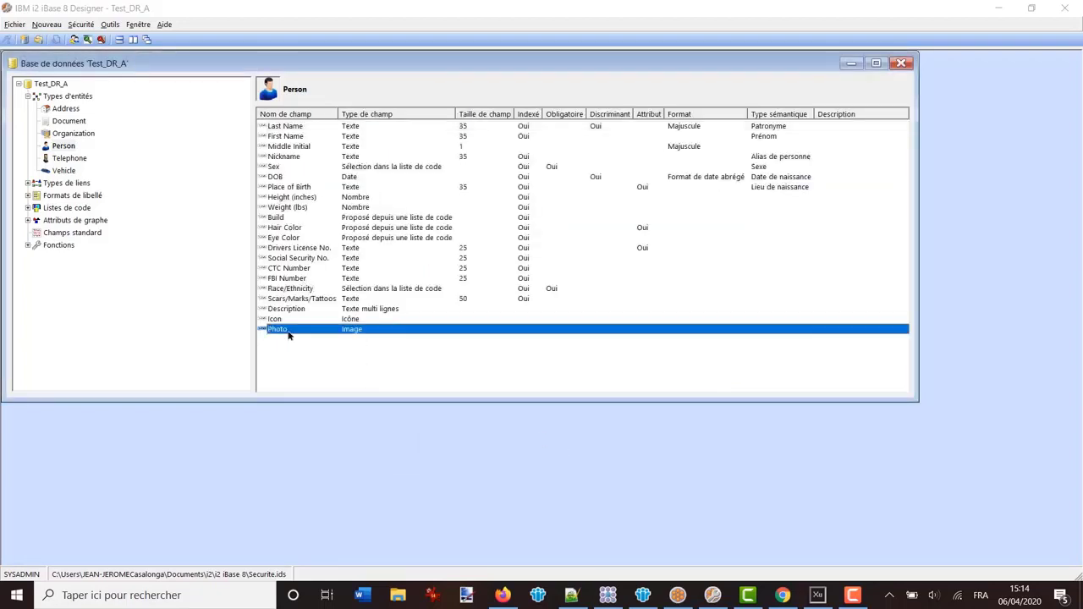
click(774, 211)
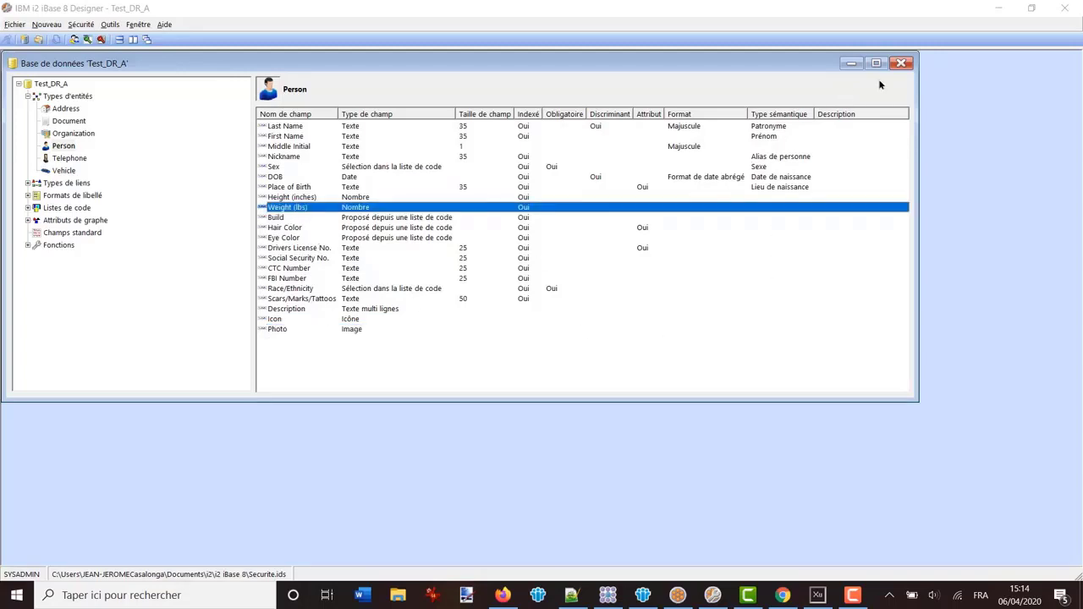
Close the Test_DR_A database in iBase 8 Designer, confirming with Oui
click(901, 64)
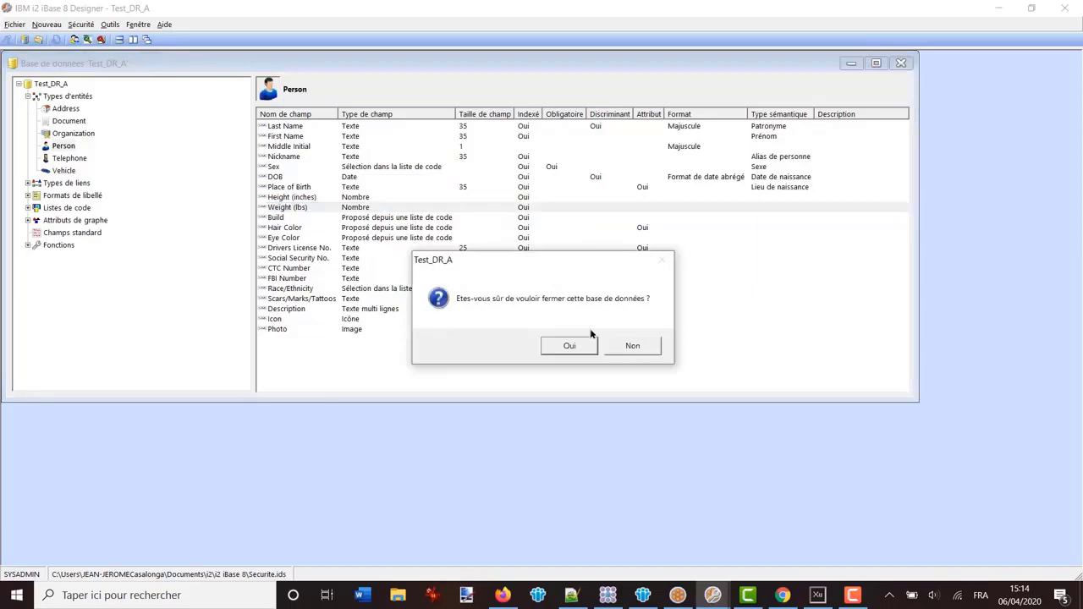
click(567, 347)
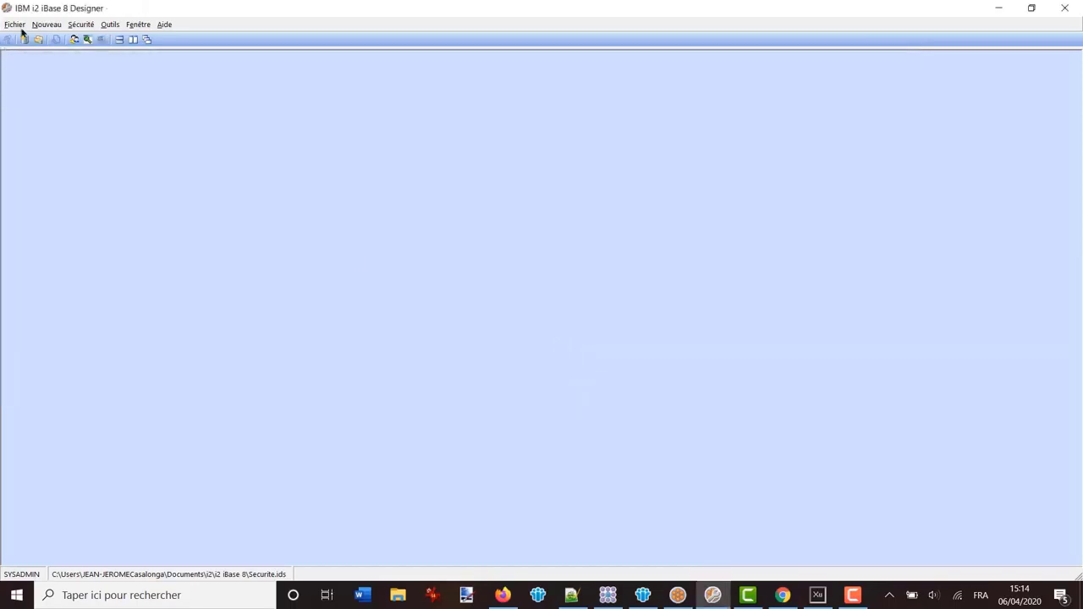
click(676, 595)
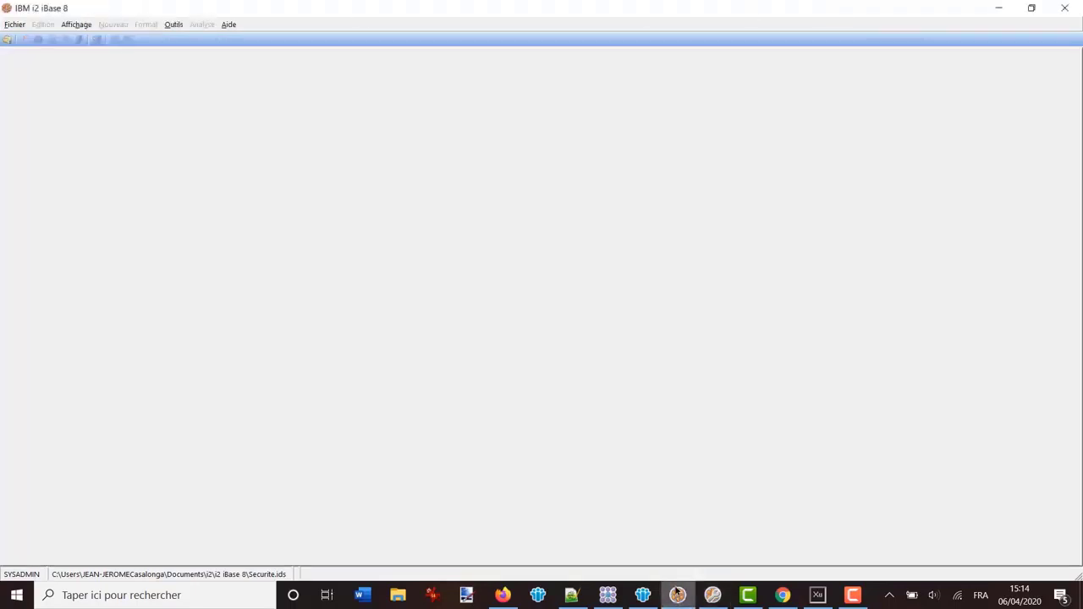
Reopen recent database Test_DR_A.idb in iBase 8 and list the Person entity's fields
click(13, 25)
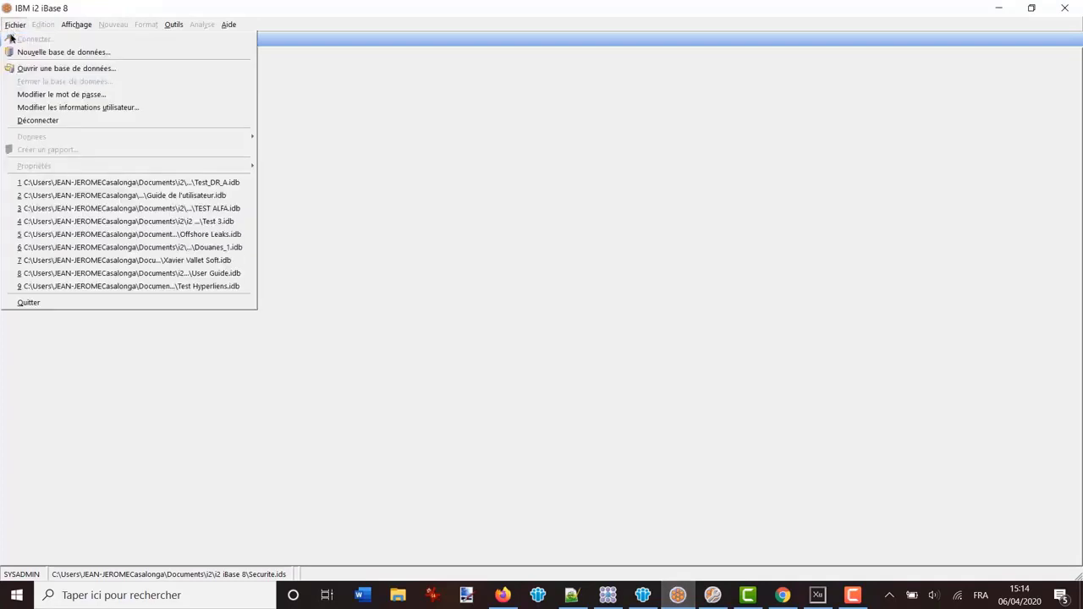
click(158, 181)
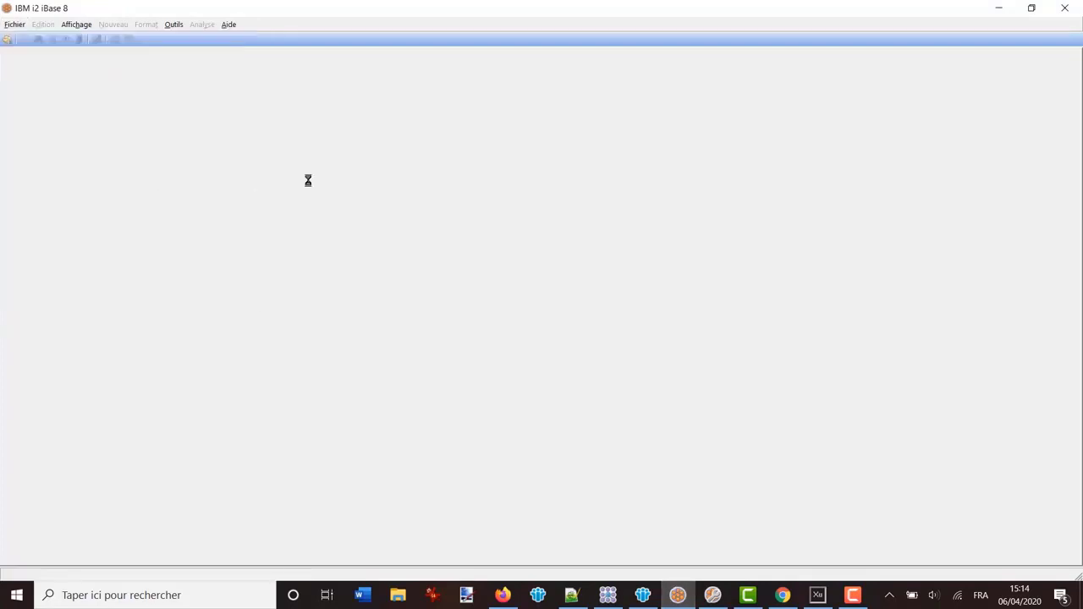
click(641, 388)
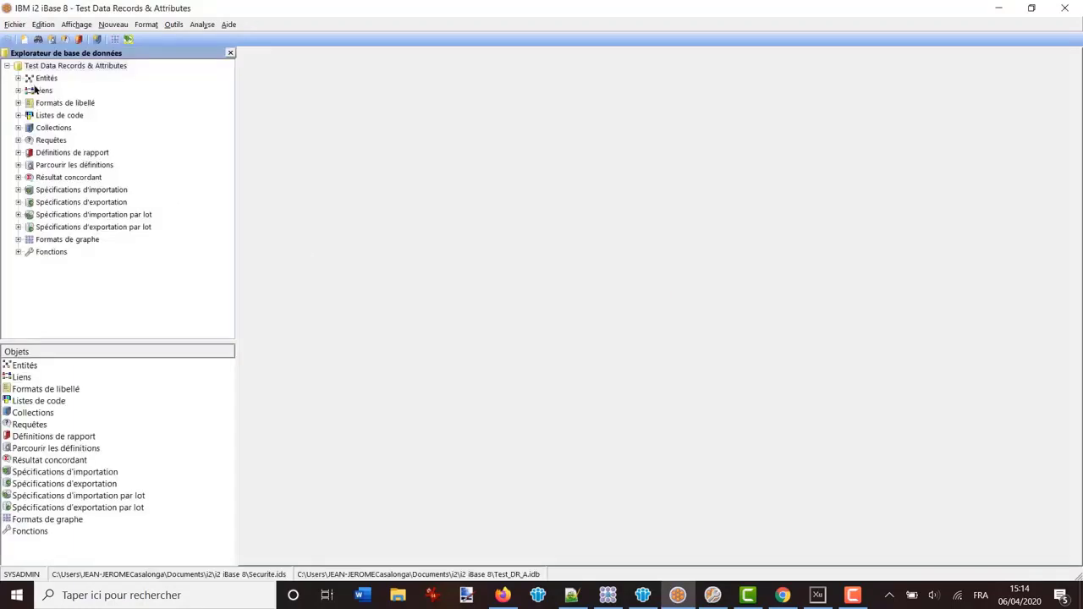
click(18, 78)
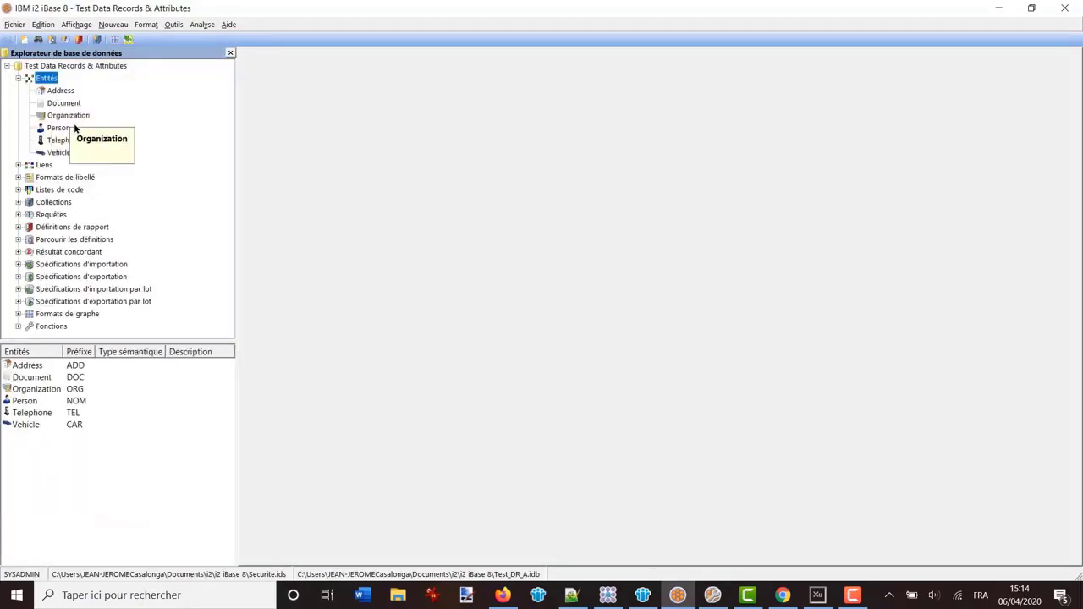
click(61, 127)
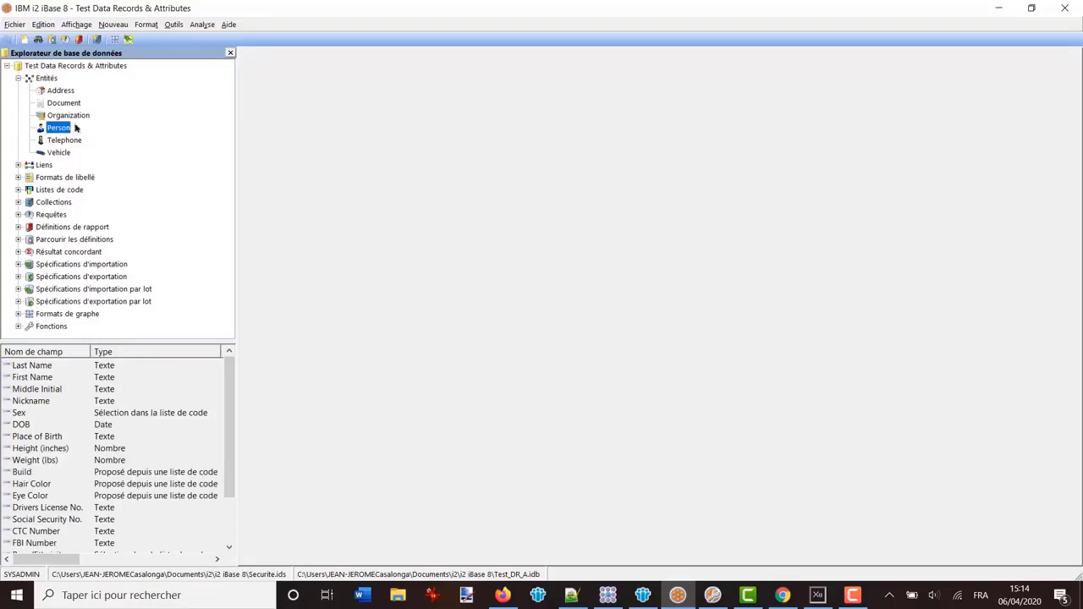
List all Person records, select both, and send them via Graphe > Ajouter au graphe
right_click(57, 128)
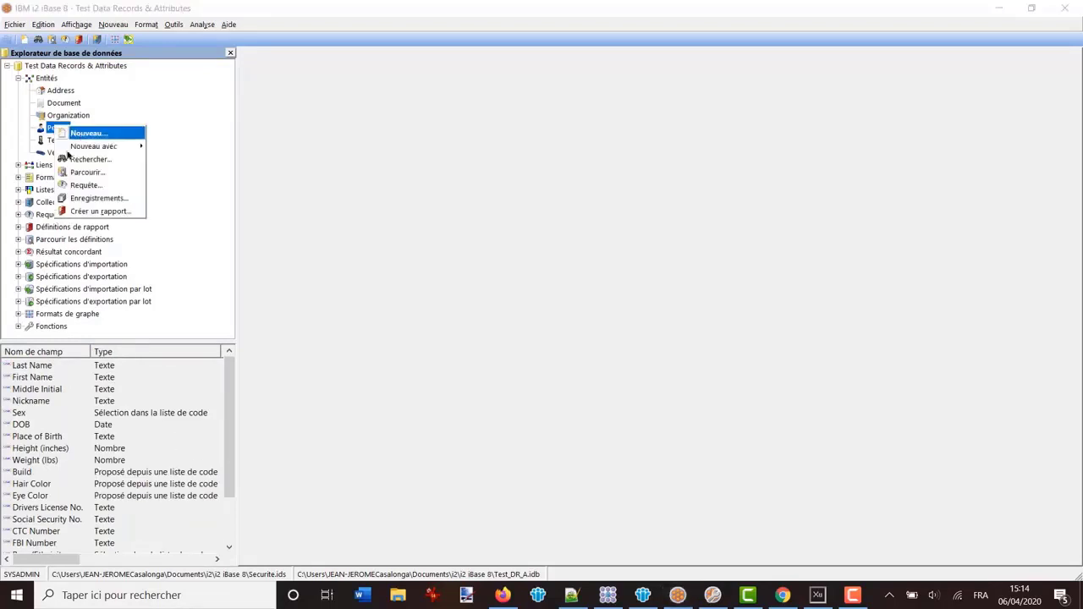
click(94, 200)
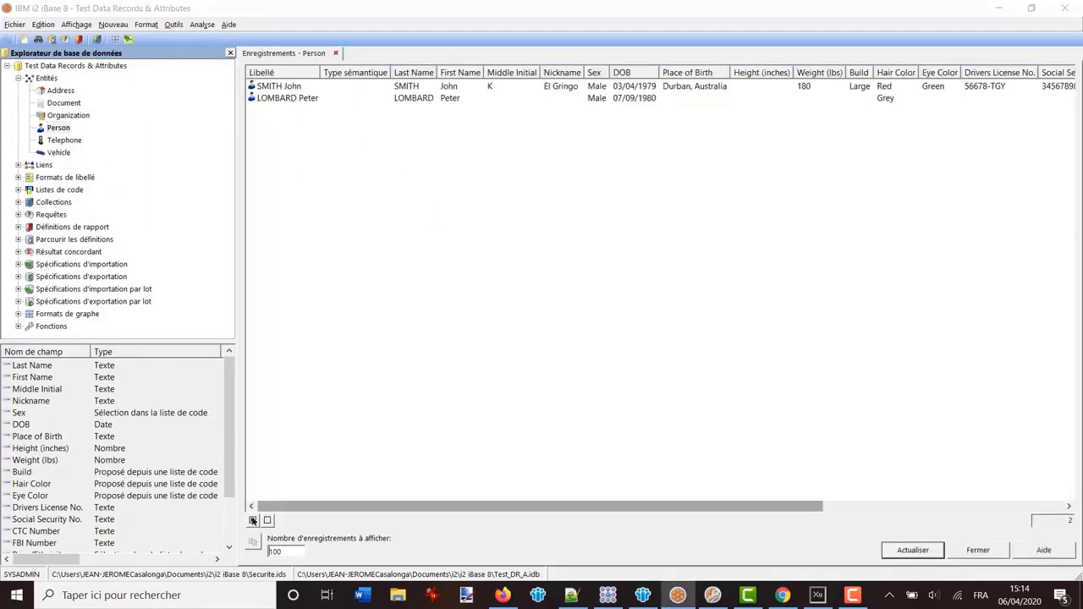
click(252, 520)
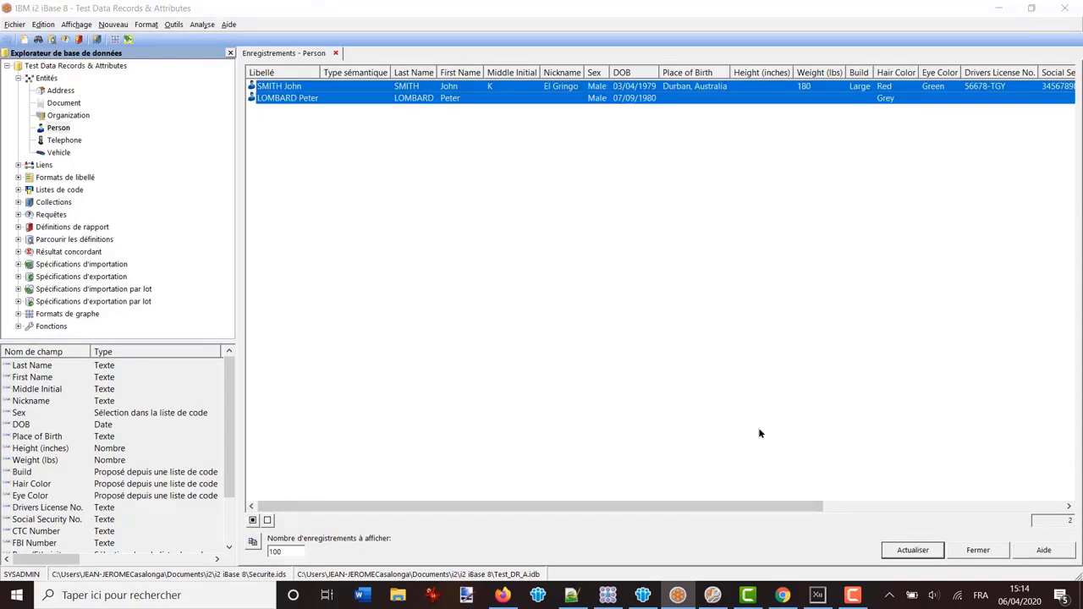
right_click(281, 92)
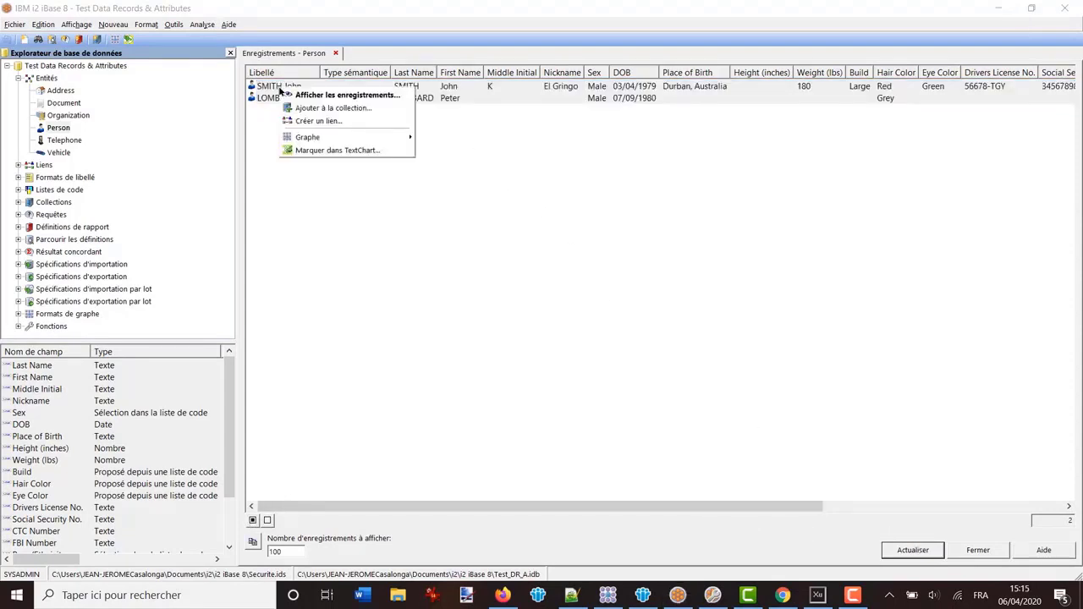
mouse_move(314, 137)
click(441, 138)
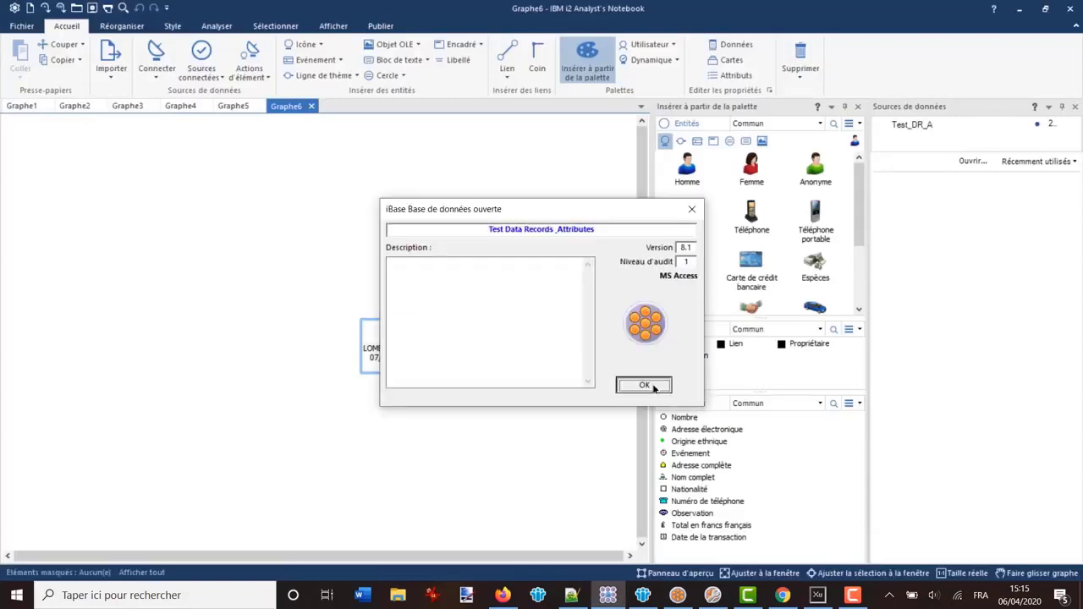
click(647, 385)
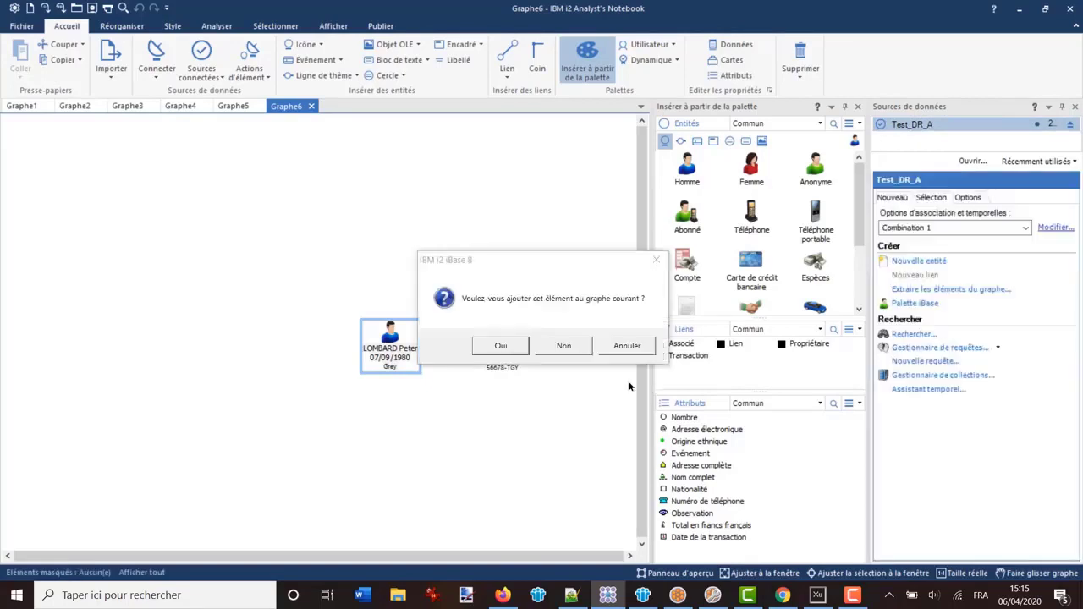
click(558, 351)
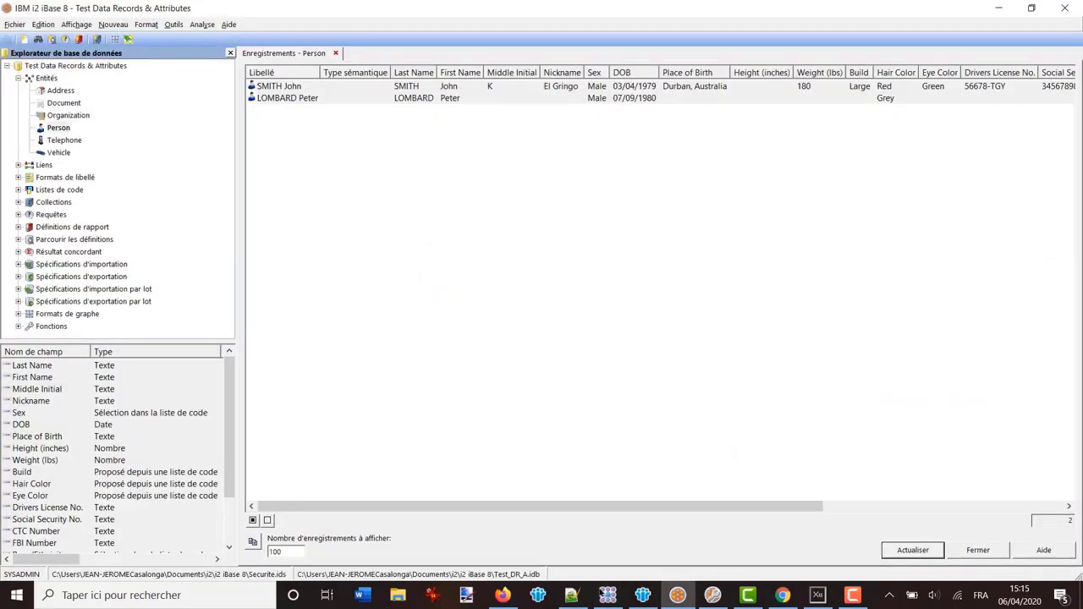
click(608, 595)
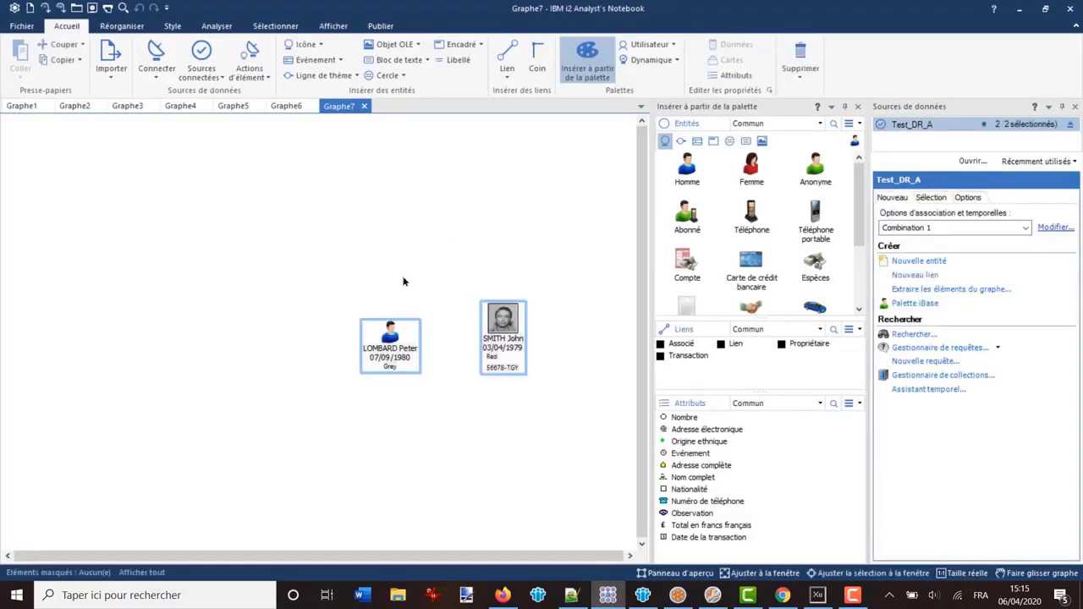
click(490, 313)
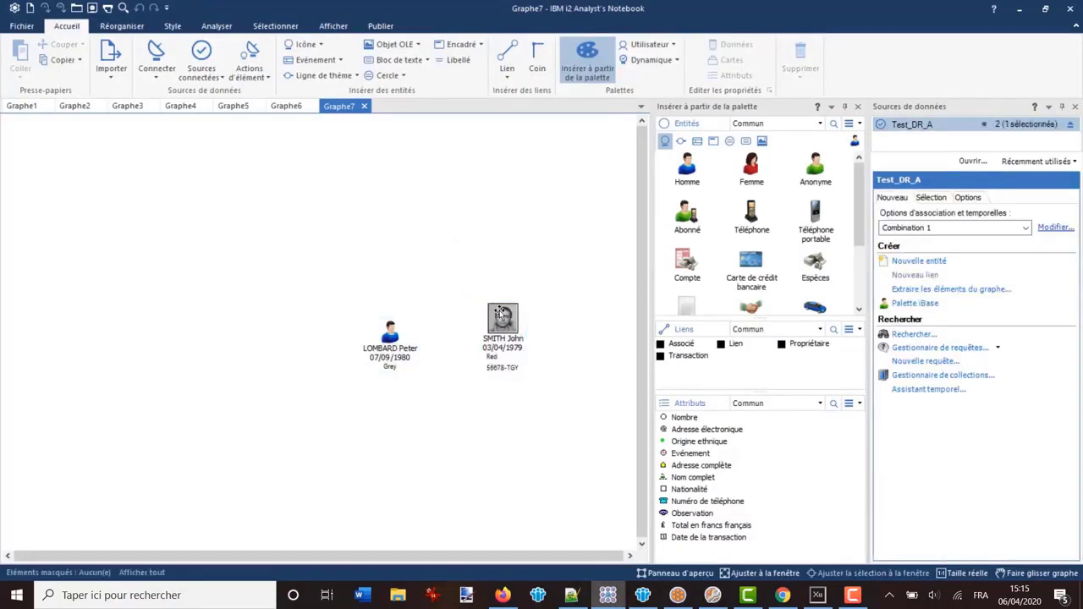
Open SMITH John's properties and view the linked Person:NOM1 record values
double_click(500, 313)
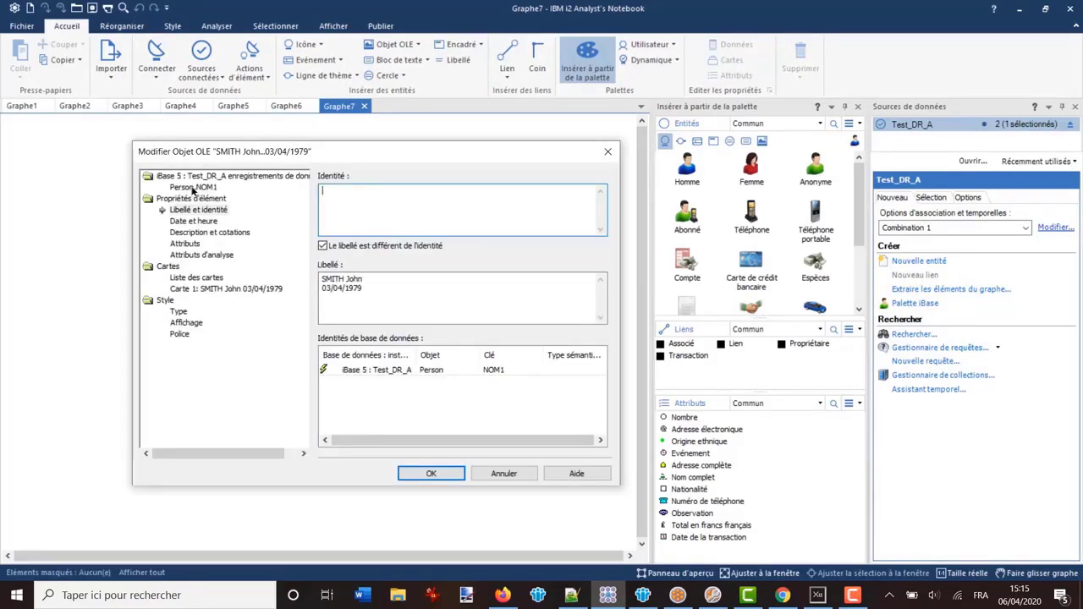
click(194, 188)
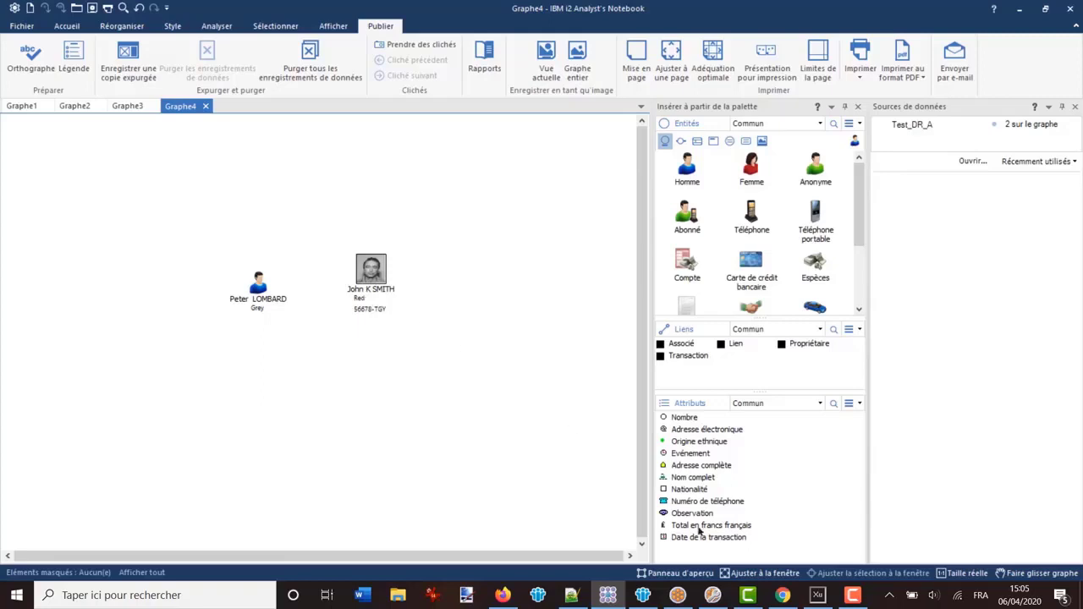
Switch to the iBase 8 window showing the Enregistrements - Person tab
click(678, 596)
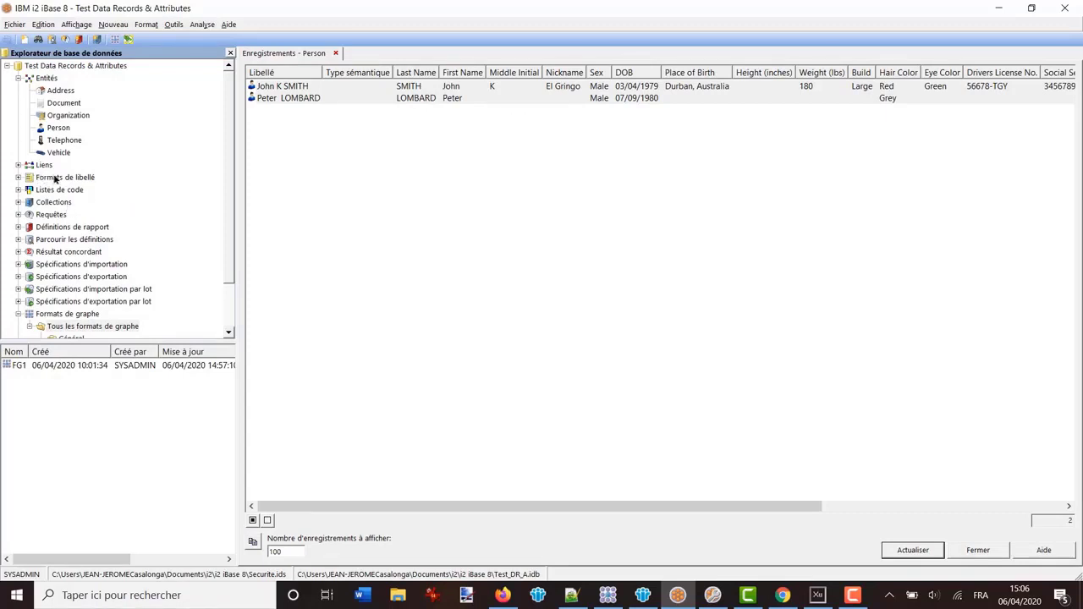
Open the Default label format for editing with Person as the entity type
click(18, 179)
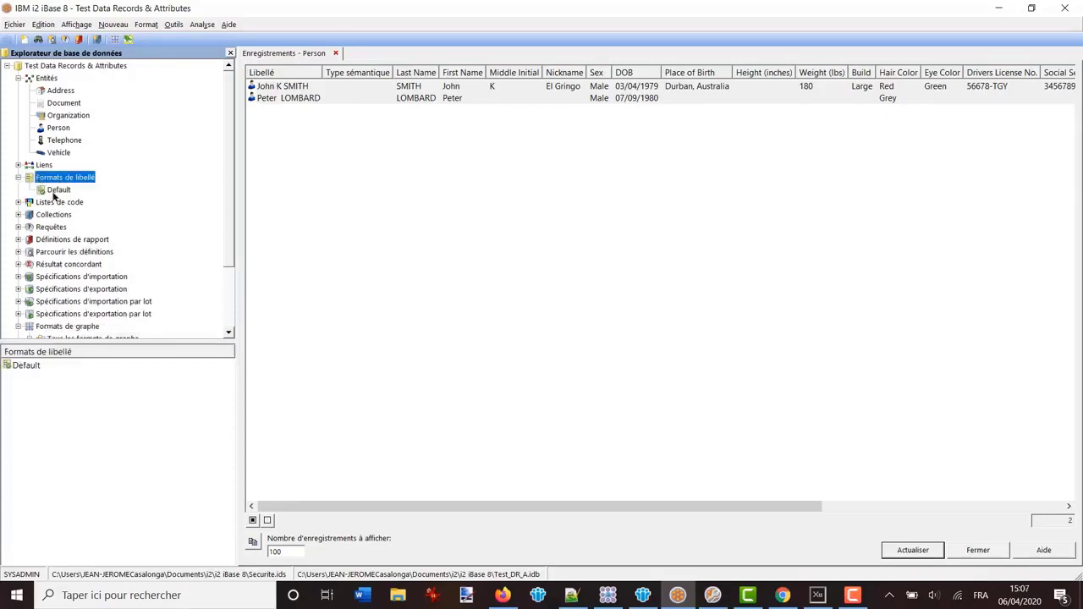
click(56, 191)
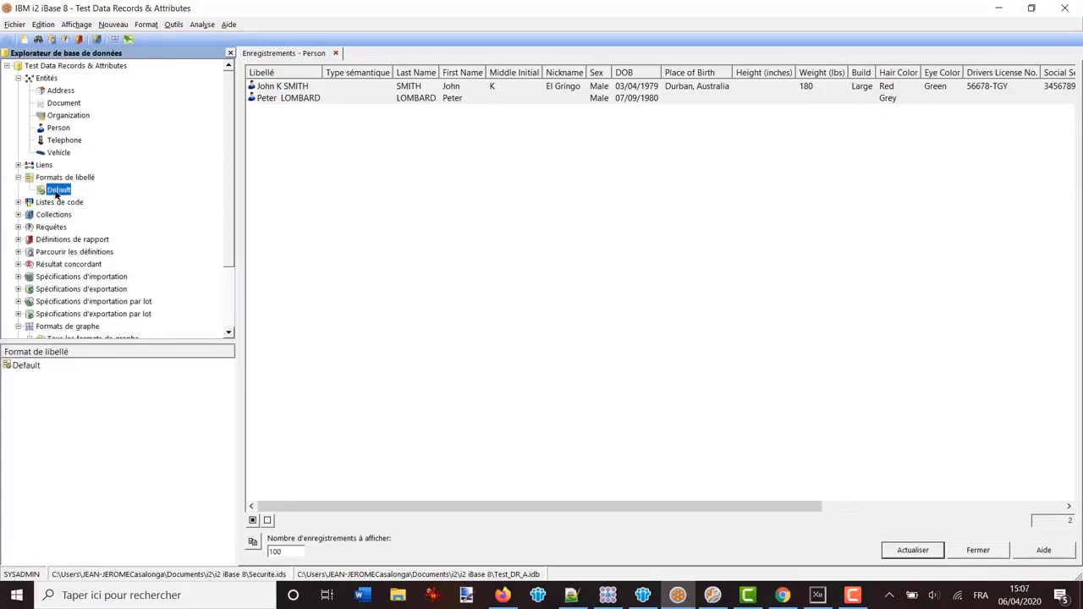
double_click(26, 366)
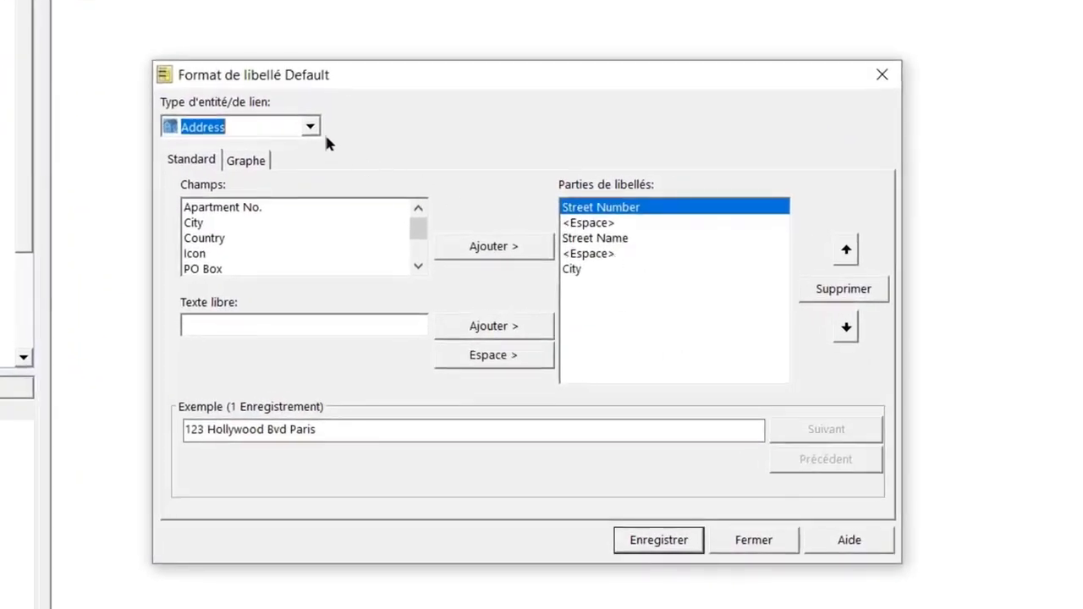
click(312, 127)
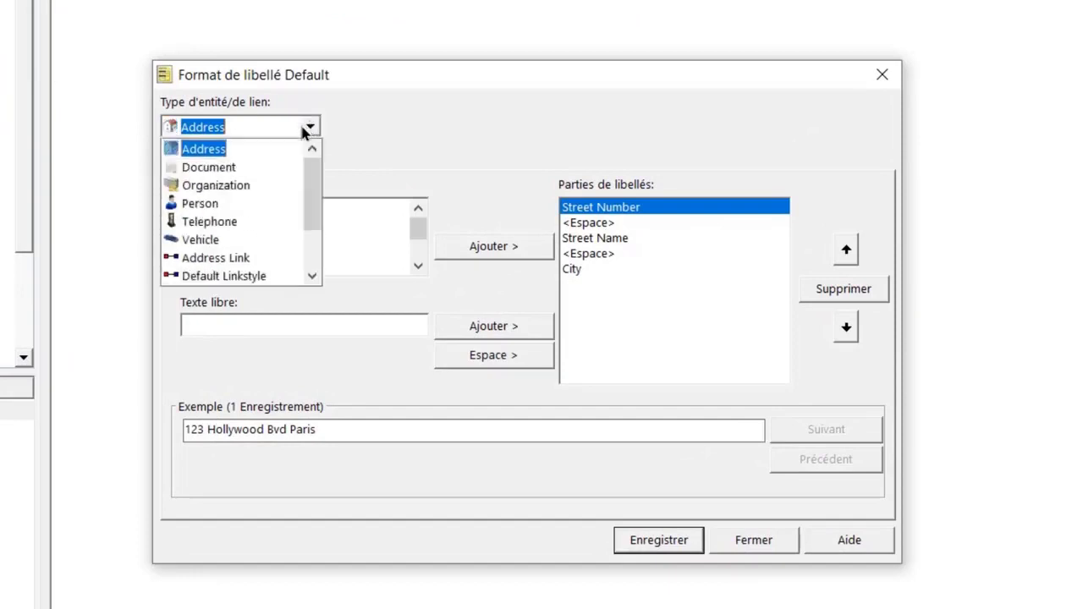
click(210, 206)
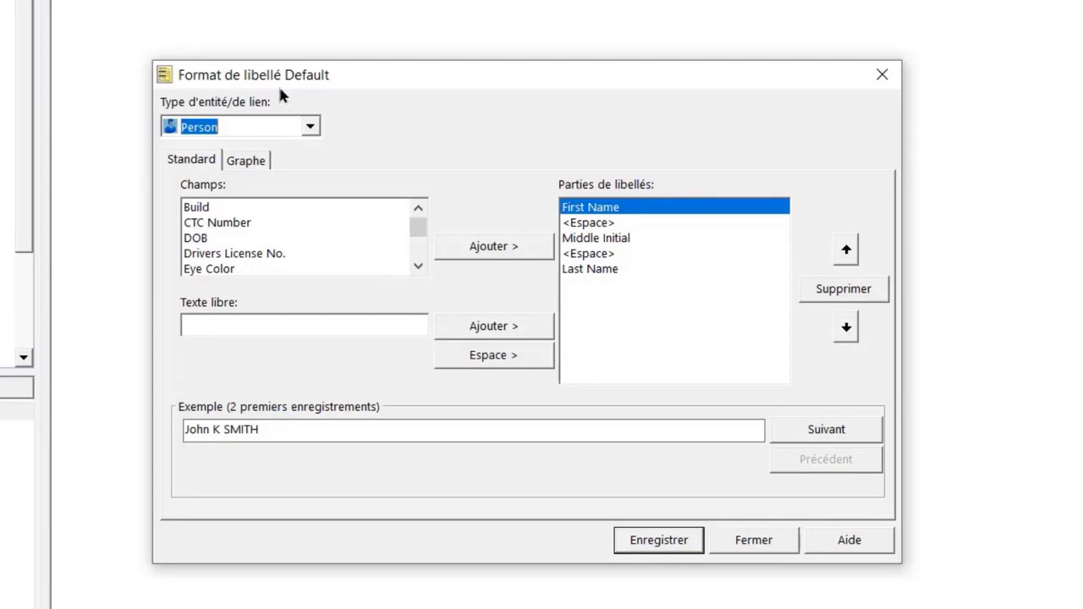
Replace the Person Standard label parts with Last Name, a space, then First Name
click(842, 290)
click(842, 290)
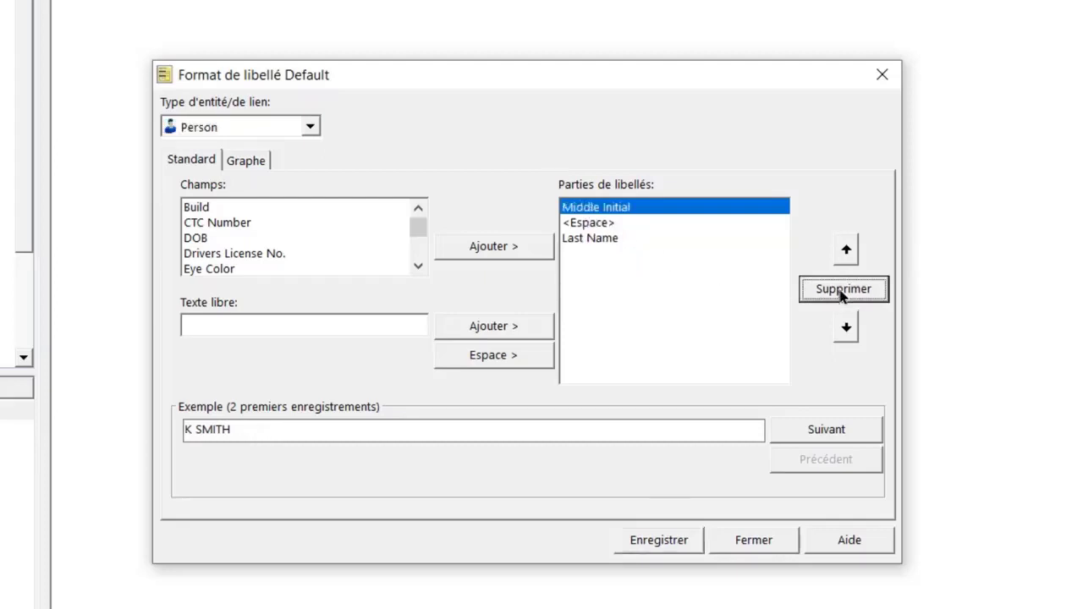
click(842, 292)
click(842, 292)
click(842, 292)
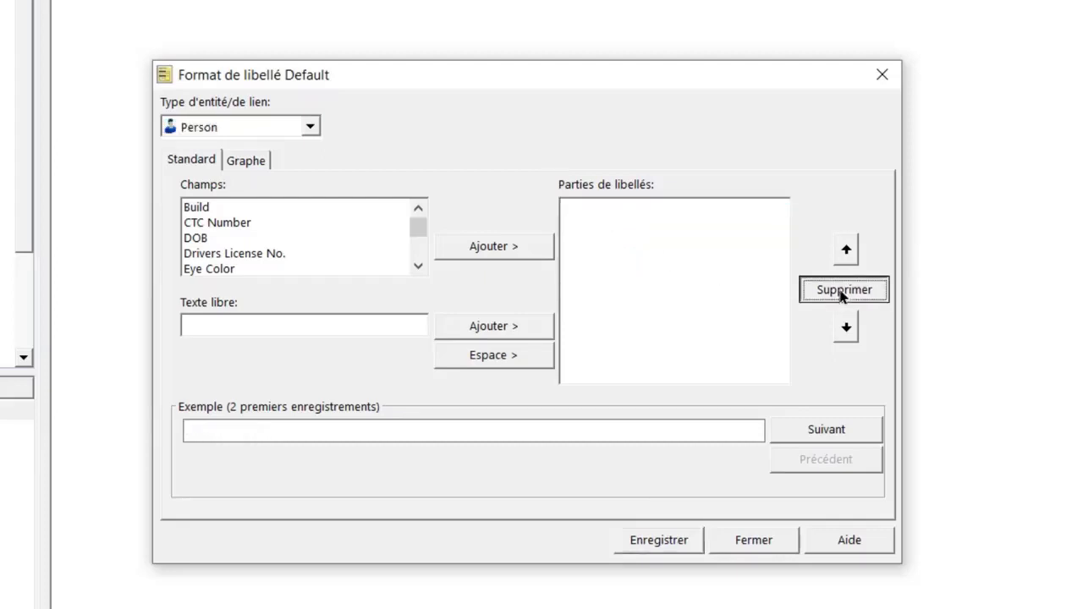
click(418, 266)
click(417, 266)
click(417, 265)
click(417, 266)
click(417, 266)
click(417, 266)
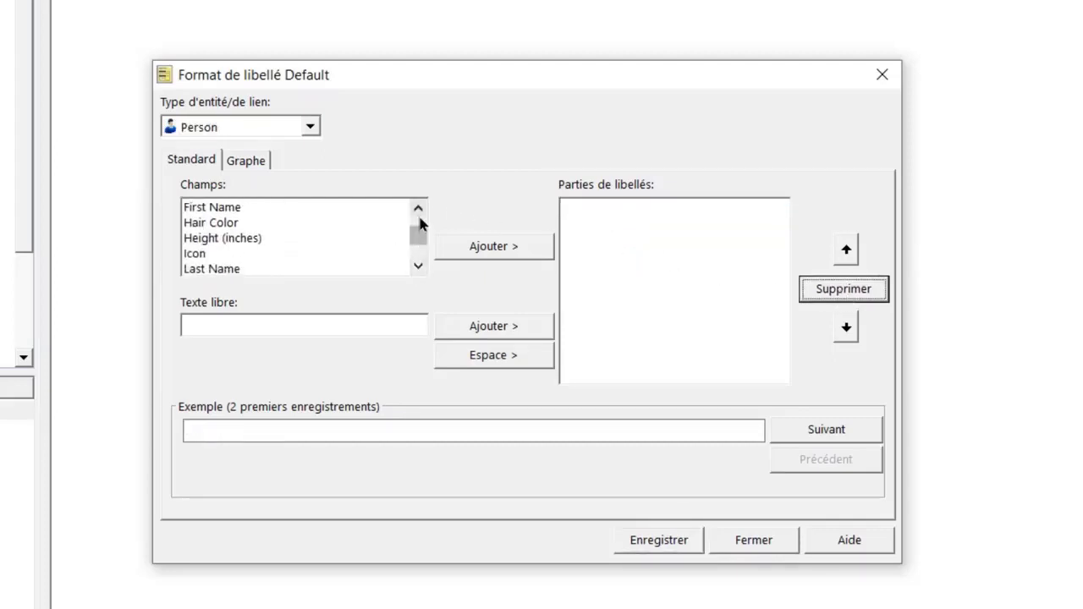
double_click(224, 269)
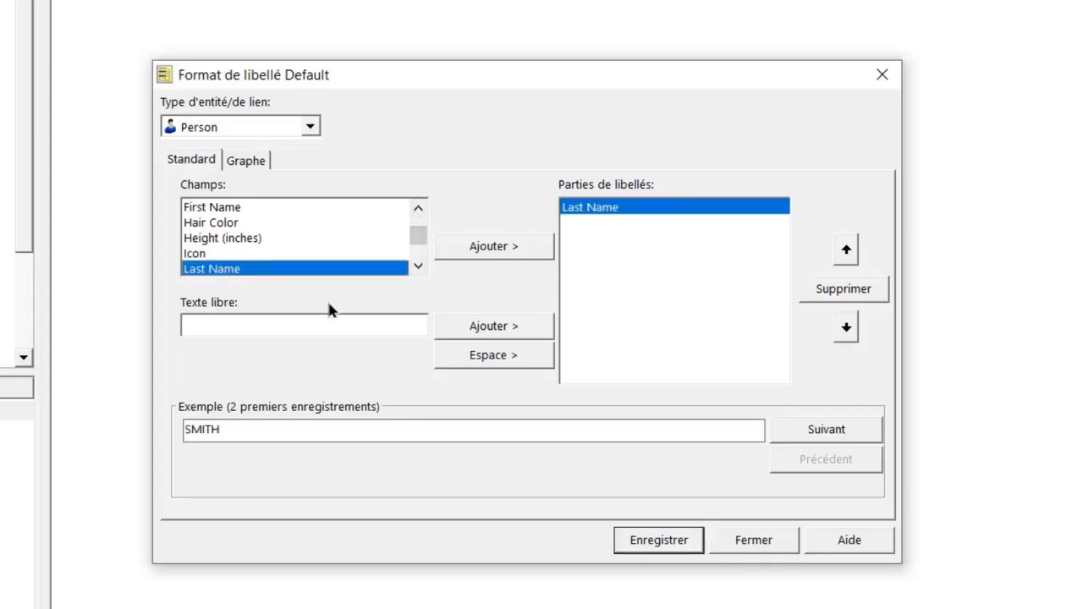
click(506, 362)
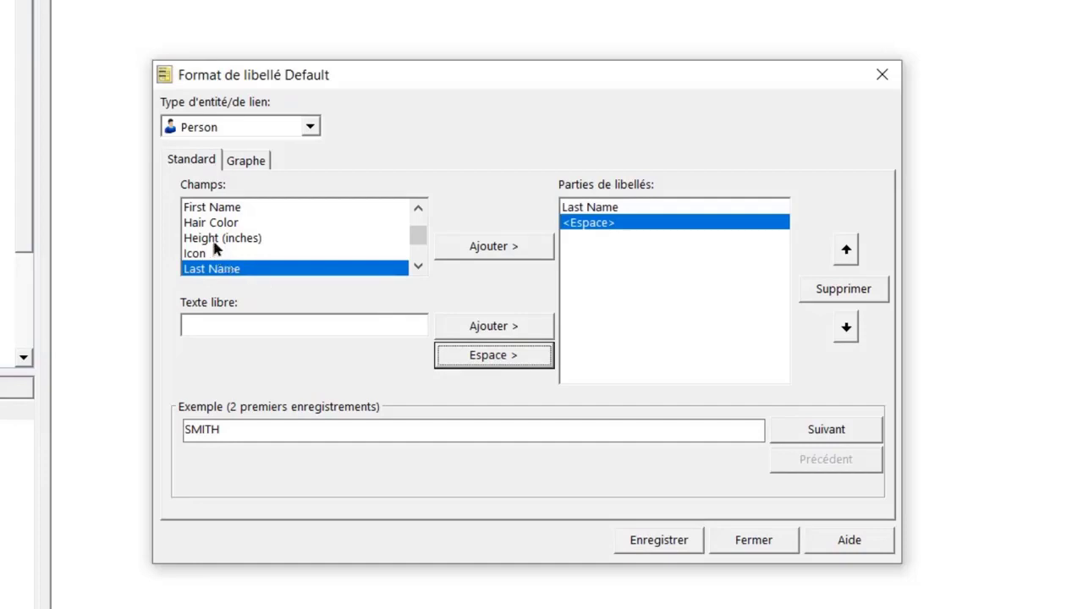
click(229, 209)
double_click(229, 209)
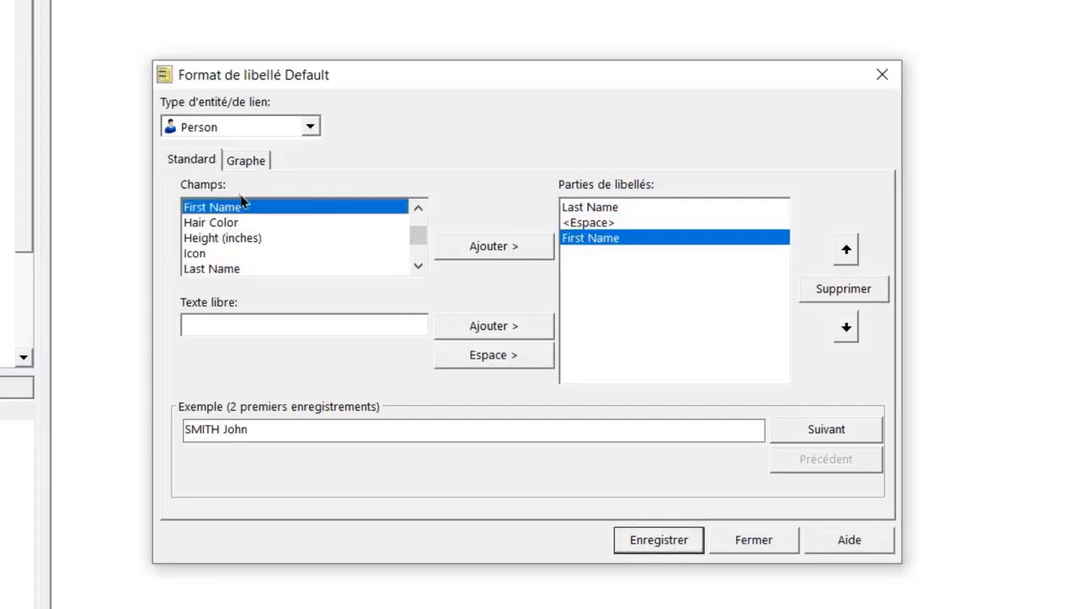
click(253, 159)
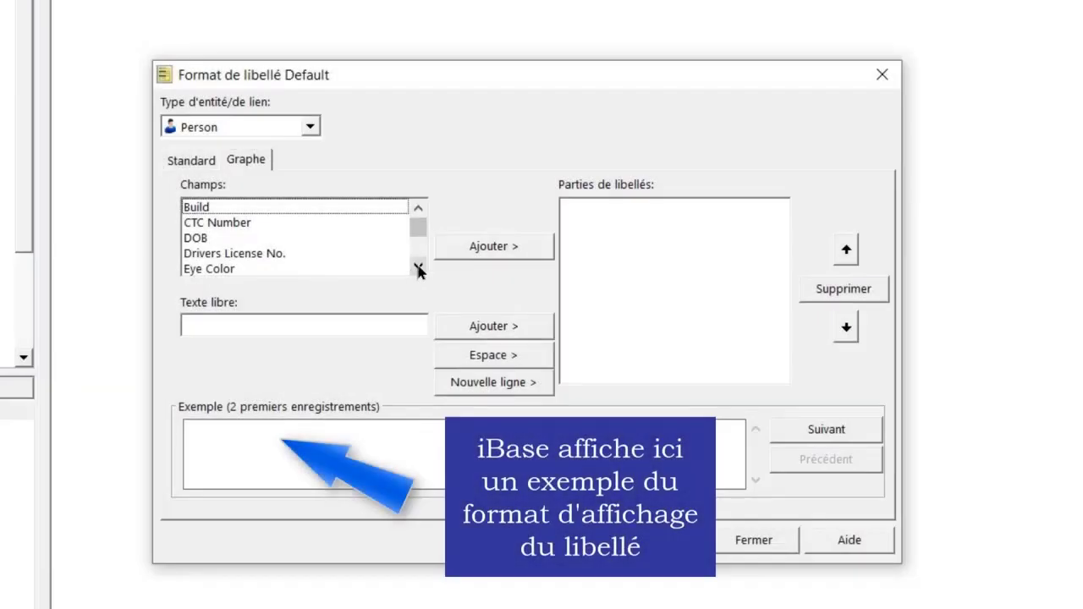
Build the Person chart label as Last Name, space, First Name, new line, DOB, and save
click(418, 265)
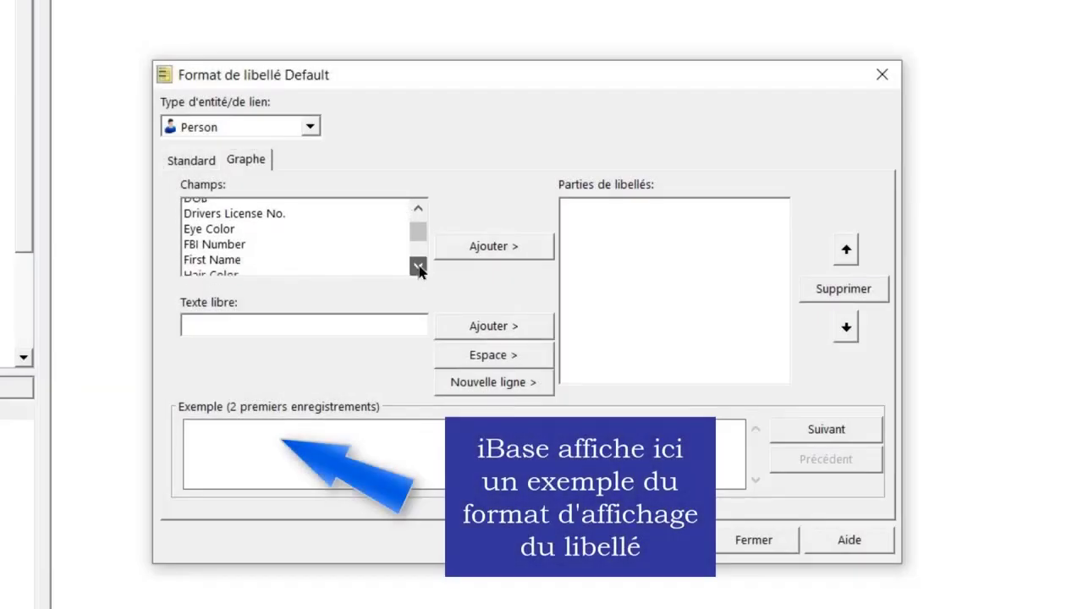
double_click(234, 269)
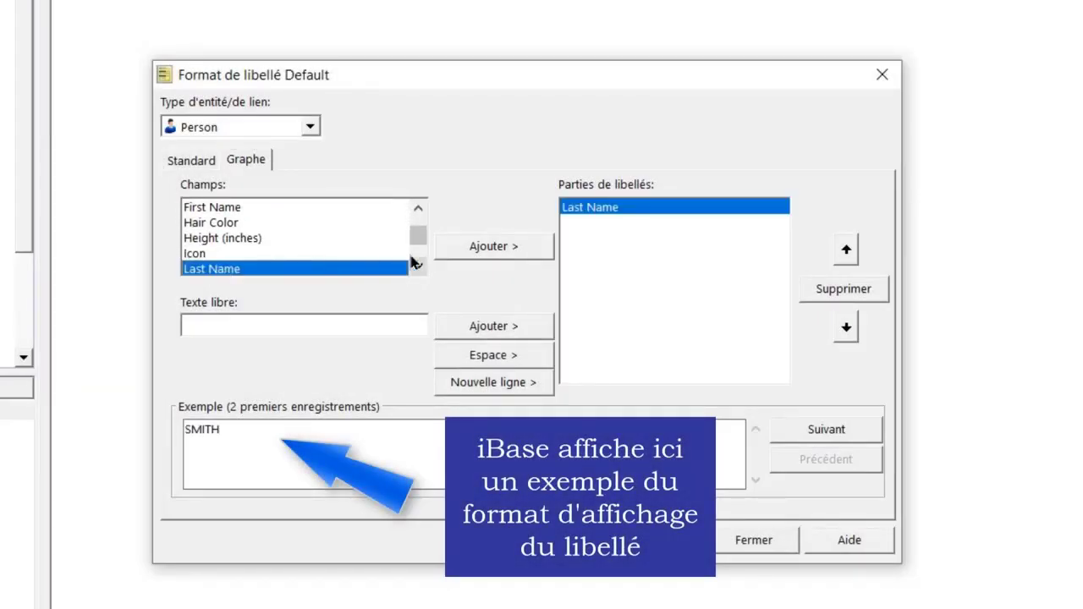
click(496, 357)
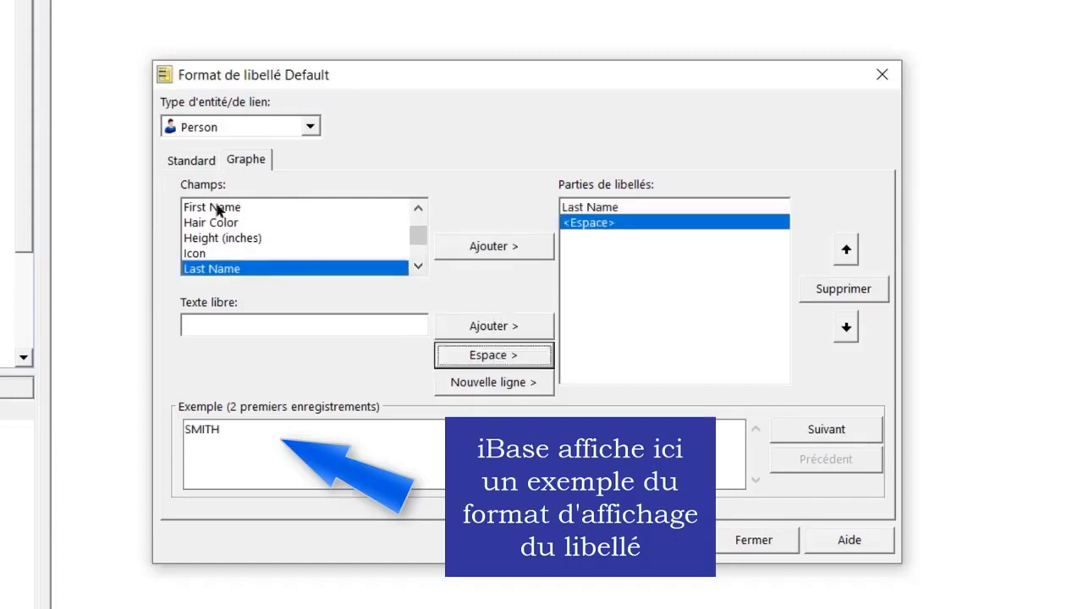
double_click(217, 208)
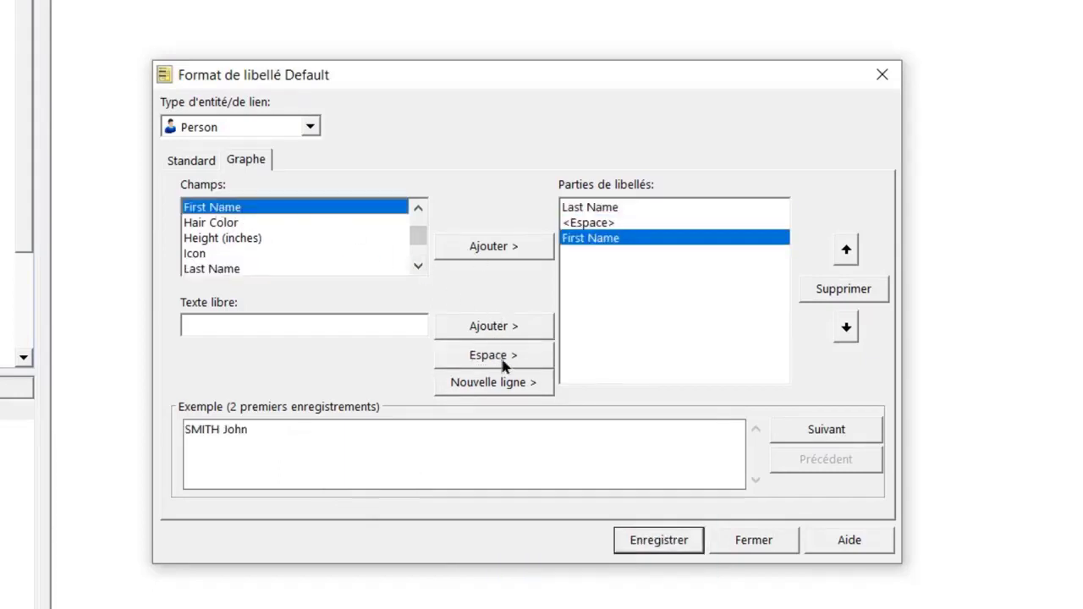
click(530, 386)
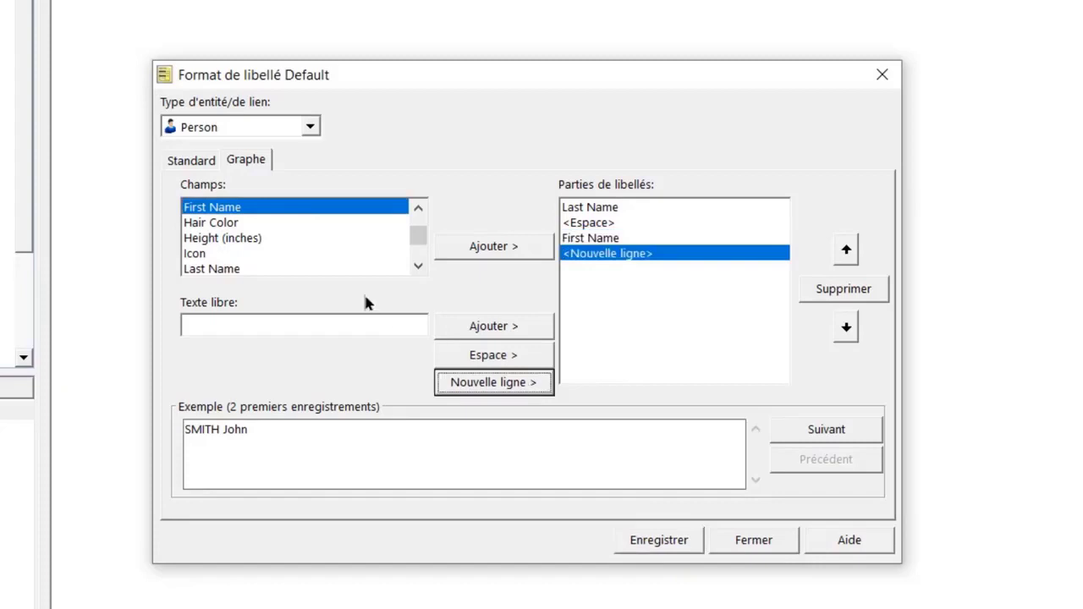
click(418, 209)
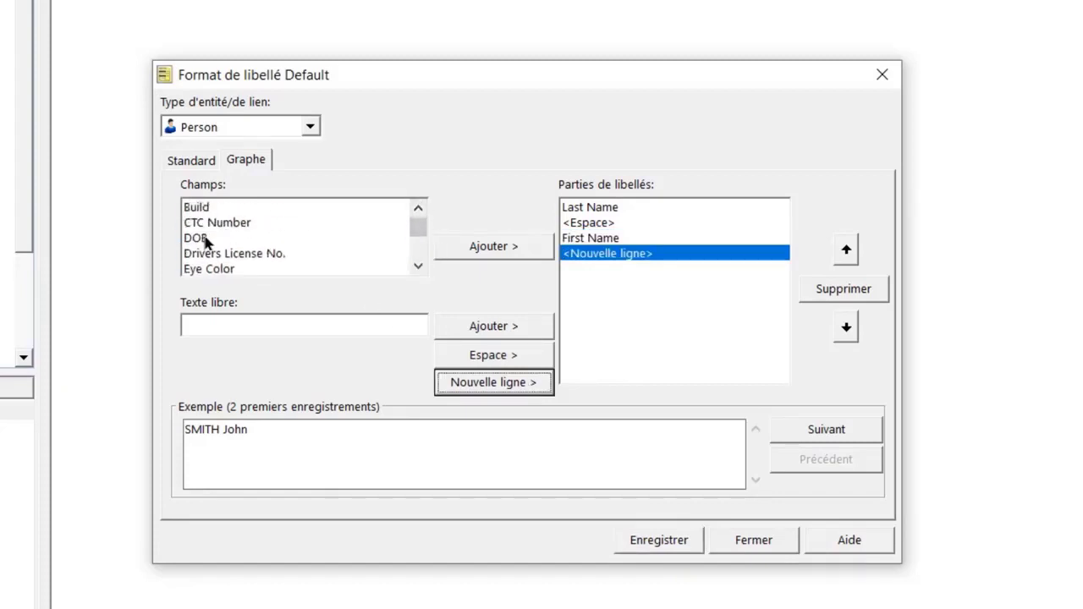
double_click(206, 240)
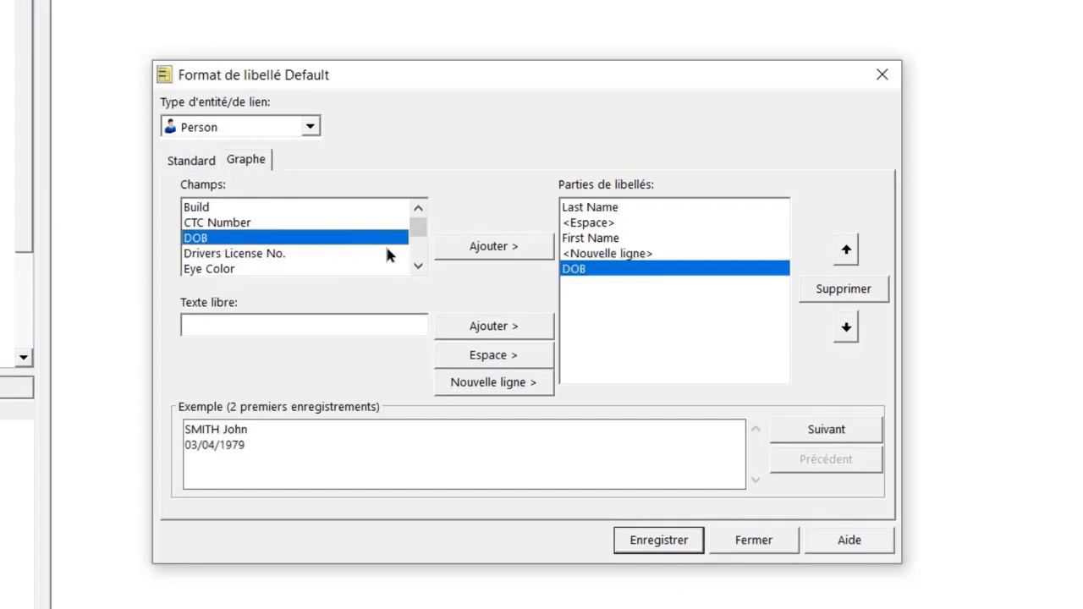
click(659, 543)
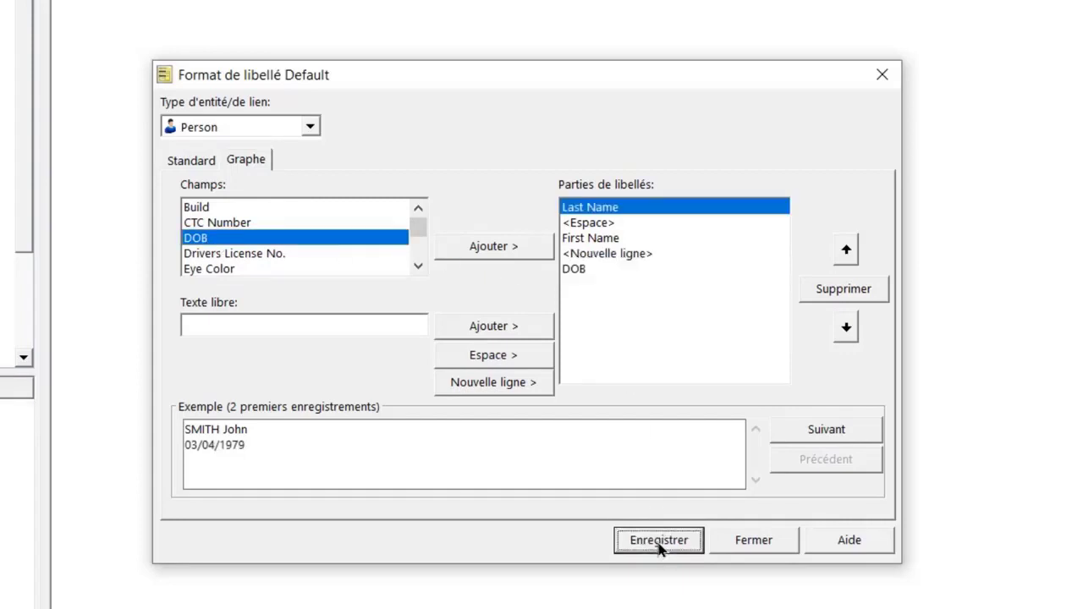
click(747, 545)
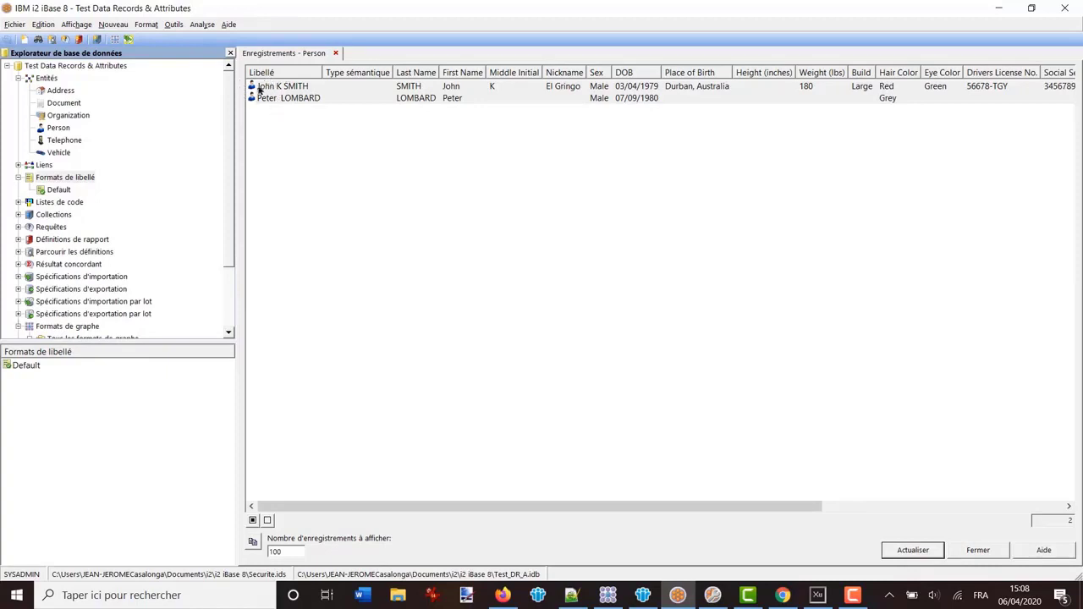
Refresh the Person list, select both records with Ctrl+A, and add them to the chart
click(914, 553)
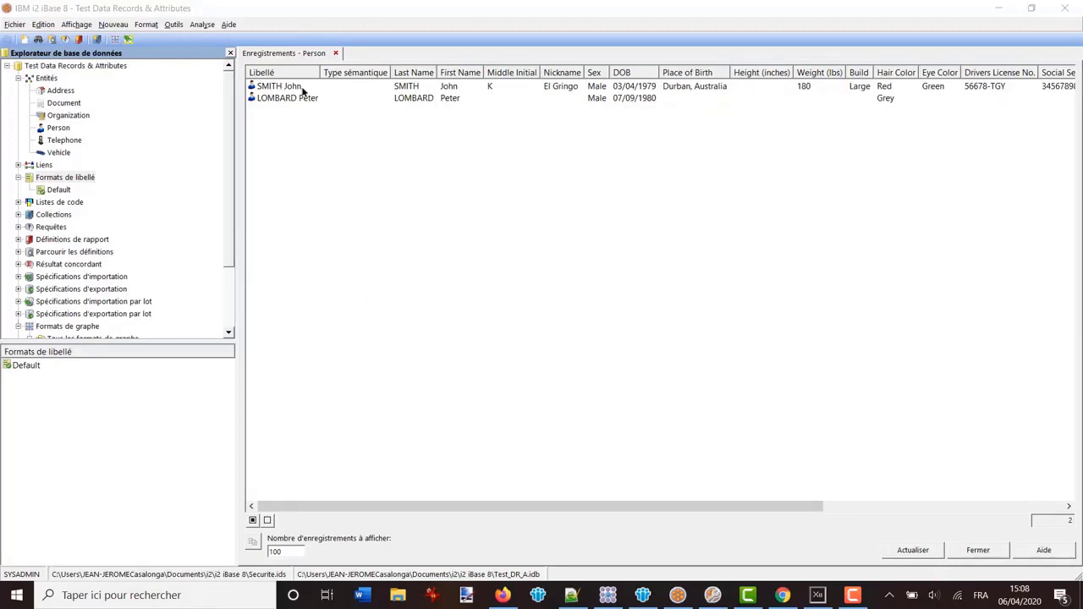
key(ctrl+a)
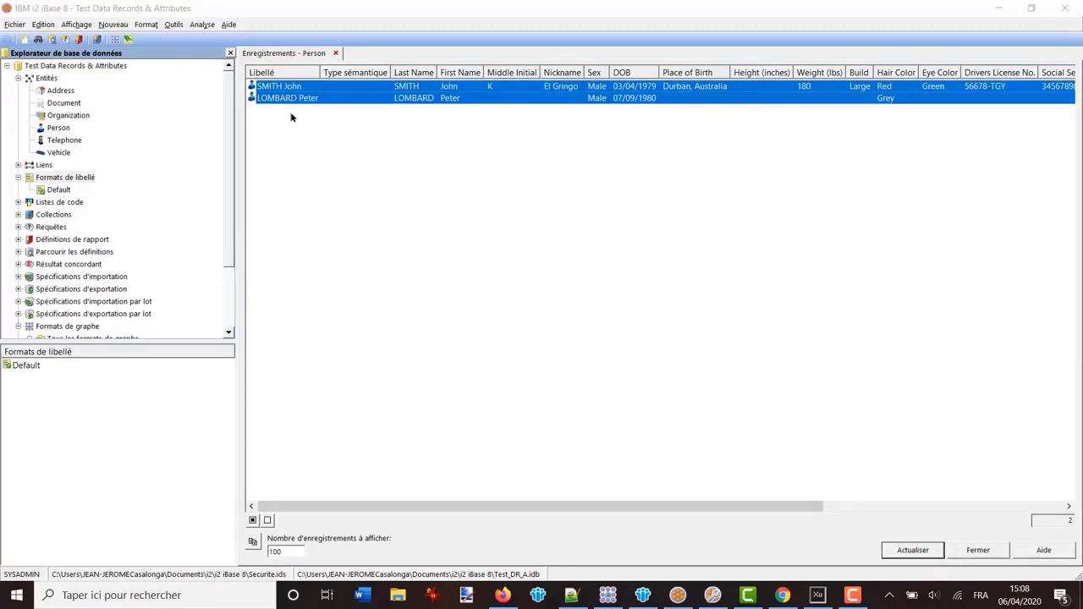
right_click(283, 88)
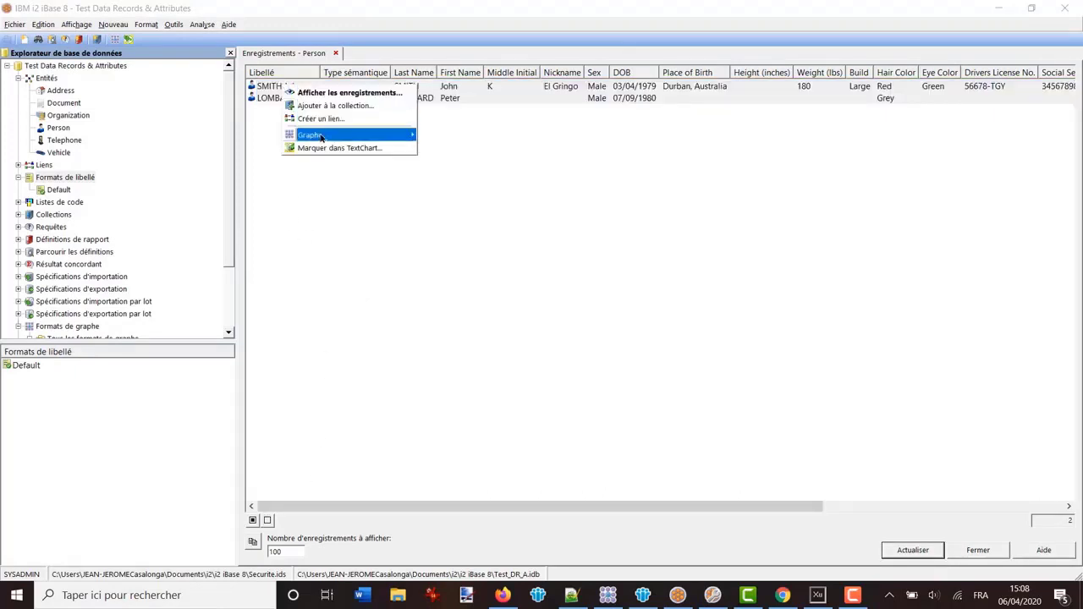
mouse_move(322, 137)
click(457, 136)
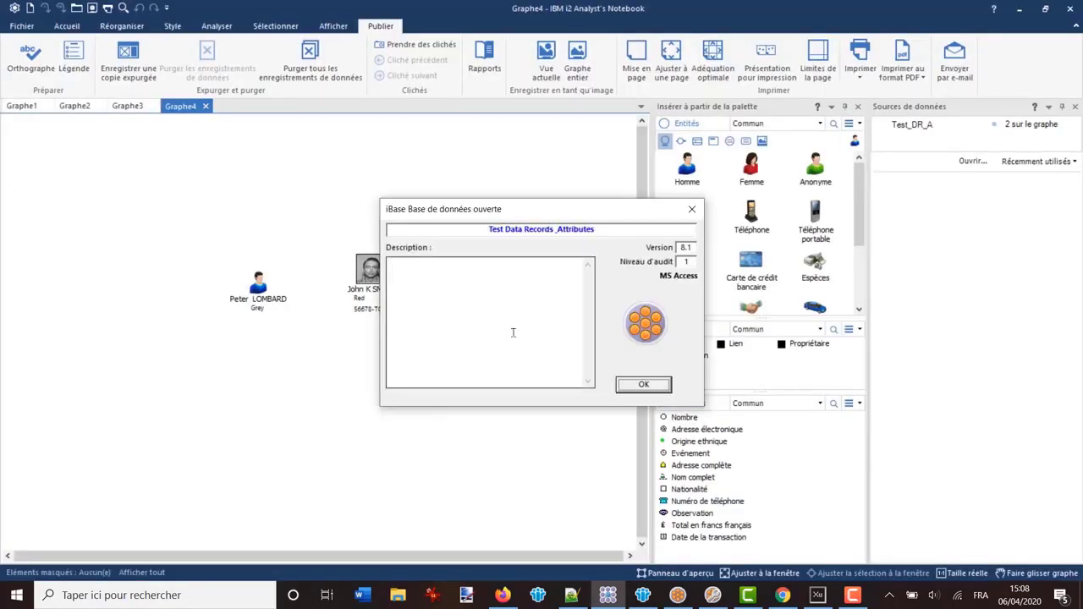
Dismiss the database notice and decline adding the records to the current chart
click(642, 385)
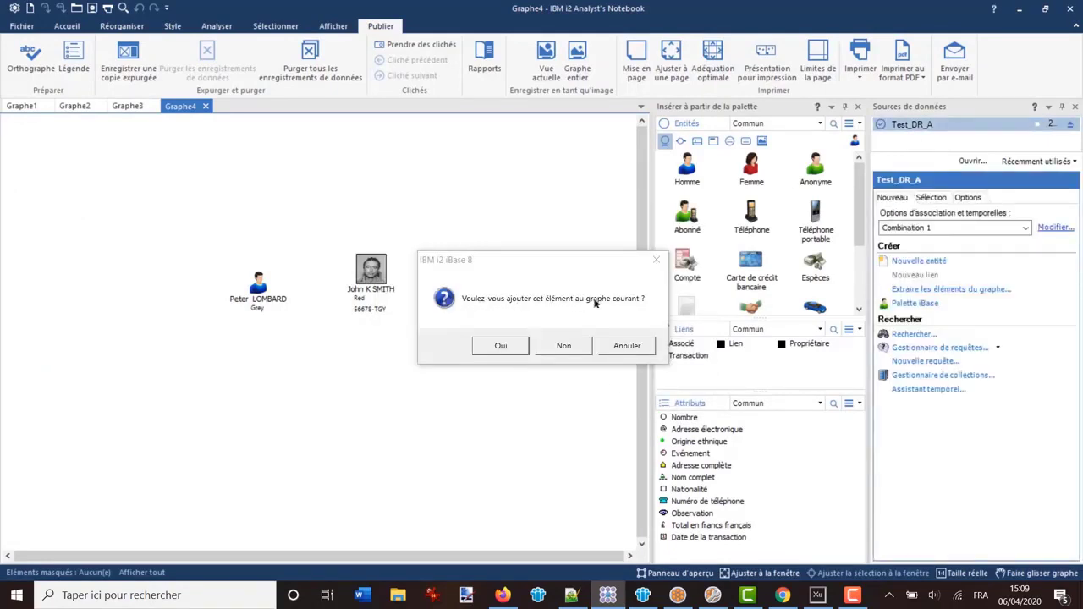
click(563, 346)
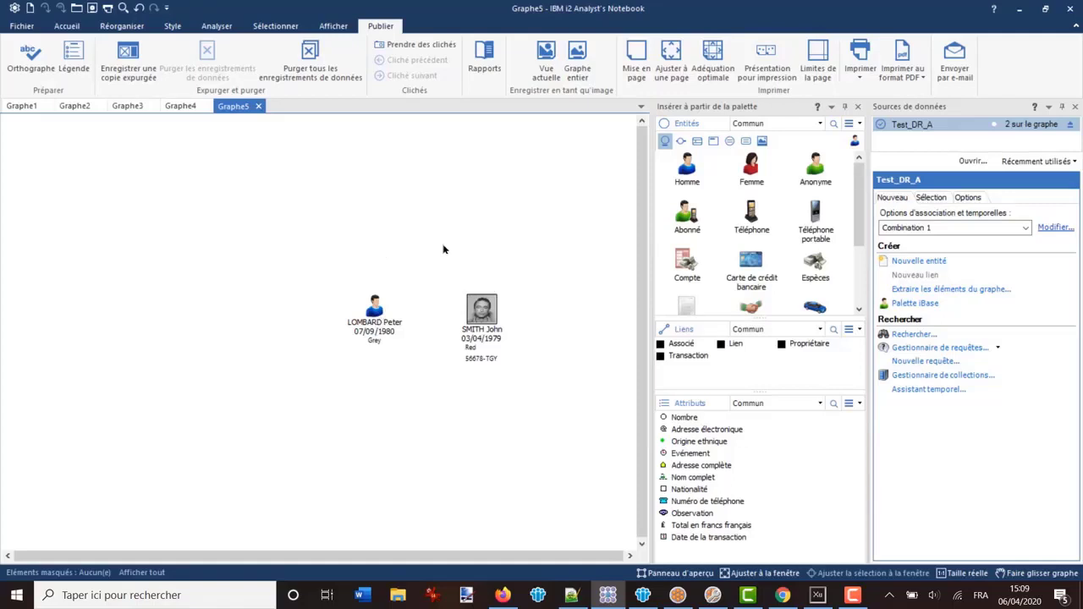
click(372, 318)
double_click(372, 318)
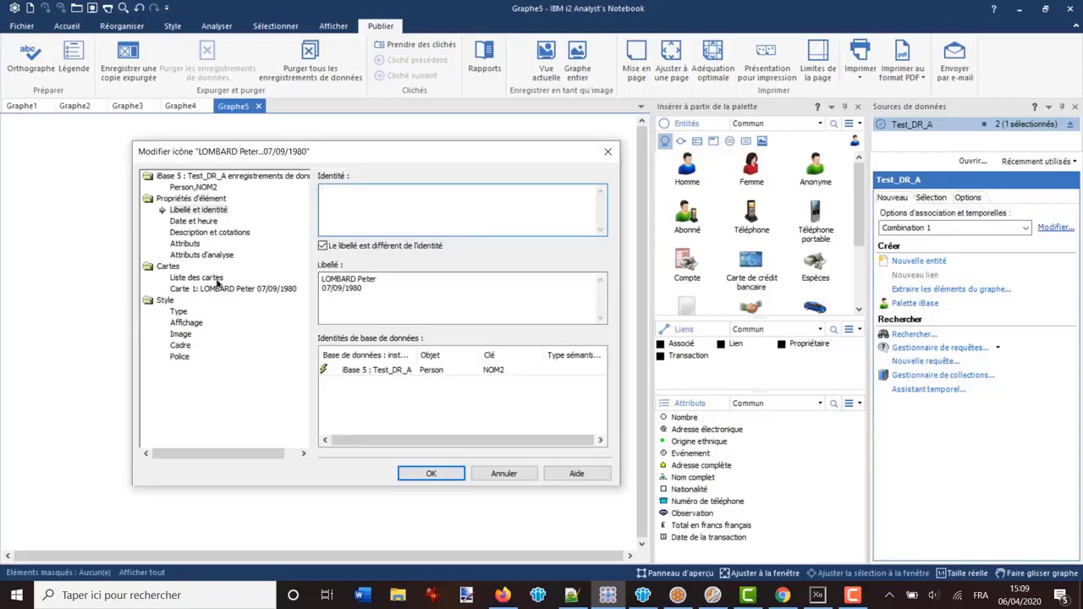
click(185, 244)
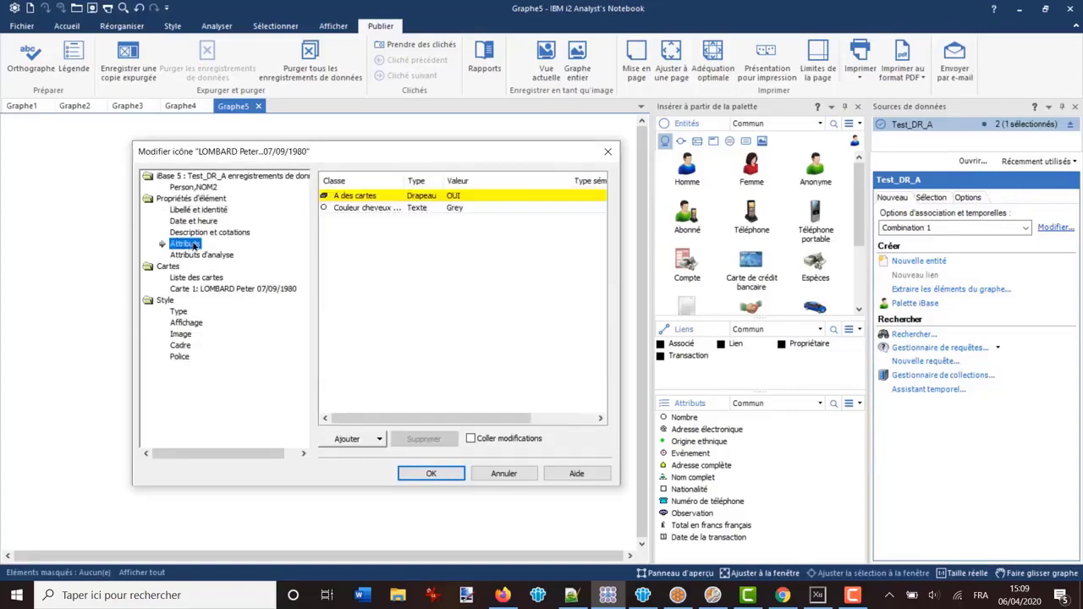
click(200, 220)
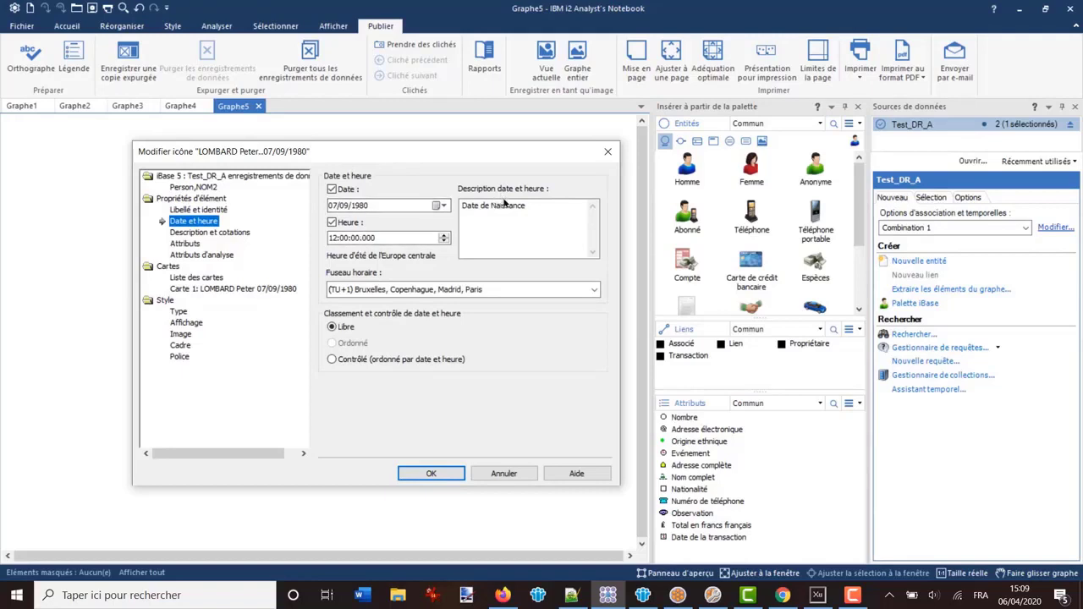
click(227, 233)
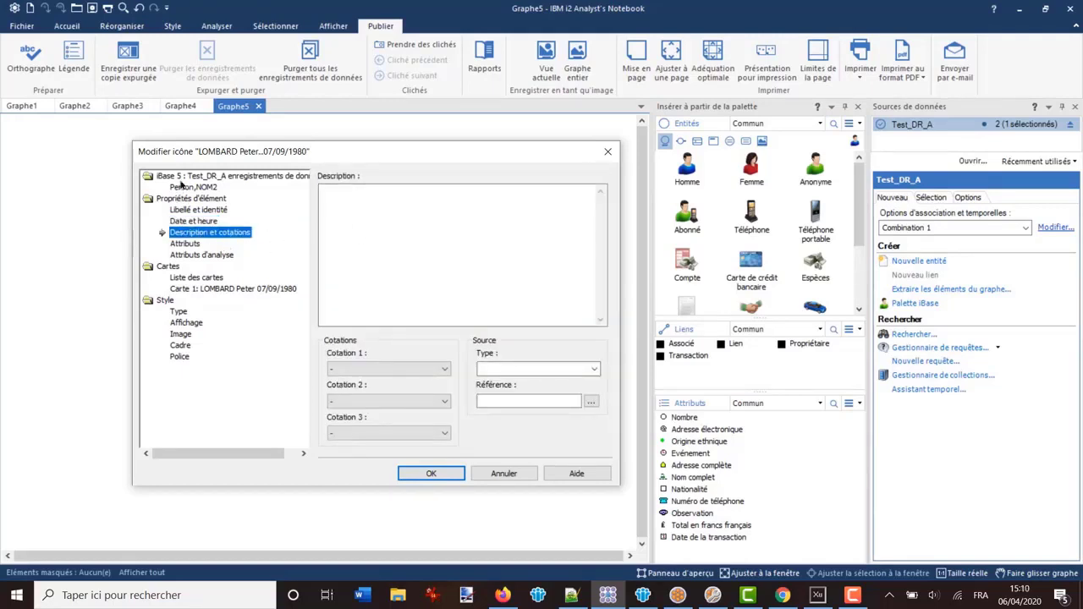
click(193, 188)
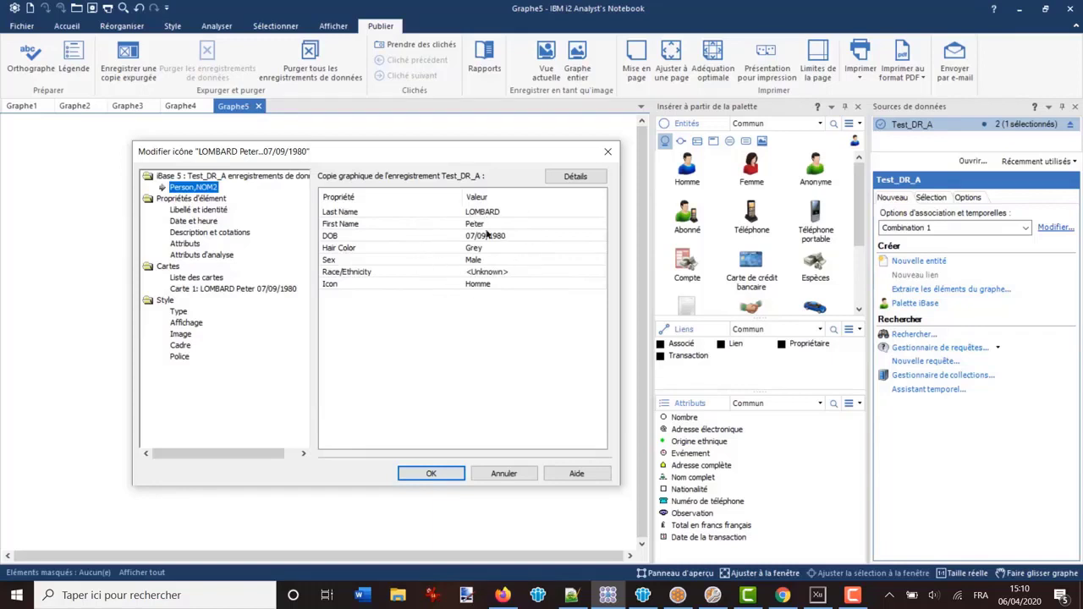
click(433, 475)
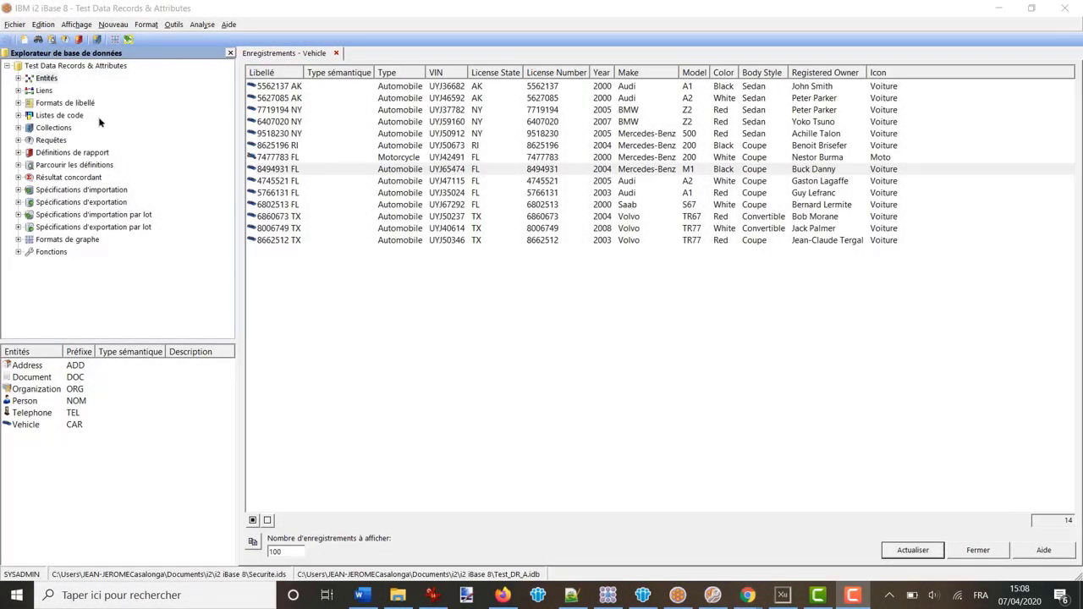
Expand Formats de libellé to reveal the Default format and bring up its actions menu
click(56, 103)
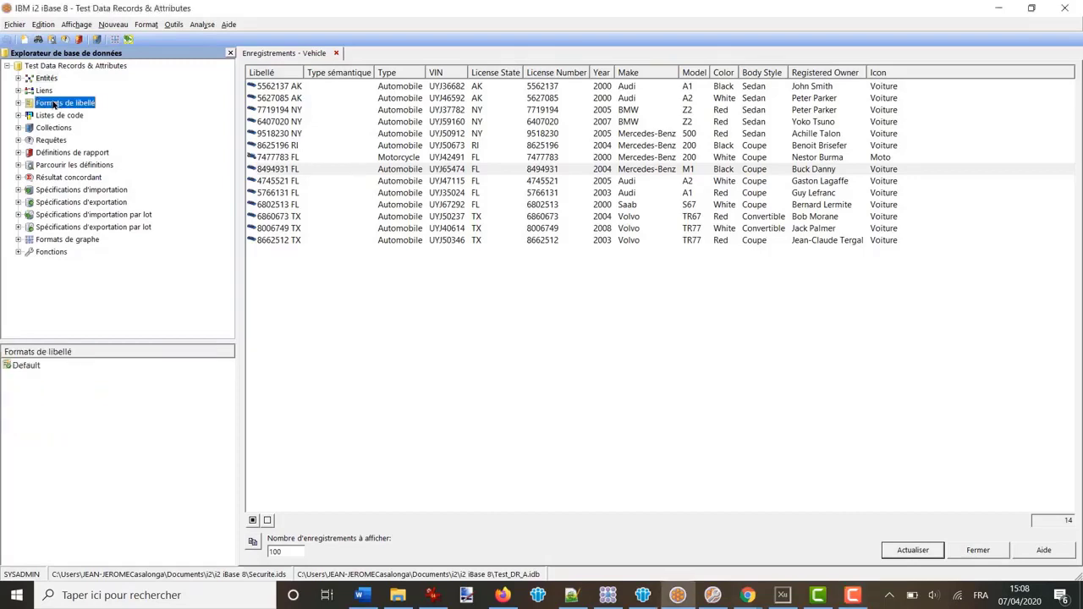
click(46, 242)
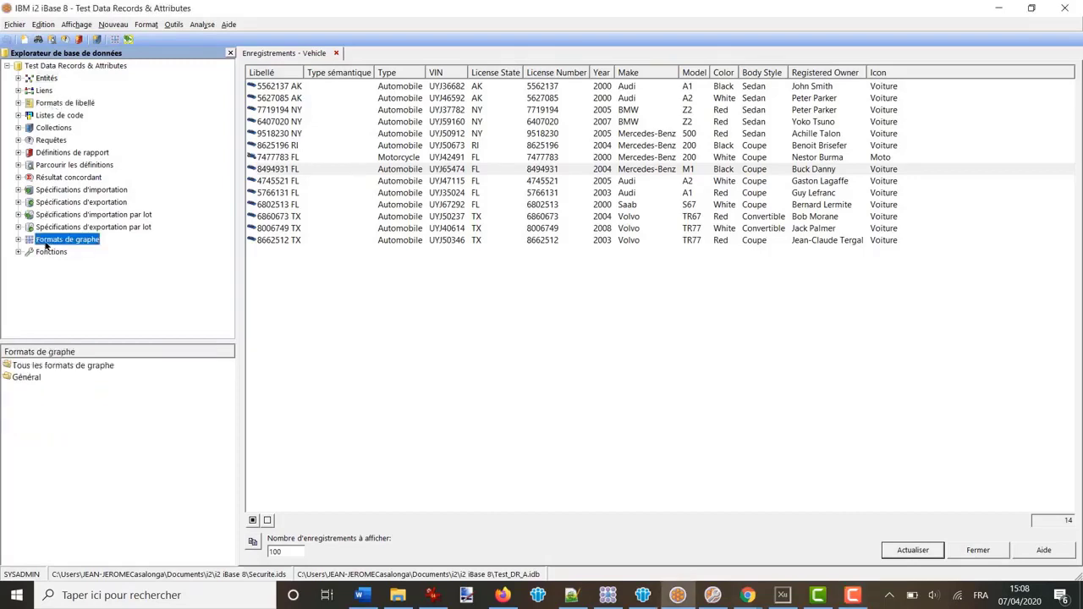
click(18, 103)
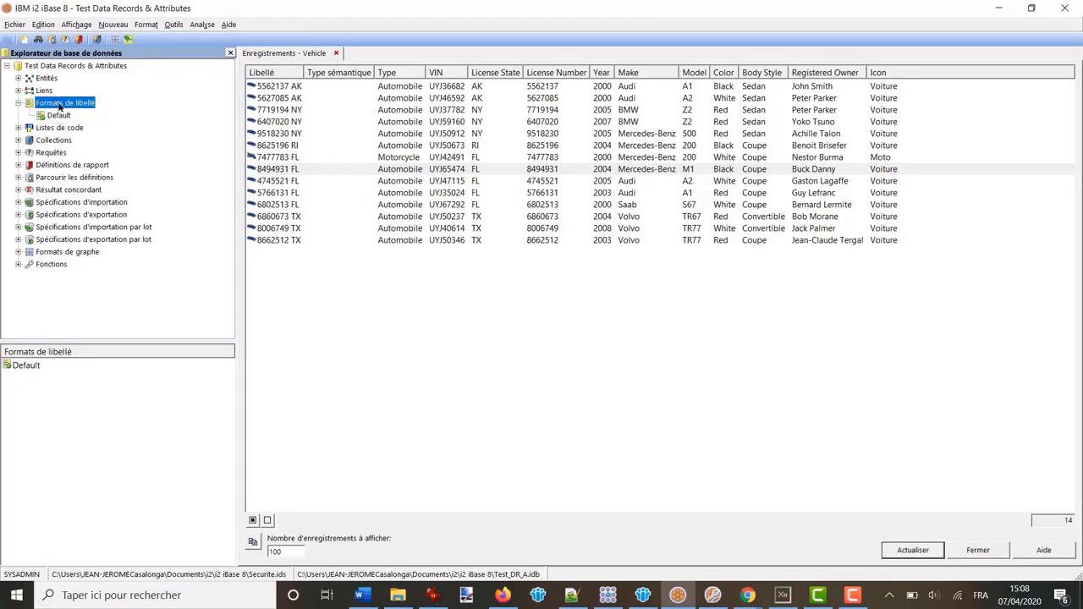
right_click(61, 103)
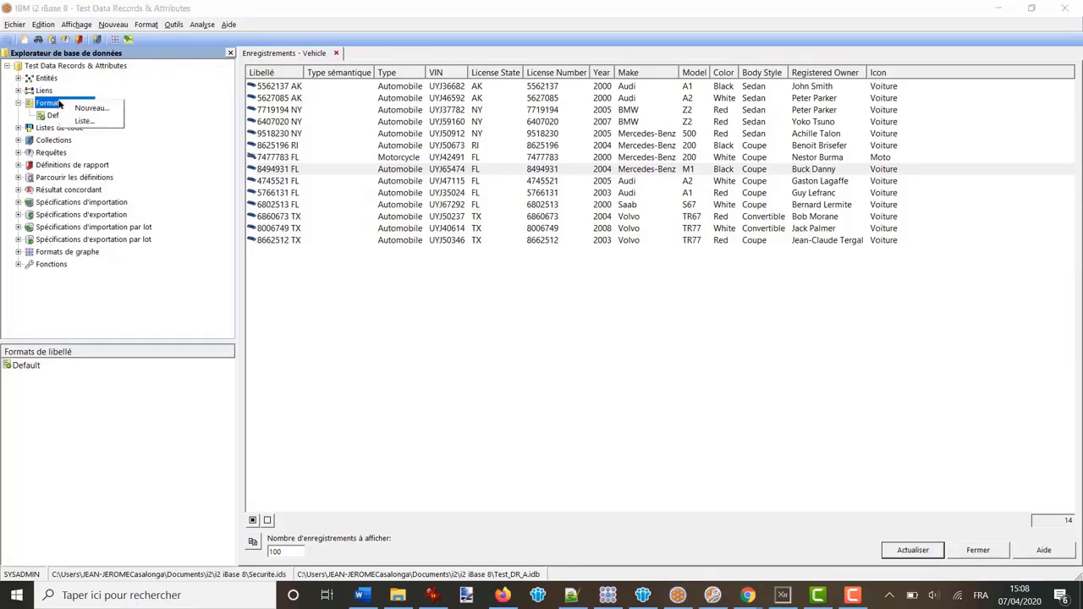
Start a new Person label format and build its standard label as Last Name, a space, then DOB
click(88, 109)
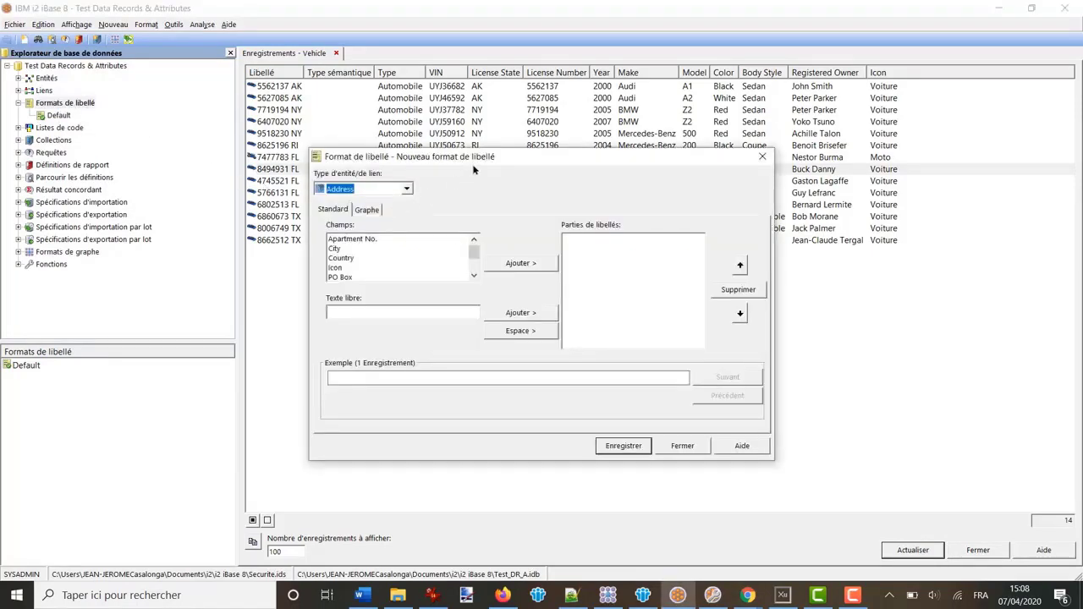
click(407, 190)
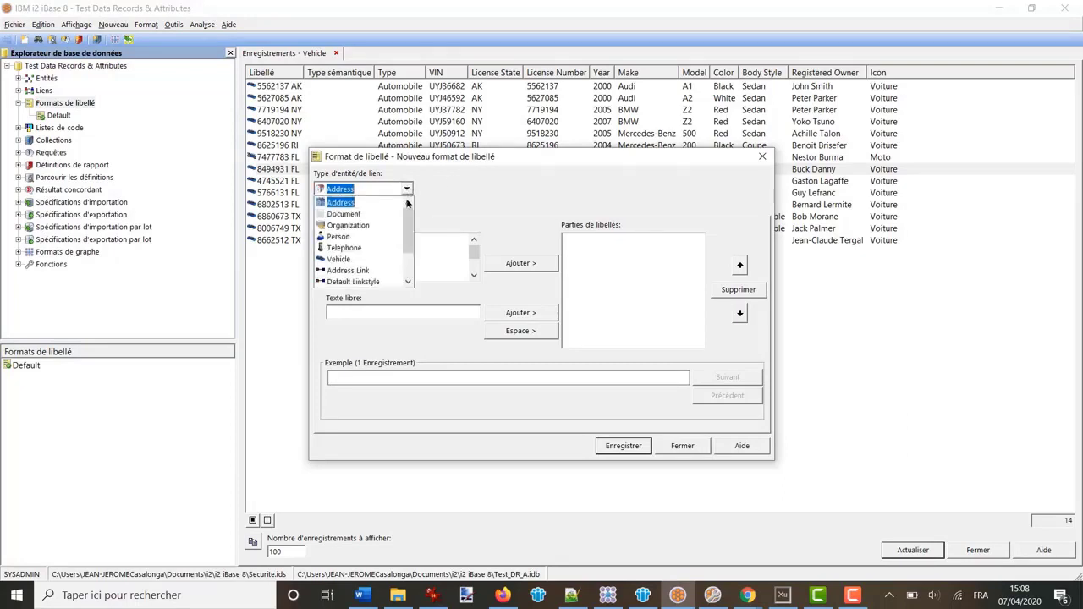
click(336, 240)
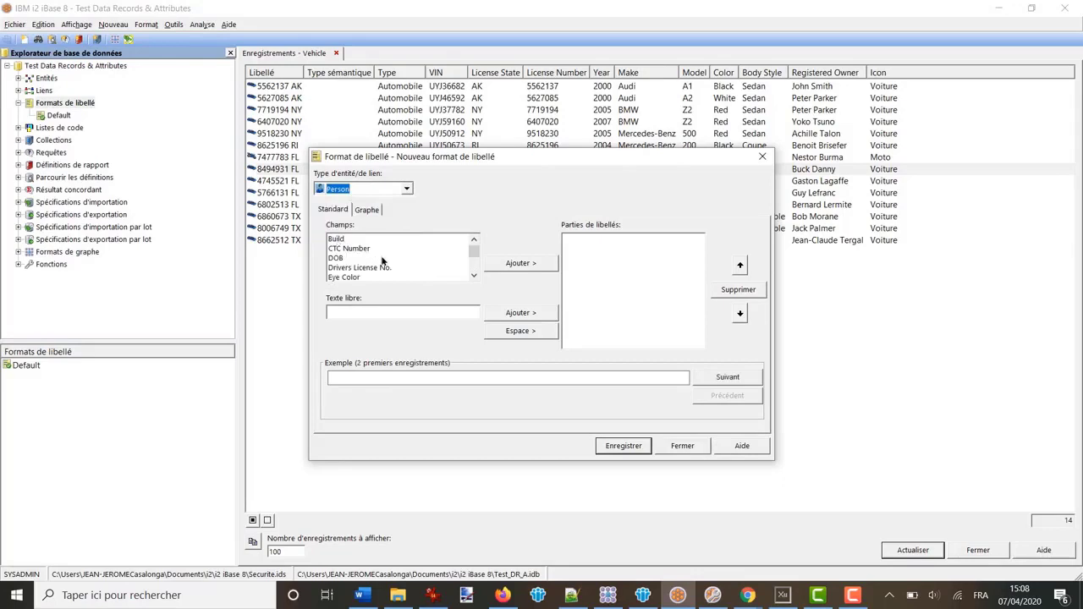
click(474, 277)
click(474, 277)
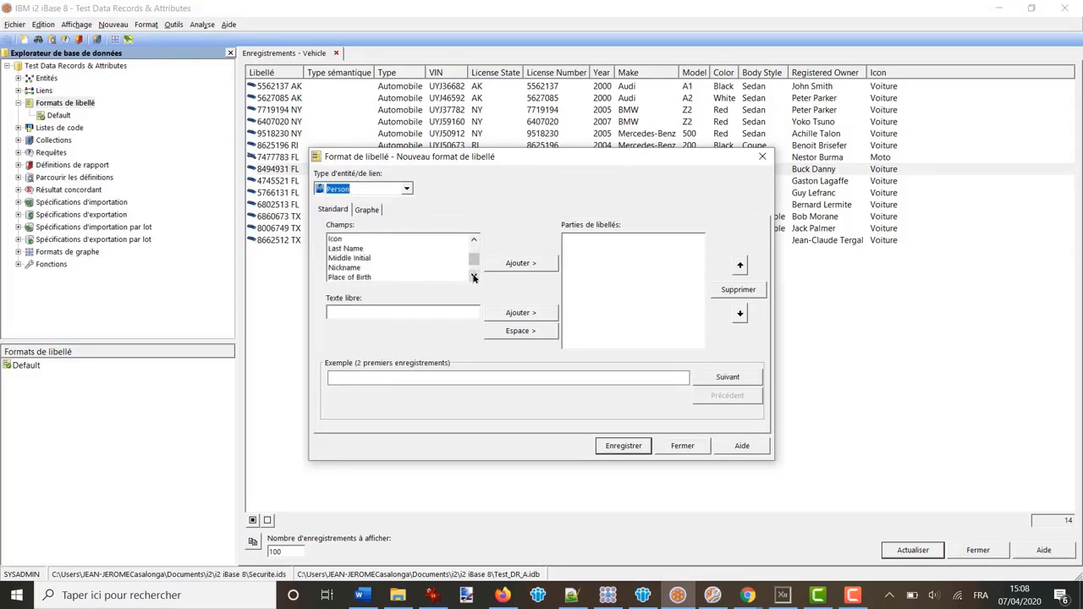
double_click(354, 249)
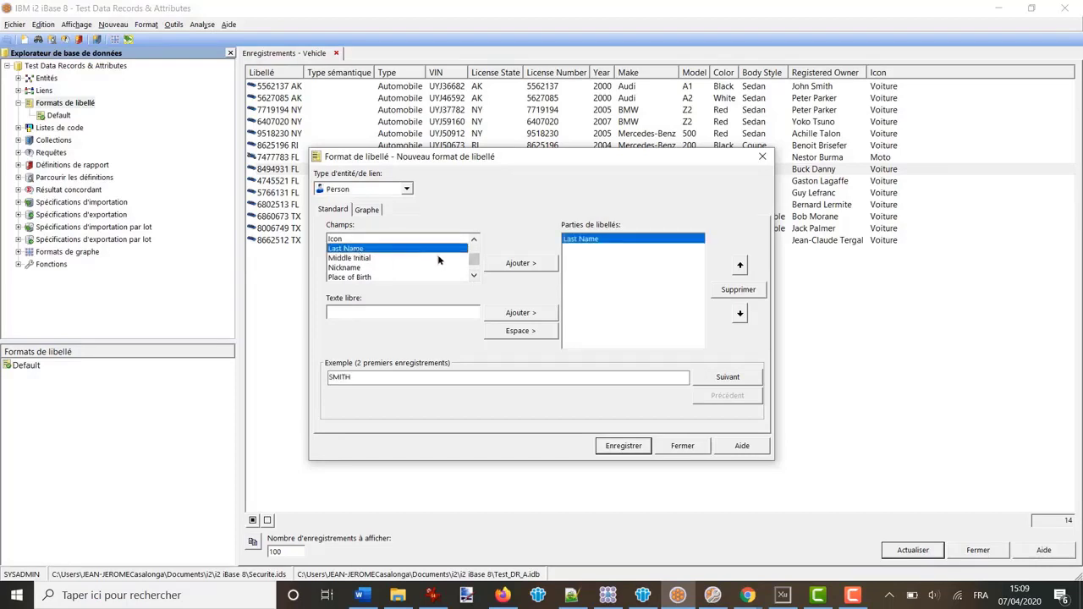
click(474, 242)
scroll(476, 244, up, 2)
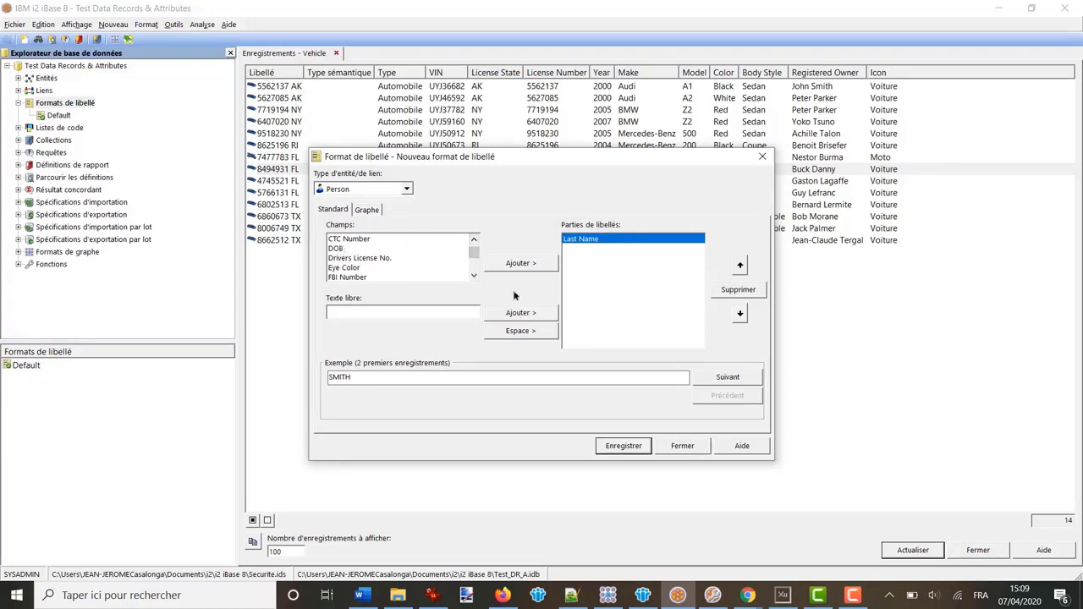
click(521, 331)
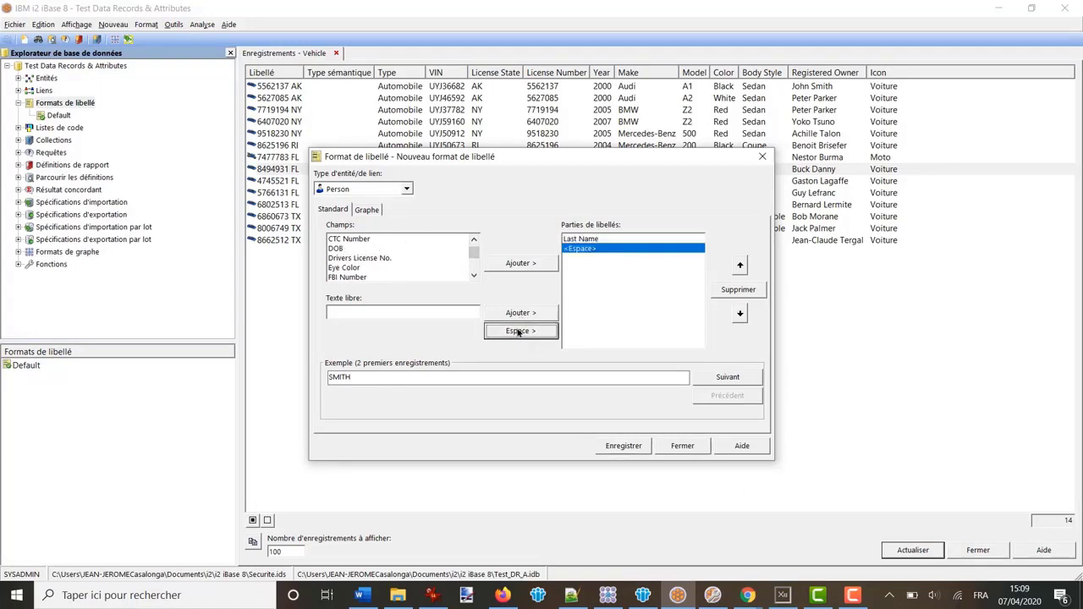
double_click(341, 248)
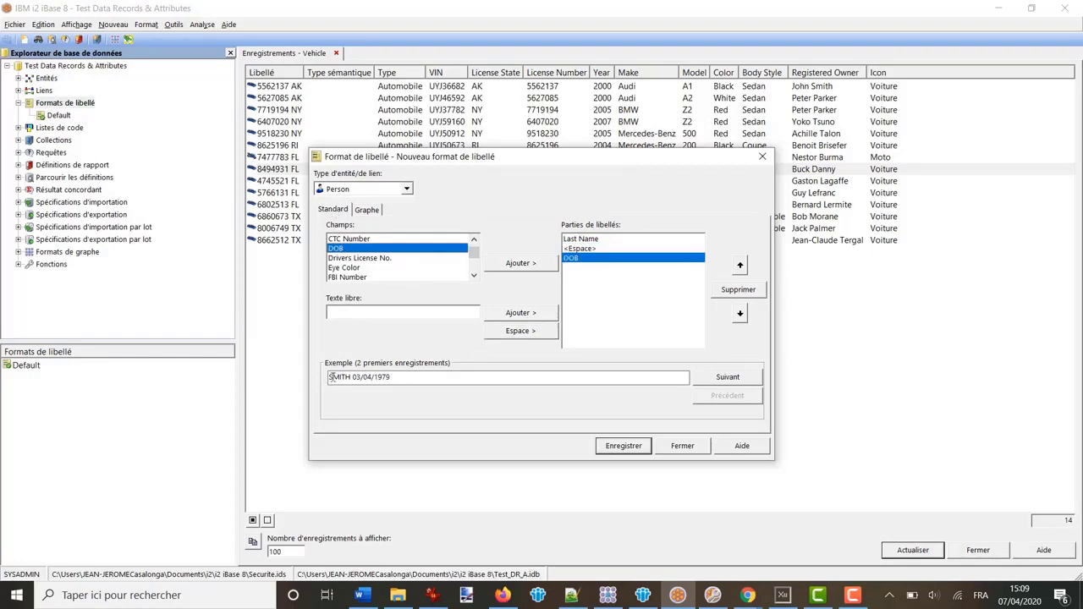
Make the graph label two lines: Last Name, a new line, then DOB
click(366, 210)
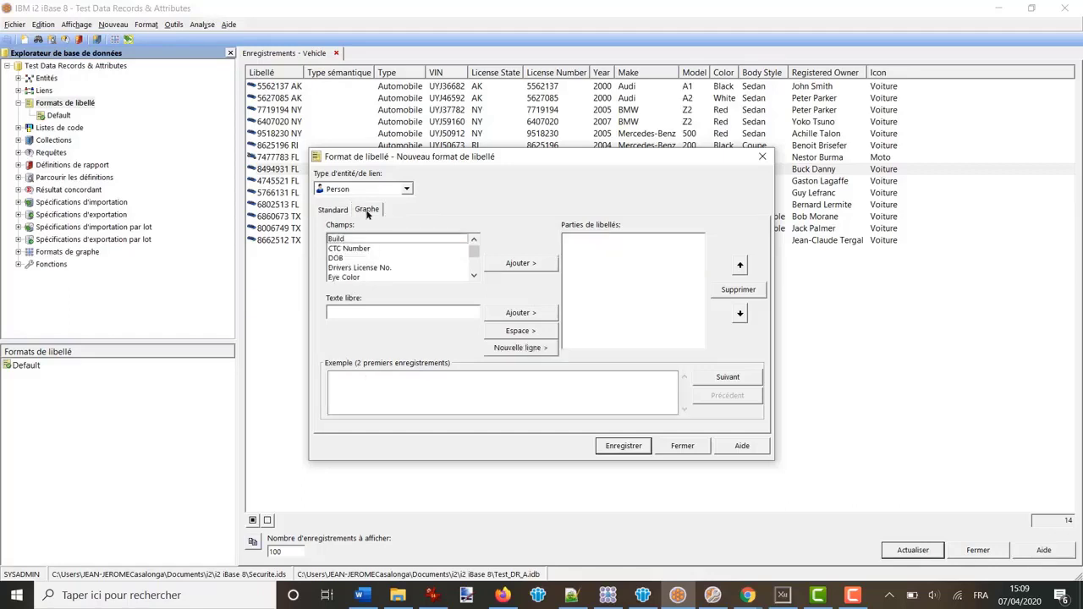
click(473, 277)
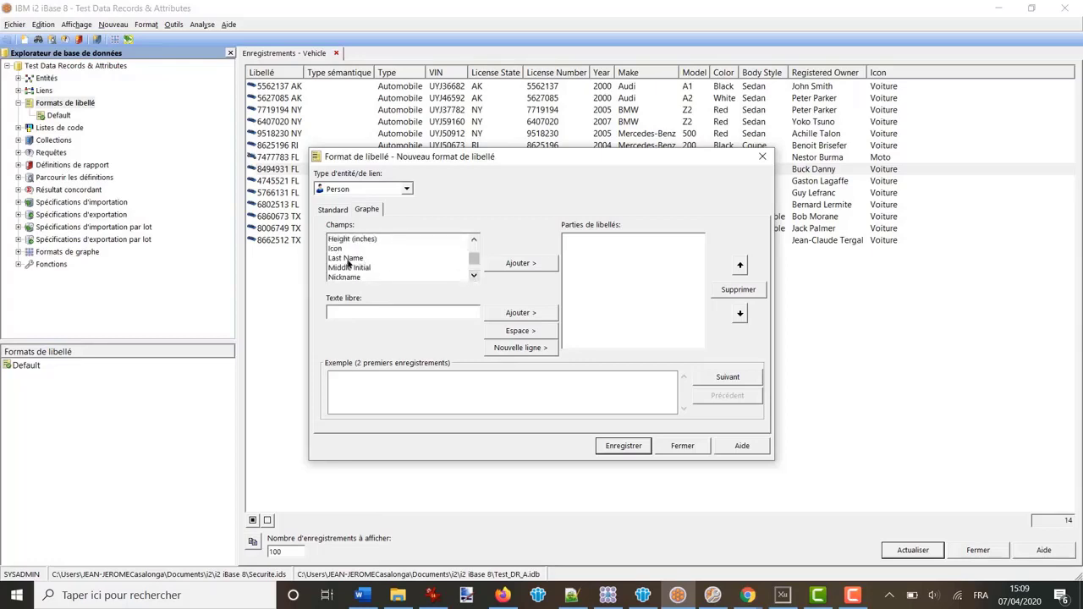
double_click(344, 258)
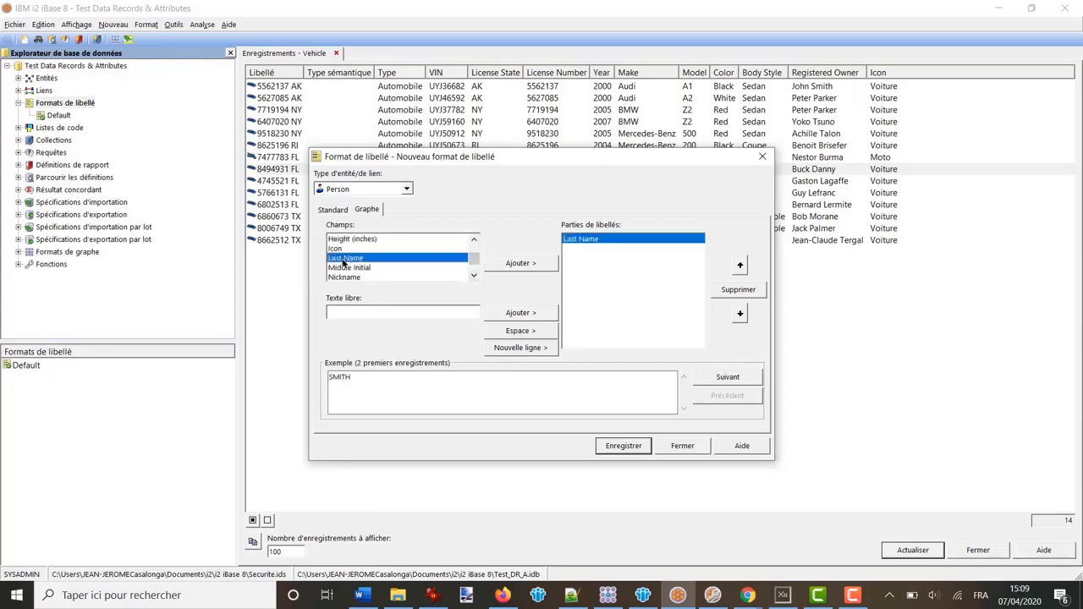
click(521, 348)
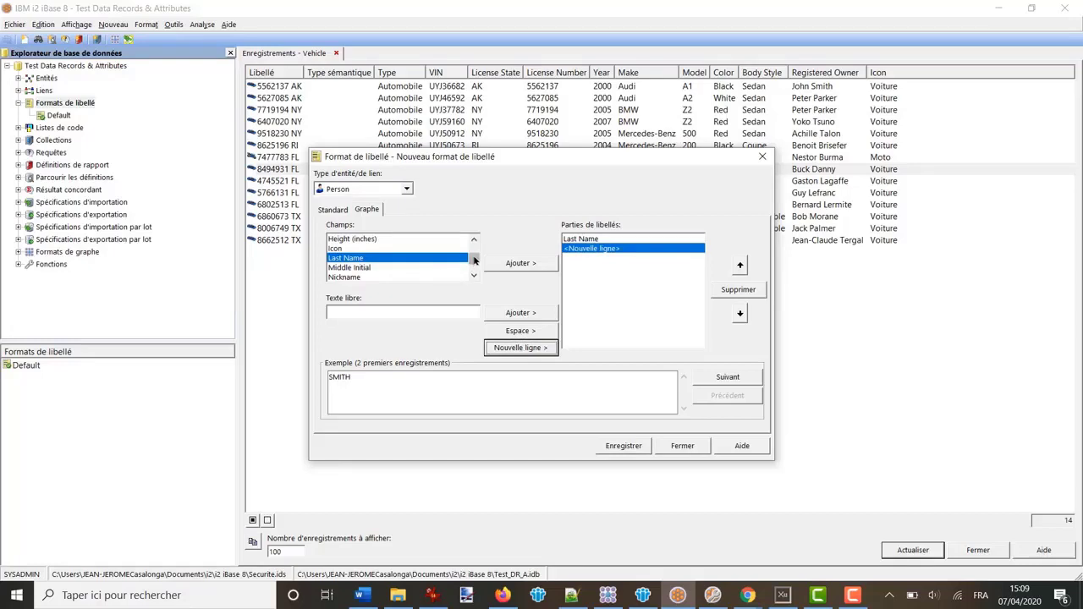
drag(475, 259, 474, 249)
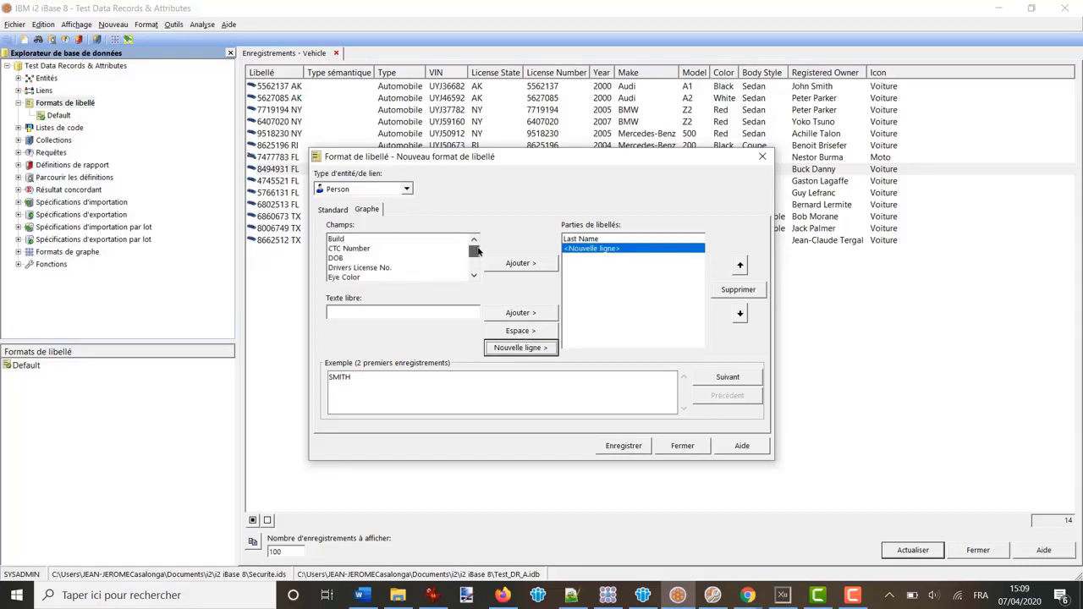
double_click(343, 260)
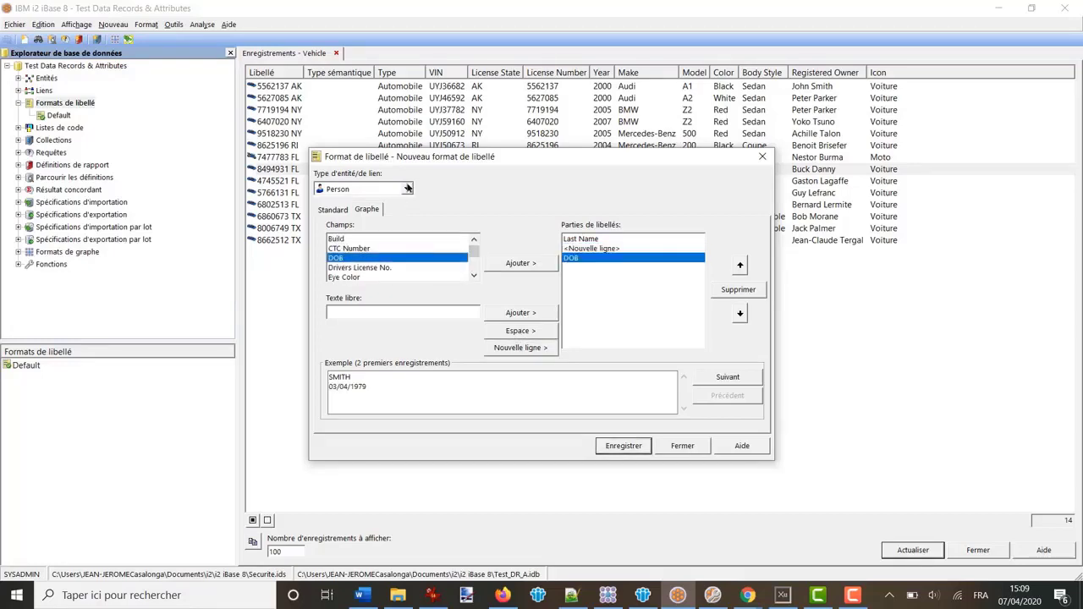
Keep Person as the entity type, save the label format as FL 2, and close it
click(407, 190)
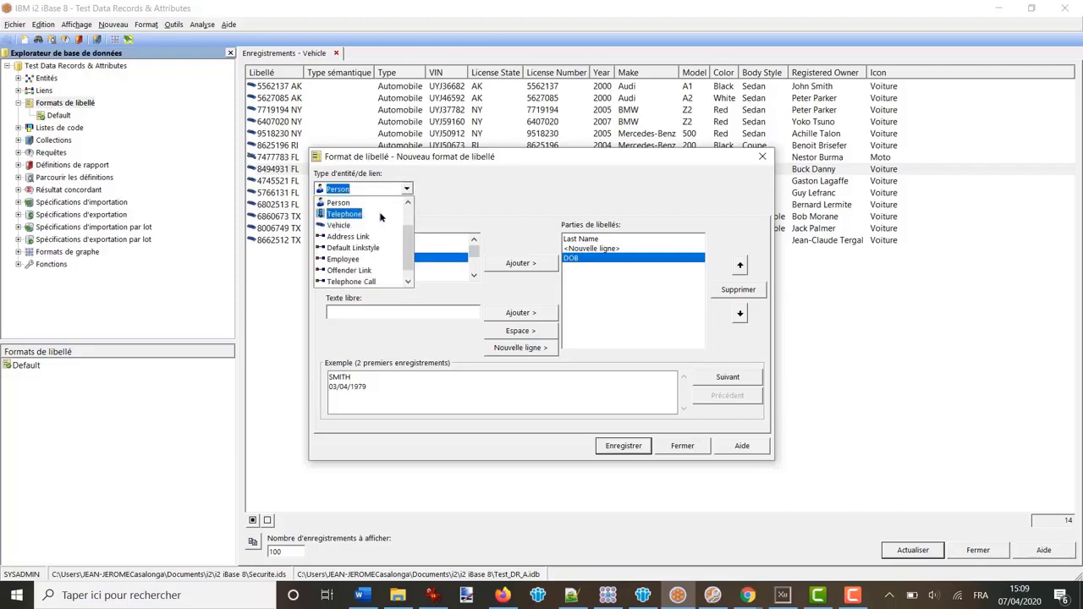
click(617, 447)
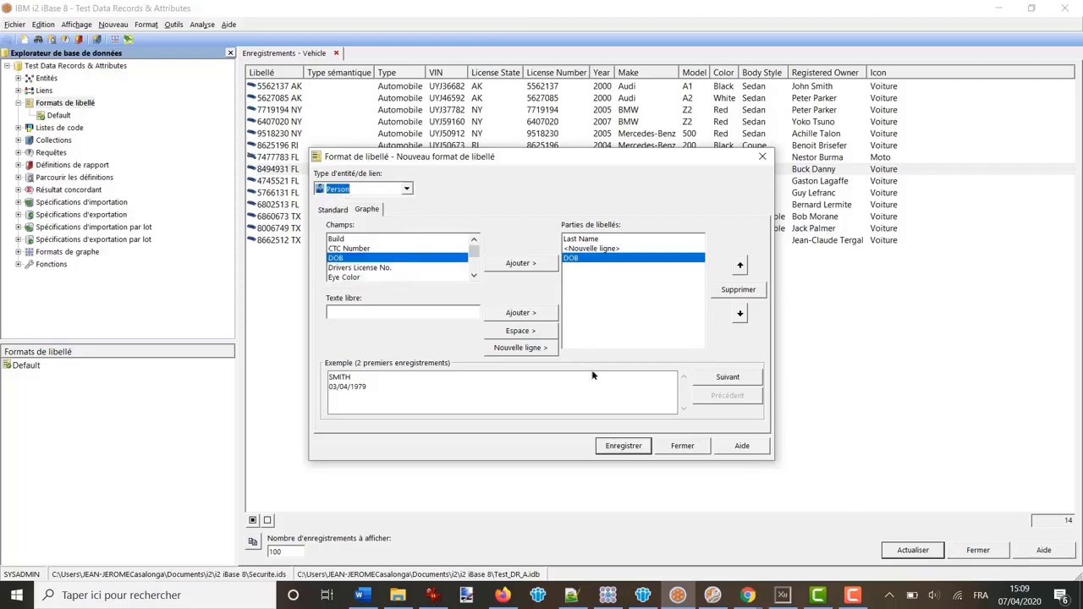
click(617, 446)
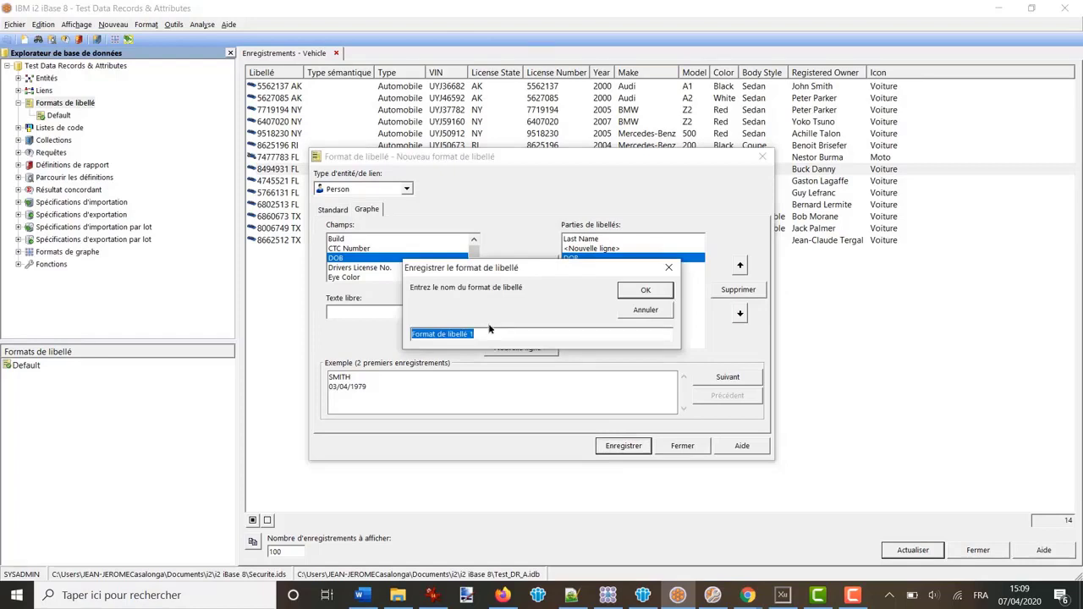
text(FL 2)
click(645, 291)
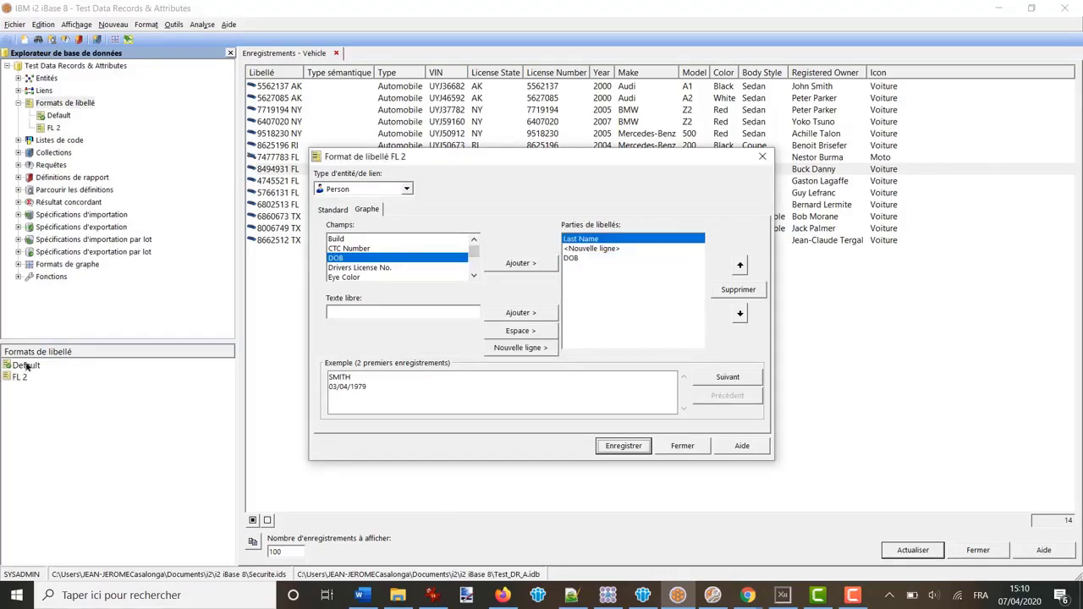
click(682, 448)
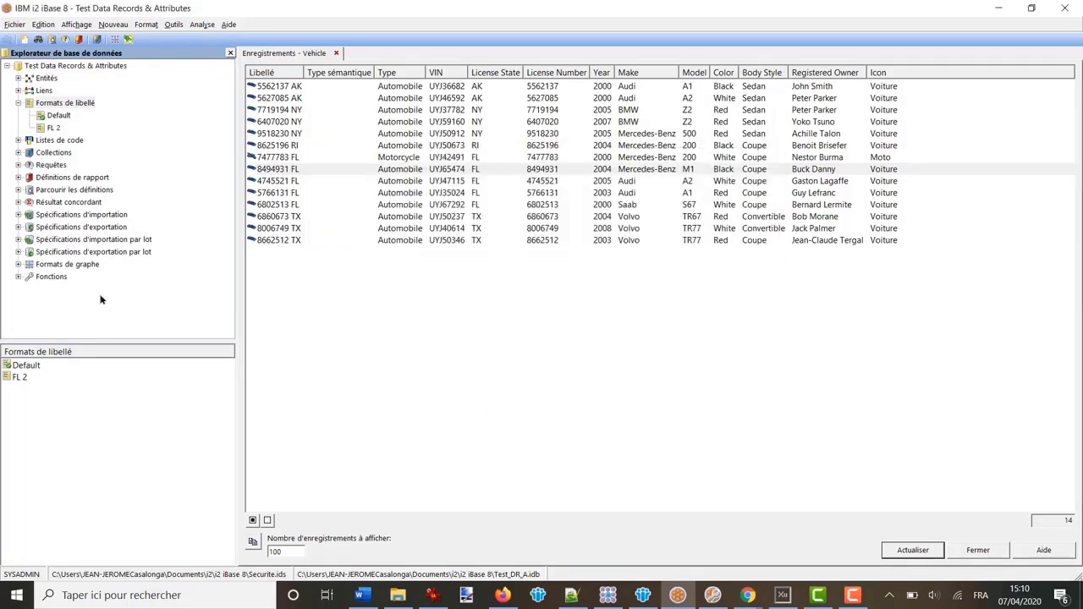
Save a copy of the Général graph format FG1 as FG 2 and open it for editing
click(42, 266)
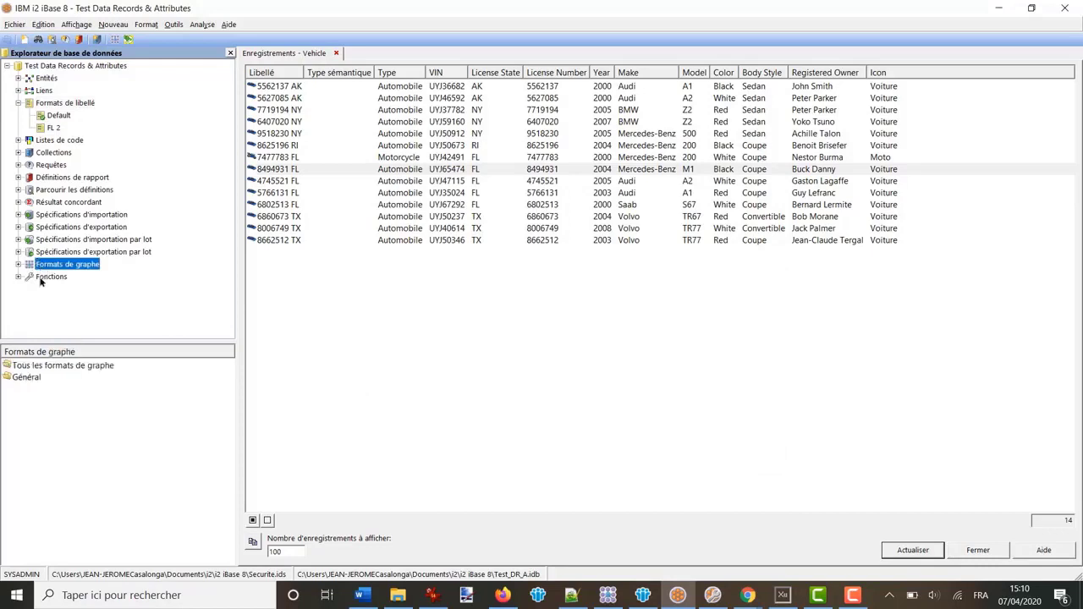
click(22, 379)
click(22, 380)
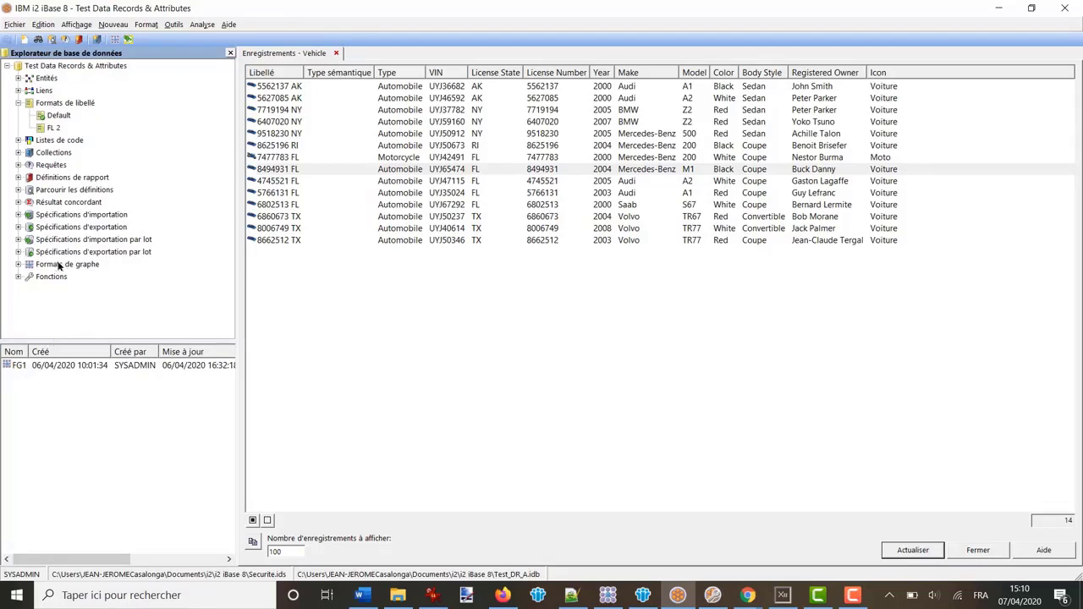
right_click(47, 266)
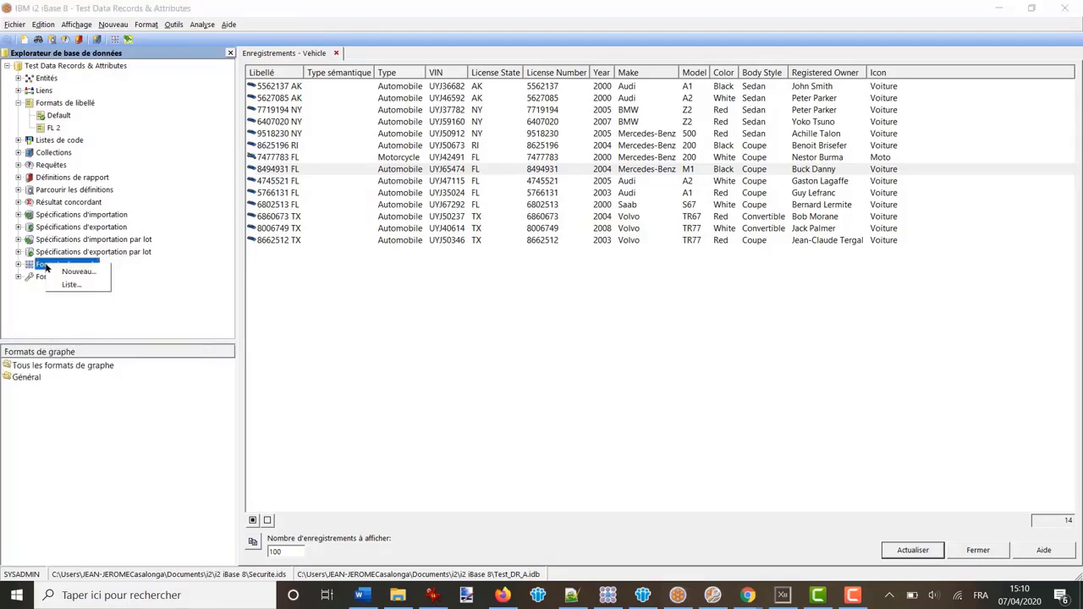
click(27, 377)
double_click(38, 379)
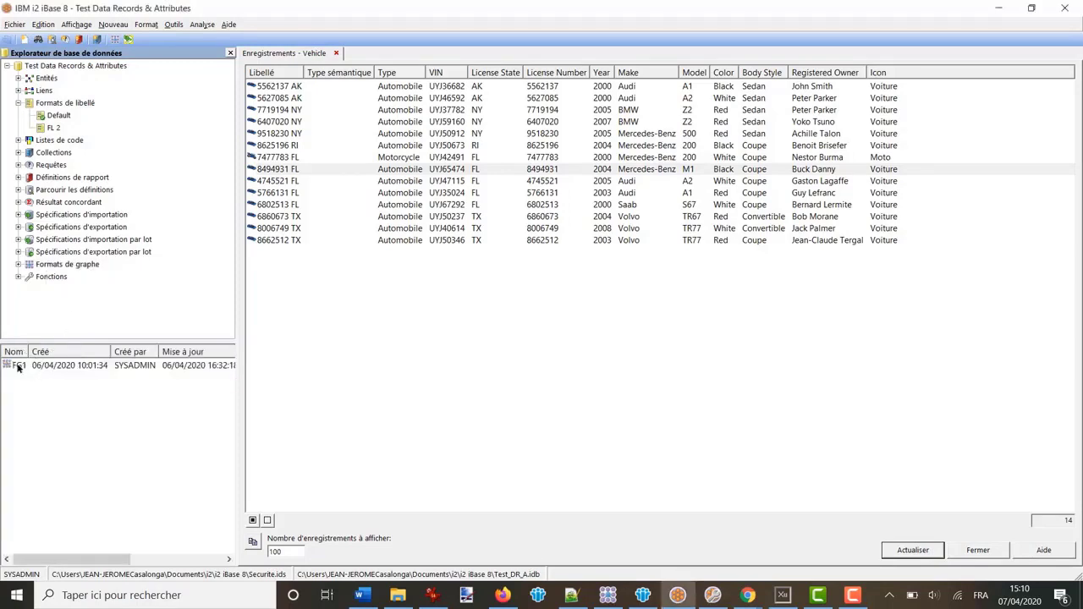
right_click(19, 366)
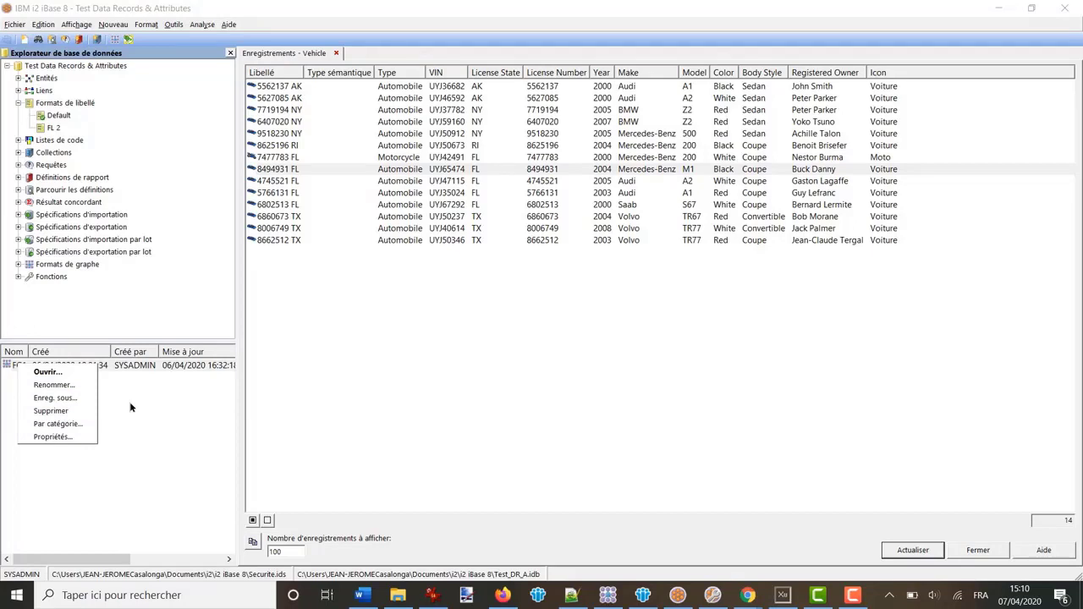
click(68, 398)
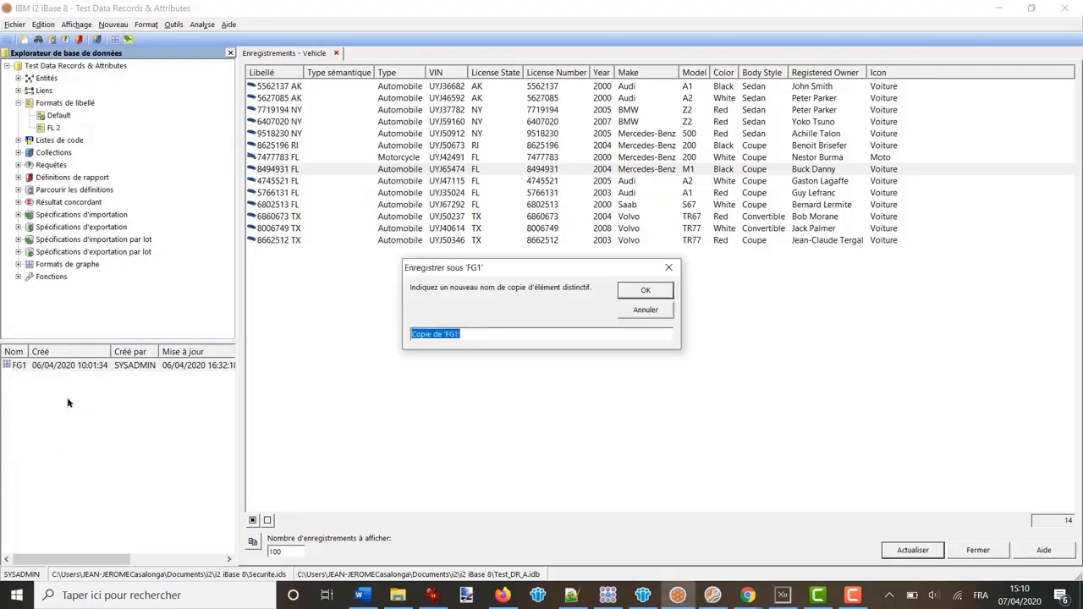
text(FG 2)
key(Return)
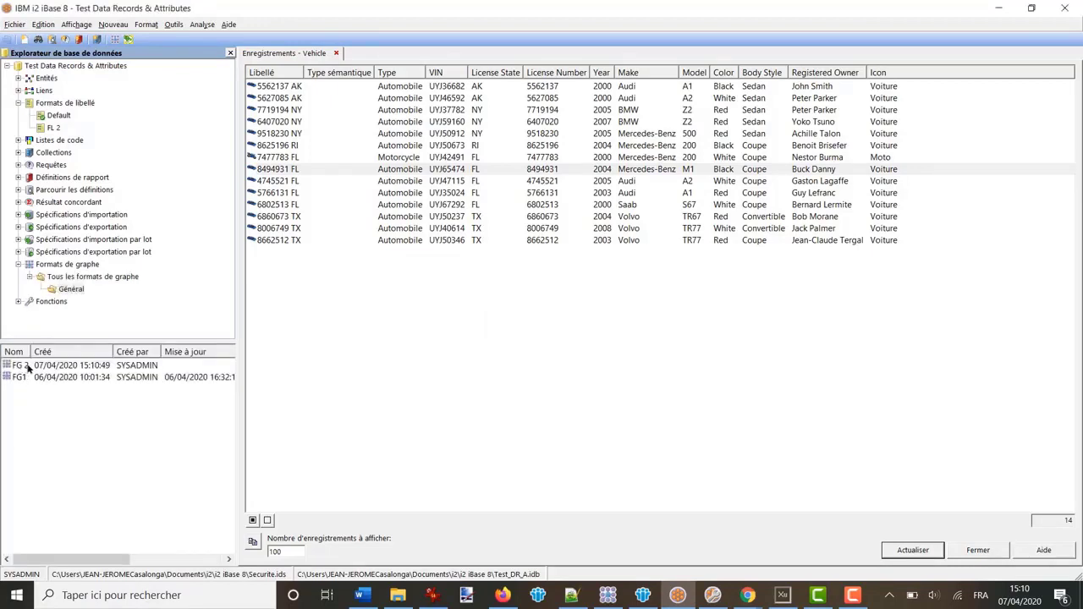
click(28, 365)
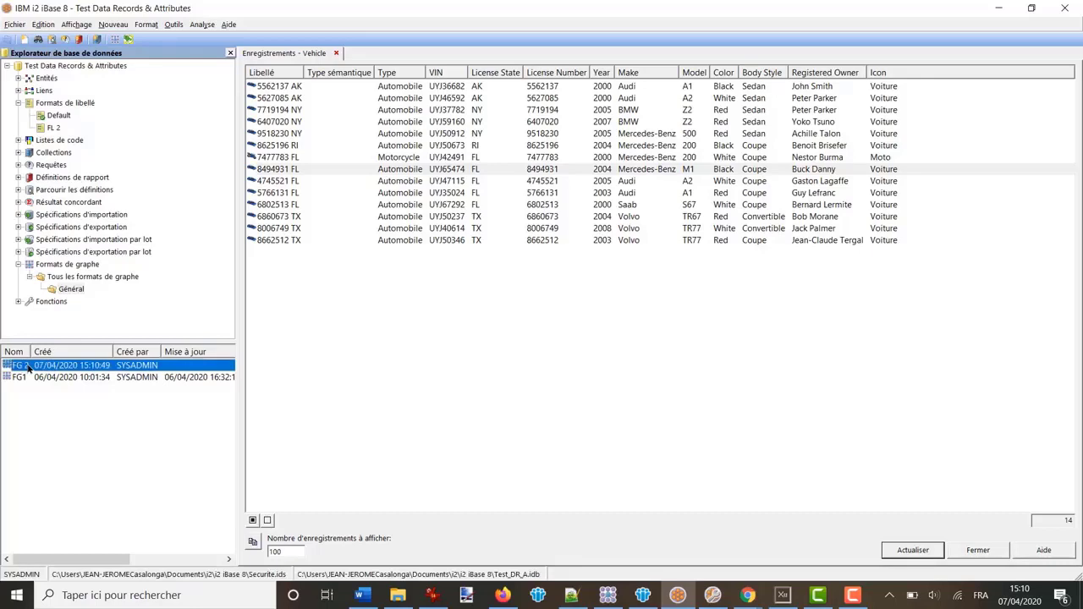
double_click(28, 366)
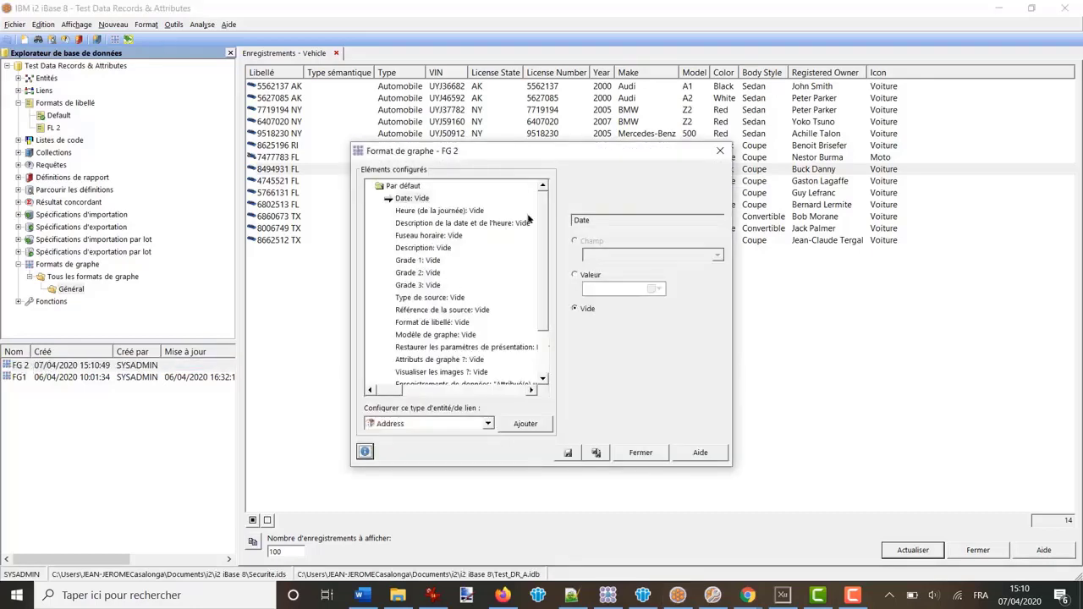
In FG 2, set Person's Date, Heure and date-time description to Vide
mouse_move(544, 211)
mouse_down()
mouse_move(542, 233)
mouse_move(535, 226)
mouse_up()
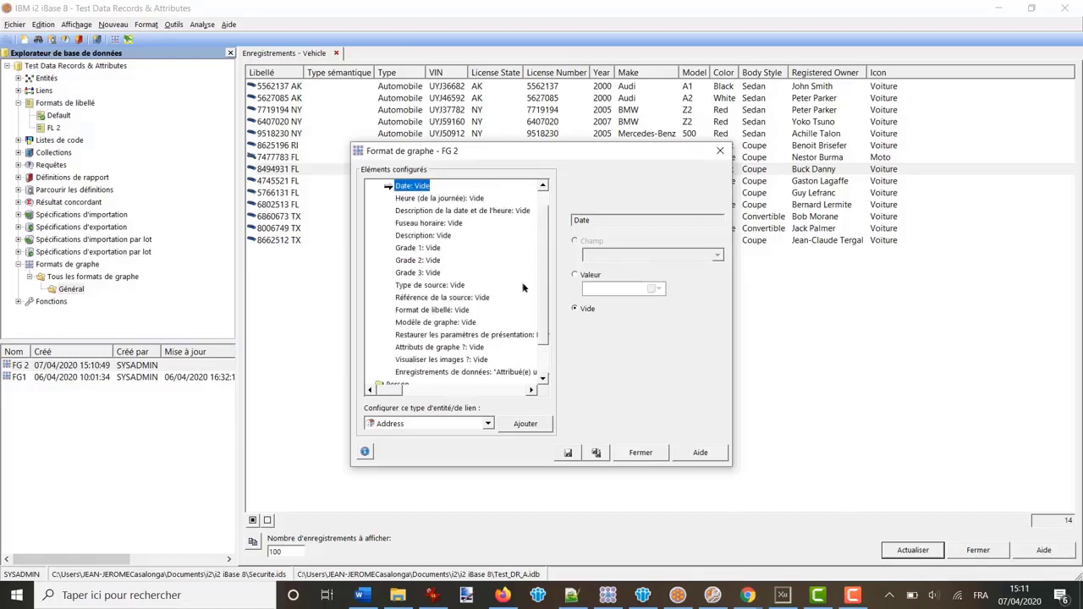
drag(544, 273, 540, 323)
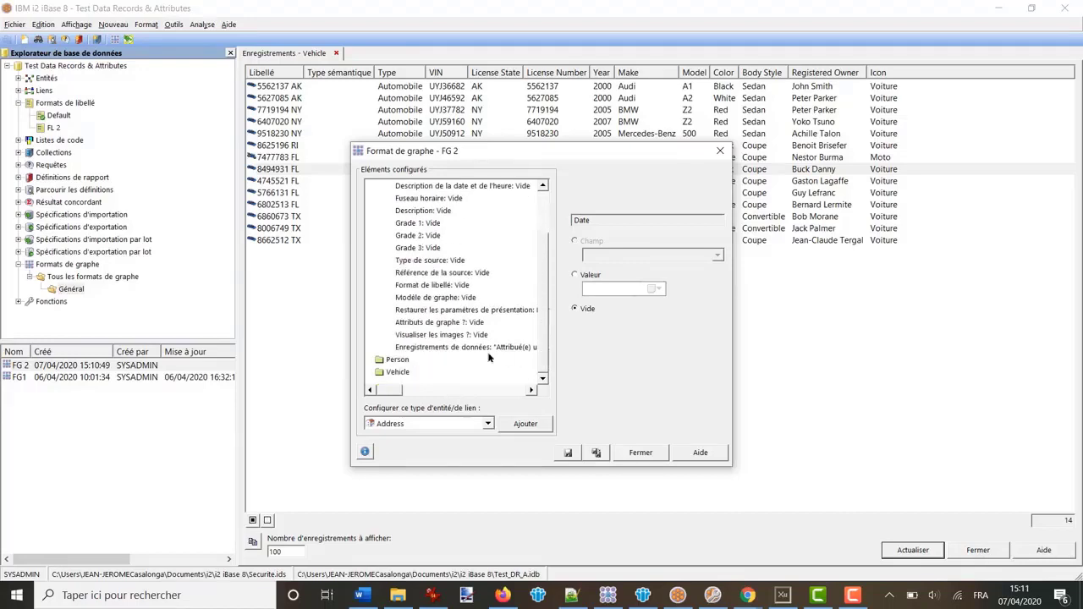
double_click(402, 360)
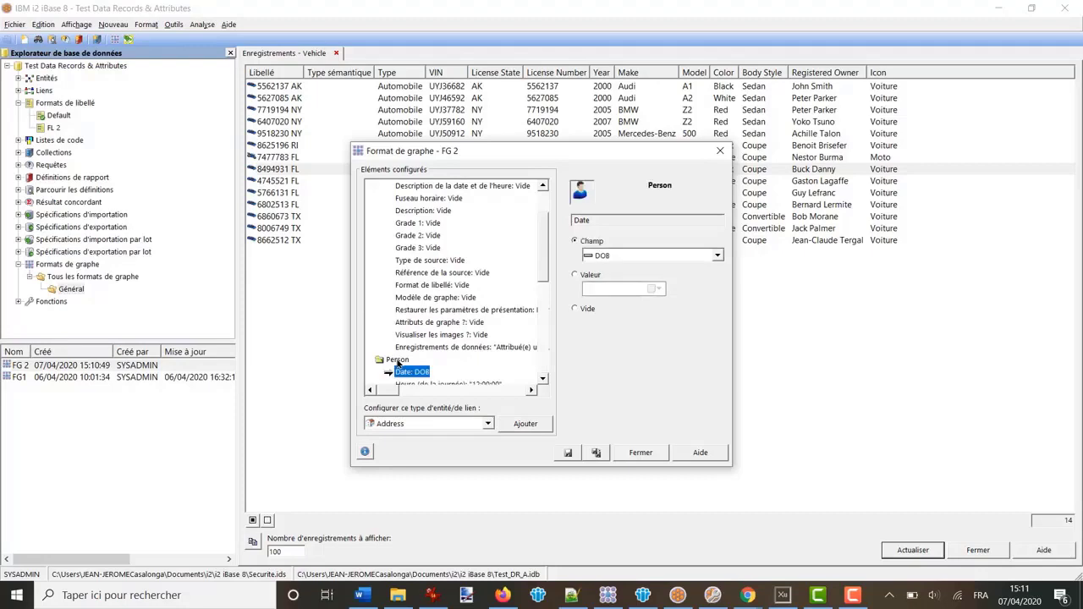
drag(545, 269, 543, 343)
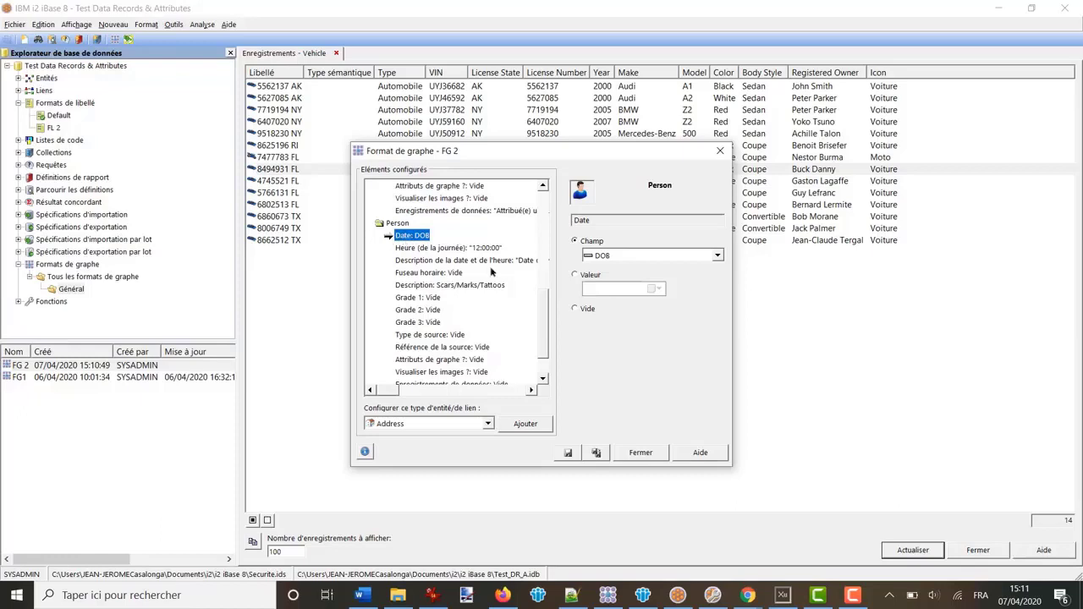
click(580, 310)
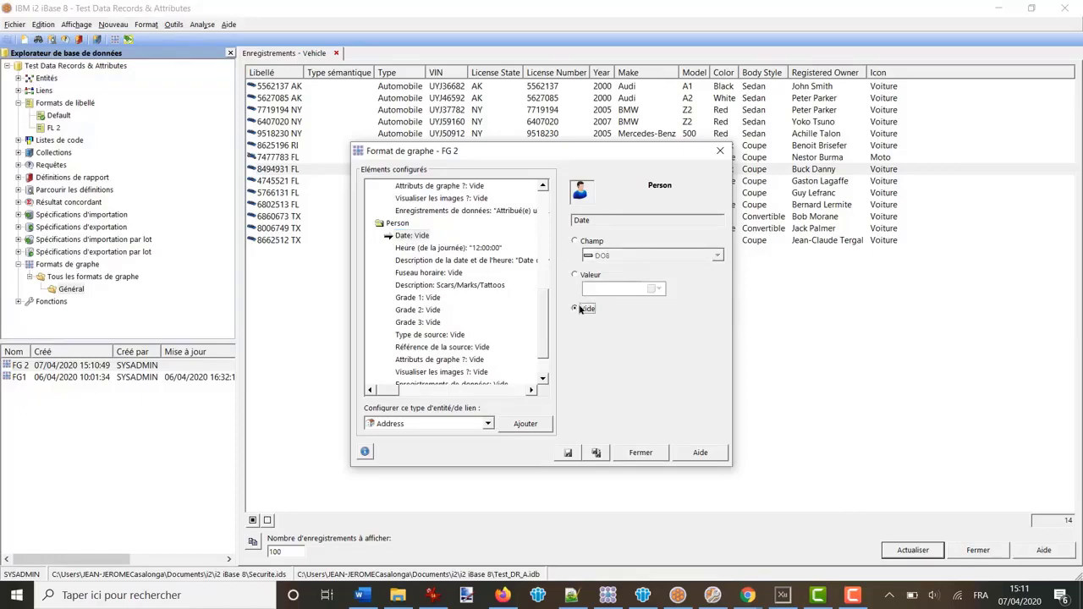
click(474, 248)
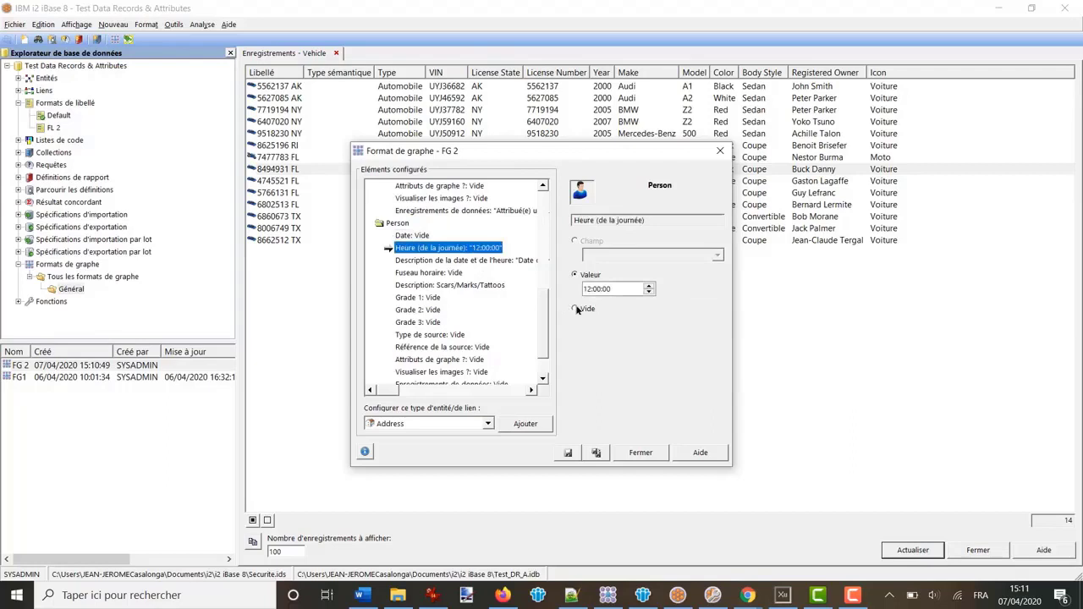
click(580, 308)
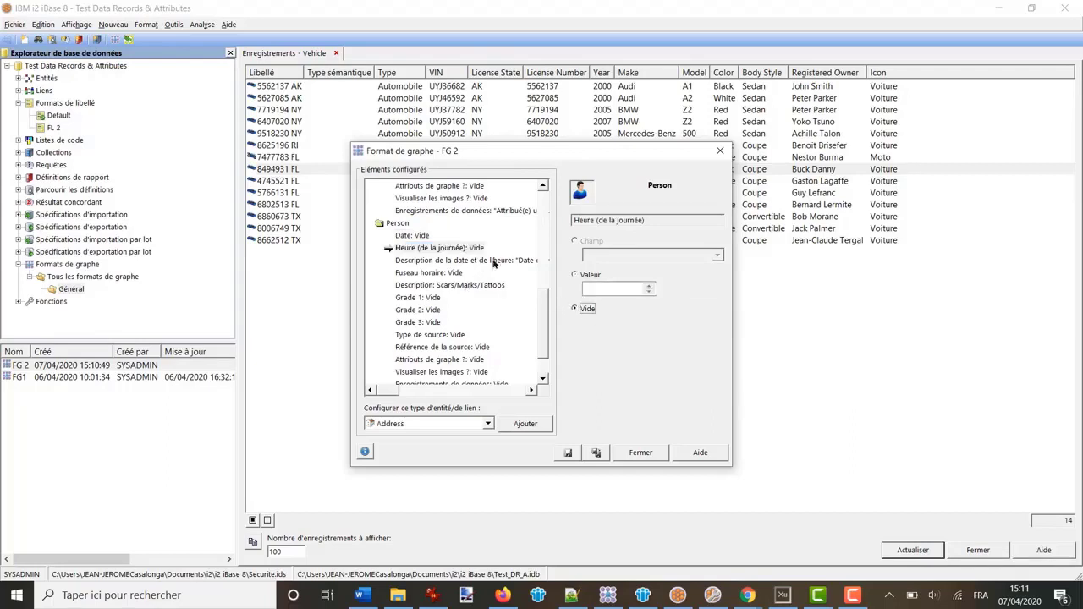
click(493, 261)
click(576, 310)
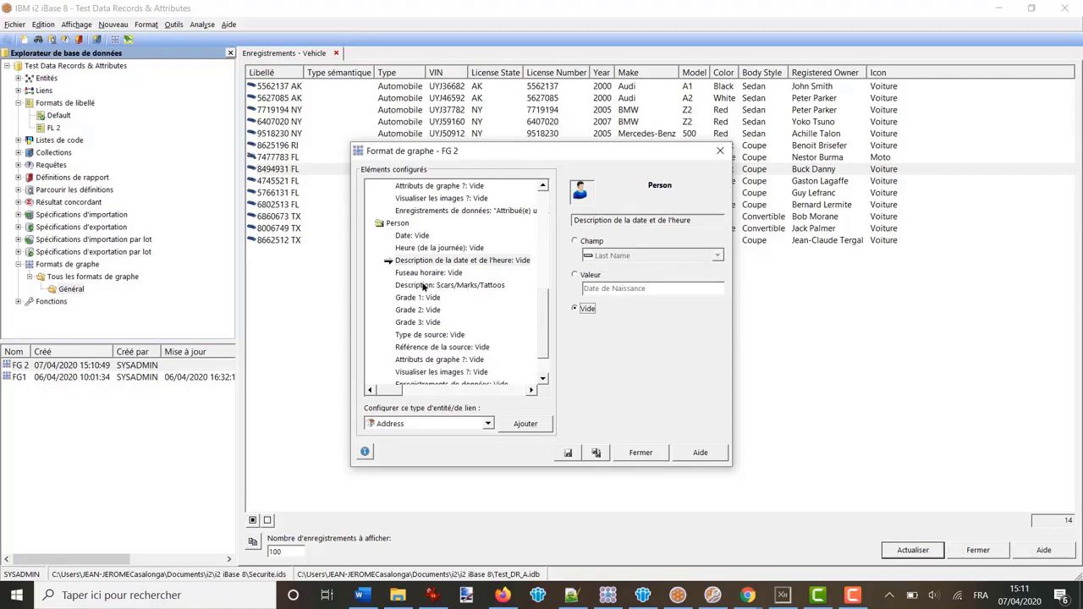
Check the Person Description setting and choose Address as the entity type to add
click(425, 286)
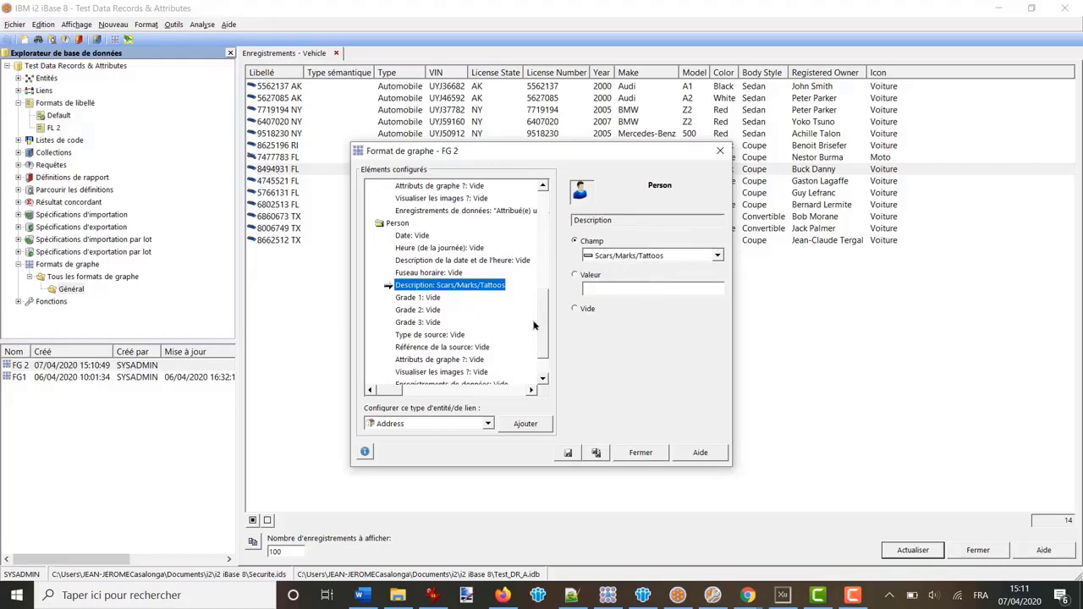
scroll(543, 338, down, 1)
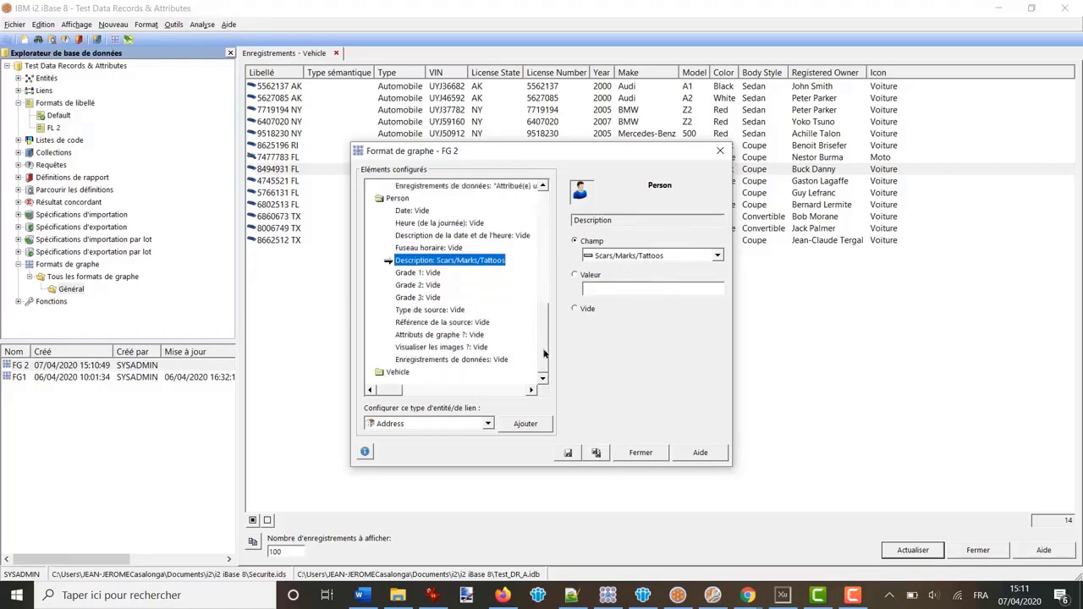
click(488, 426)
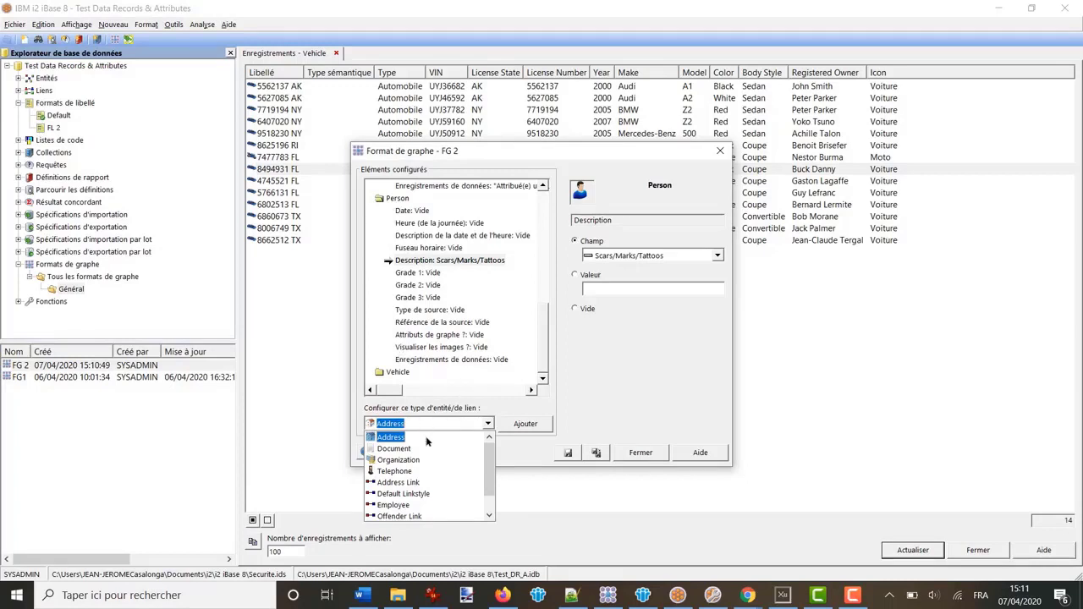
click(390, 438)
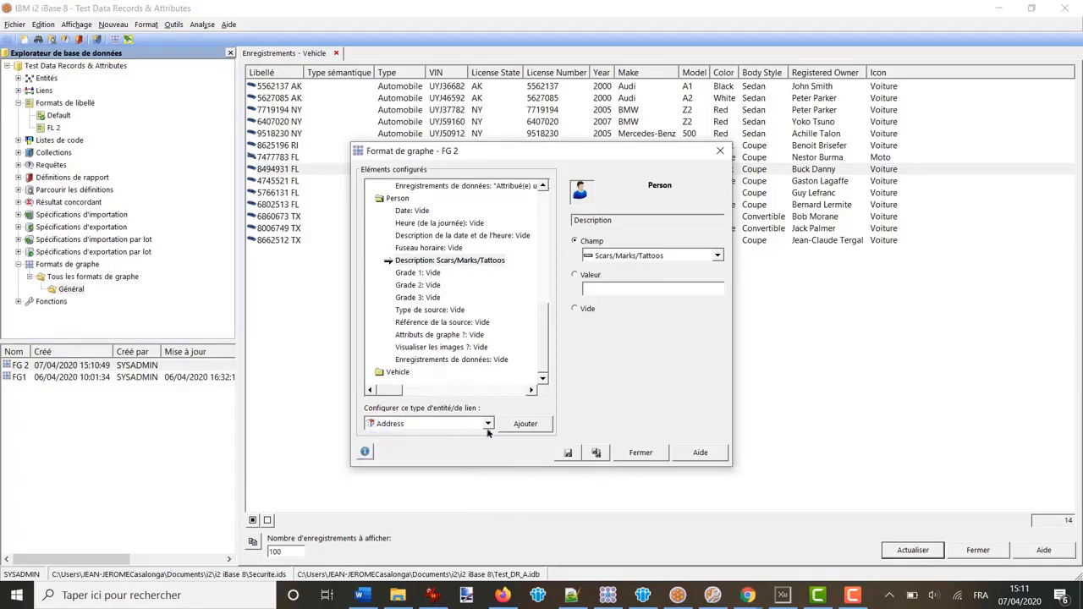
Add Address to FG 2 with Description set to Champ > Description, then save and close the format
click(525, 424)
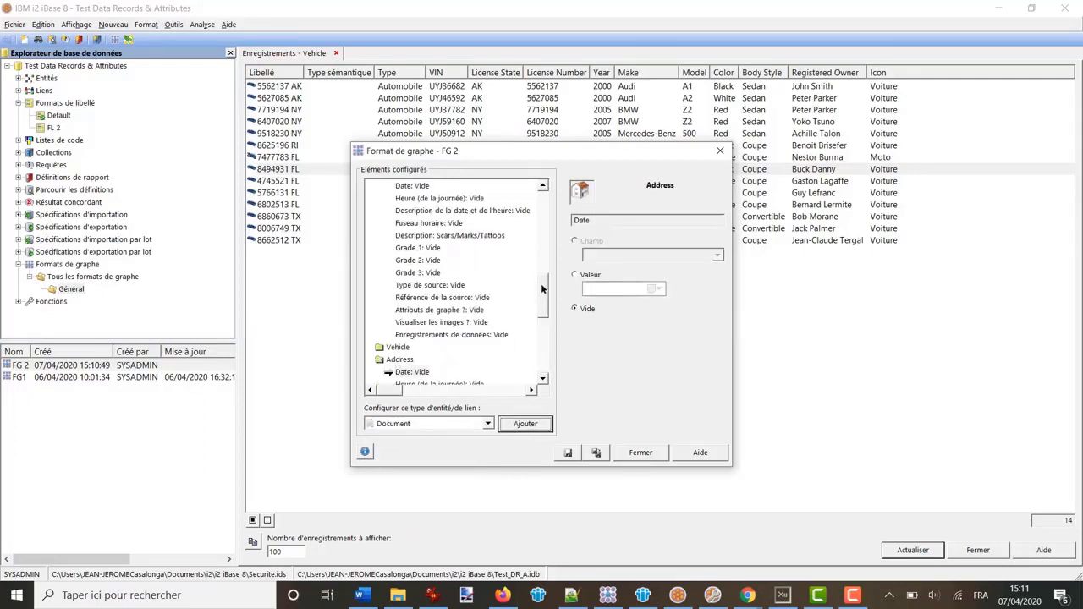
drag(544, 290, 541, 346)
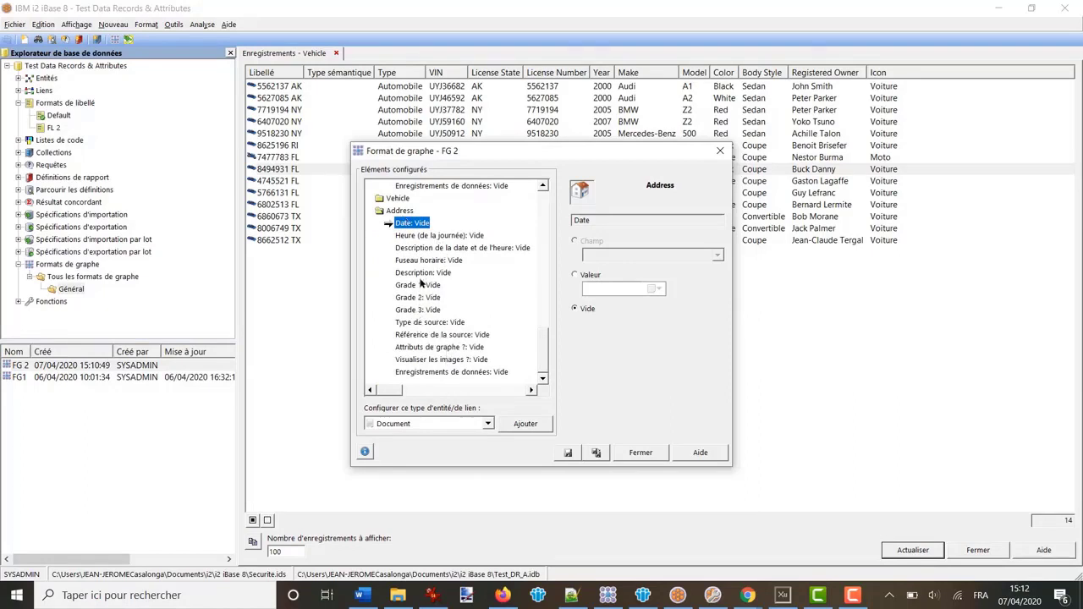
click(419, 273)
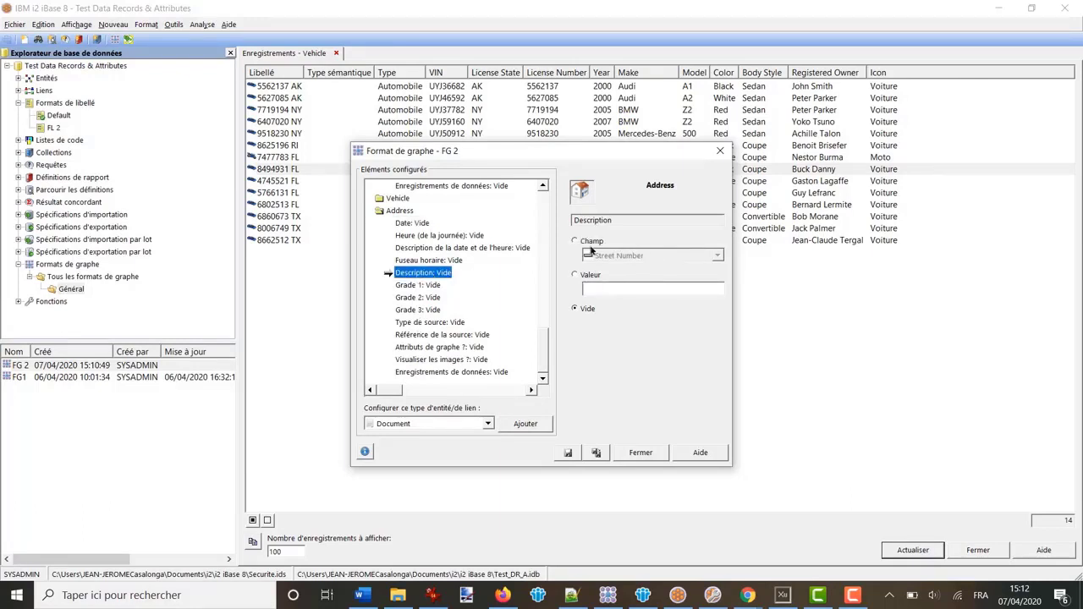
click(576, 240)
click(718, 255)
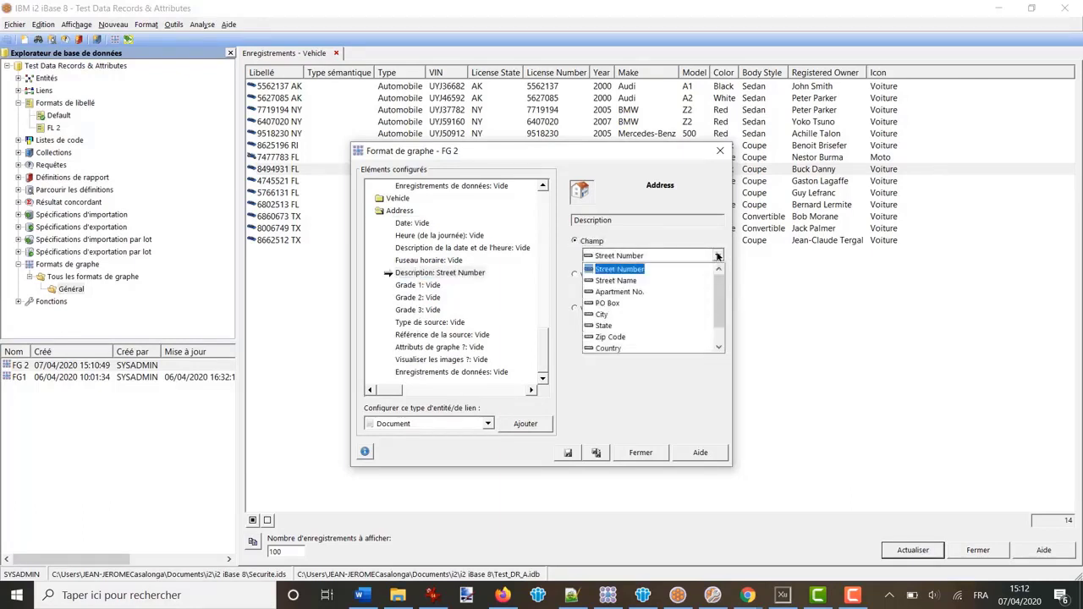
scroll(713, 332, down, 1)
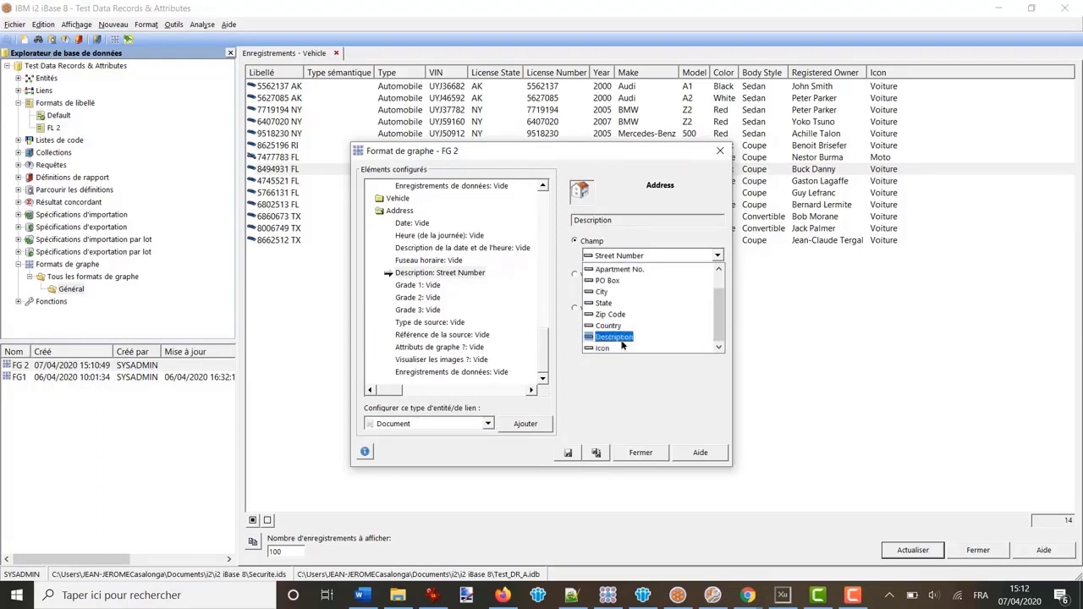
click(614, 337)
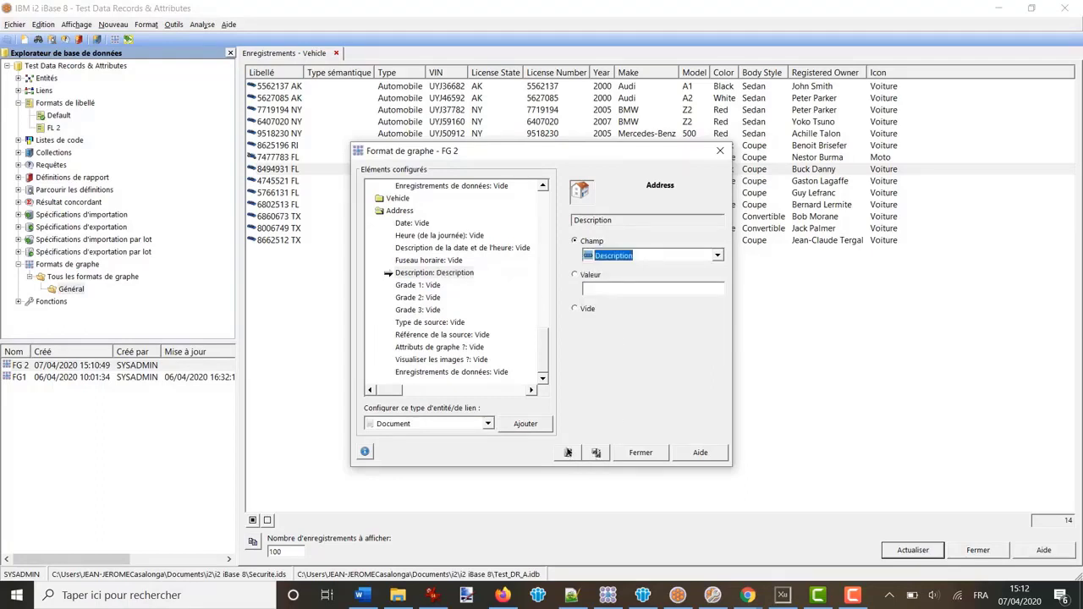
click(568, 453)
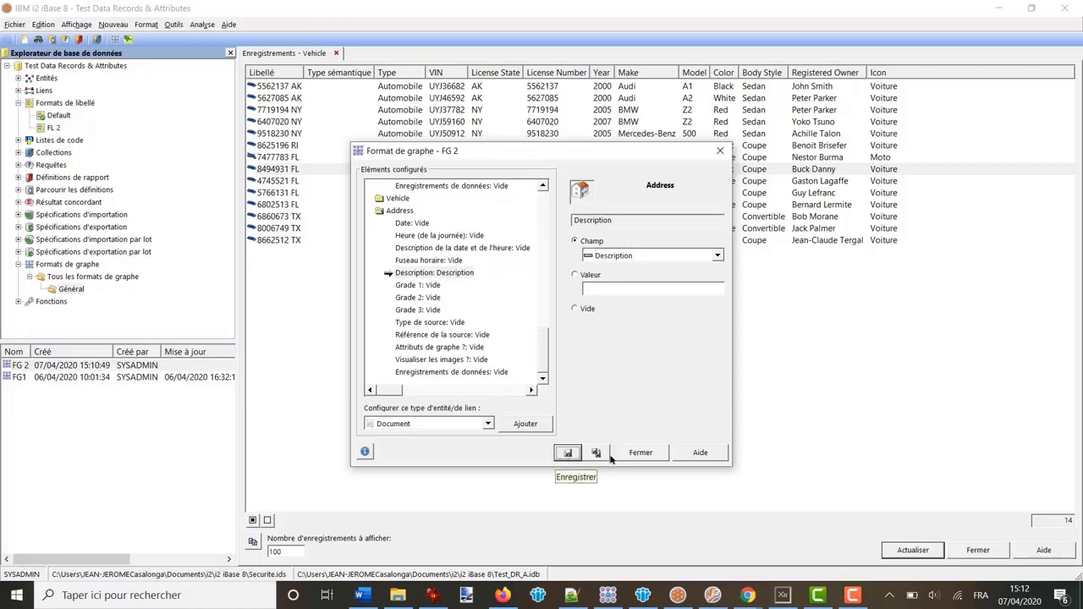
click(641, 452)
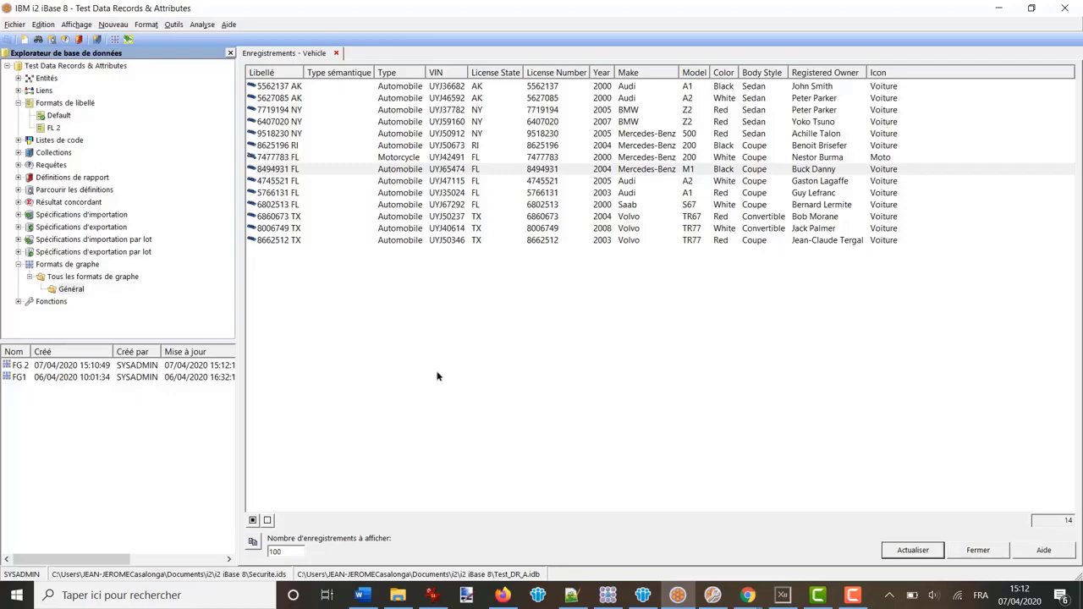
Back in the chart, open the association and time options and cancel, leaving Combination 1 unchanged
click(608, 596)
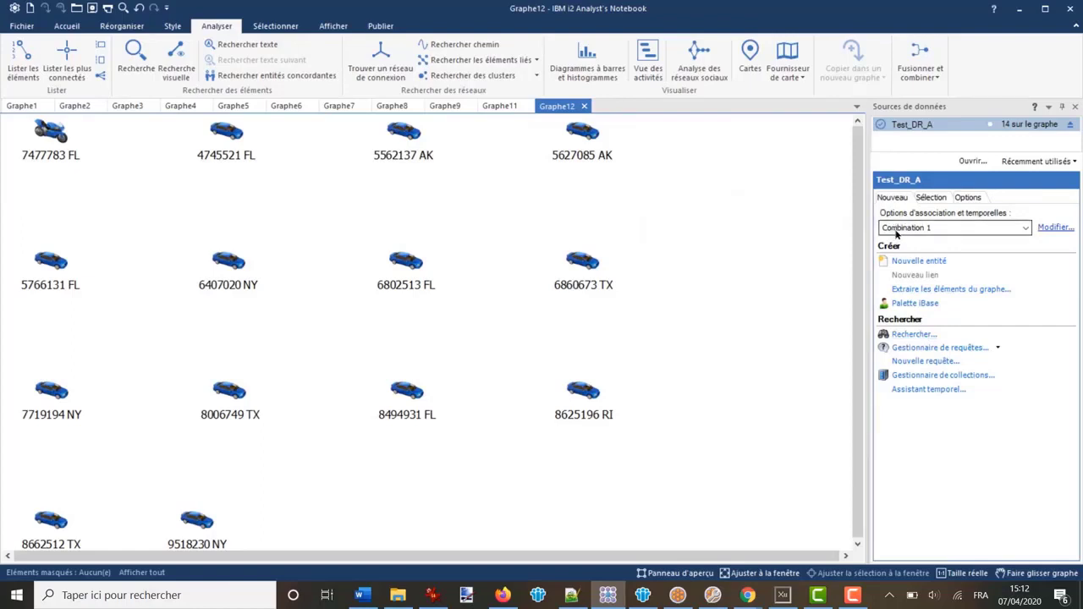
click(1025, 229)
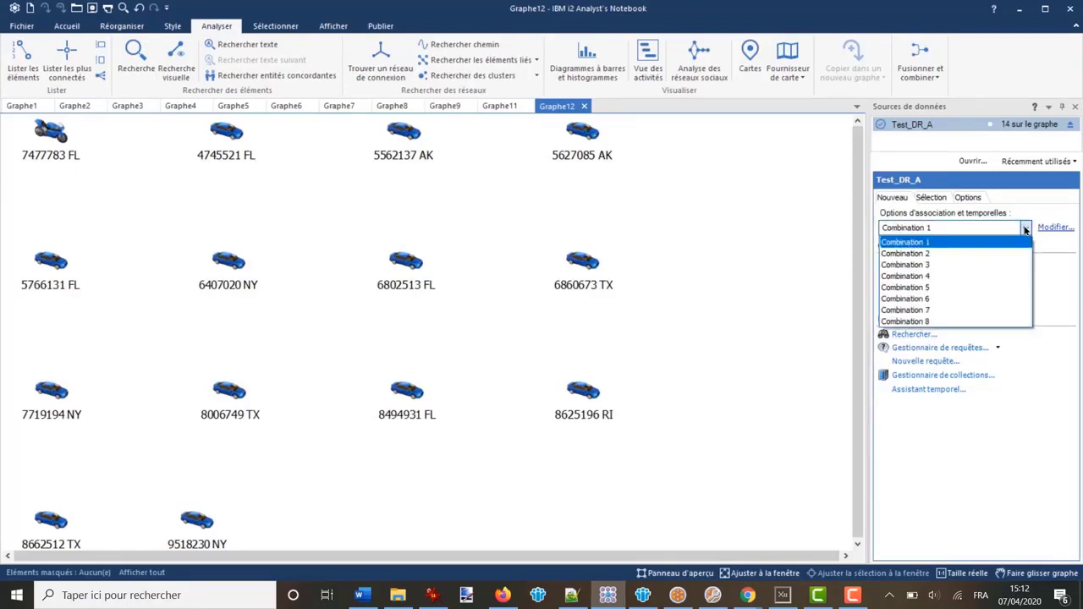
click(1024, 228)
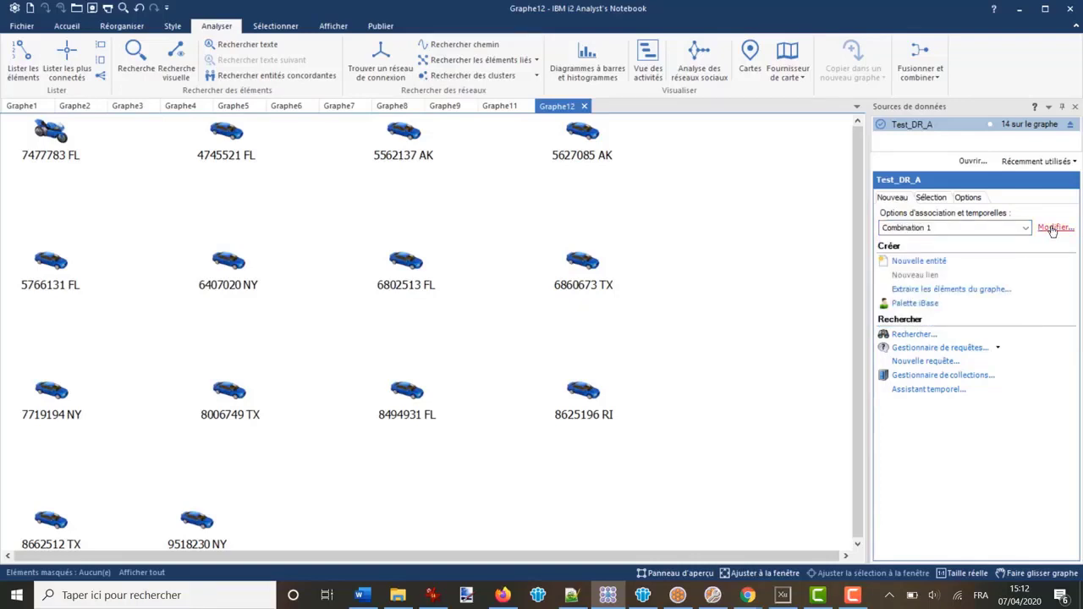
click(1053, 228)
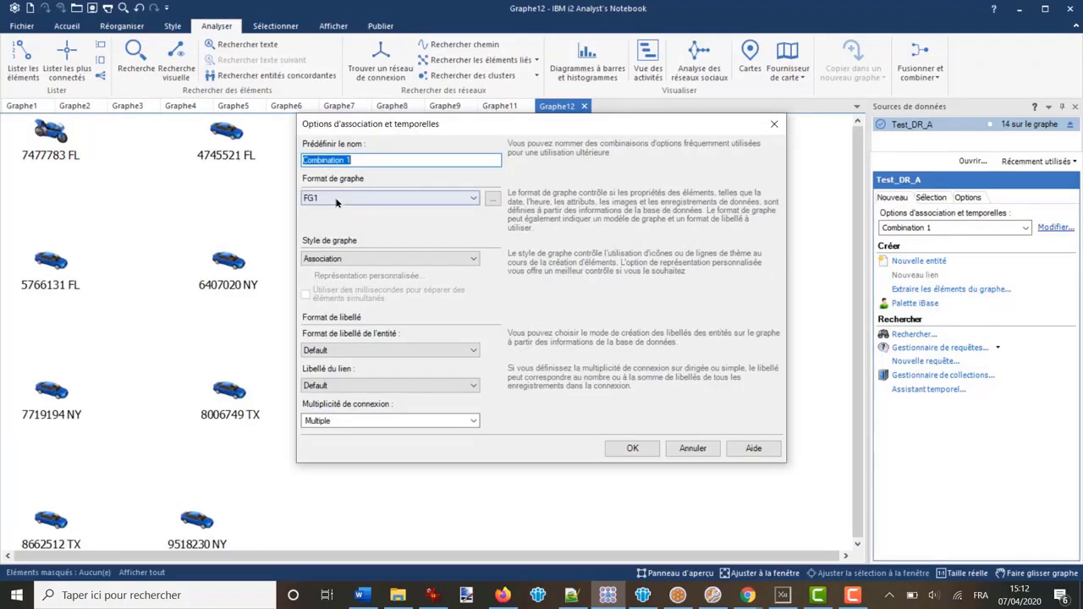
click(693, 448)
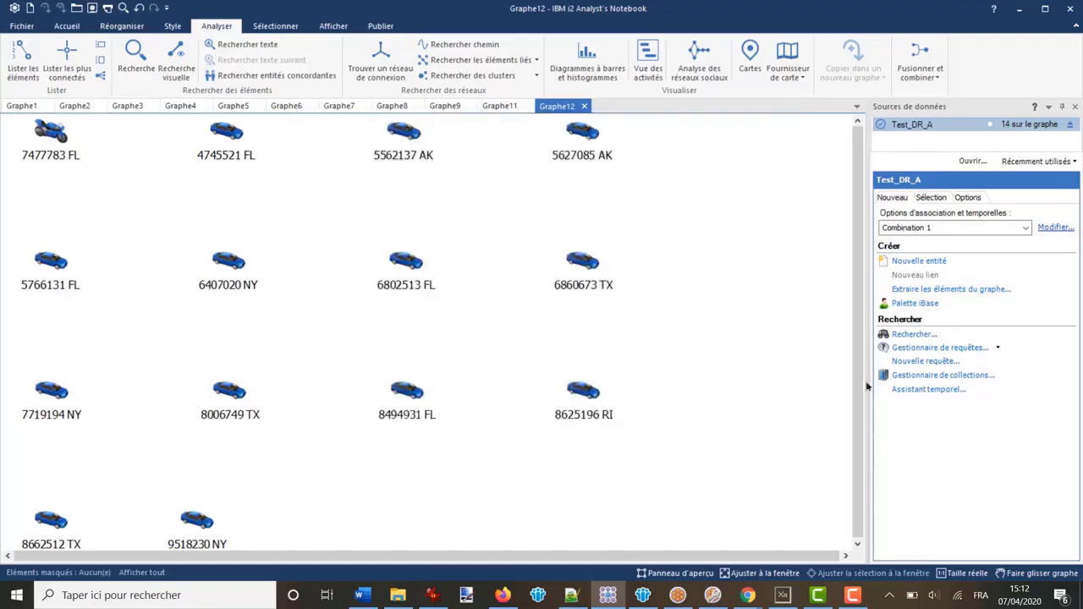
click(1025, 227)
Select Combination 2, set its graph format to FG 2, and return to the iBase Vehicle records
click(957, 253)
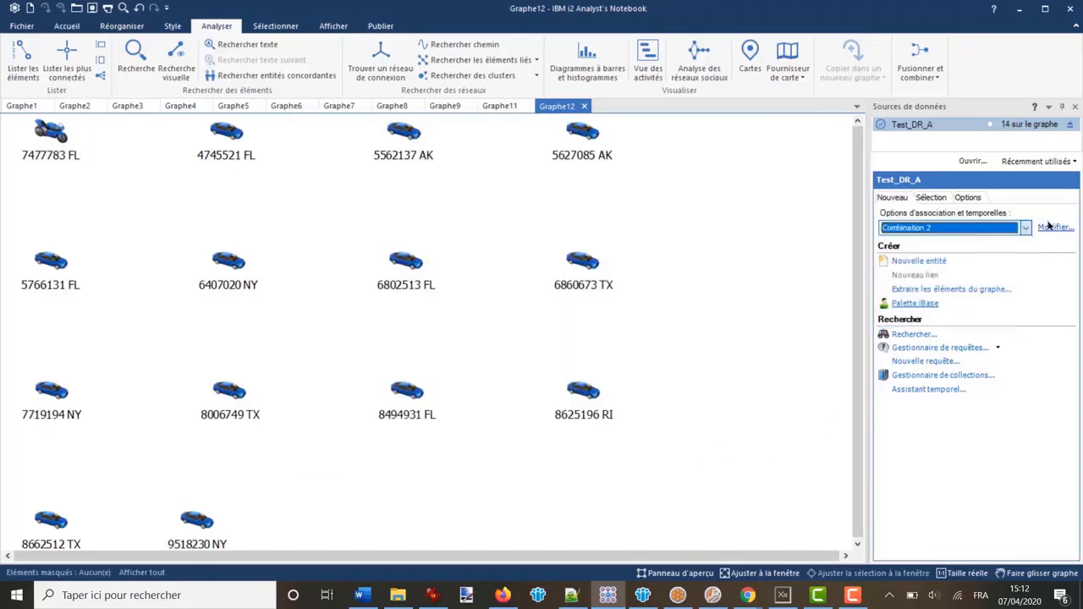
click(1055, 228)
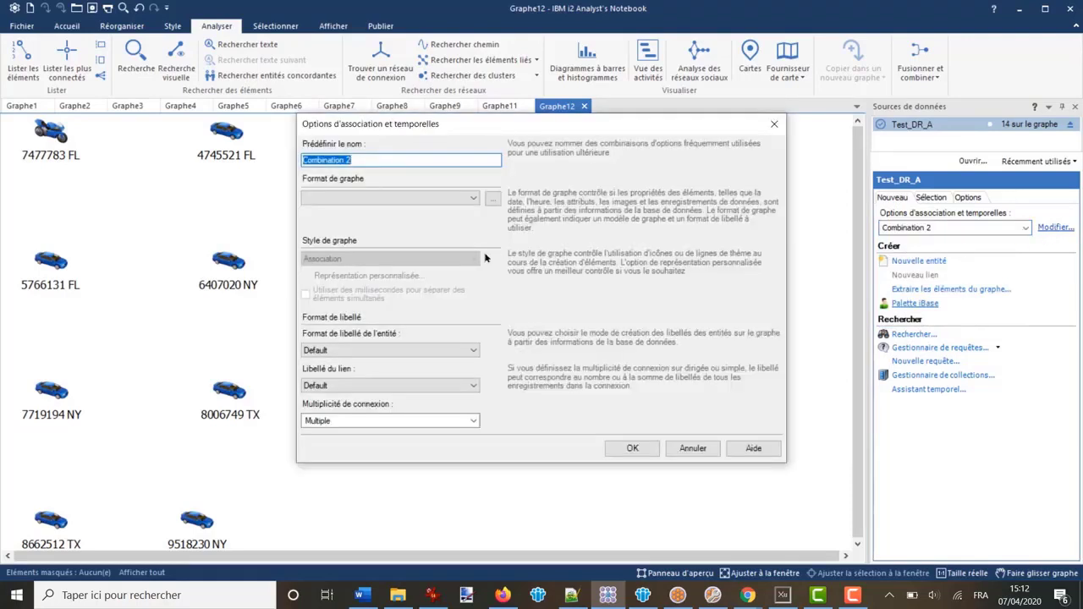
click(394, 201)
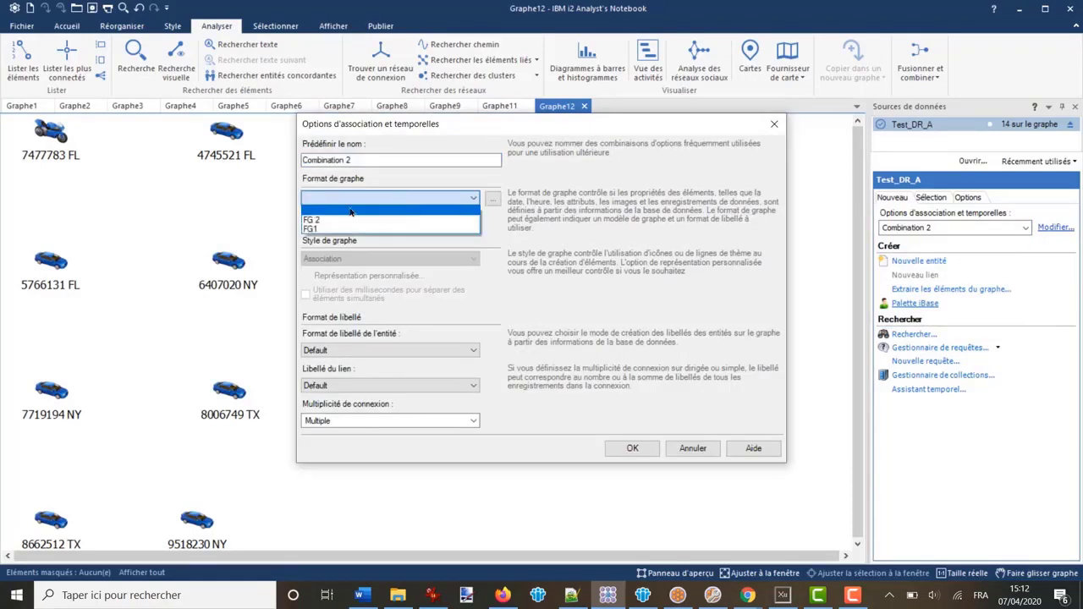
click(327, 220)
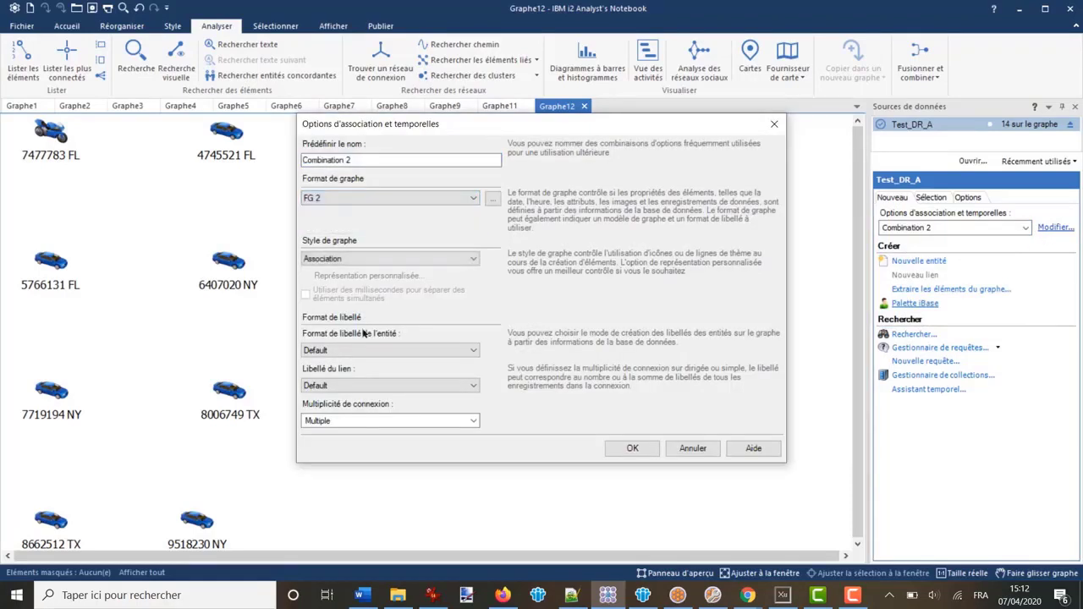
click(474, 350)
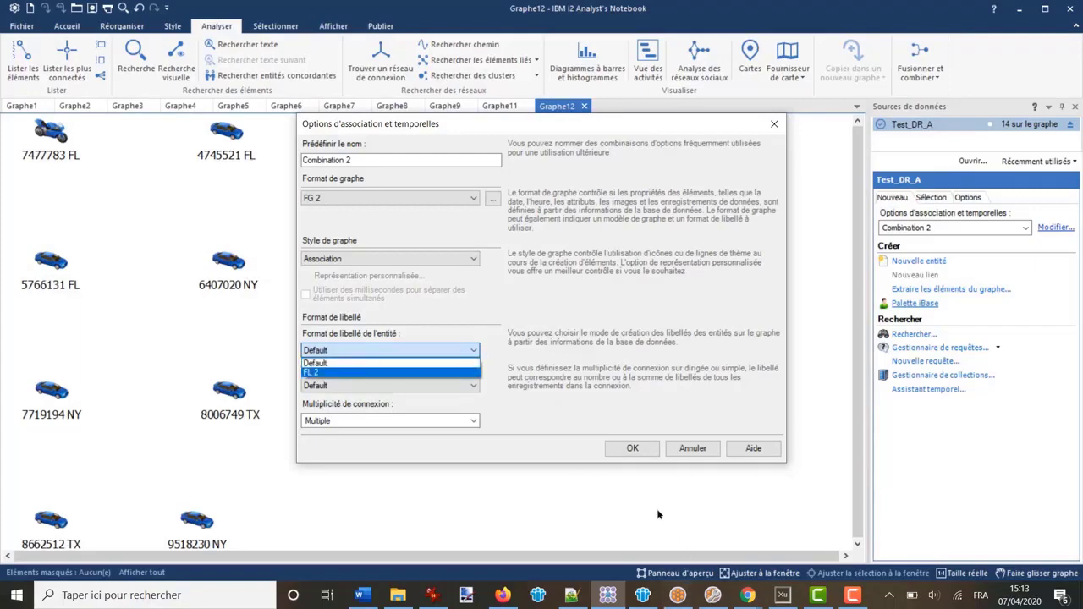
click(678, 594)
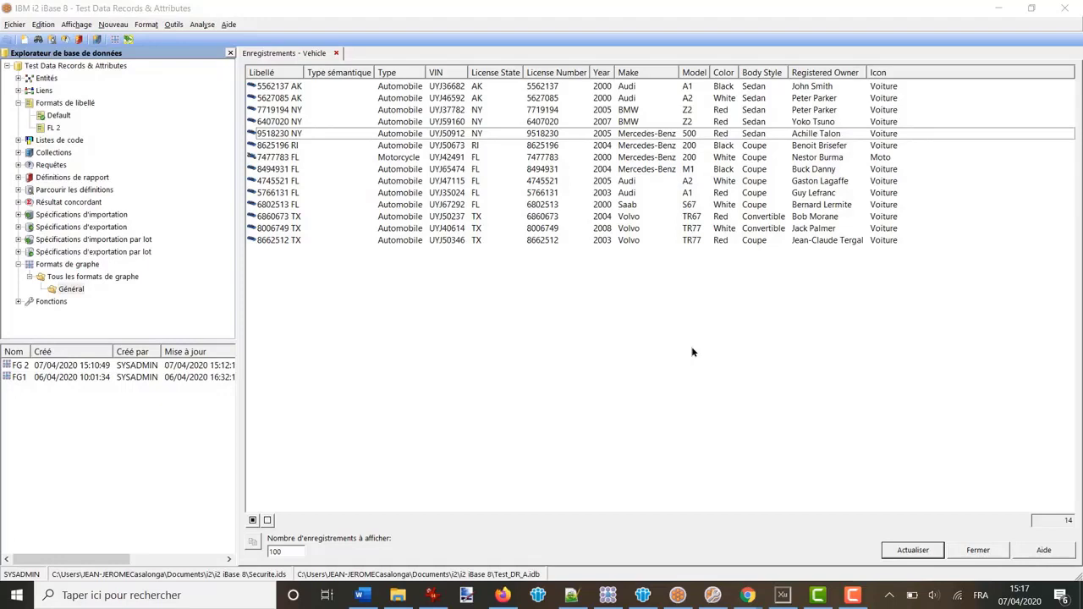
Select all 14 Vehicle records and add them to a new chart, declining the current one
click(252, 520)
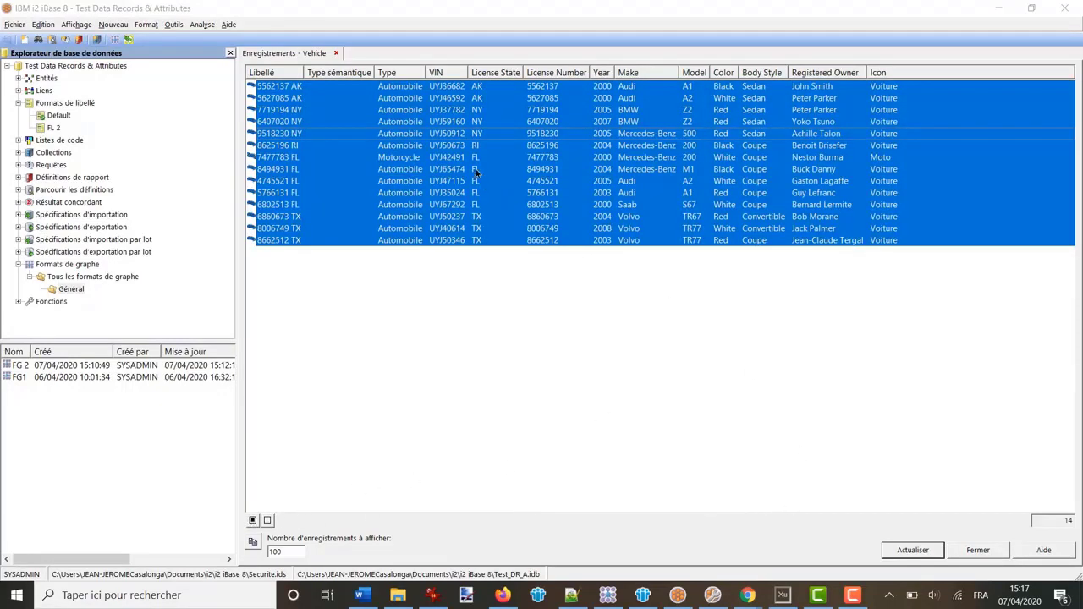
right_click(476, 172)
mouse_move(511, 221)
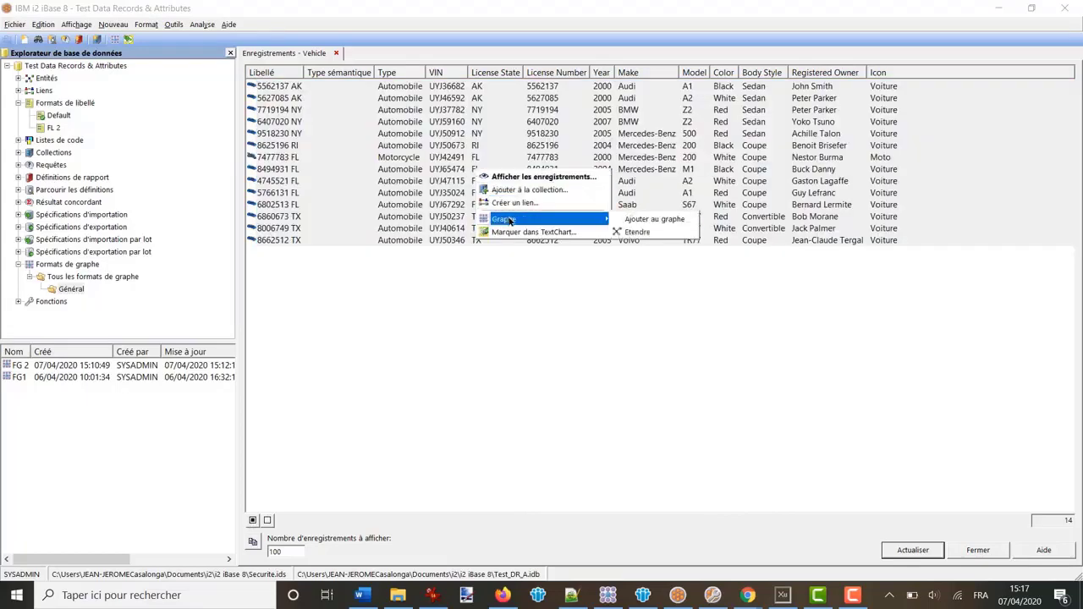
click(640, 221)
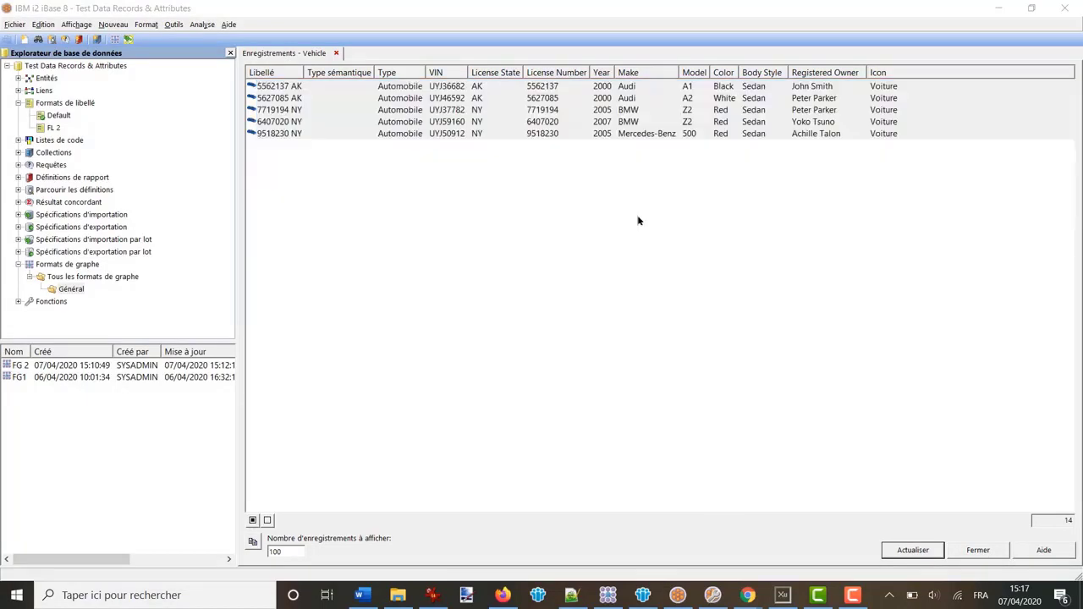
click(563, 347)
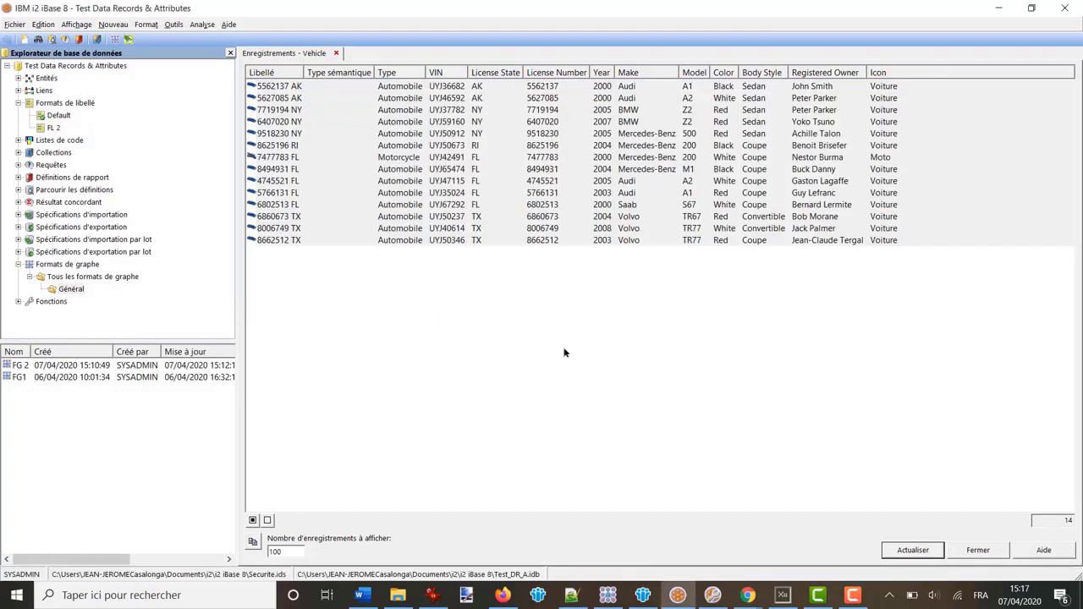
click(626, 592)
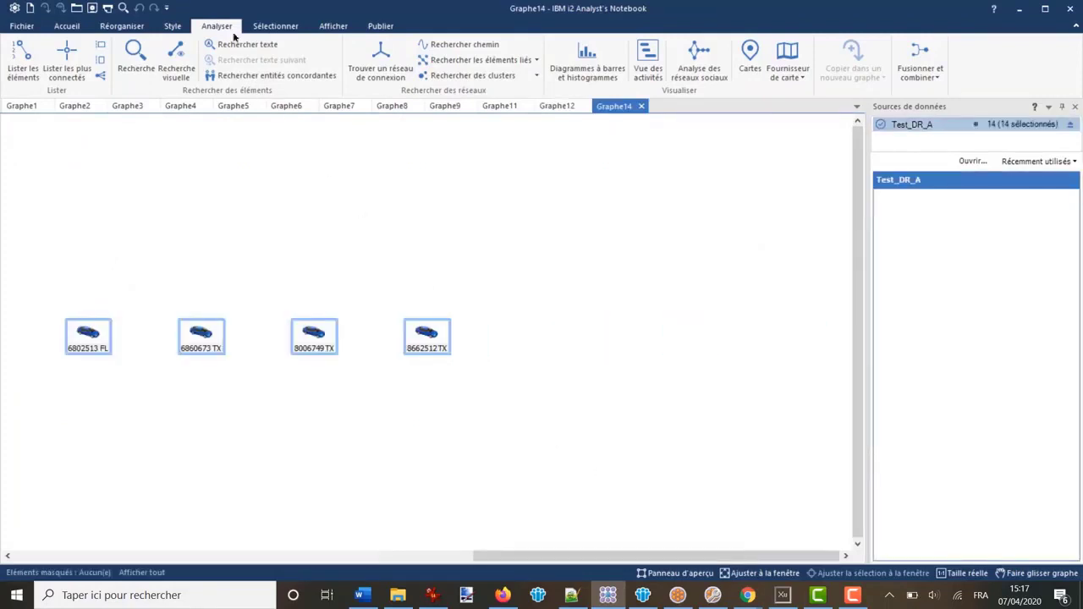
Apply the Compressé layout to the 14 vehicles and clear the selection
click(130, 27)
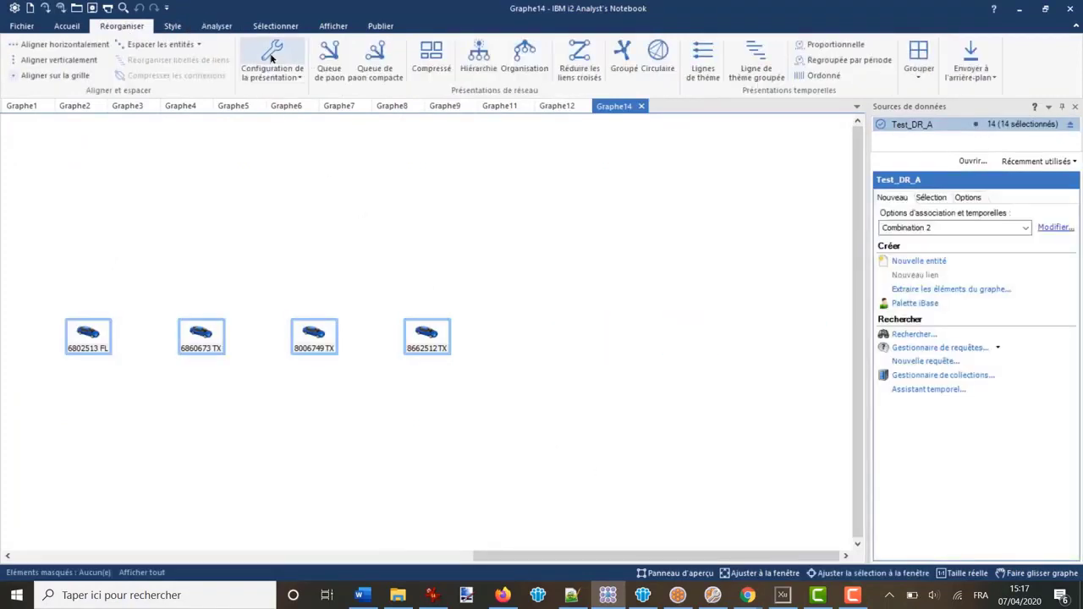
click(432, 55)
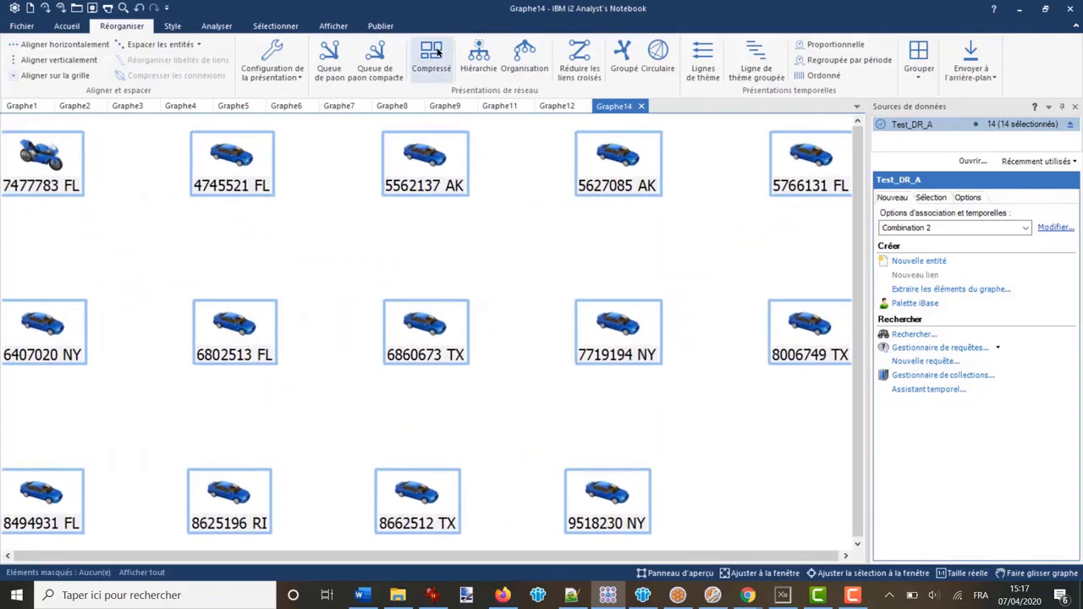
click(460, 243)
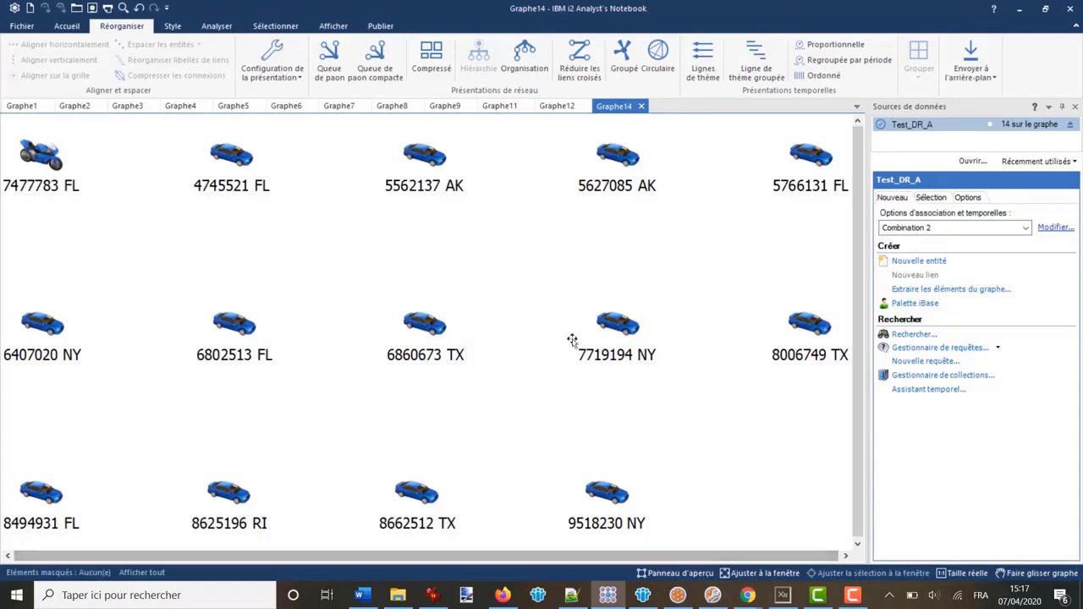
click(217, 28)
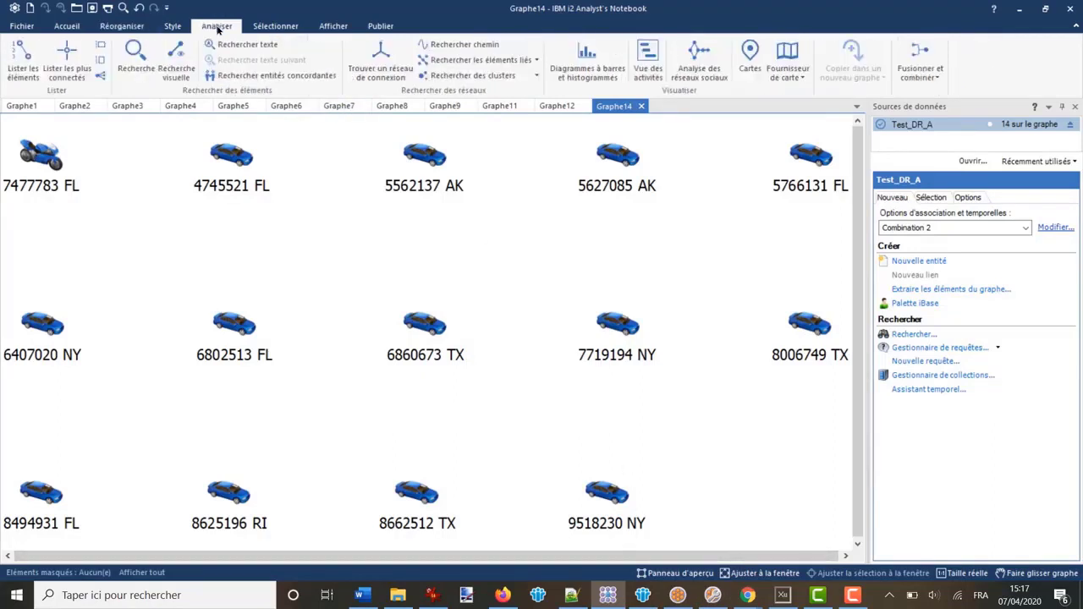
Open Bar Charts and Histograms, unpin the Sources de données panel, and select one vehicle
click(594, 57)
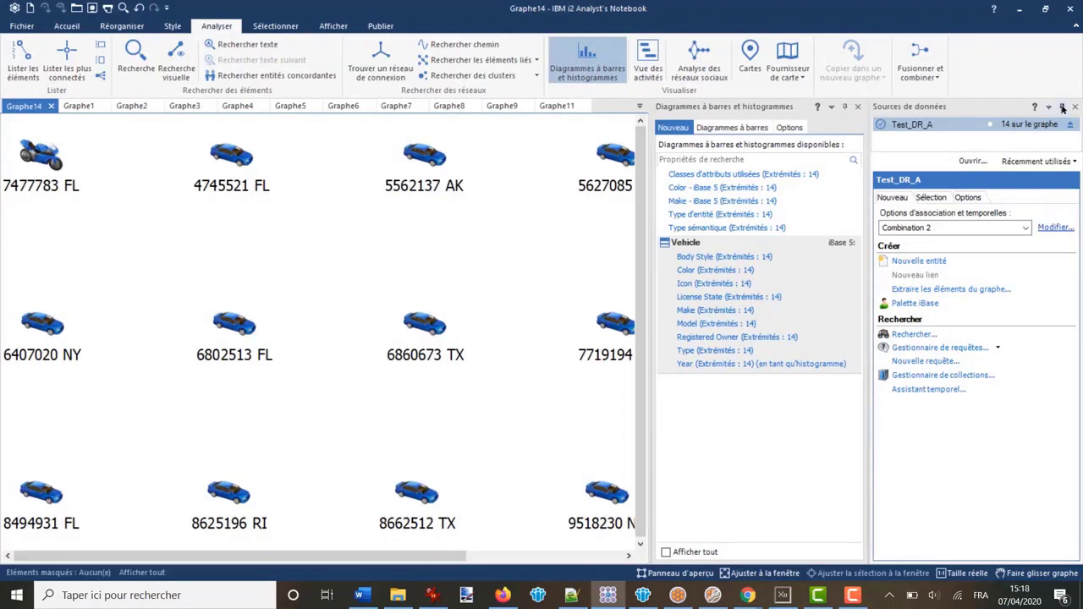
click(1063, 108)
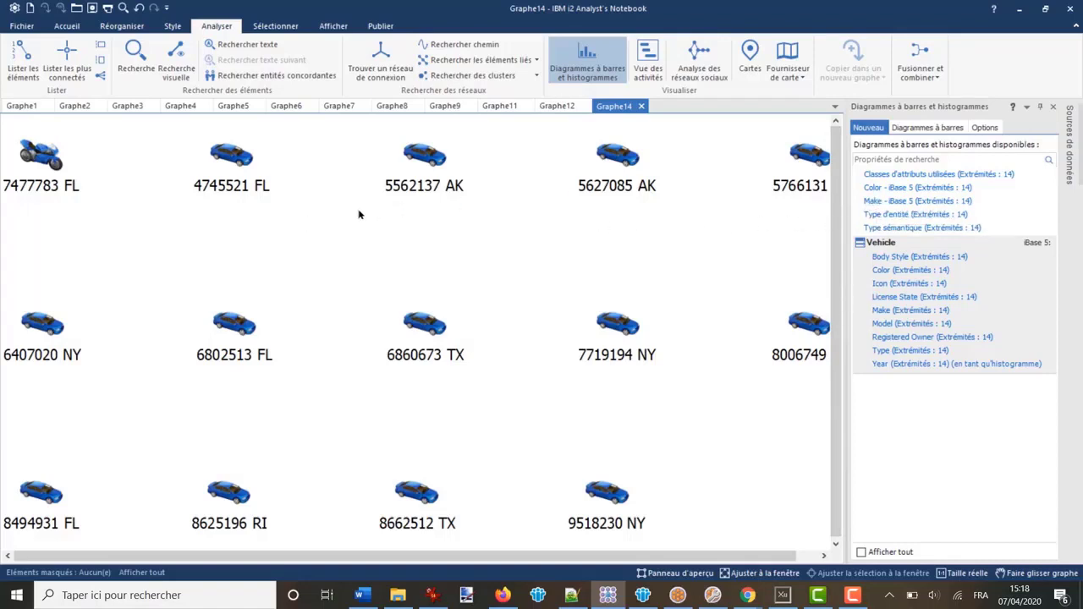
click(433, 153)
double_click(434, 153)
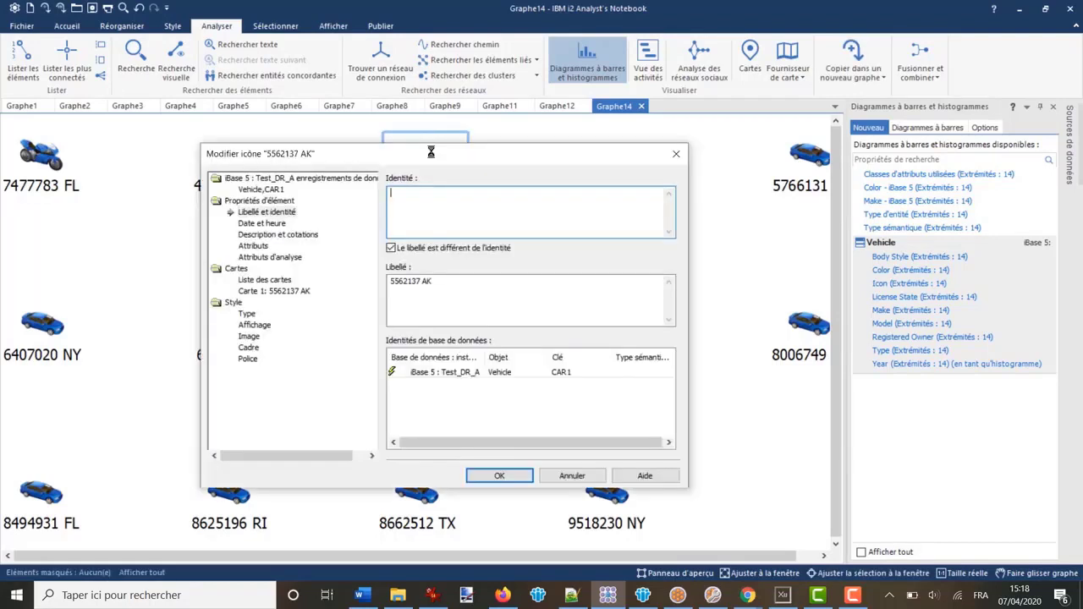
click(253, 245)
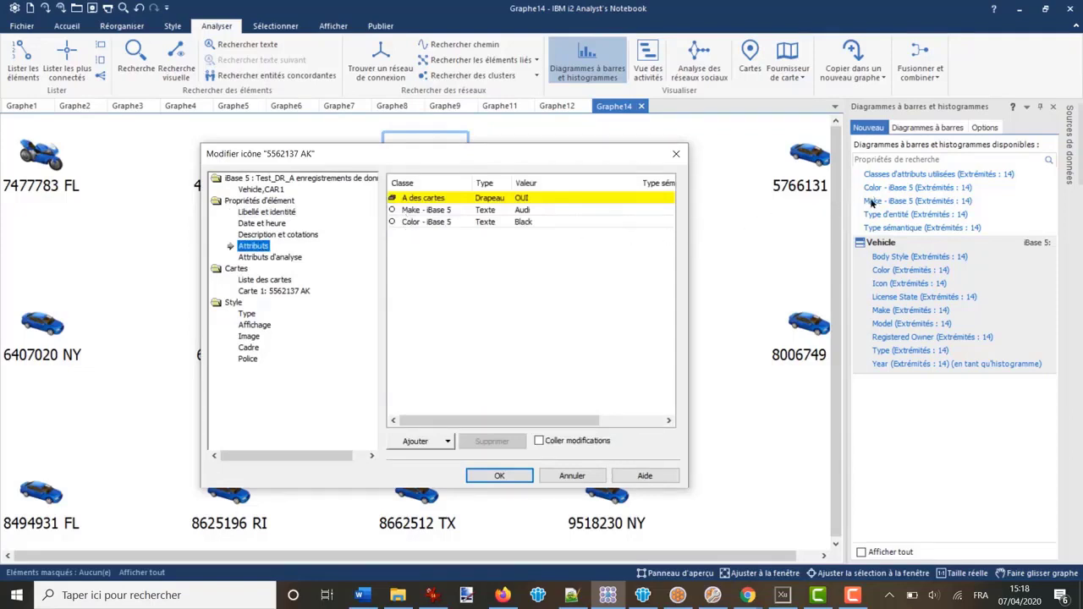
click(676, 153)
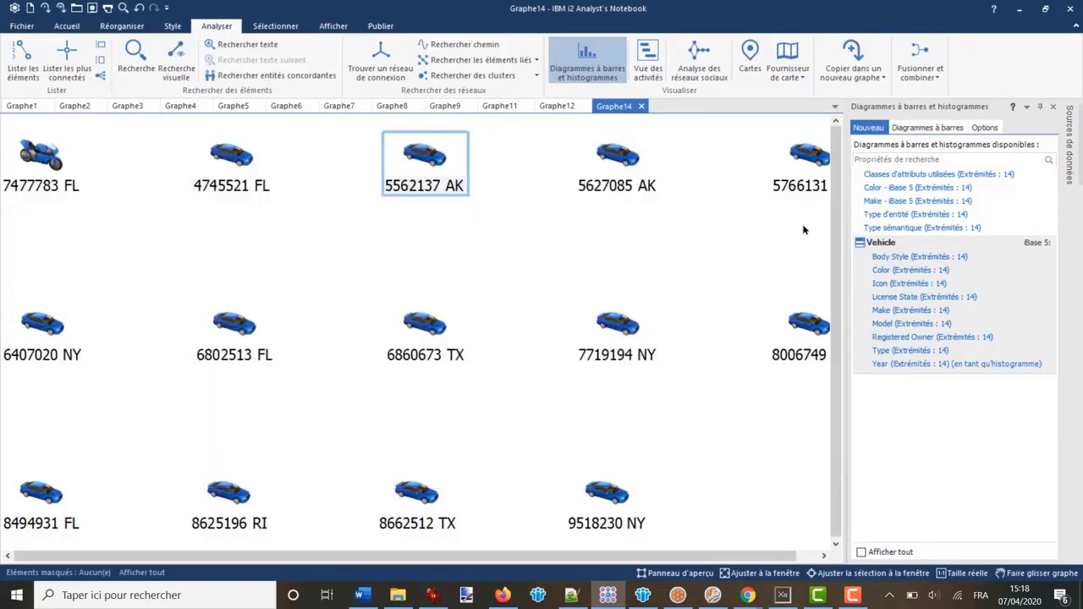